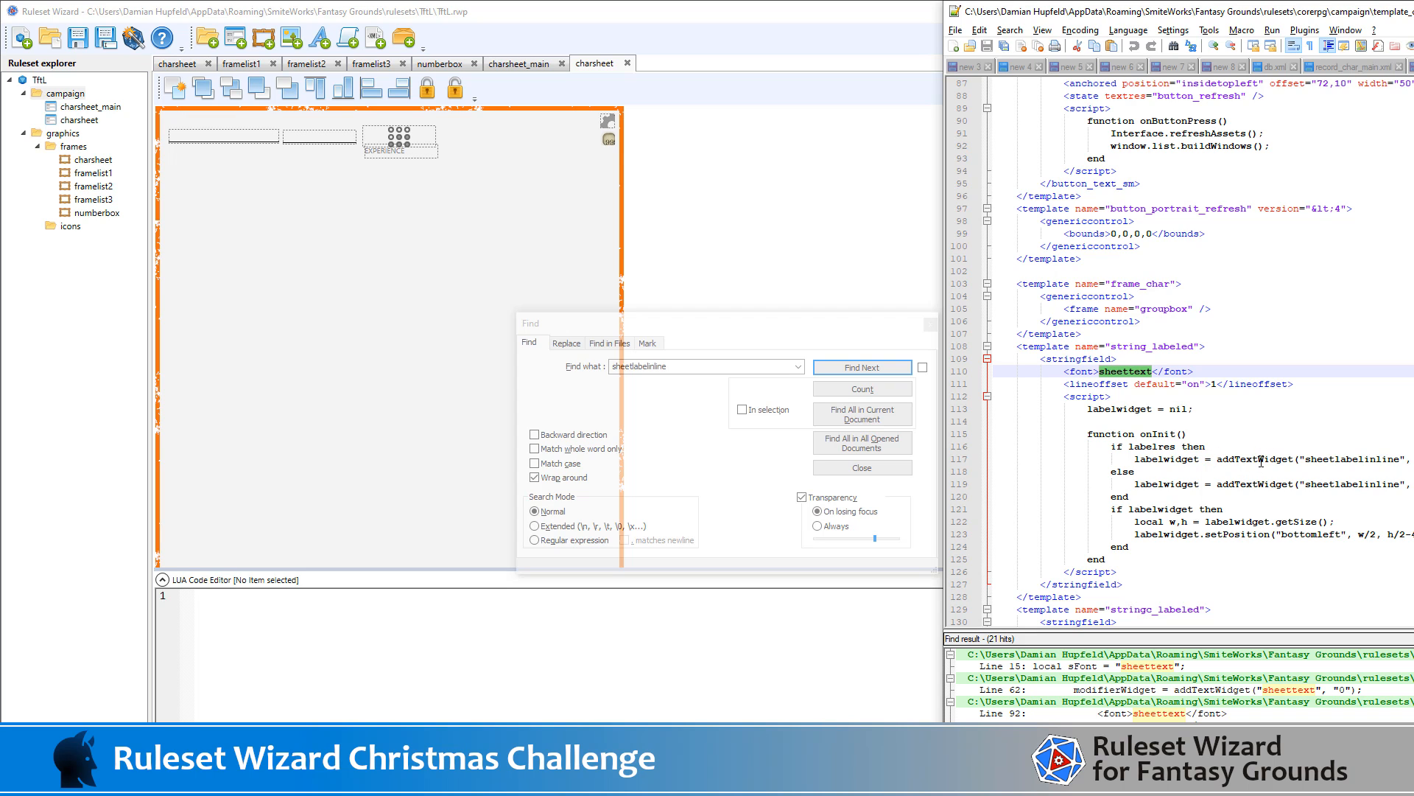
Look up the sheetlabelinline font used by the string_labeled template and inspect its color value in the CoreRPG font definitions
{"action": "double_click", "coordinate": [1349, 460]}
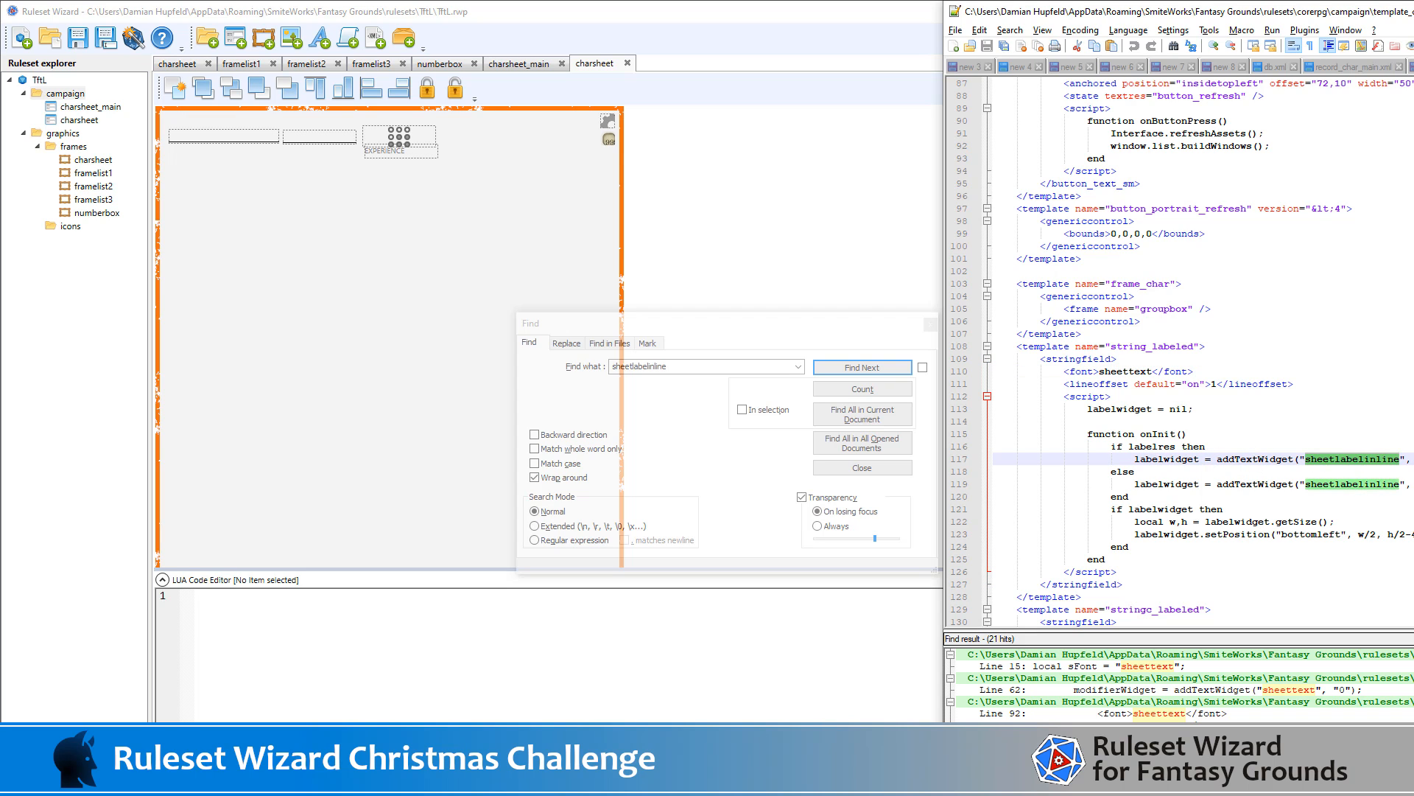
{"action": "key", "text": "ctrl+Tab"}
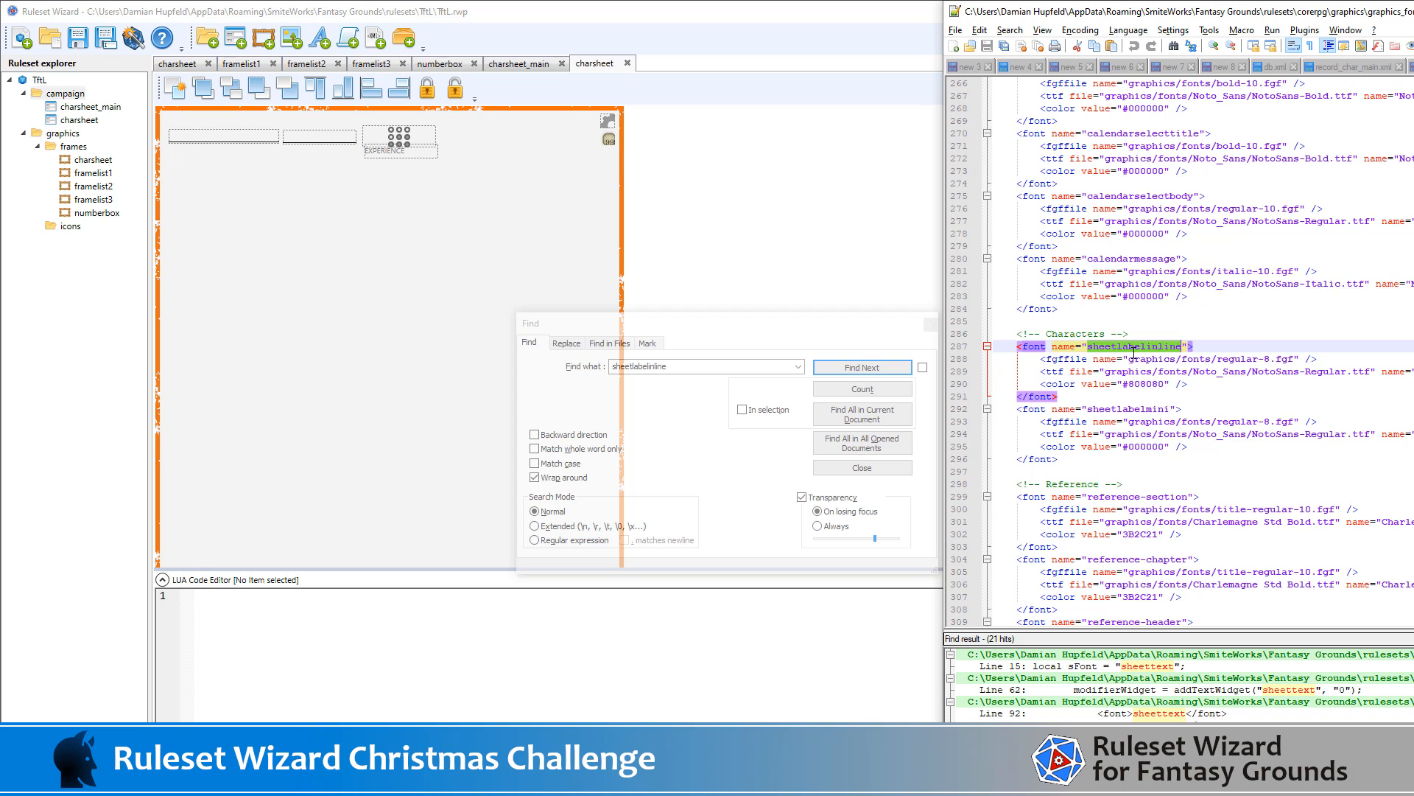
{"action": "double_click", "coordinate": [1153, 384]}
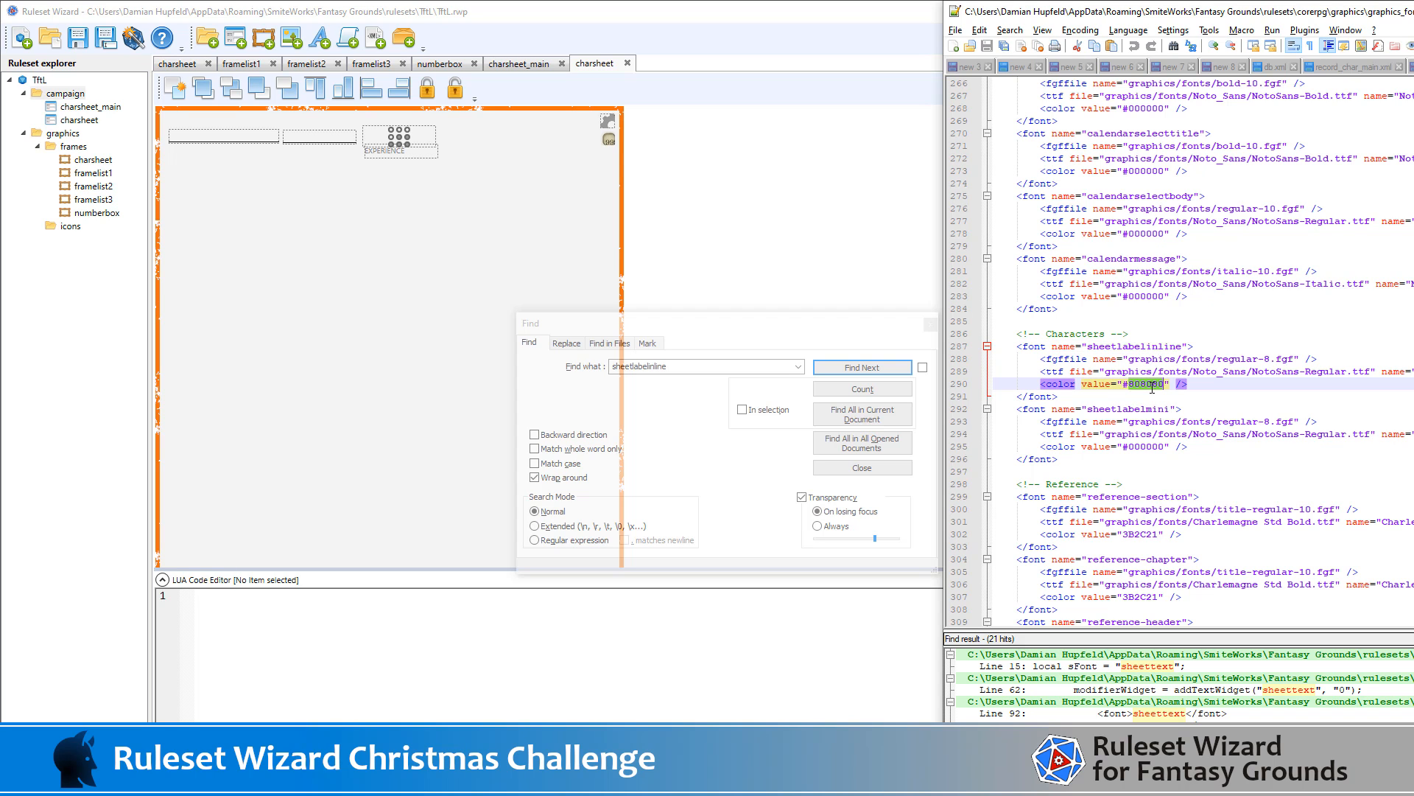
Switch to the Ruleset Wizard window with the charsheet layout open
{"action": "key", "text": "alt+Tab"}
{"action": "key", "text": "Tab"}
{"action": "key", "text": "Tab"}
{"action": "key", "text": "Tab"}
{"action": "key", "text": "Tab"}
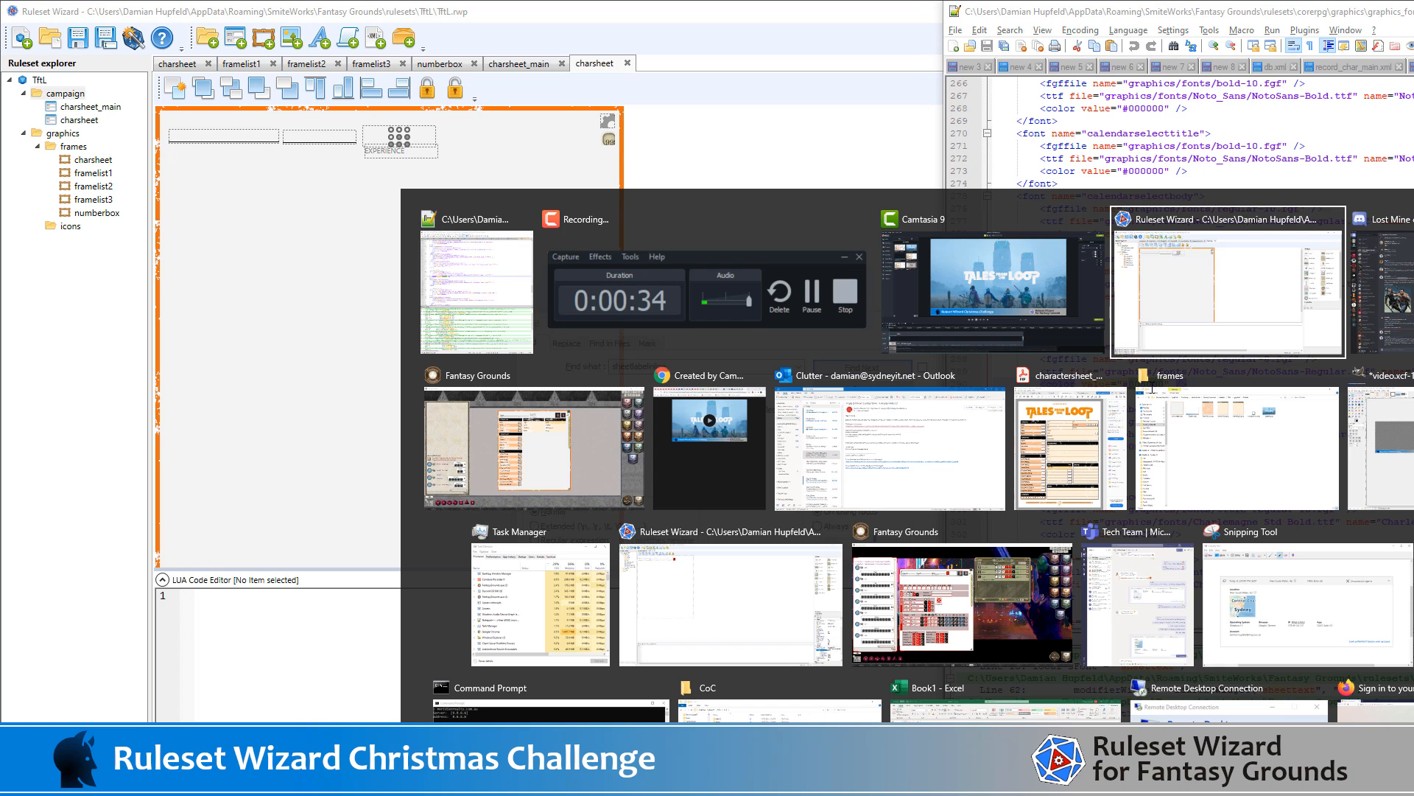
{"action": "key", "text": "alt+Tab"}
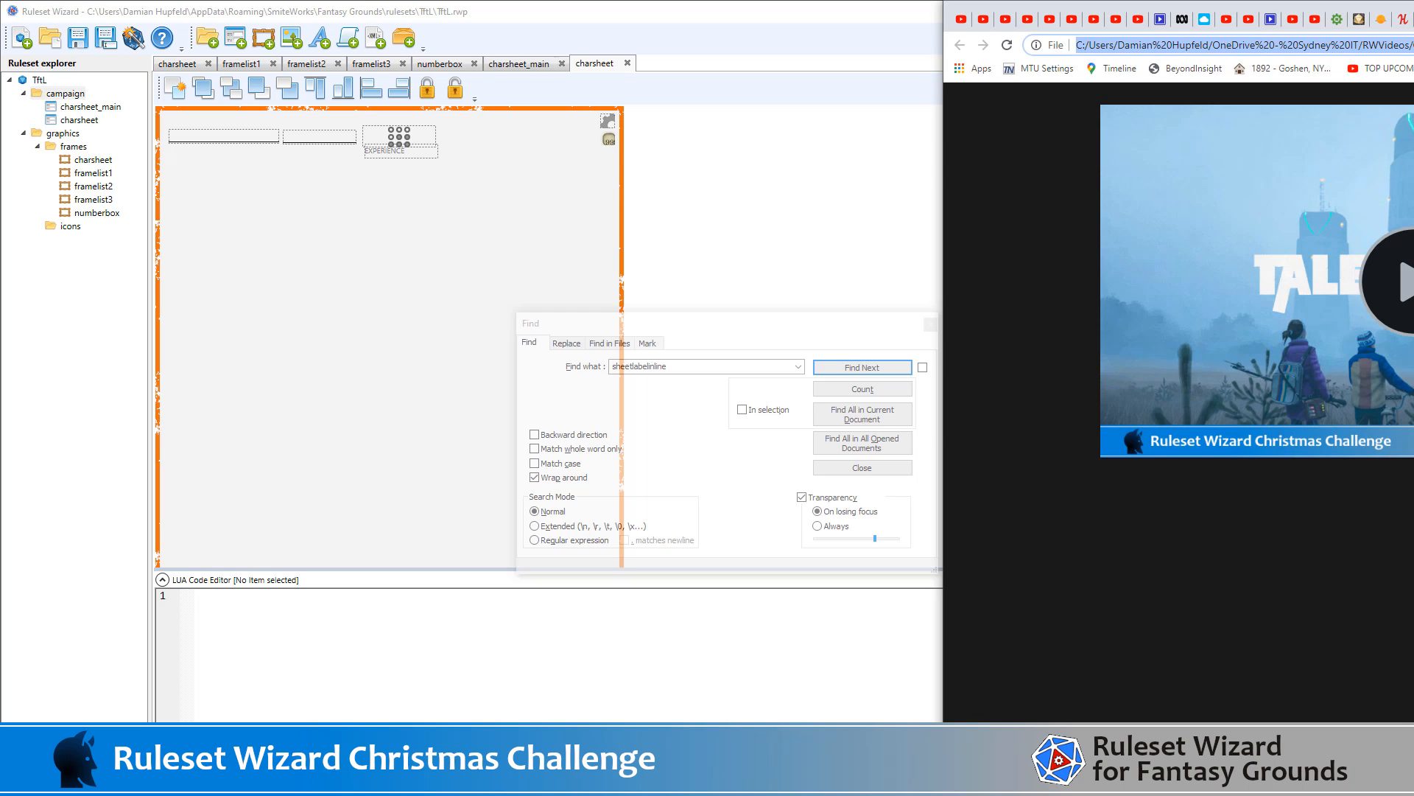
{"action": "left_click", "coordinate": [693, 343]}
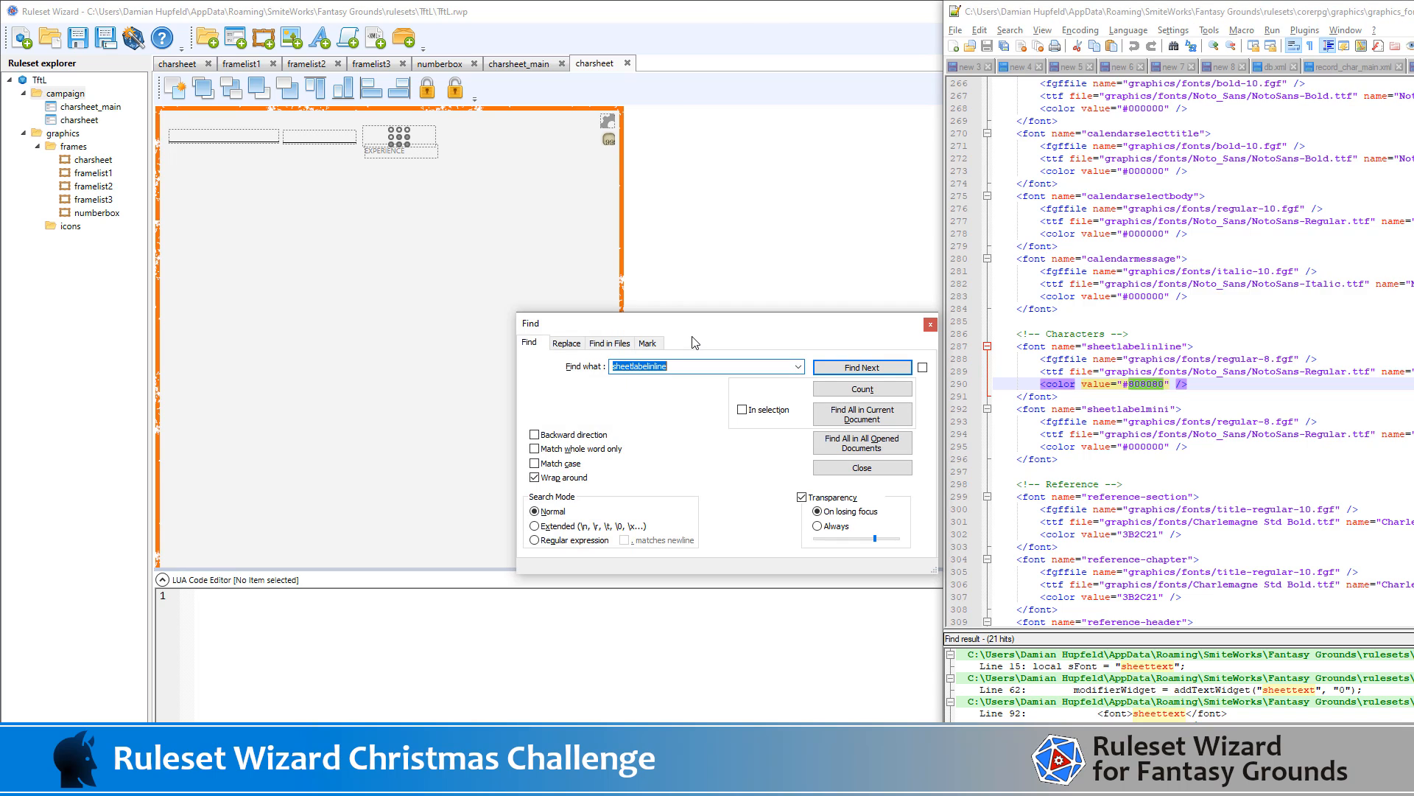
{"action": "left_click", "coordinate": [563, 39]}
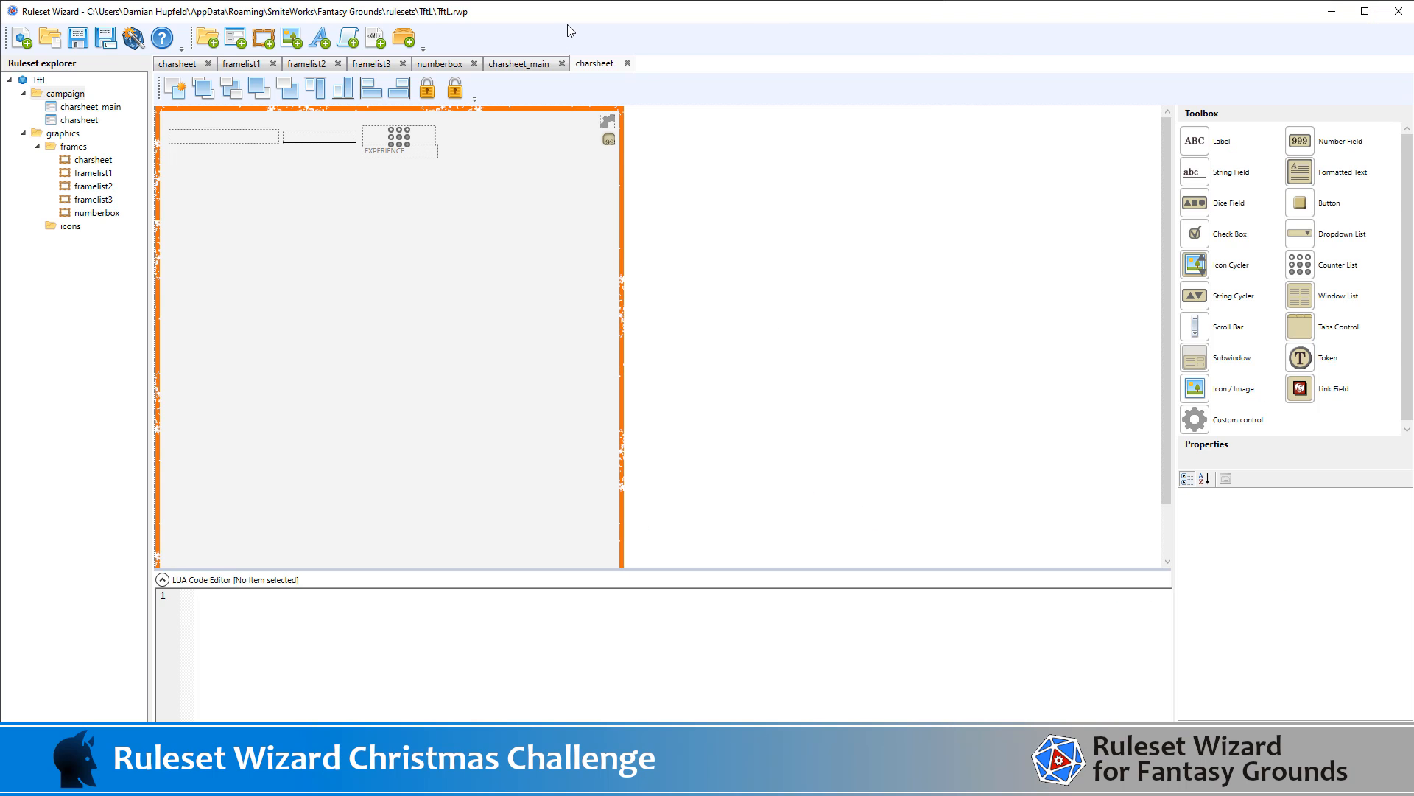
Nudge the EXPERIENCE label upward ten steps, closer to the experience counter list
{"action": "left_click", "coordinate": [398, 152]}
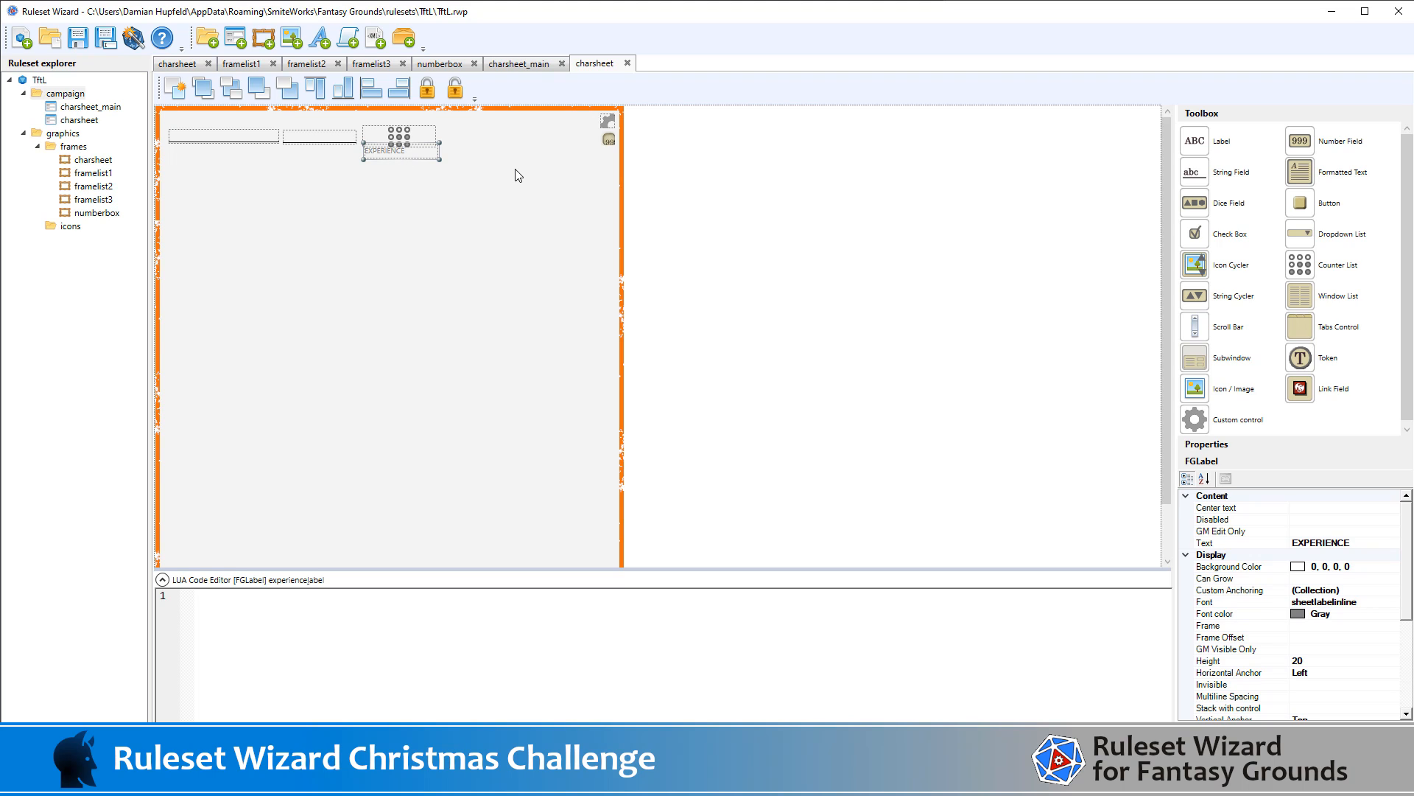
{"action": "key", "text": "Up"}
{"action": "key", "text": "Up"}
{"action": "key", "text": "Up"}
{"action": "key", "text": "Up"}
{"action": "key", "text": "Up"}
{"action": "key", "text": "Up"}
{"action": "key", "text": "Up"}
{"action": "key", "text": "Up"}
{"action": "key", "text": "Up"}
{"action": "key", "text": "Up"}
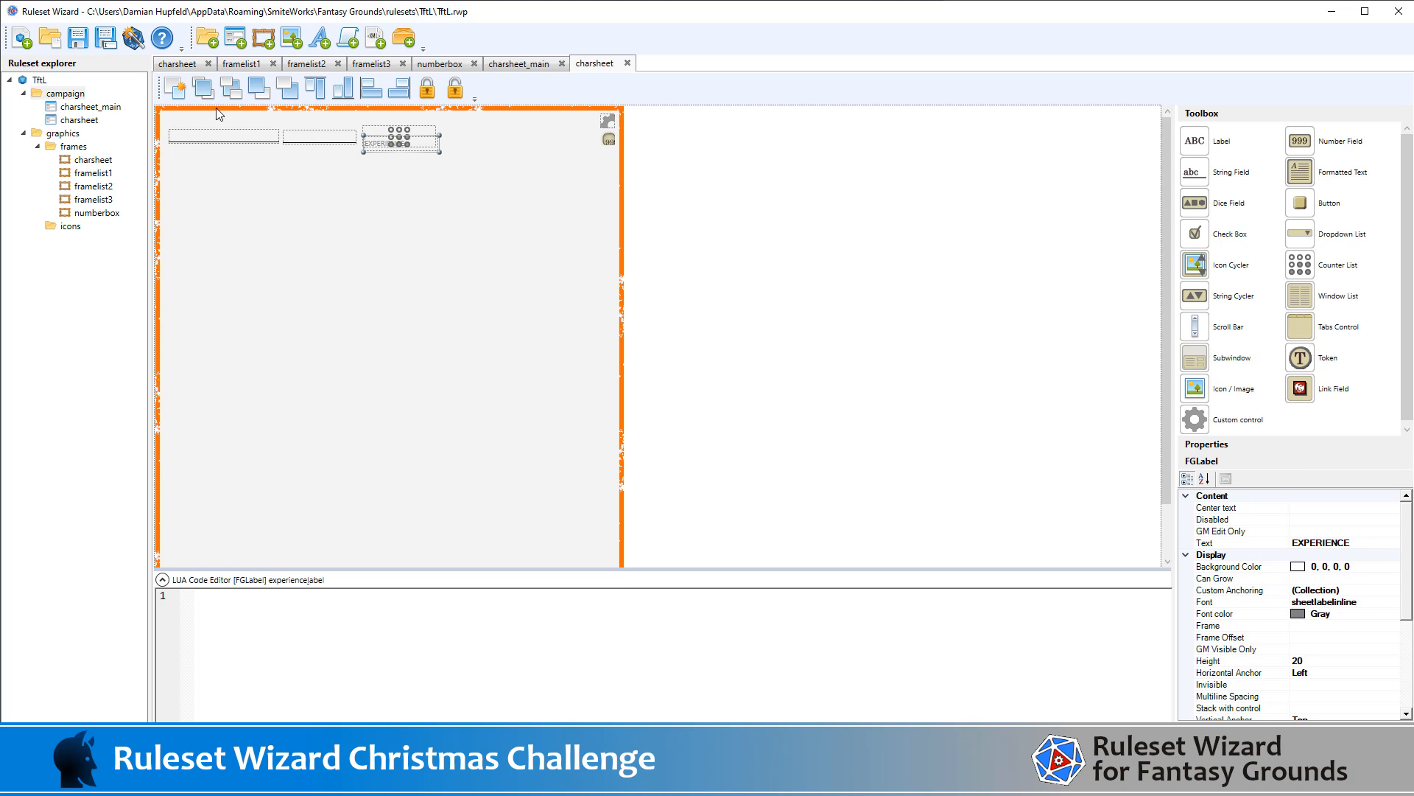
Export the ruleset and reload it in Fantasy Grounds to check the EXPERIENCE label's position
{"action": "left_click", "coordinate": [134, 39]}
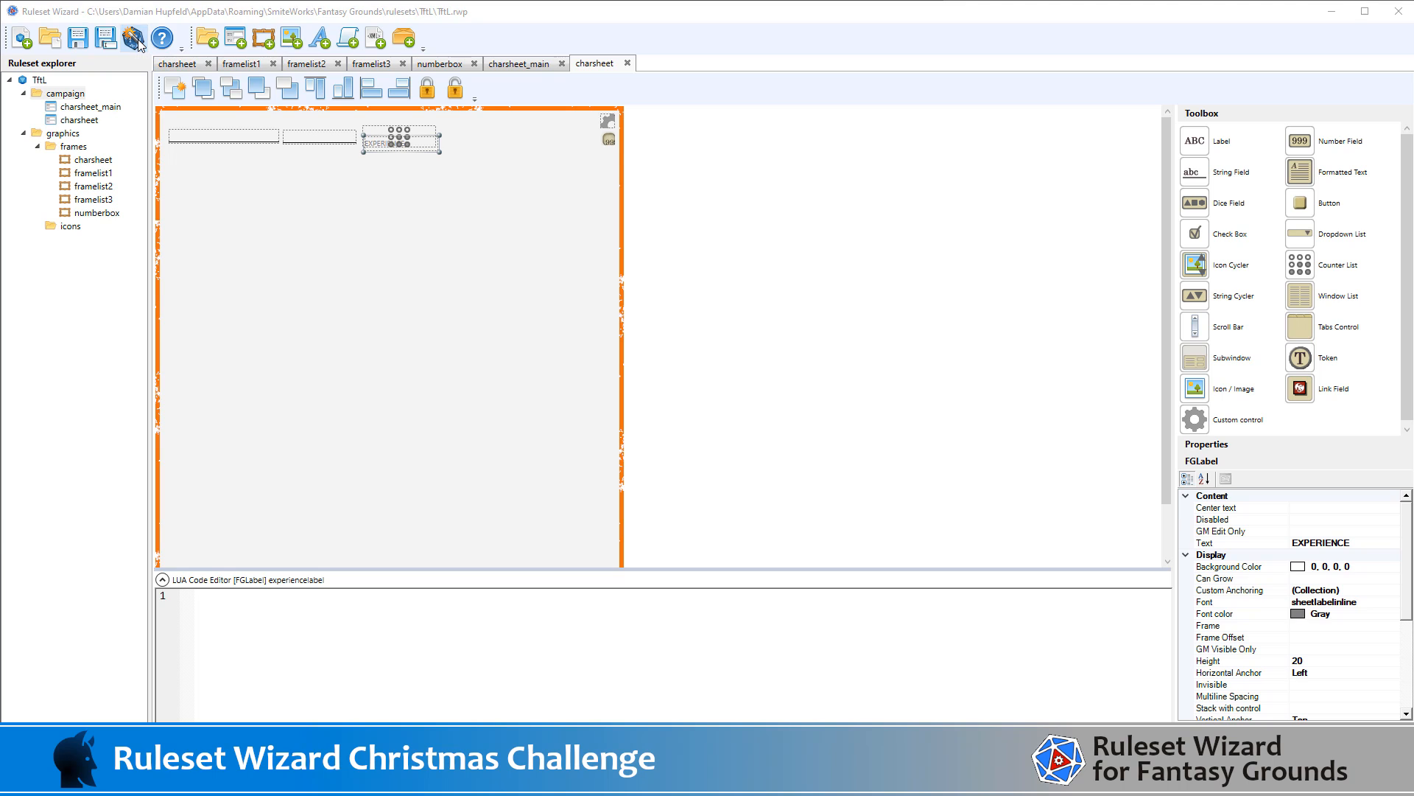
{"action": "key", "text": "Return"}
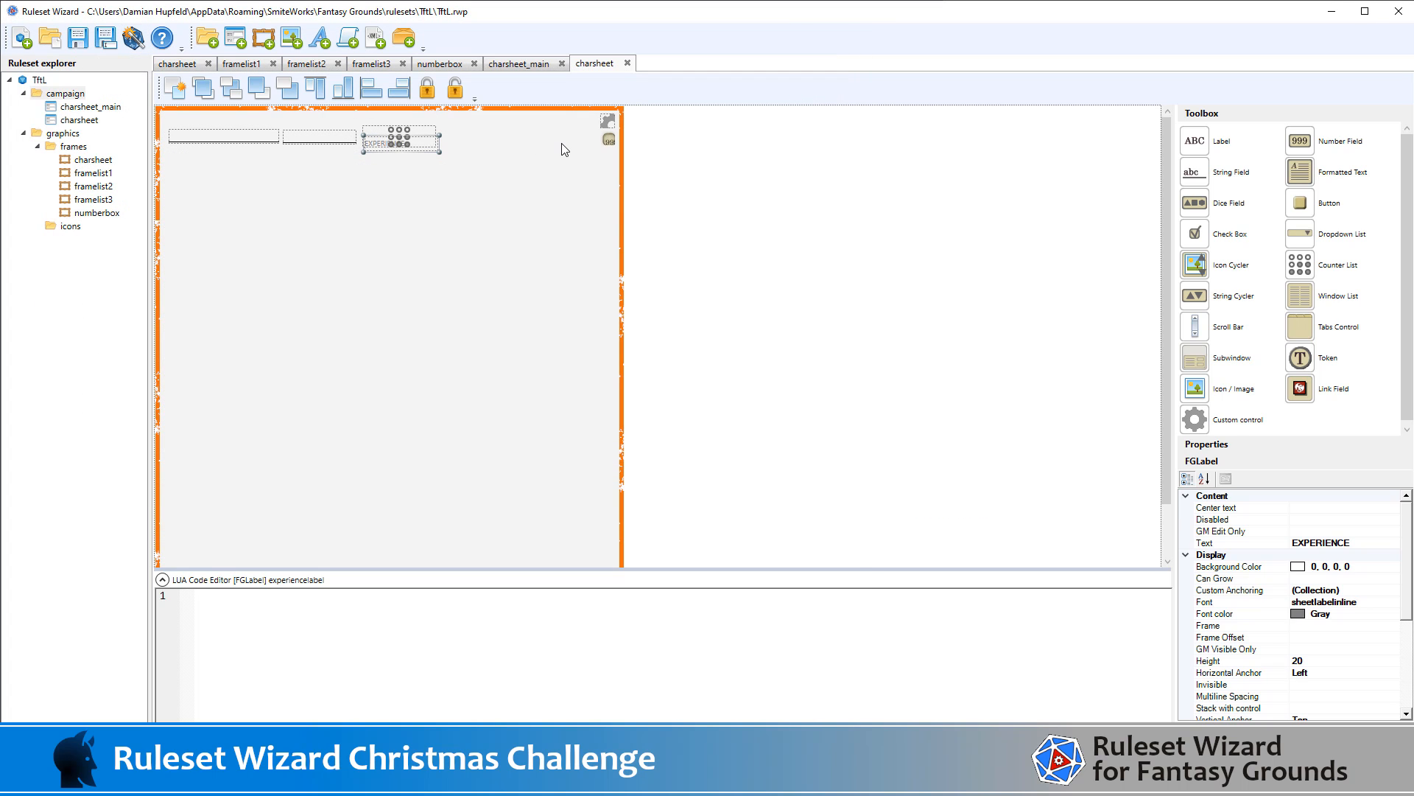
{"action": "key", "text": "alt+Tab"}
{"action": "key", "text": "alt+Tab"}
{"action": "key", "text": "alt+Tab"}
{"action": "key", "text": "alt+Tab"}
{"action": "key", "text": "alt+Tab"}
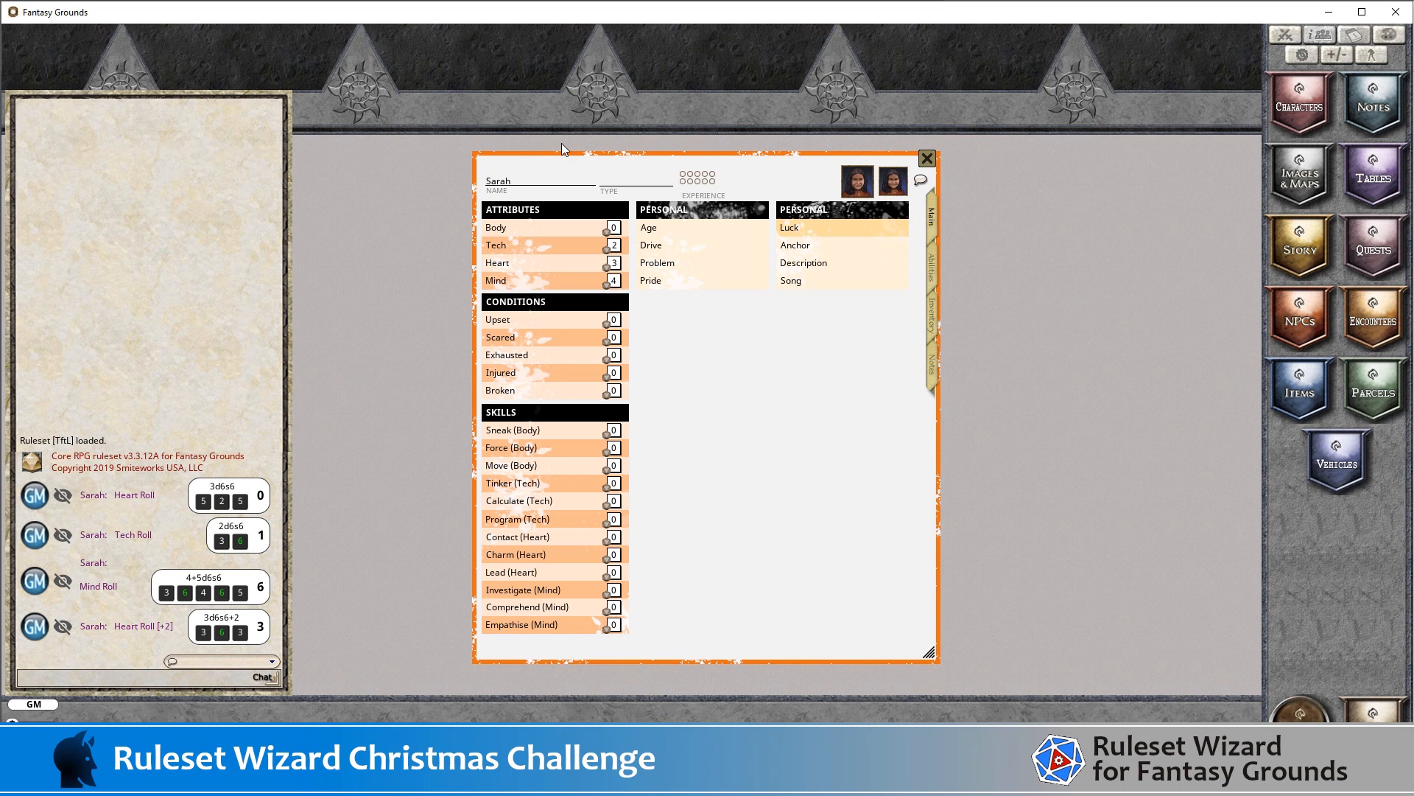
{"action": "key", "text": "F1"}
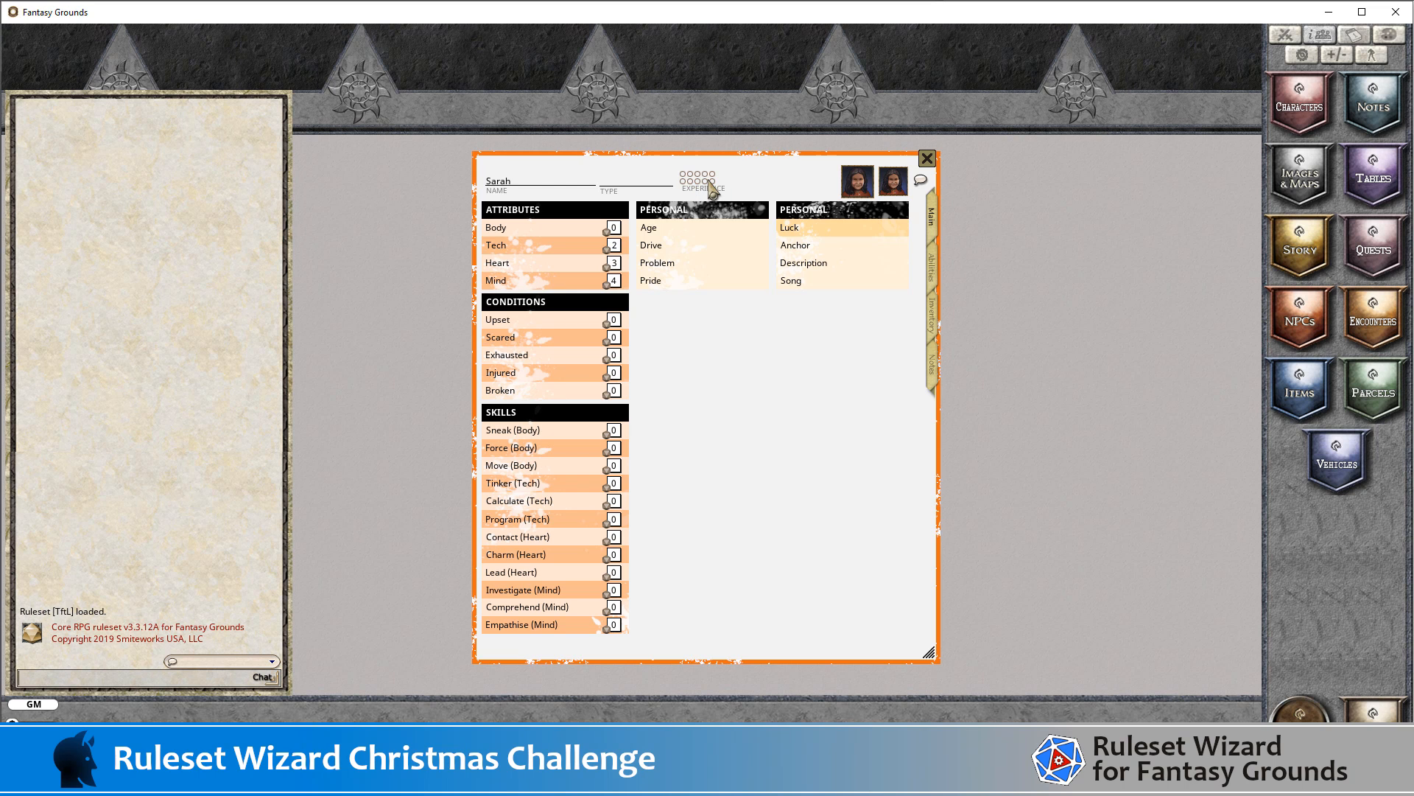
Back in Ruleset Wizard, lower the EXPERIENCE label slightly and nudge the xpcounter list eight steps to the right
{"action": "key", "text": "alt+Tab"}
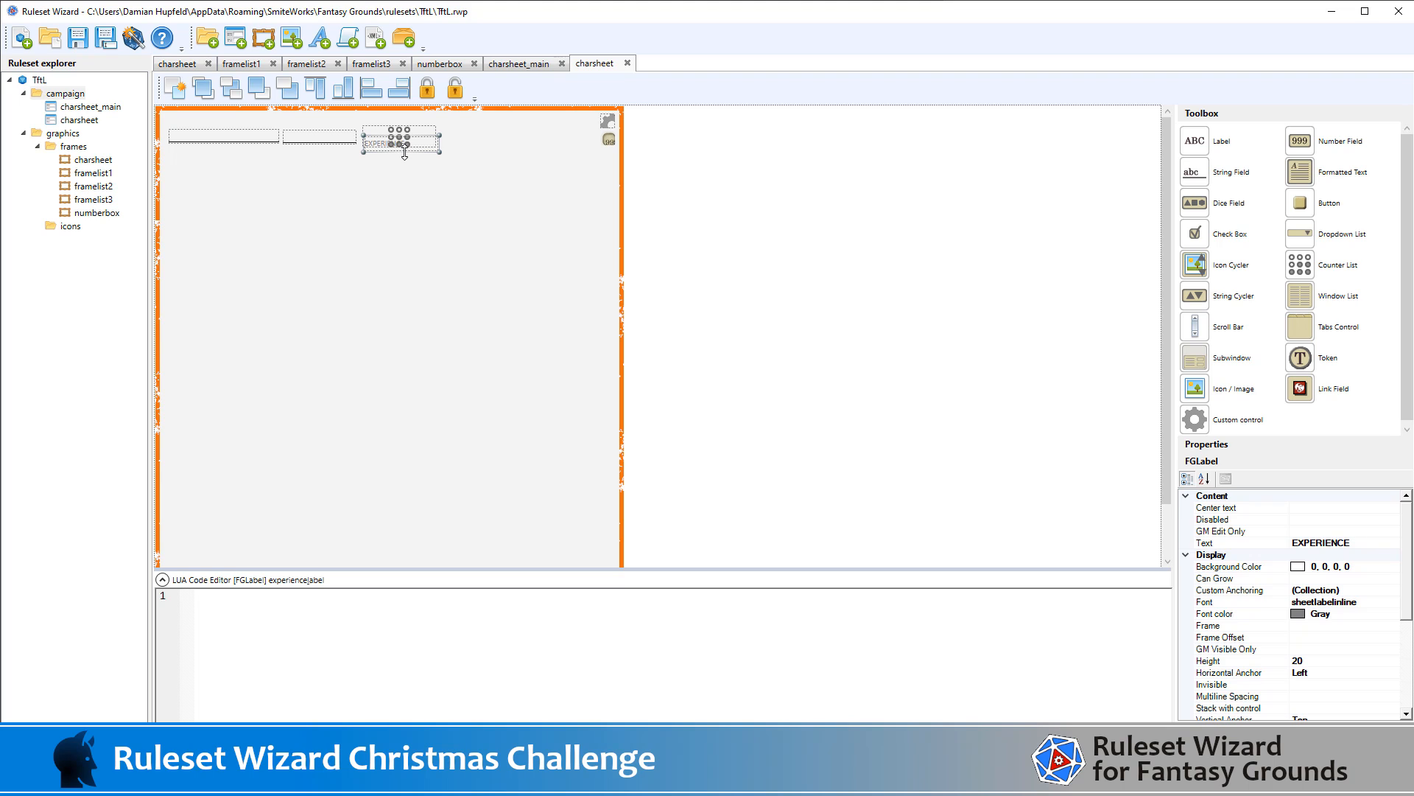
{"action": "left_click_drag", "start_coordinate": [402, 149], "coordinate": [402, 154]}
{"action": "left_click", "coordinate": [397, 132]}
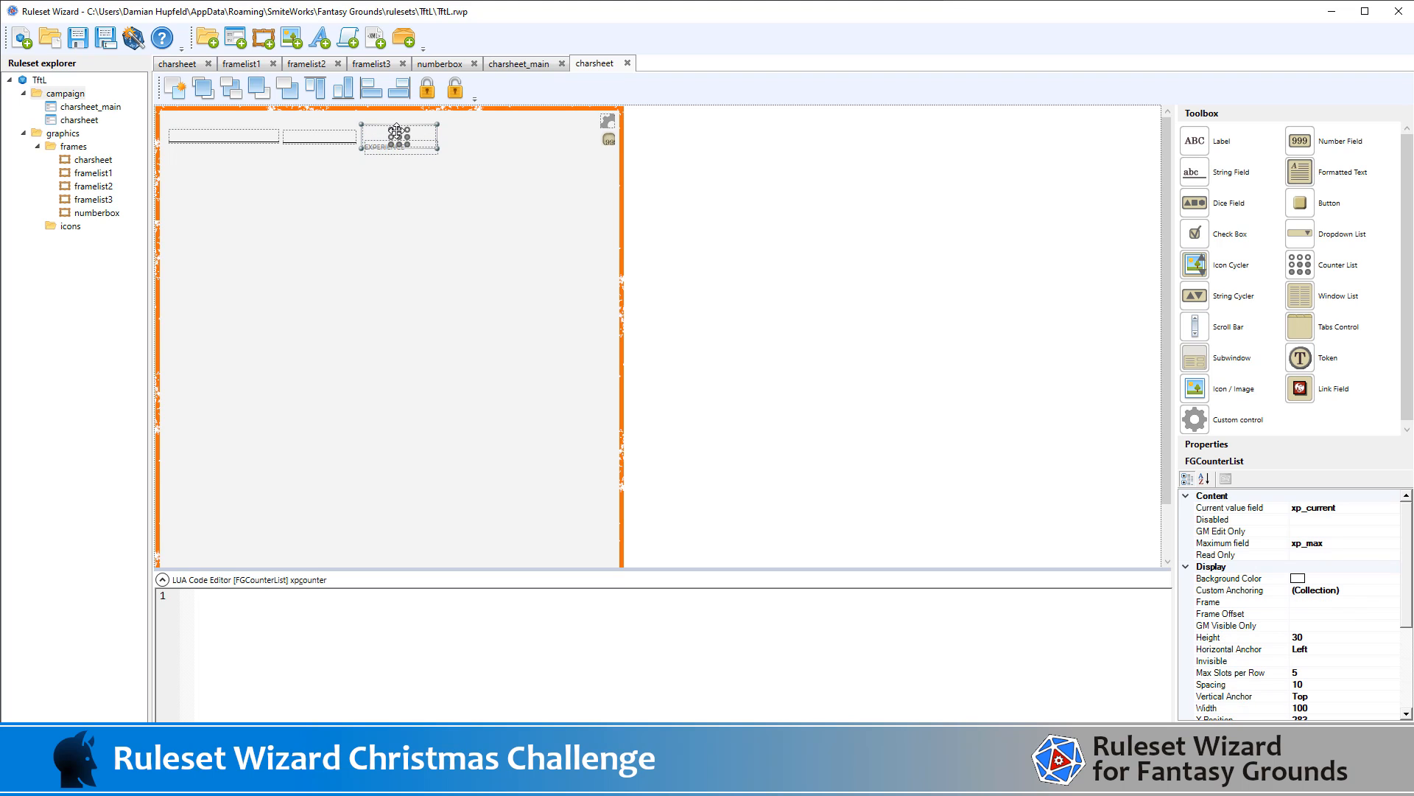
{"action": "key", "text": "Right"}
{"action": "key", "text": "Right"}
{"action": "key", "text": "Right"}
{"action": "key", "text": "Right"}
{"action": "key", "text": "Right"}
{"action": "key", "text": "Right"}
{"action": "key", "text": "Right"}
{"action": "key", "text": "Right"}
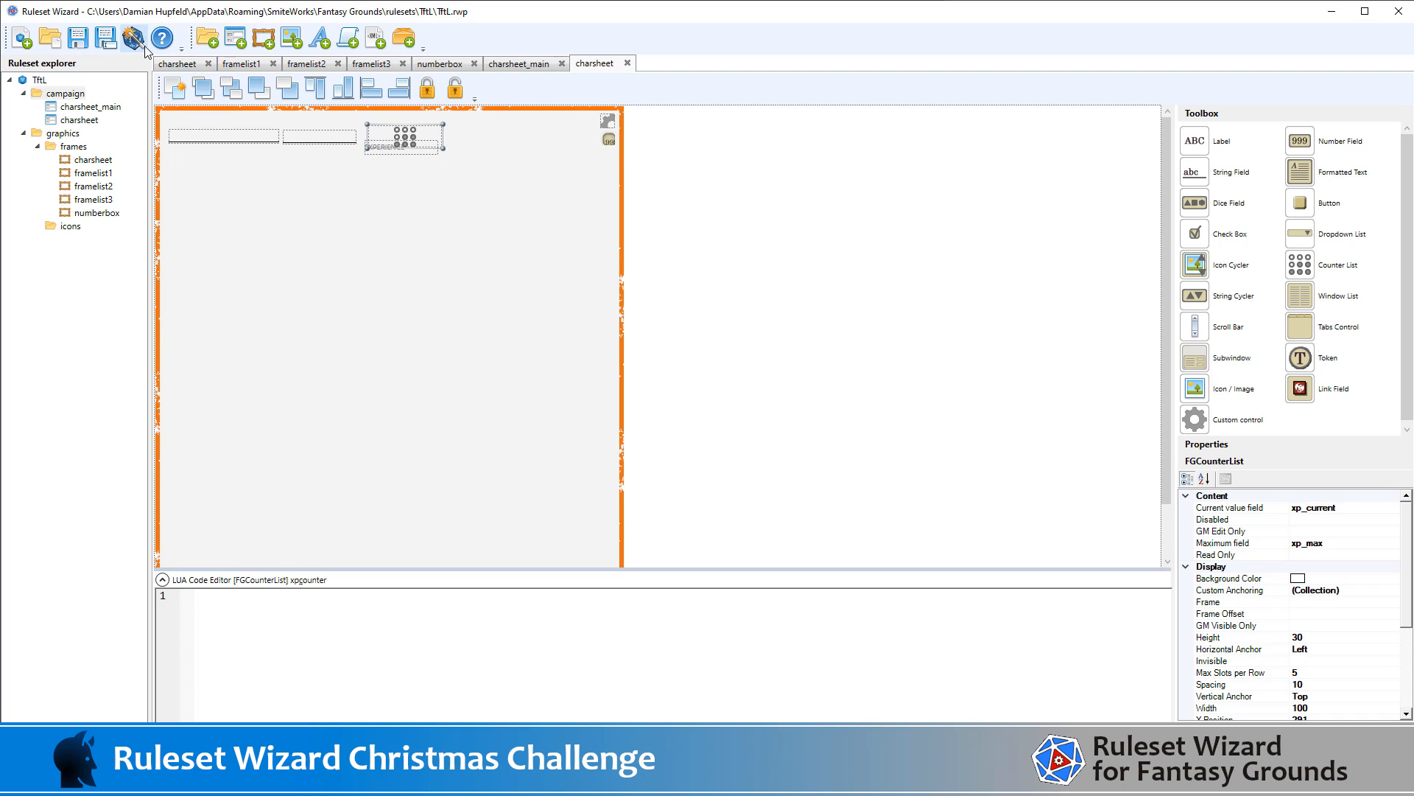
Export the adjusted ruleset as TftL.pak and switch to Fantasy Grounds to check the experience counter's alignment
{"action": "left_click", "coordinate": [143, 43]}
{"action": "key", "text": "Return"}
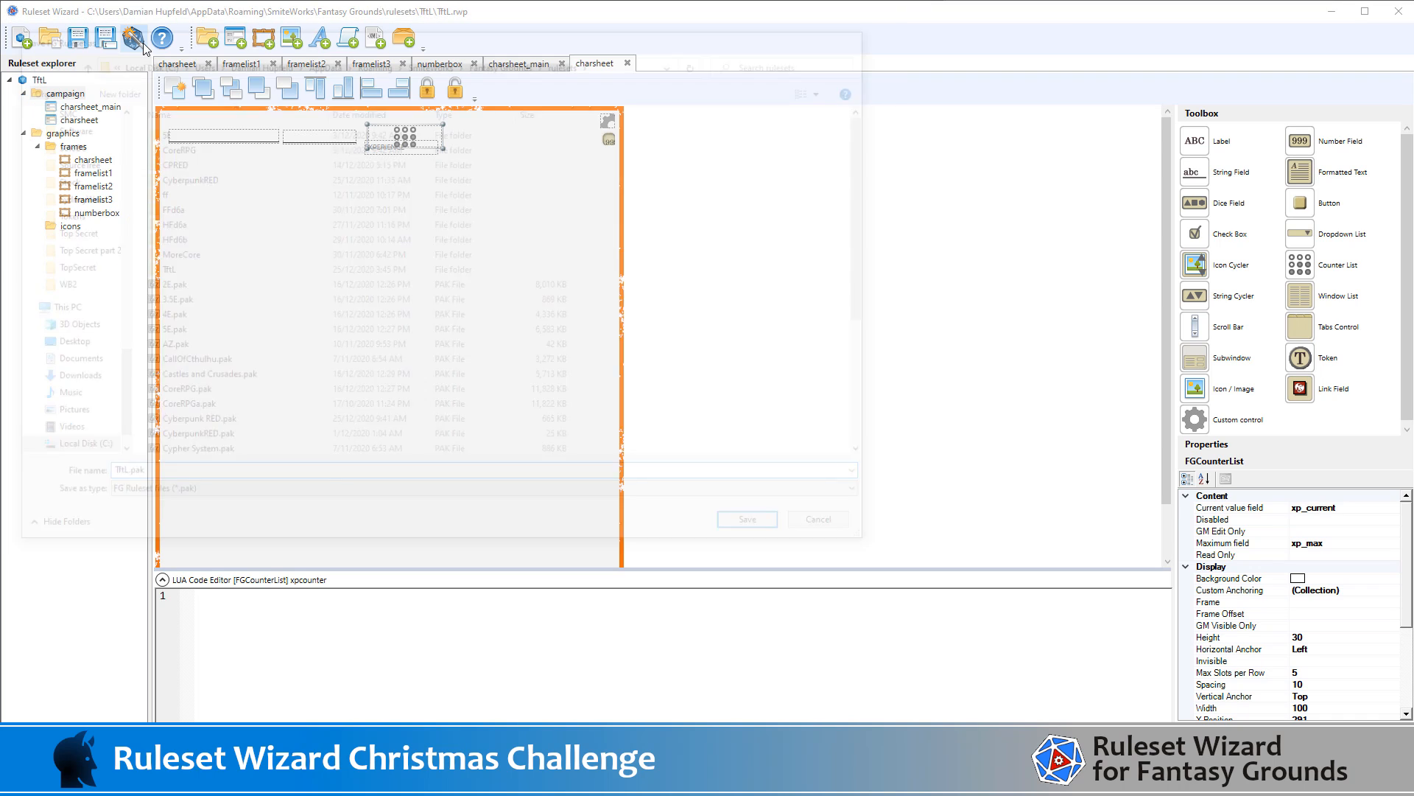
{"action": "key", "text": "alt+Tab"}
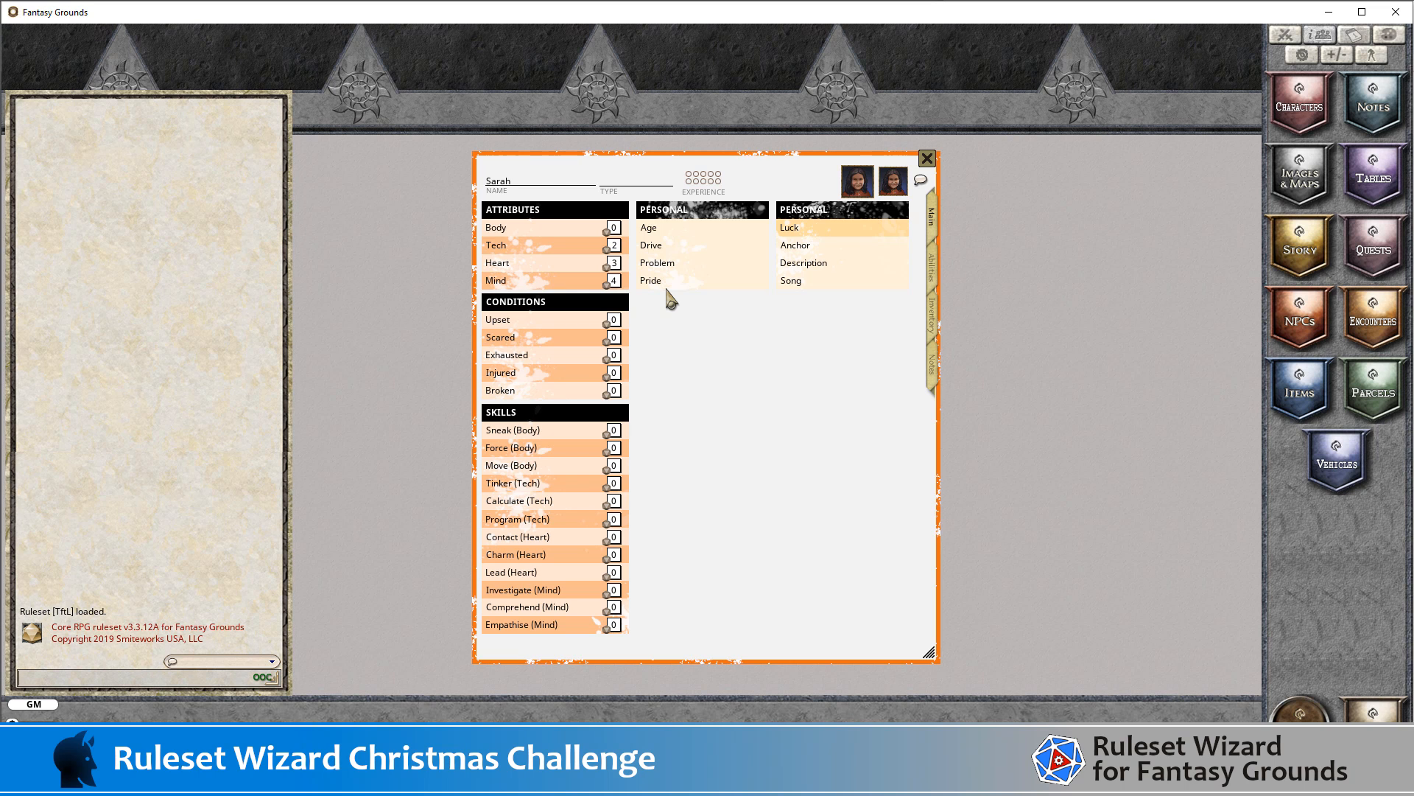
Compare the PERSONAL blocks with the personal details section of the Tales from the Loop character sheet PDF
{"action": "key", "text": "alt+Tab"}
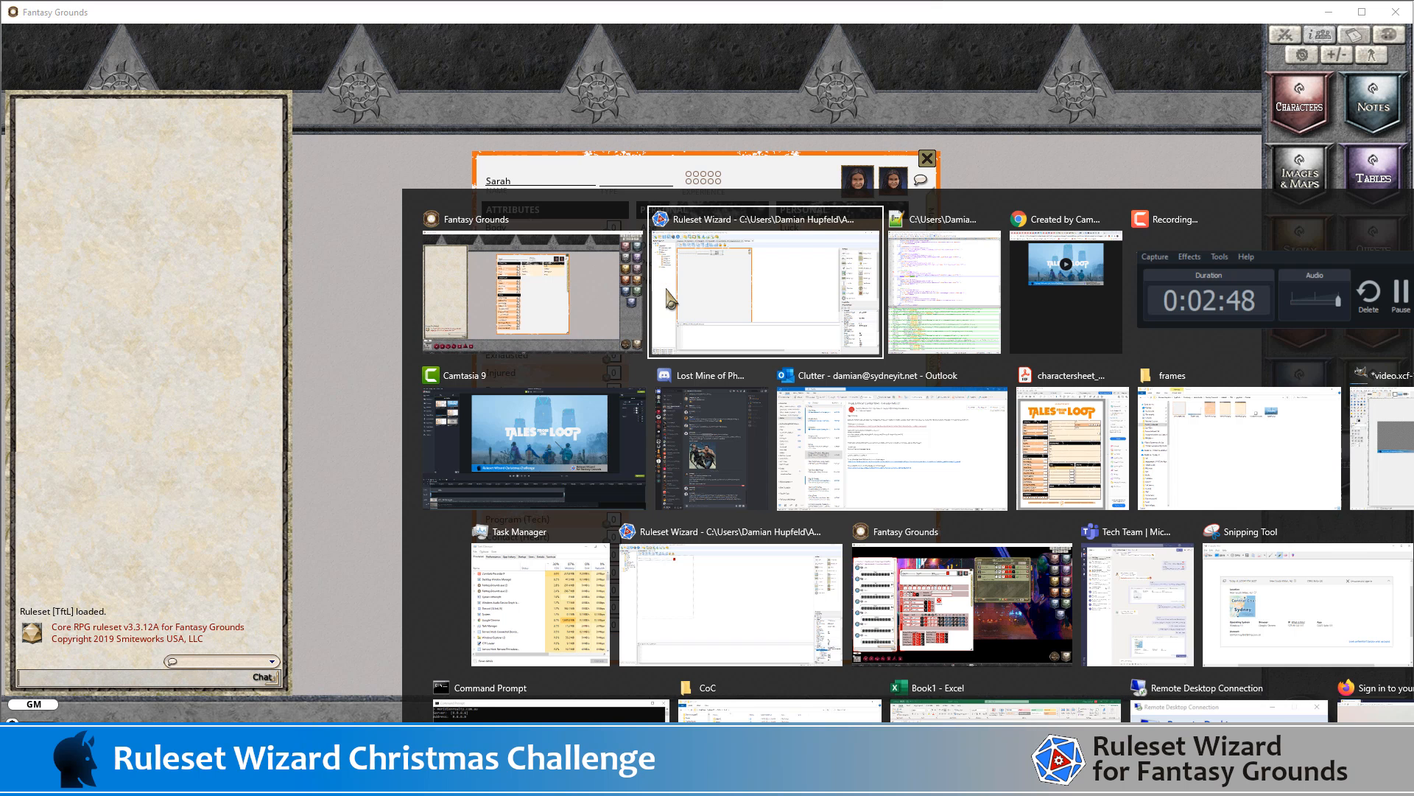
{"action": "key", "text": "alt+Tab"}
{"action": "key", "text": "alt+Tab"}
{"action": "key", "text": "alt+Tab"}
{"action": "key", "text": "alt+Tab"}
{"action": "key", "text": "alt+Tab"}
{"action": "key", "text": "alt+Tab"}
{"action": "key", "text": "alt+Tab"}
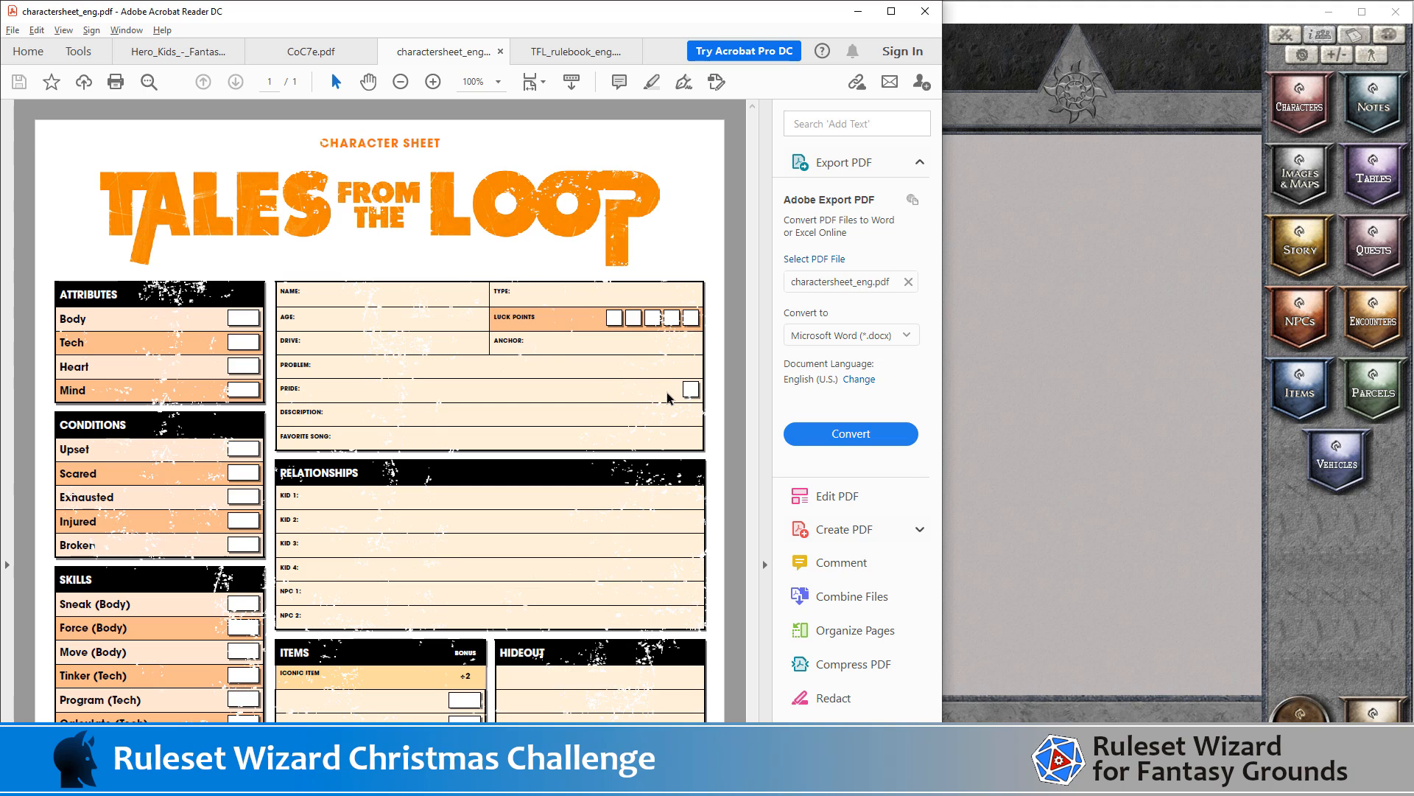
{"action": "key", "text": "alt+Tab"}
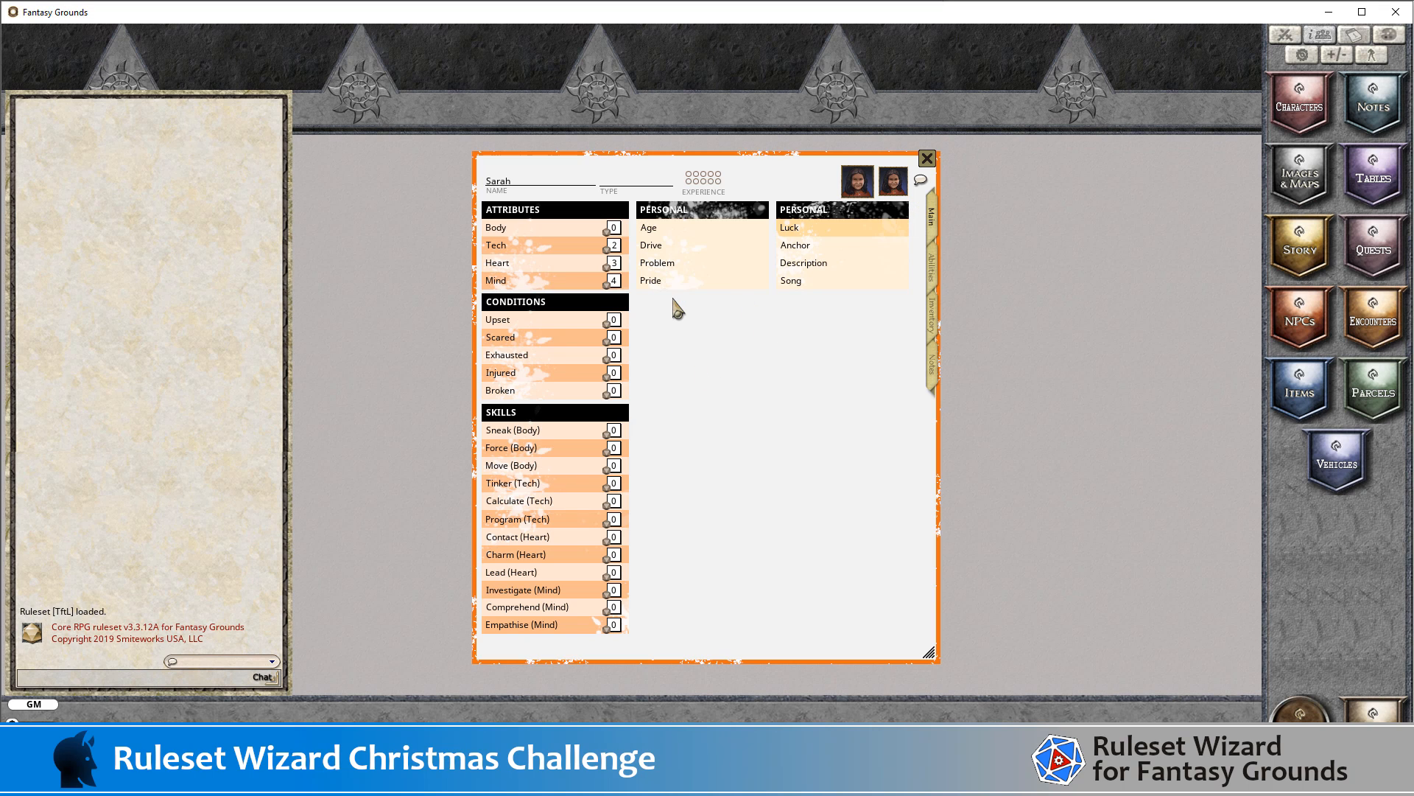
In Ruleset Wizard's charsheet_main window, set the Age label's width to 40
{"action": "key", "text": "alt+Tab"}
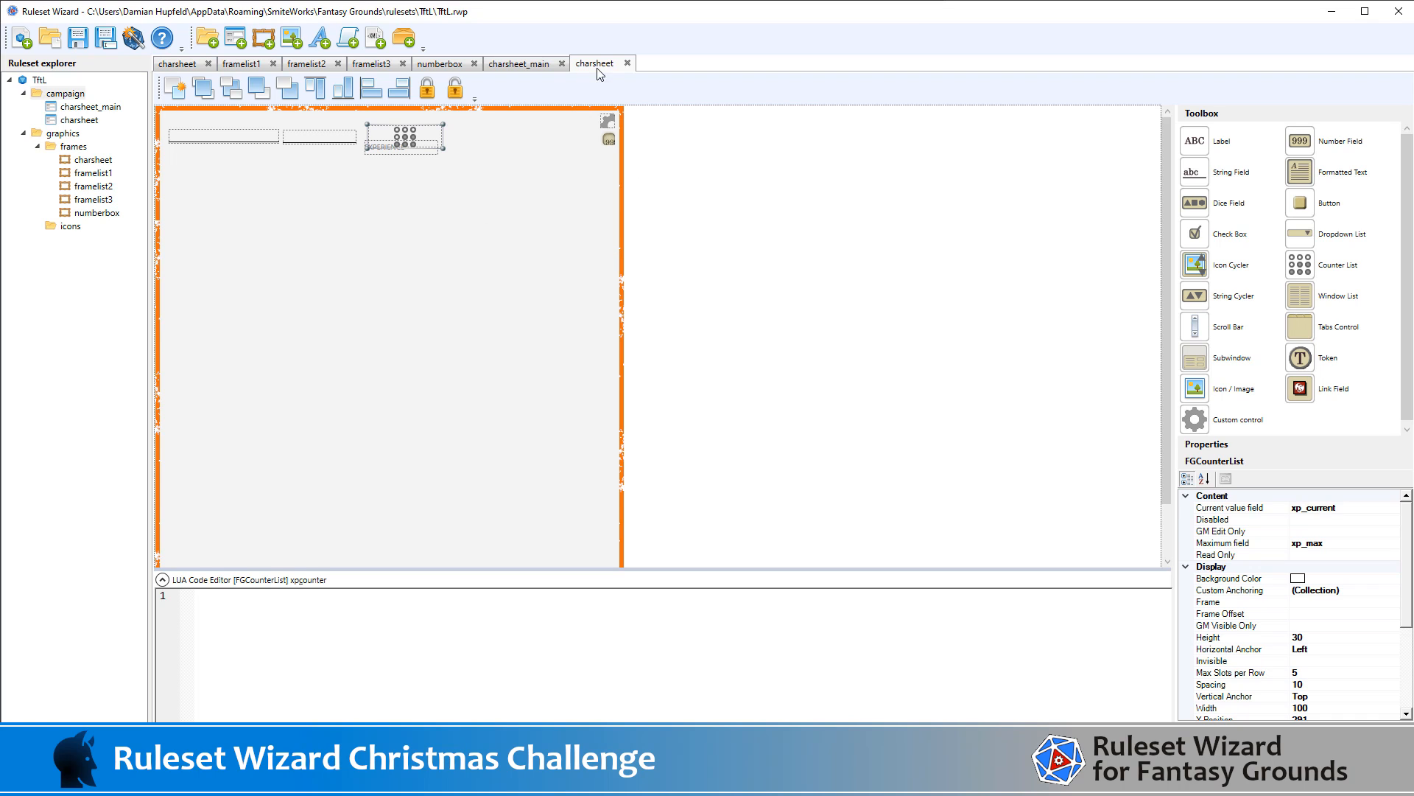
{"action": "left_click", "coordinate": [519, 63]}
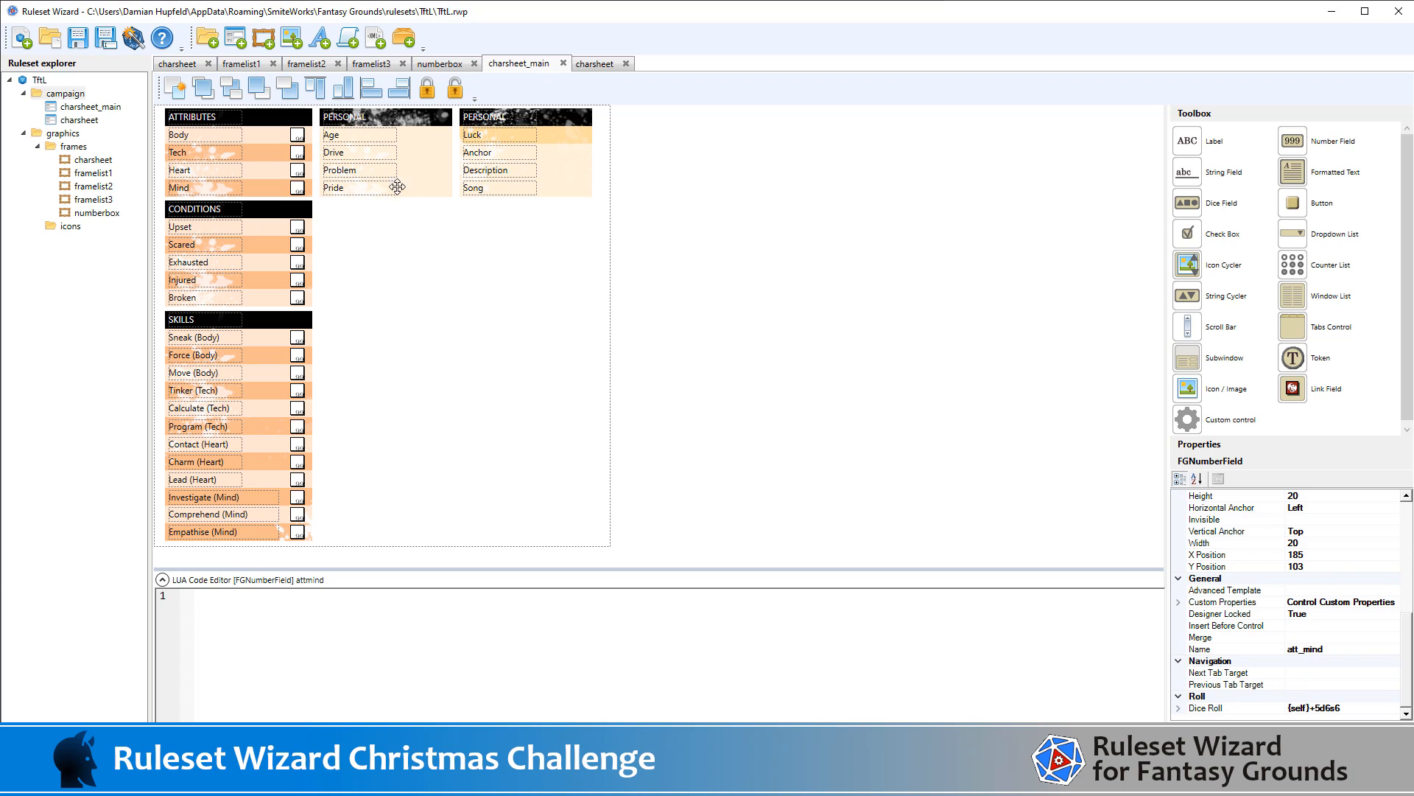
{"action": "left_click", "coordinate": [386, 138]}
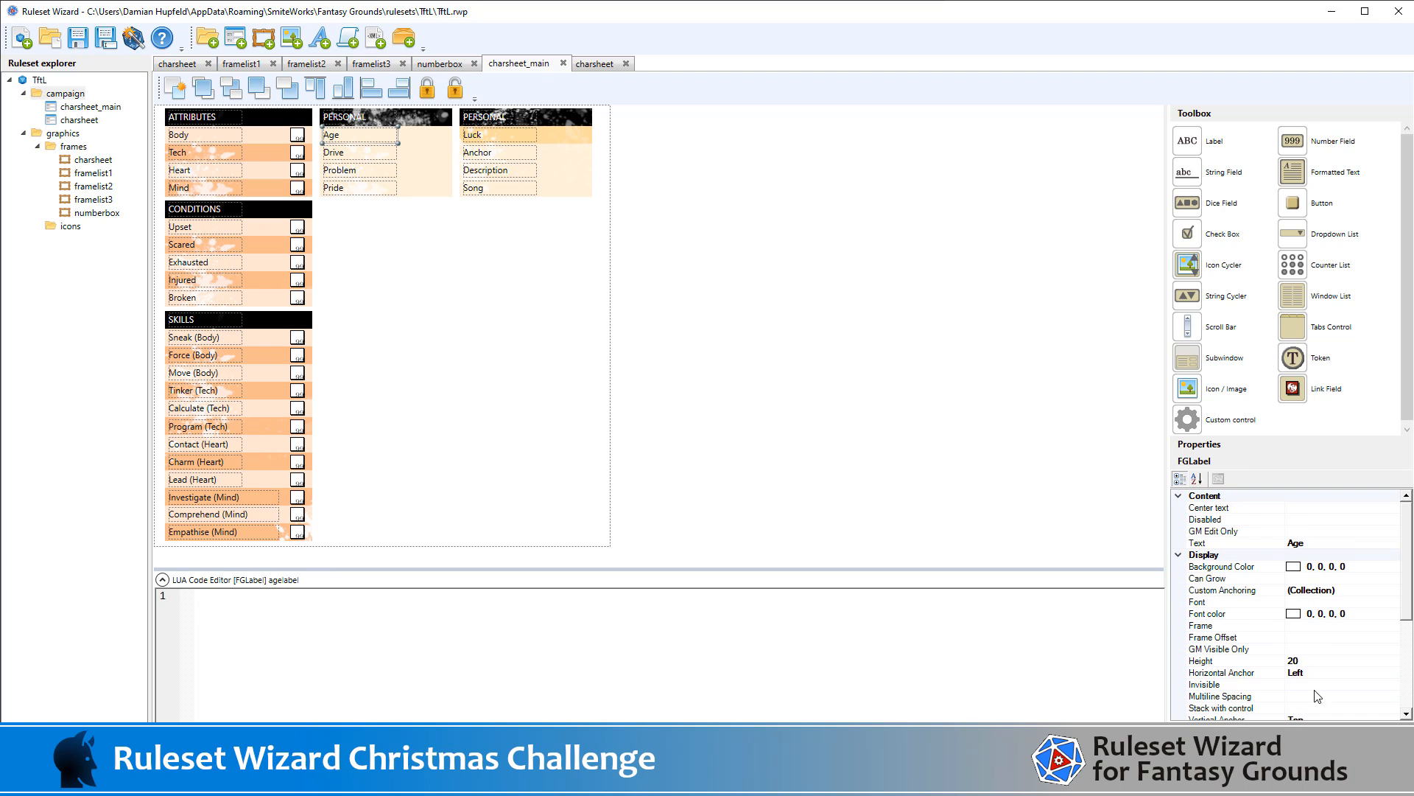
{"action": "scroll", "coordinate": [1274, 649], "scroll_direction": "down", "scroll_amount": 5}
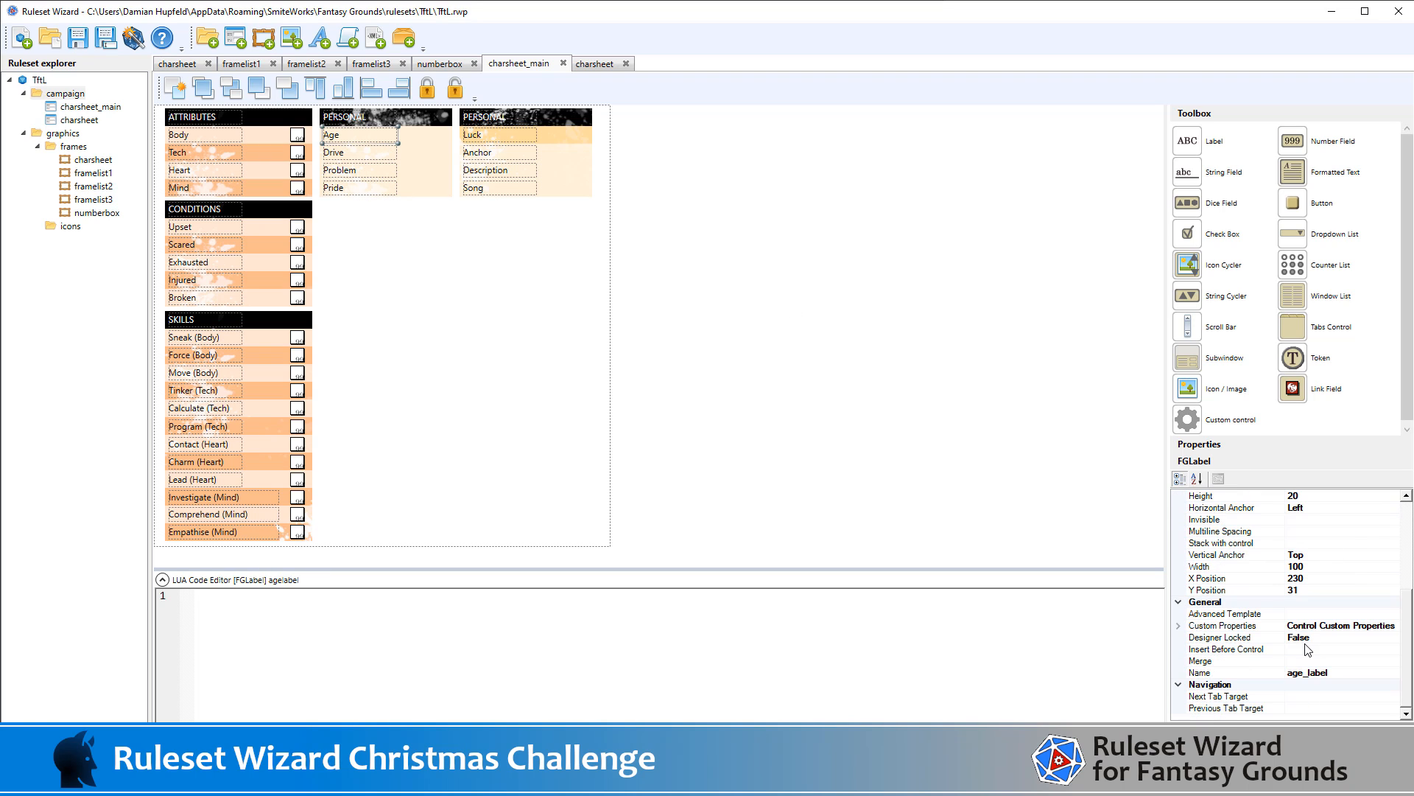
{"action": "left_click", "coordinate": [1324, 567]}
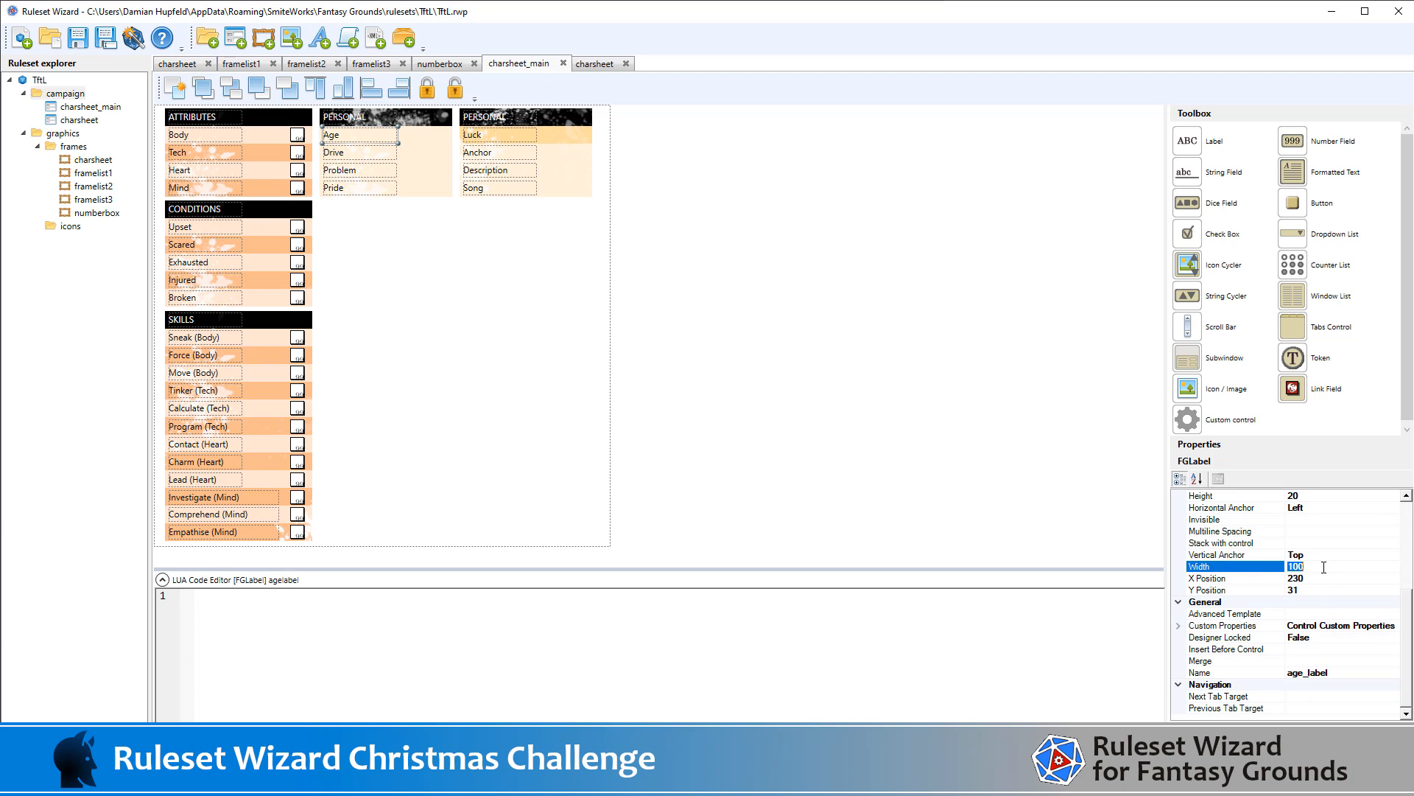
{"action": "type", "text": "40"}
Narrow the Drive label to match the width of the Age label
{"action": "left_click", "coordinate": [387, 154]}
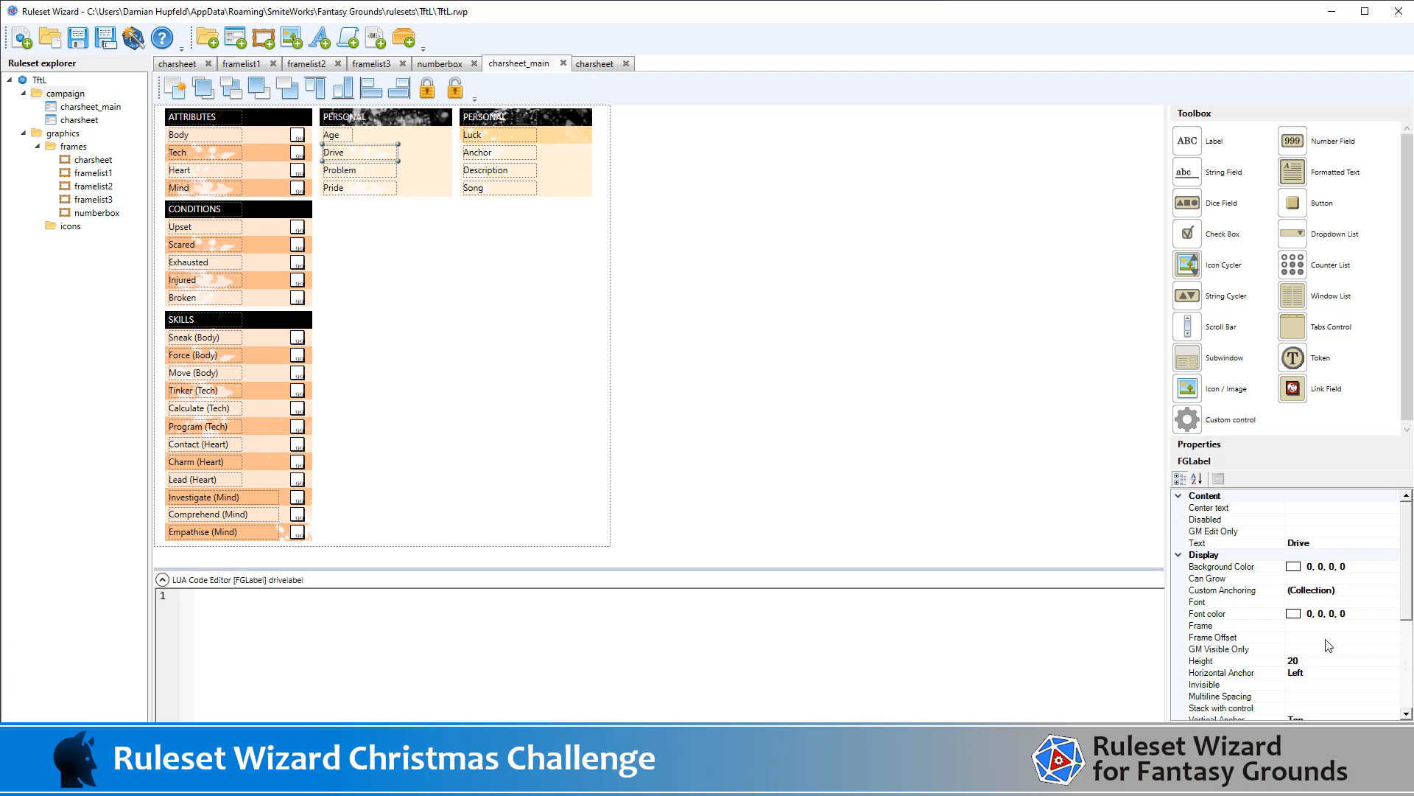
{"action": "left_click", "coordinate": [1330, 660]}
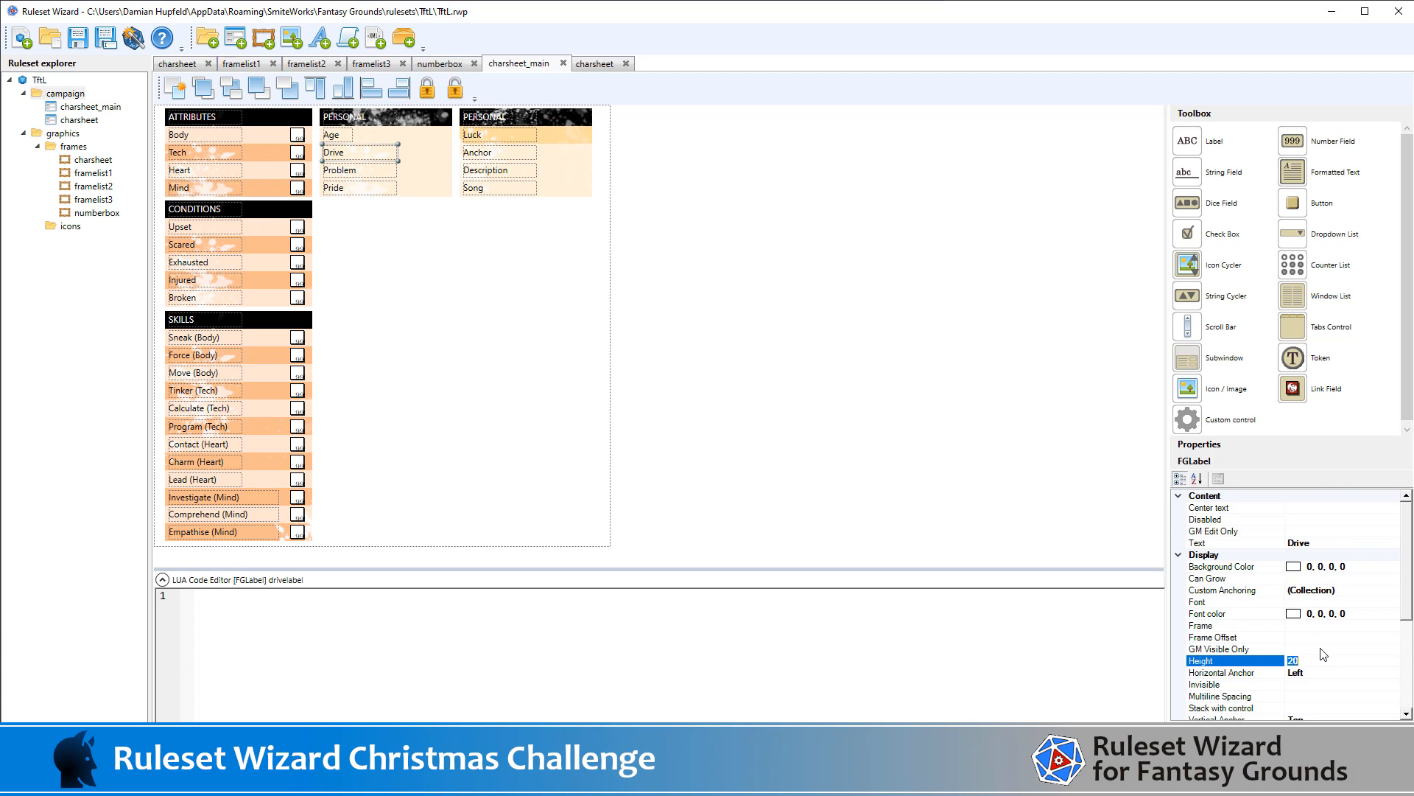
{"action": "scroll", "coordinate": [1324, 654], "scroll_direction": "down", "scroll_amount": 2}
{"action": "left_click", "coordinate": [1323, 660]}
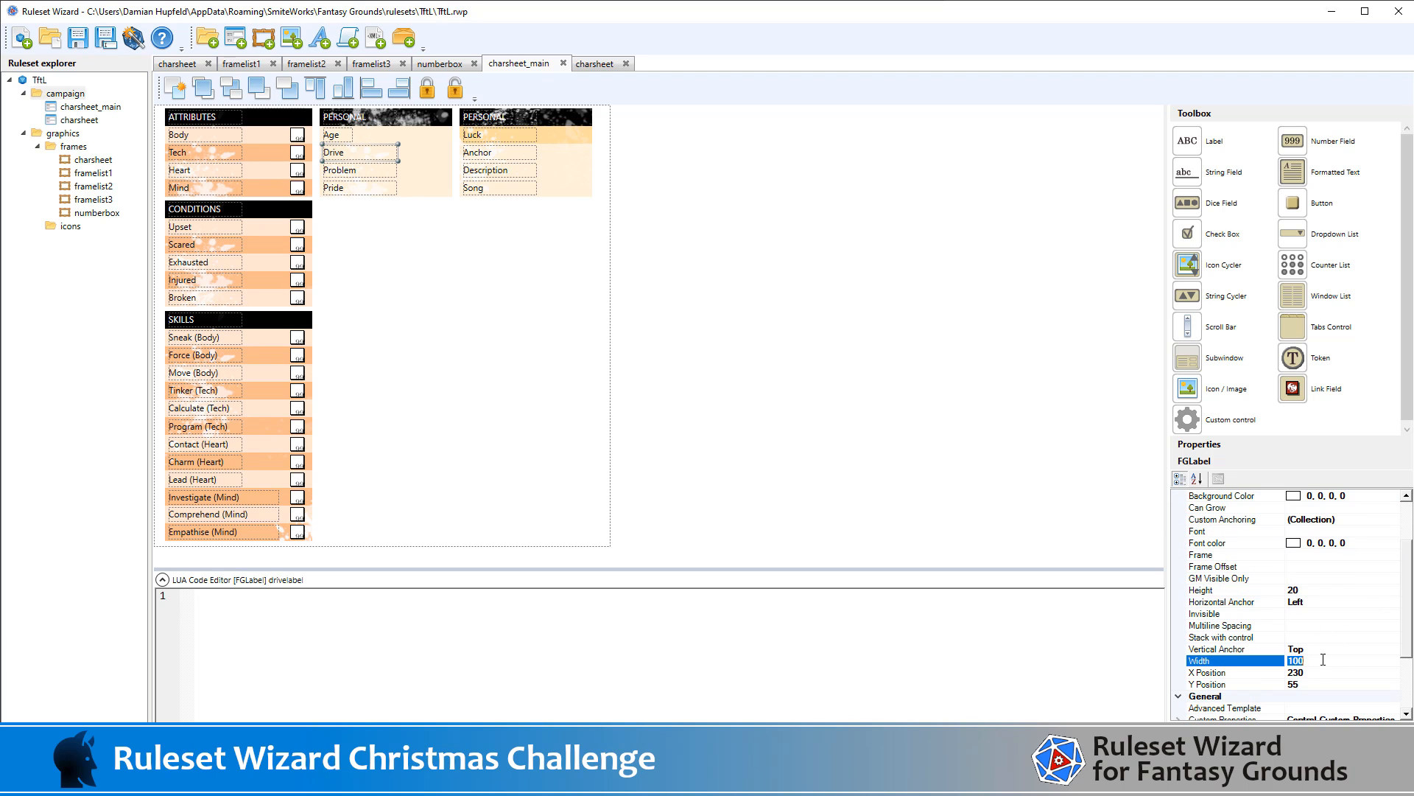
Set the Problem label's width to 45
{"action": "left_click", "coordinate": [360, 171]}
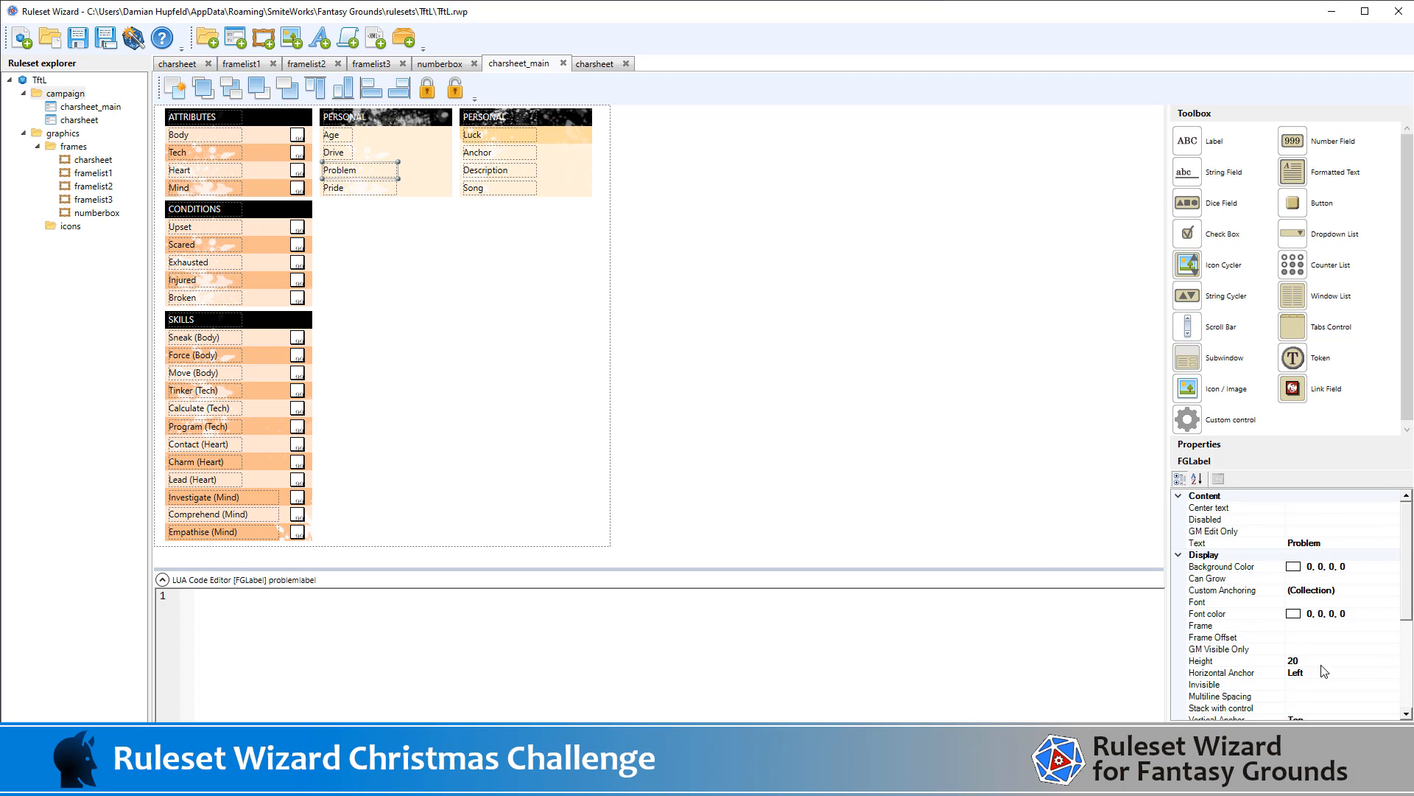
{"action": "scroll", "coordinate": [1335, 689], "scroll_direction": "down", "scroll_amount": 4}
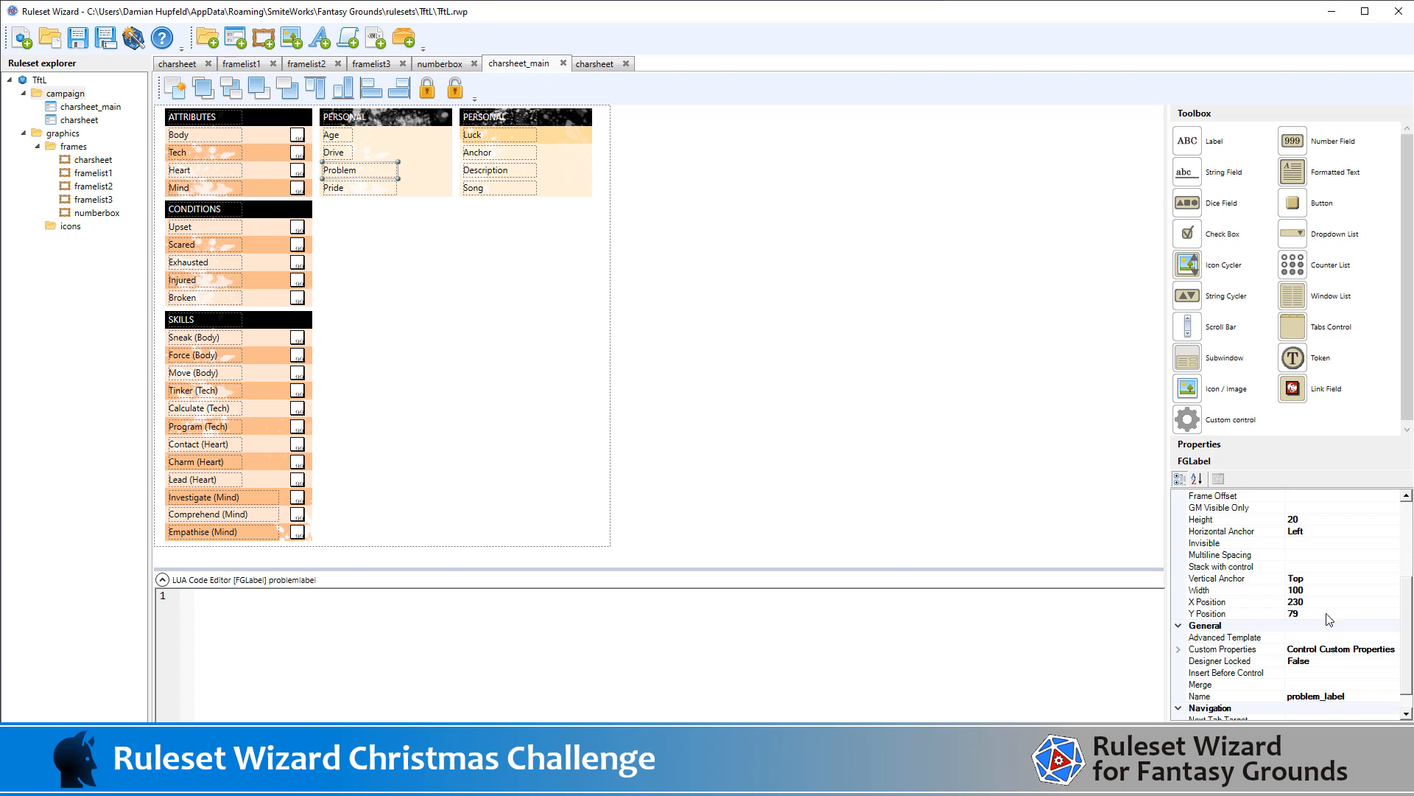
{"action": "left_click", "coordinate": [1339, 591]}
{"action": "double_click", "coordinate": [1339, 592]}
{"action": "type", "text": "45"}
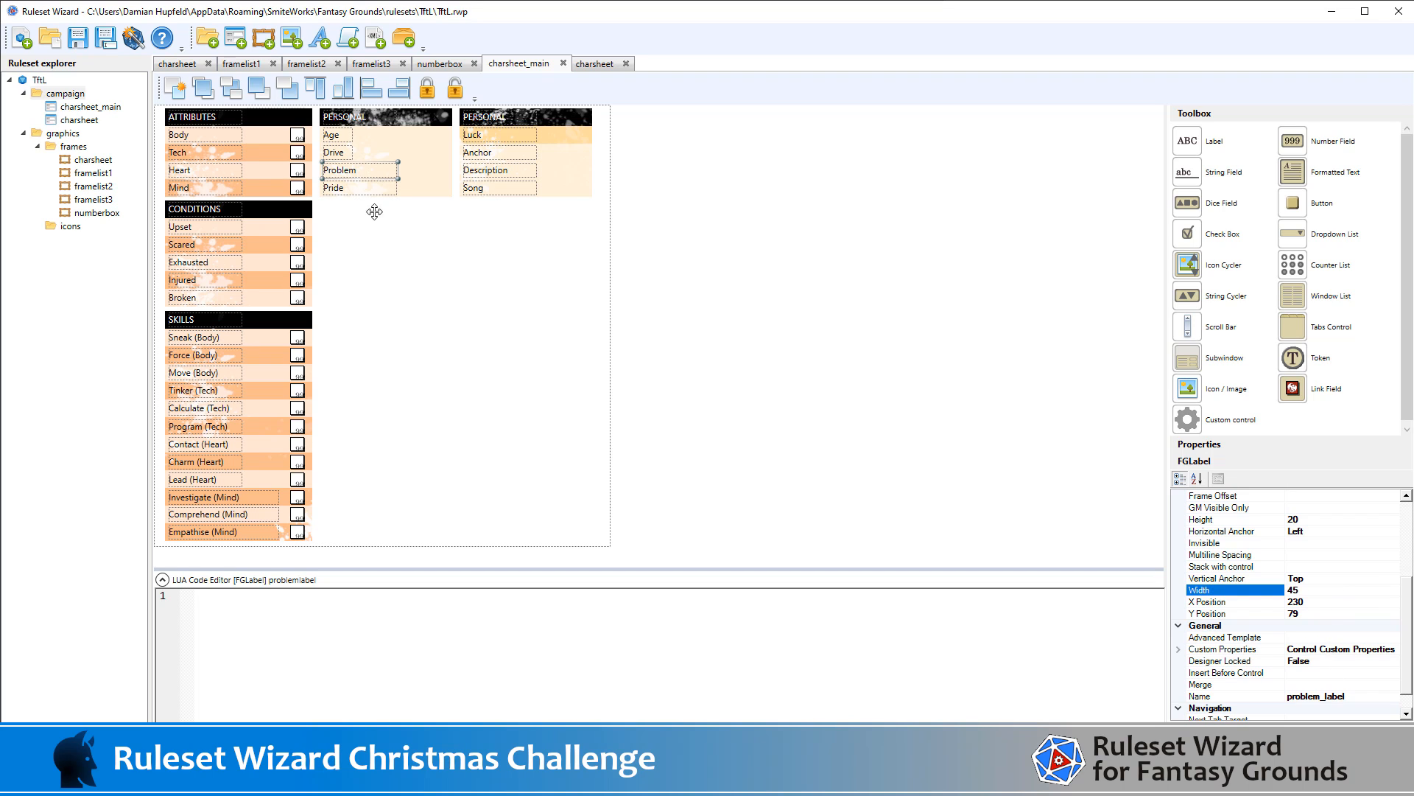
Set the Pride label's width to 45
{"action": "left_click", "coordinate": [367, 184]}
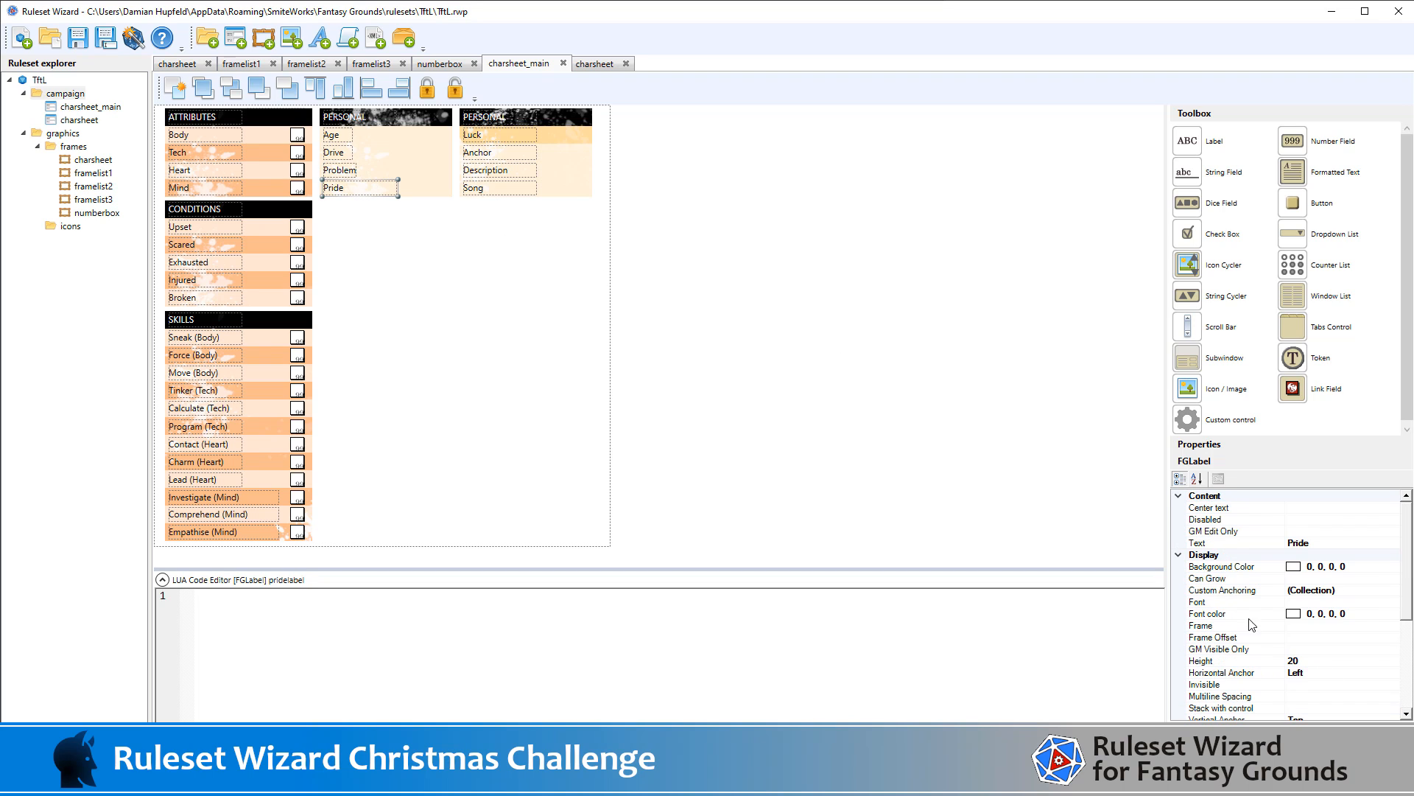
{"action": "scroll", "coordinate": [1328, 629], "scroll_direction": "down", "scroll_amount": 5}
{"action": "left_click", "coordinate": [1328, 566]}
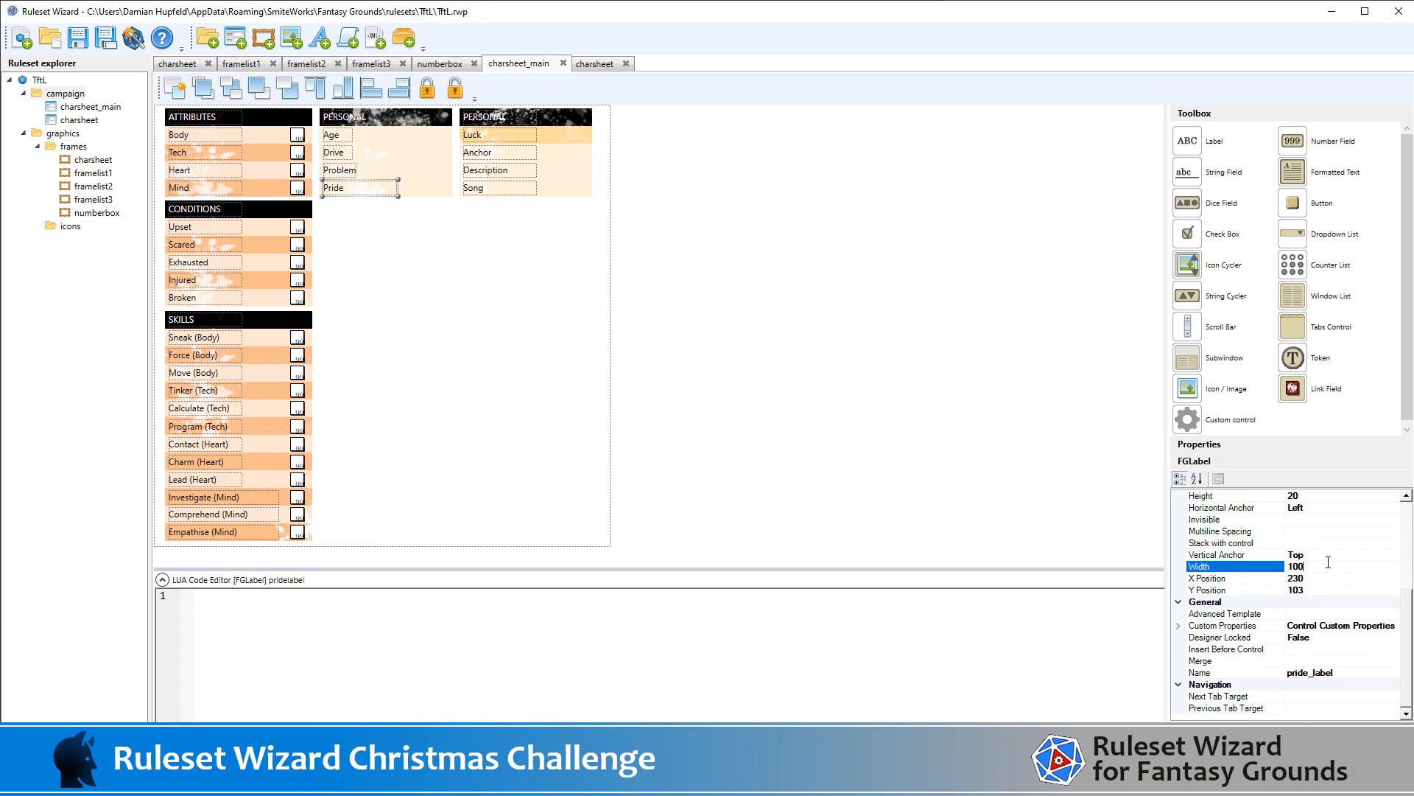
{"action": "double_click", "coordinate": [1328, 564]}
{"action": "type", "text": "45"}
Set the Song label's width to 40
{"action": "left_click", "coordinate": [516, 187]}
{"action": "scroll", "coordinate": [1370, 690], "scroll_direction": "down", "scroll_amount": 4}
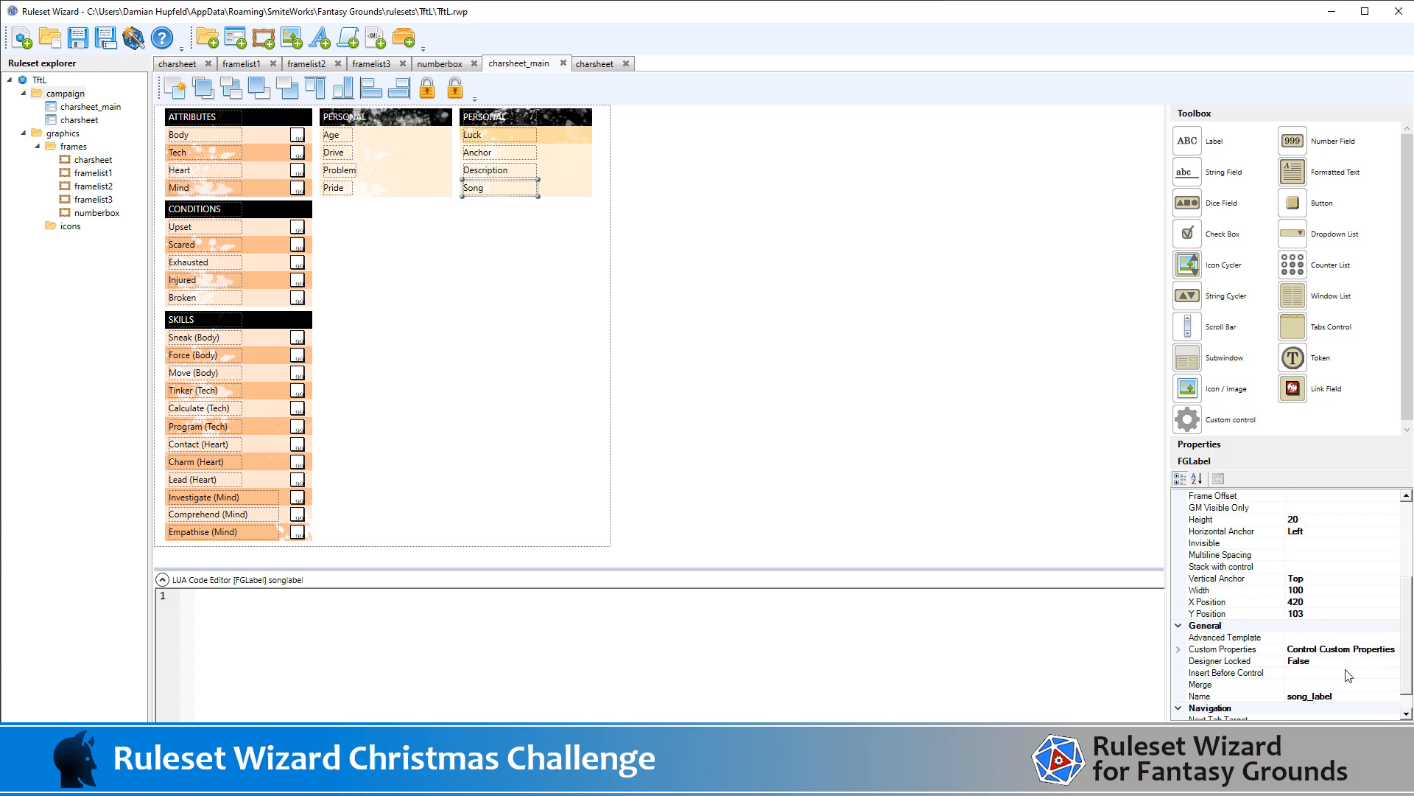
{"action": "left_click", "coordinate": [1312, 591]}
{"action": "double_click", "coordinate": [1312, 590]}
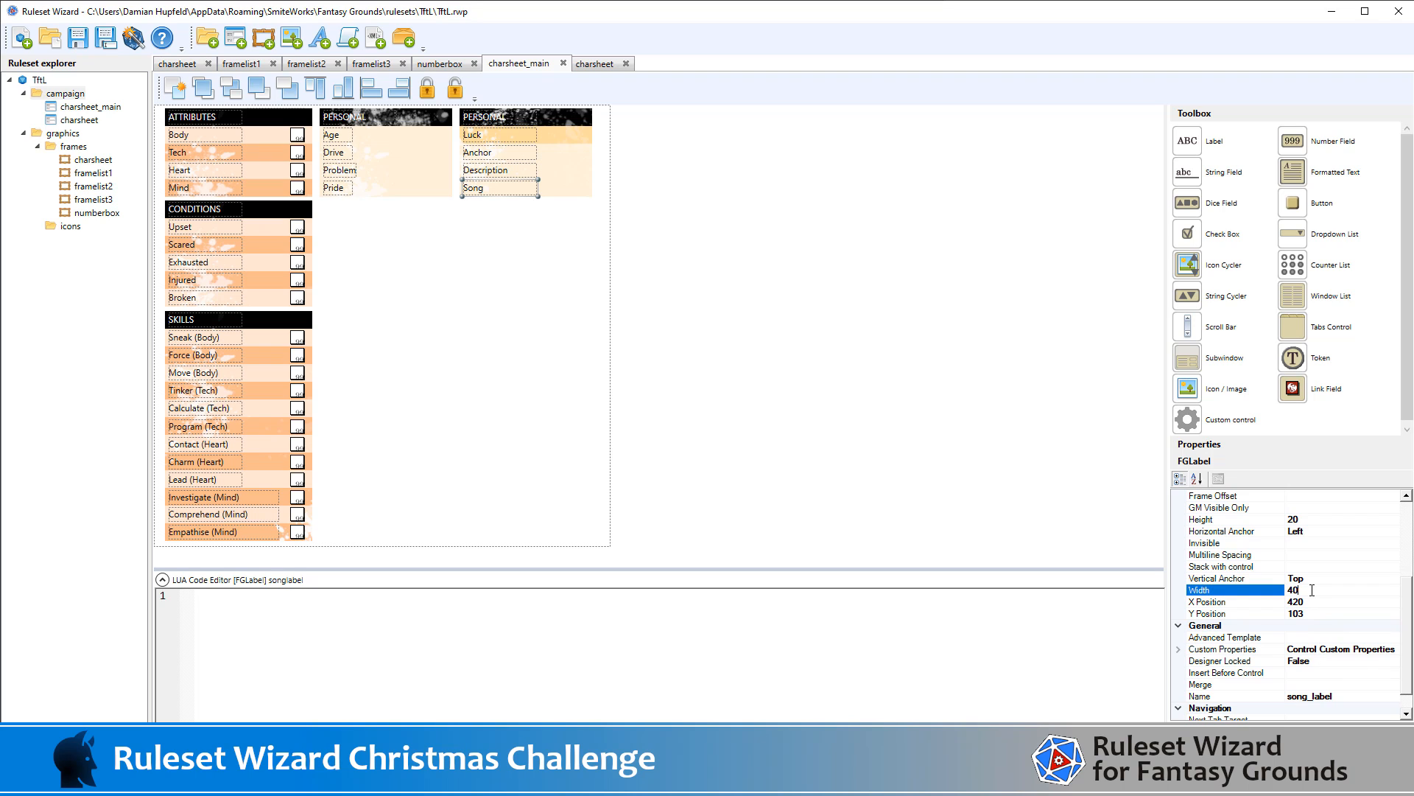
Set the Description label's width to 40
{"action": "left_click", "coordinate": [518, 171]}
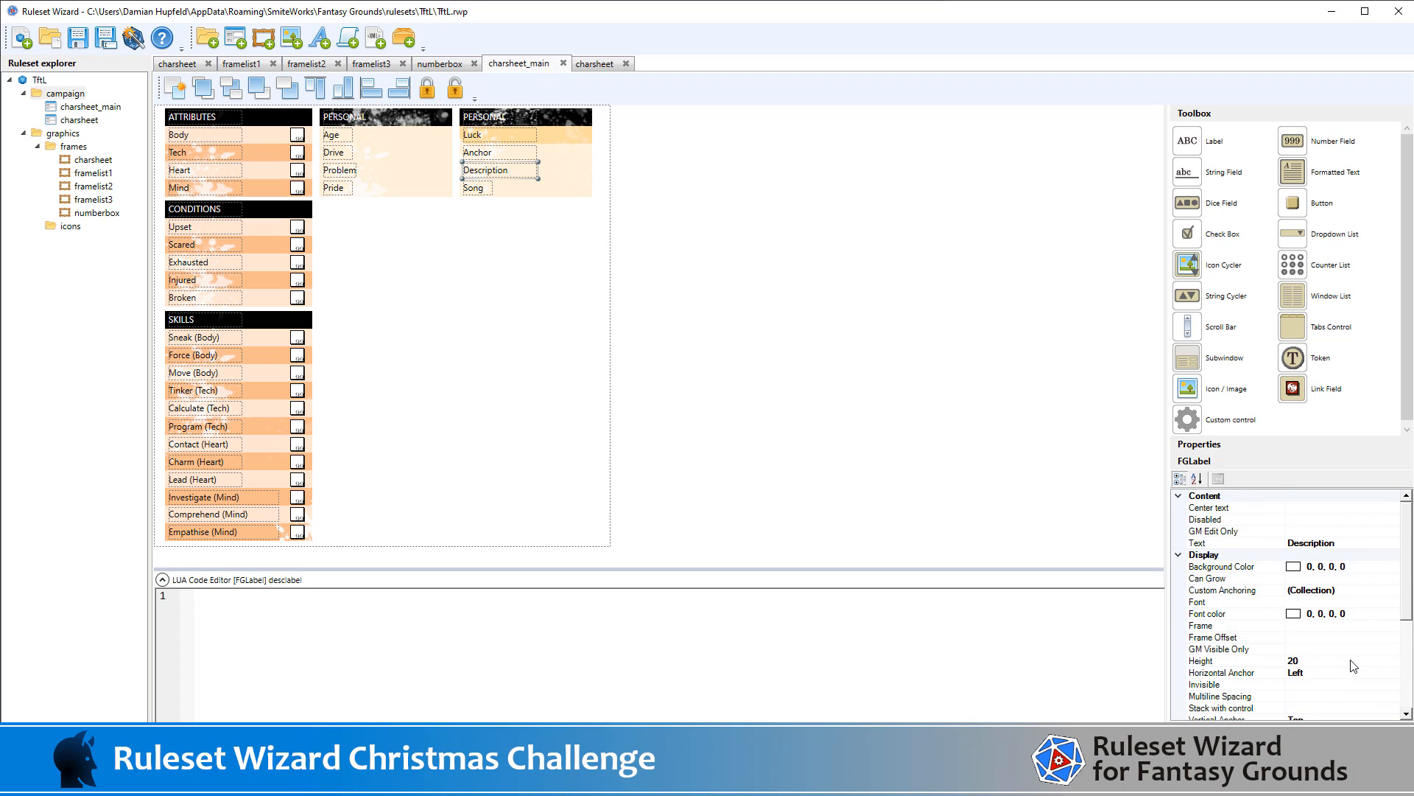
{"action": "scroll", "coordinate": [1354, 665], "scroll_direction": "down", "scroll_amount": 4}
{"action": "left_click", "coordinate": [1316, 594]}
{"action": "double_click", "coordinate": [1317, 591]}
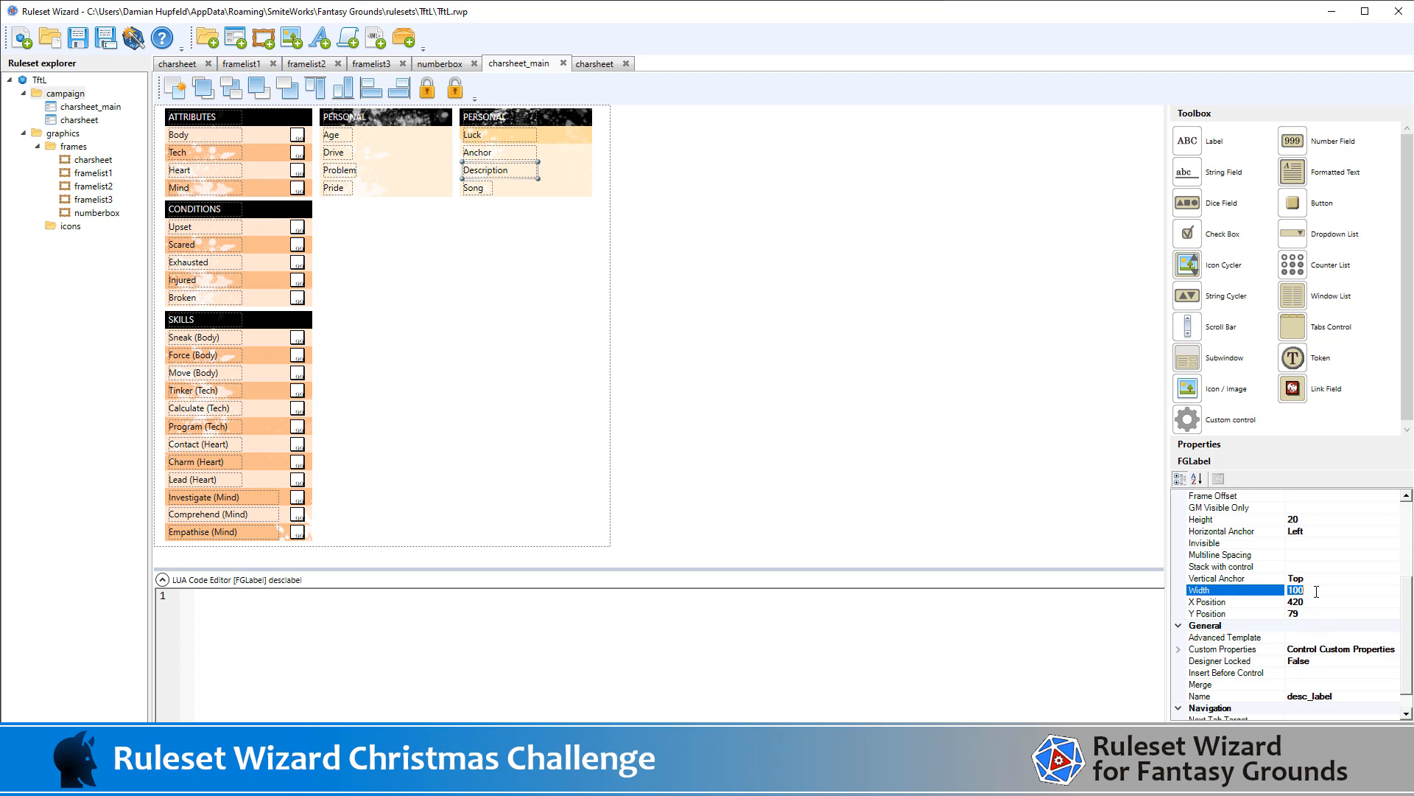
{"action": "type", "text": "40"}
Set the Anchor label's width to 40
{"action": "left_click", "coordinate": [515, 152]}
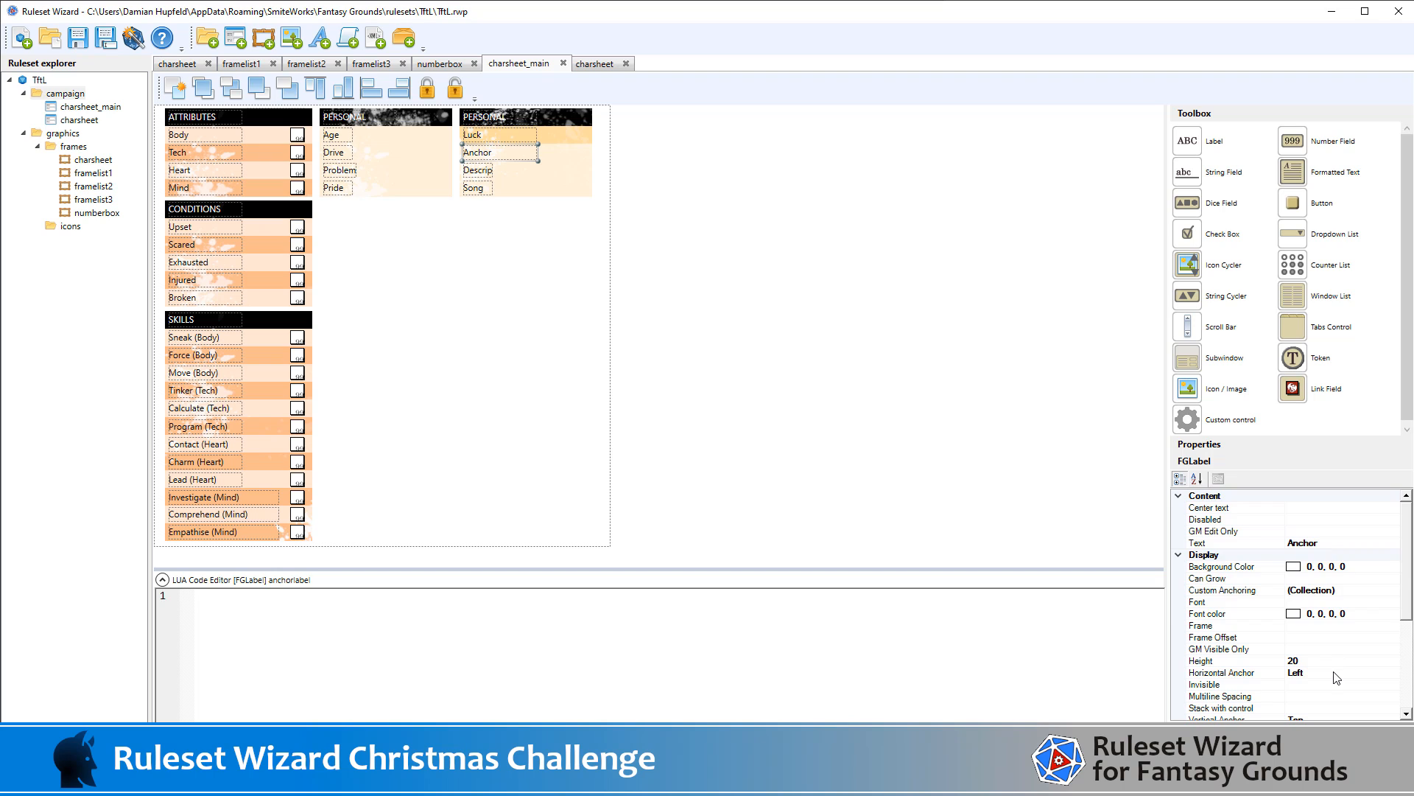
{"action": "scroll", "coordinate": [1339, 663], "scroll_direction": "down", "scroll_amount": 4}
{"action": "double_click", "coordinate": [1326, 593]}
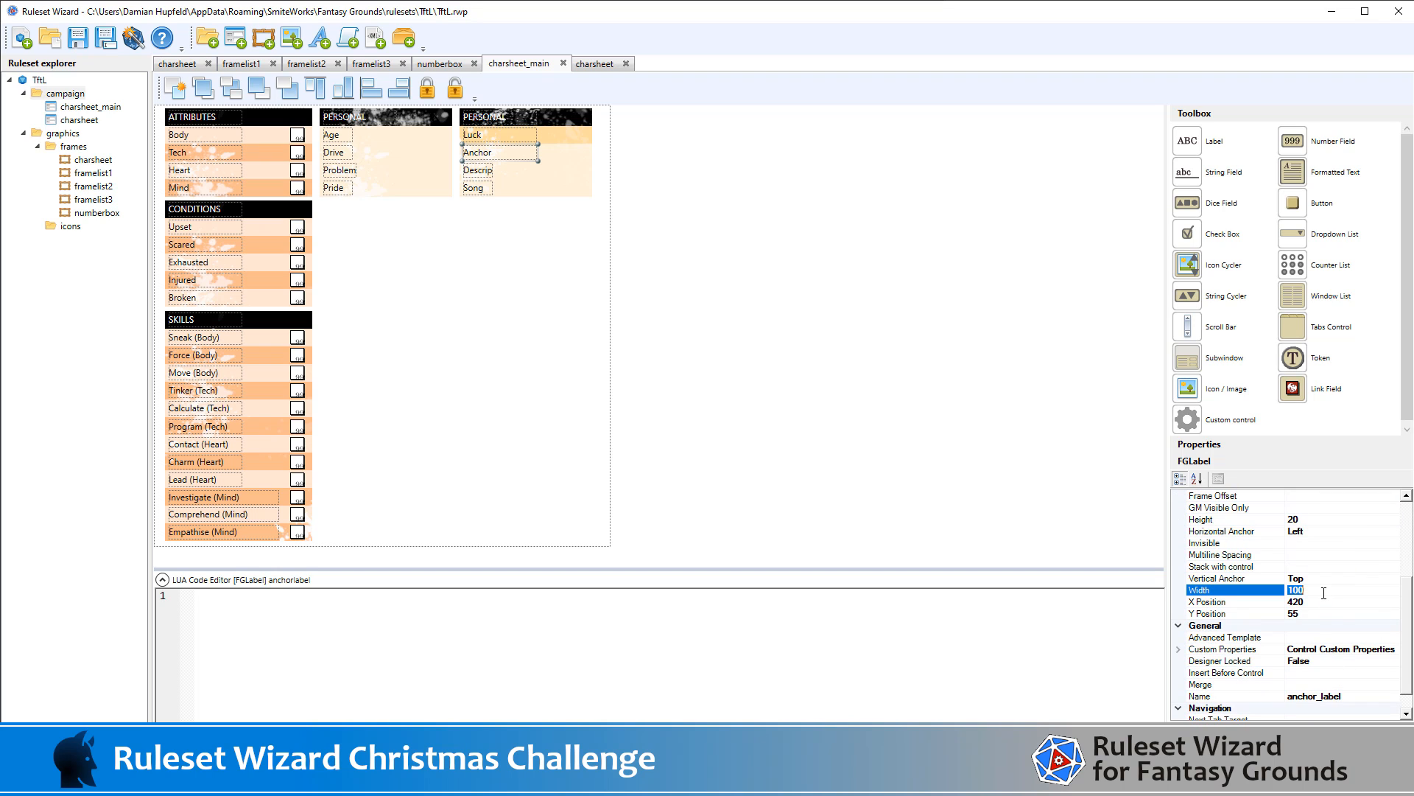
{"action": "type", "text": "40"}
{"action": "key", "text": "Return"}
Set the Luck label's width to 40
{"action": "left_click", "coordinate": [478, 135]}
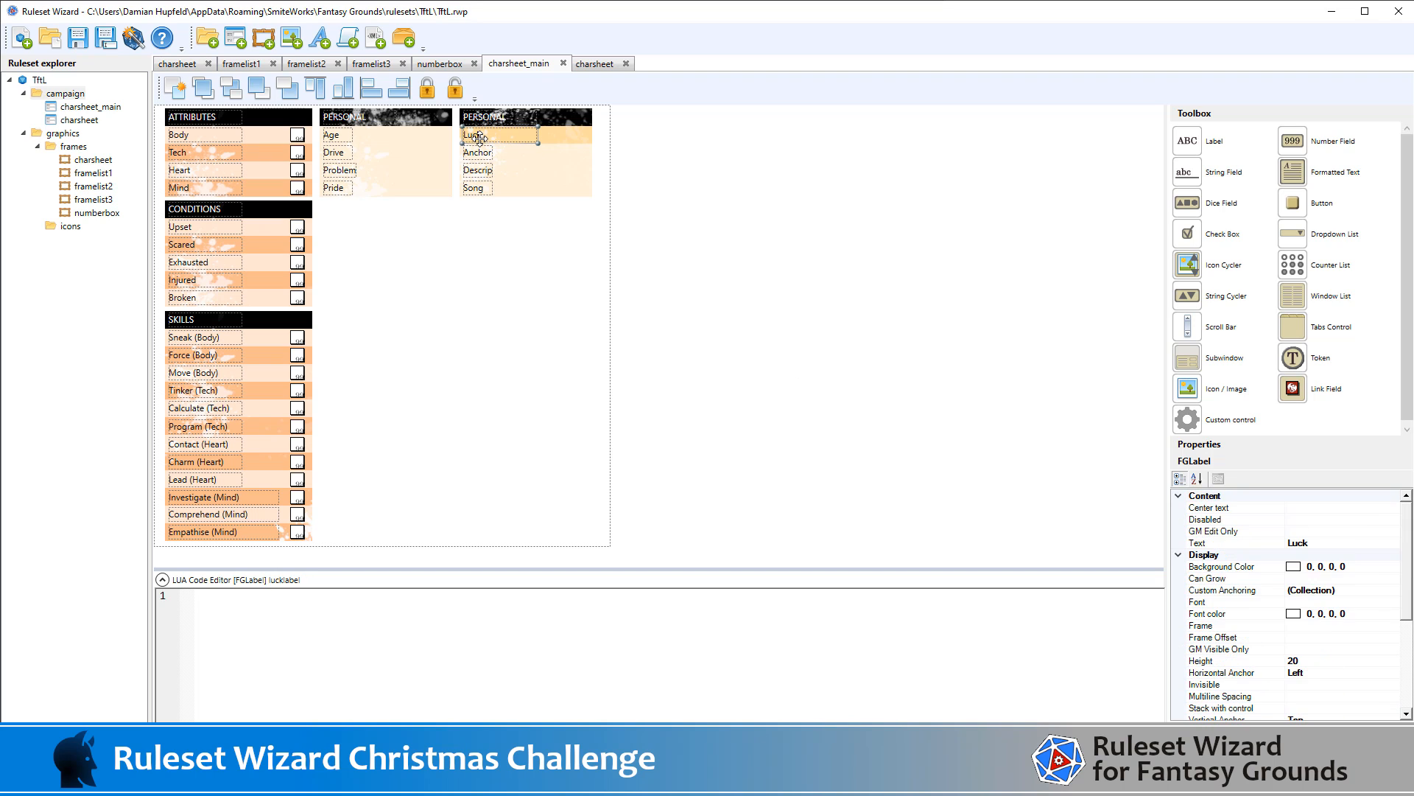
{"action": "scroll", "coordinate": [1366, 663], "scroll_direction": "down", "scroll_amount": 4}
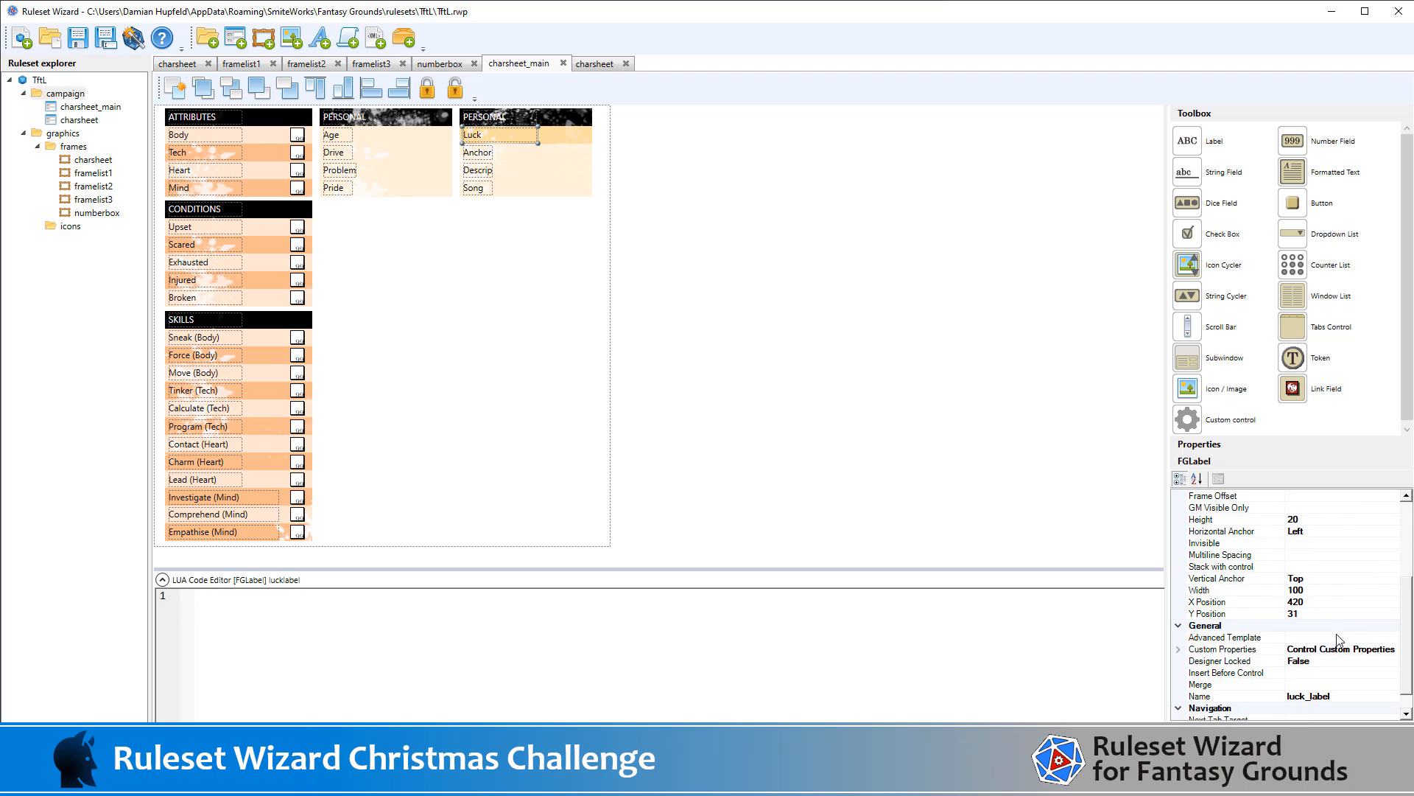
{"action": "double_click", "coordinate": [1324, 590]}
{"action": "type", "text": "40"}
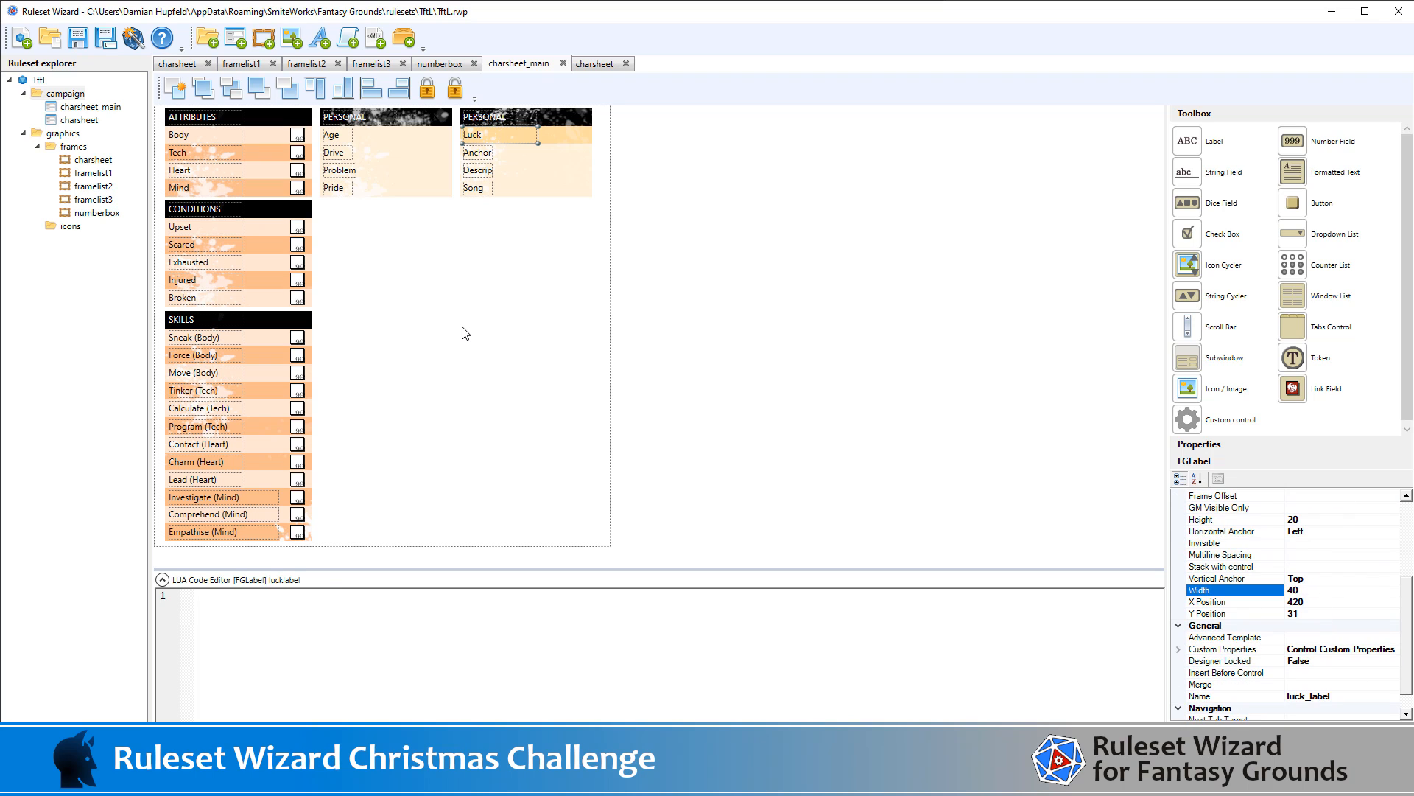
{"action": "left_click", "coordinate": [464, 330]}
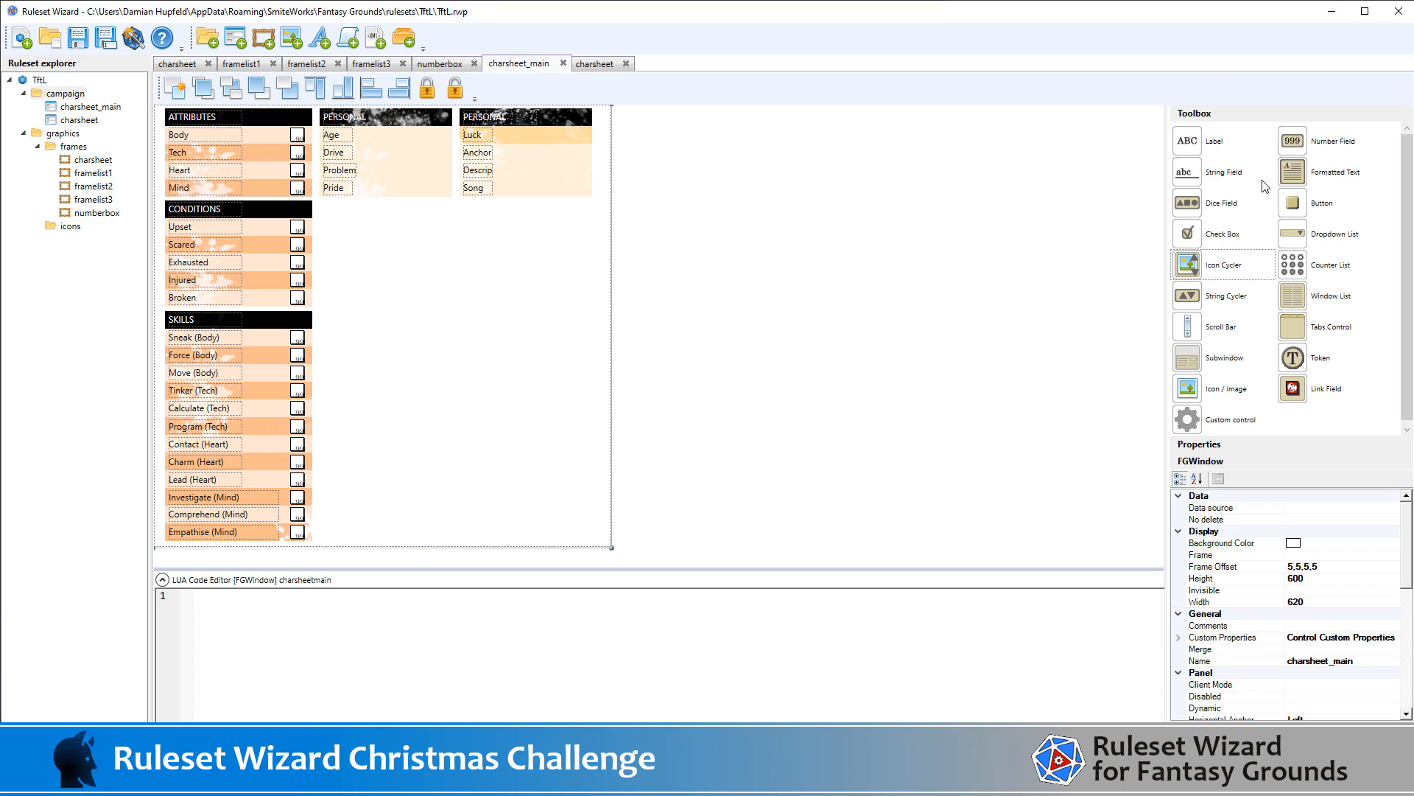
Add a string field on the Age row of the first Personal section, just after the label, at X position 280
{"action": "left_click", "coordinate": [1237, 174]}
{"action": "left_click", "coordinate": [386, 147]}
{"action": "left_click_drag", "start_coordinate": [422, 163], "coordinate": [396, 142]}
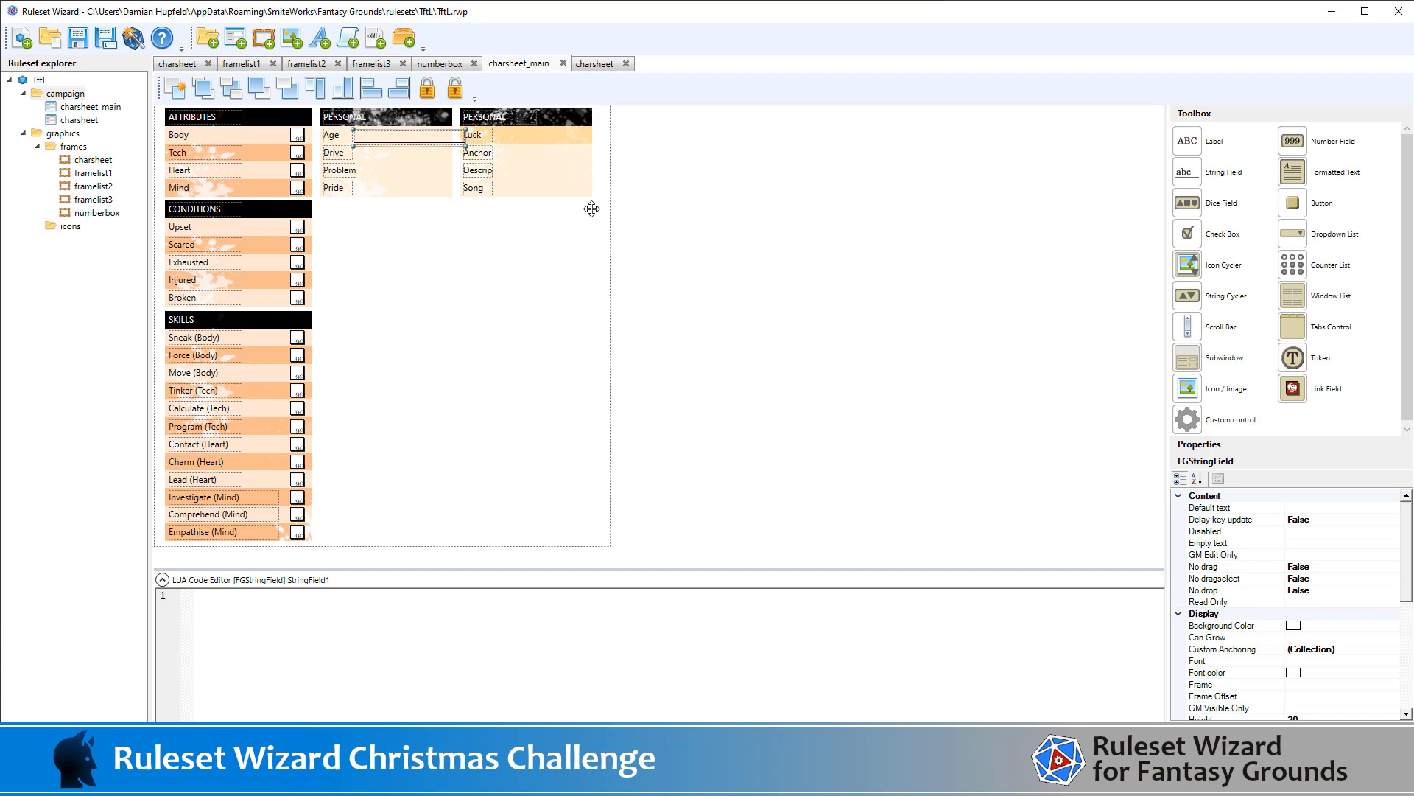
{"action": "key", "text": "Right"}
{"action": "key", "text": "Right"}
{"action": "key", "text": "Right"}
{"action": "key", "text": "Right"}
{"action": "key", "text": "Right"}
{"action": "key", "text": "Right"}
{"action": "key", "text": "Right"}
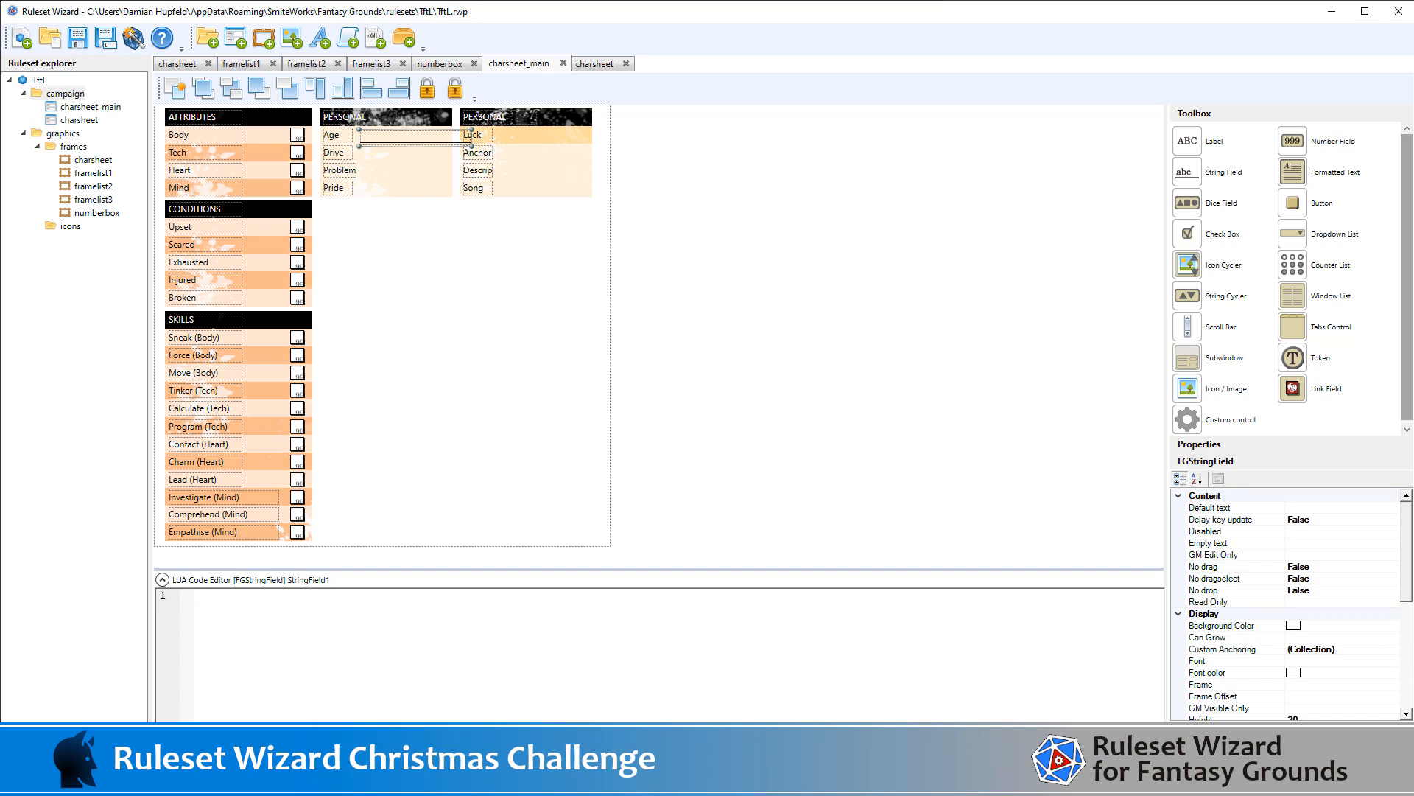
Try widths of 110 and 120 for the string field beside the Age label
{"action": "scroll", "coordinate": [1359, 589], "scroll_direction": "down", "scroll_amount": 5}
{"action": "left_click", "coordinate": [1350, 627]}
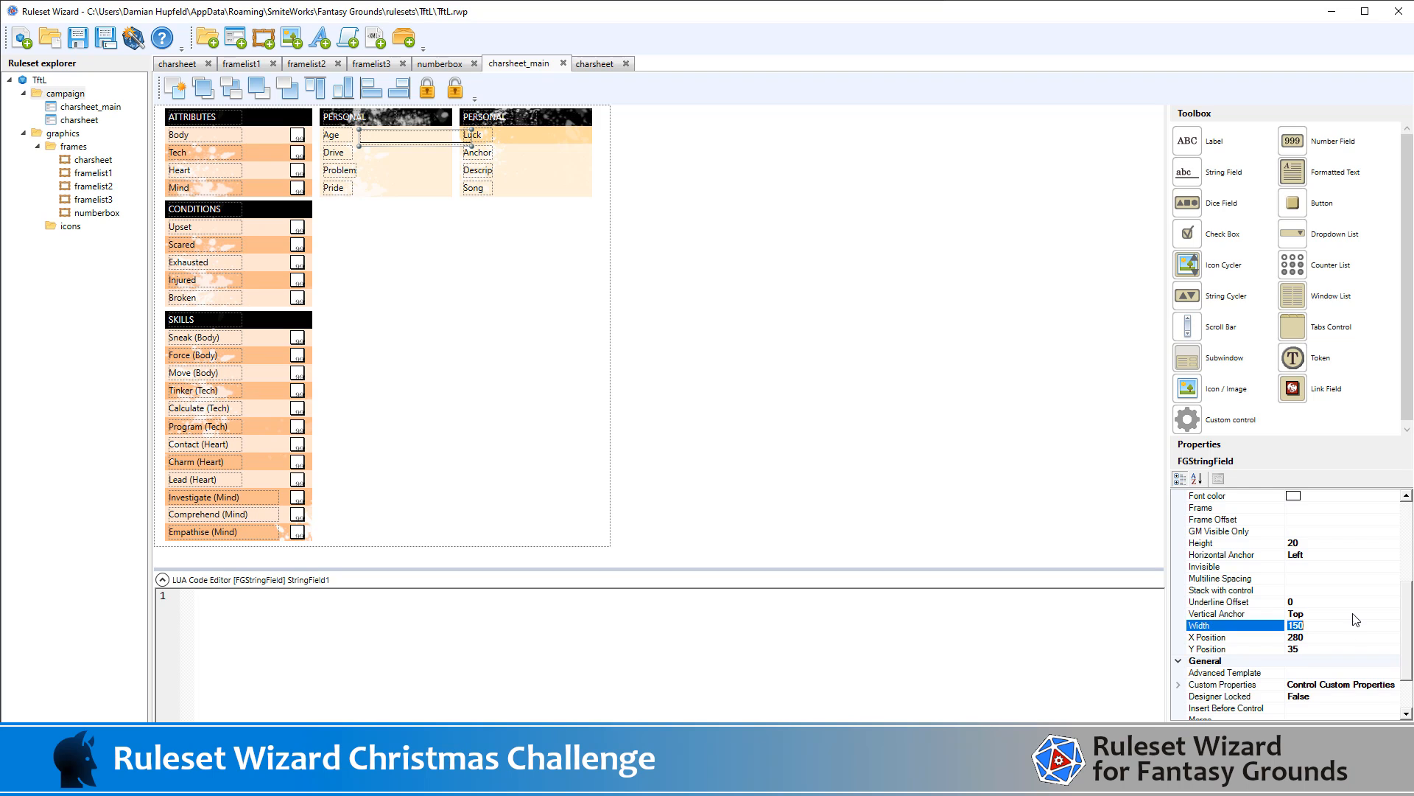
{"action": "type", "text": "110"}
{"action": "key", "text": "Return"}
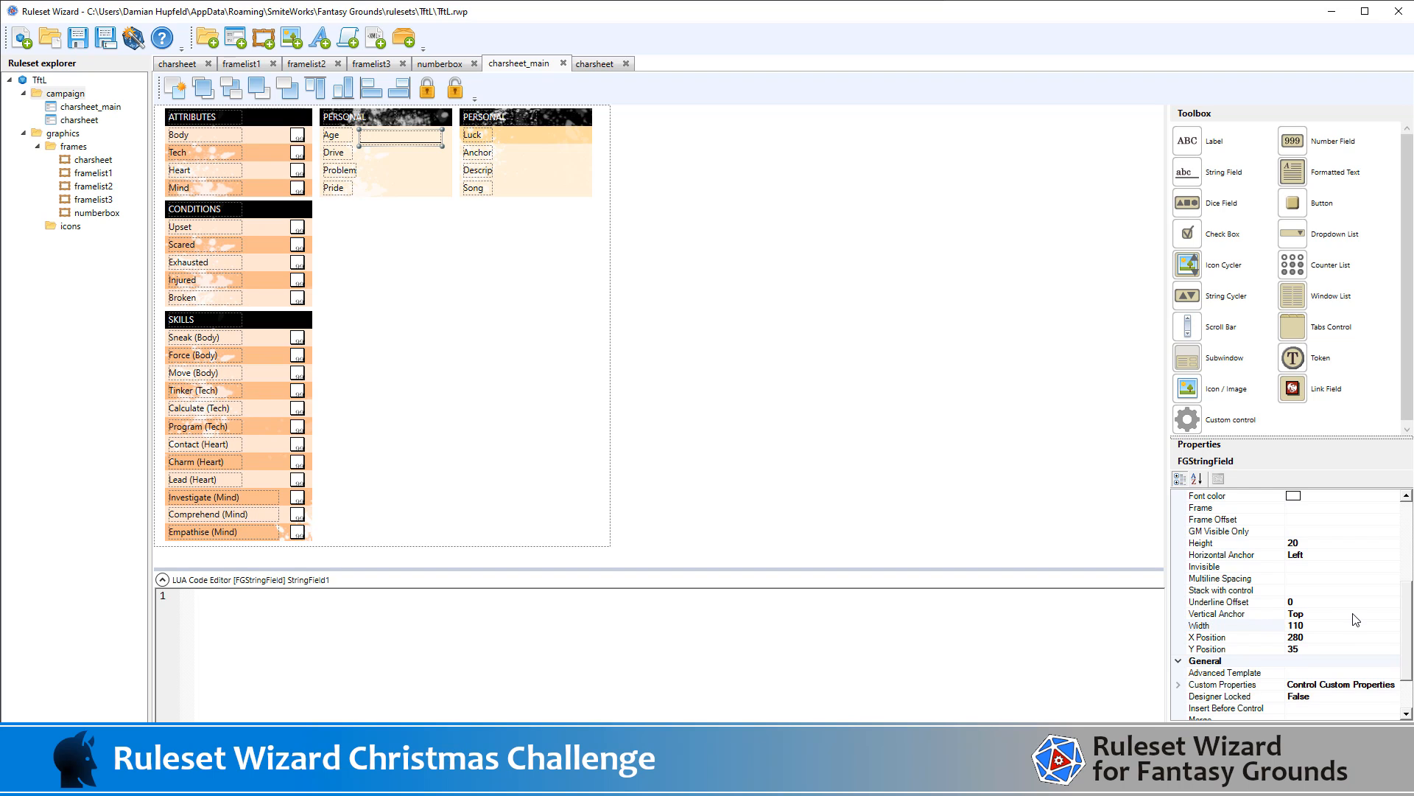
{"action": "left_click", "coordinate": [1354, 628]}
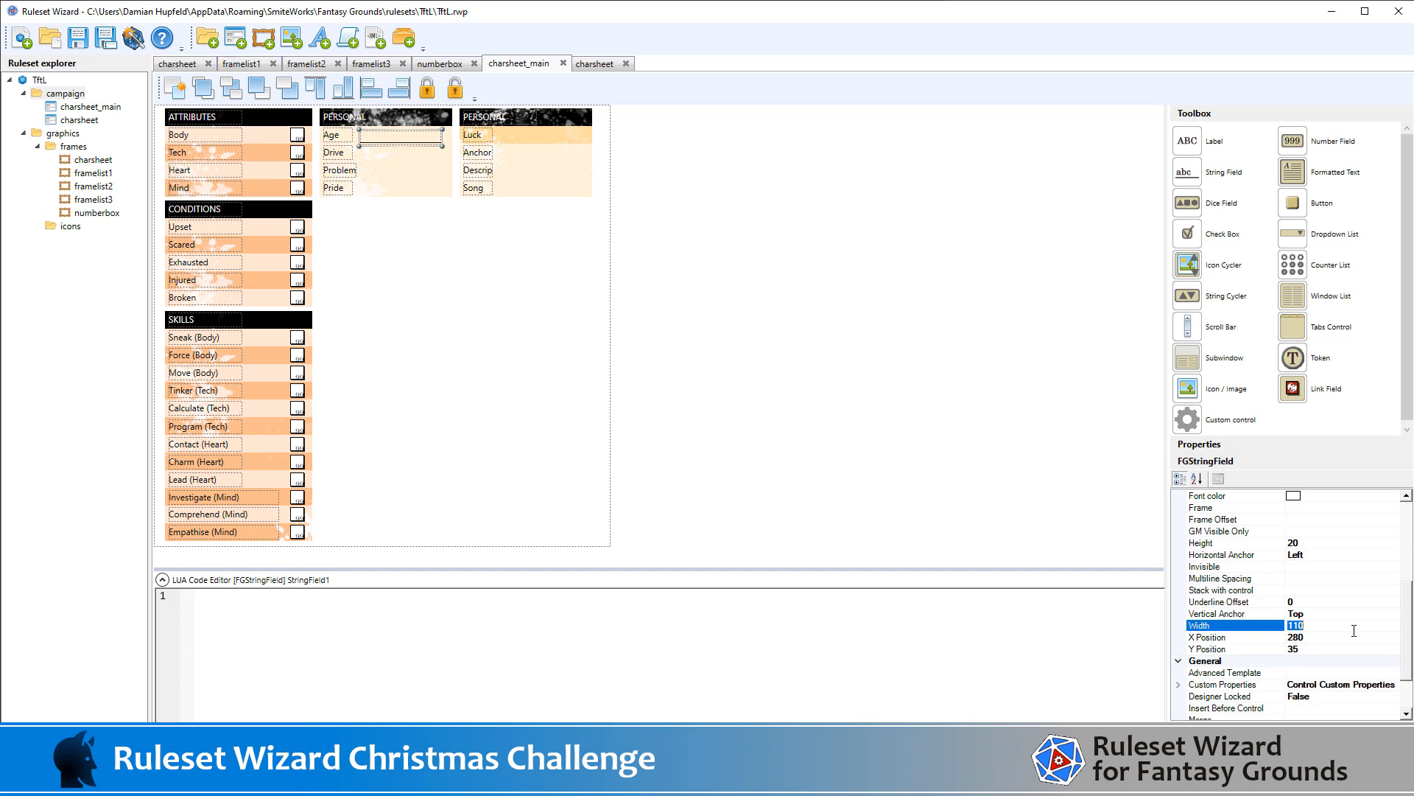
{"action": "type", "text": "120"}
{"action": "key", "text": "Return"}
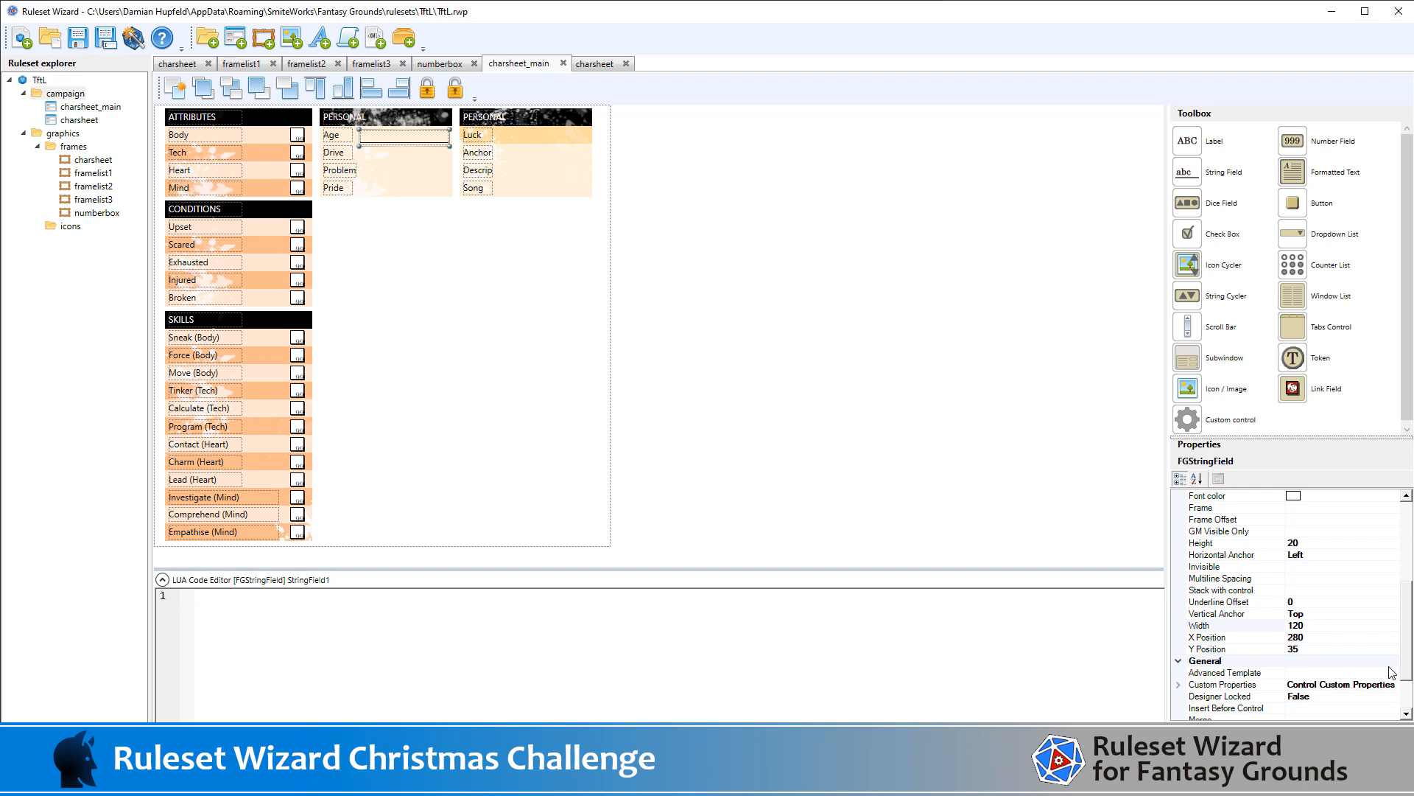
Set the width of the string field beside the Age label to 117
{"action": "left_click", "coordinate": [1341, 625]}
{"action": "double_click", "coordinate": [1341, 623]}
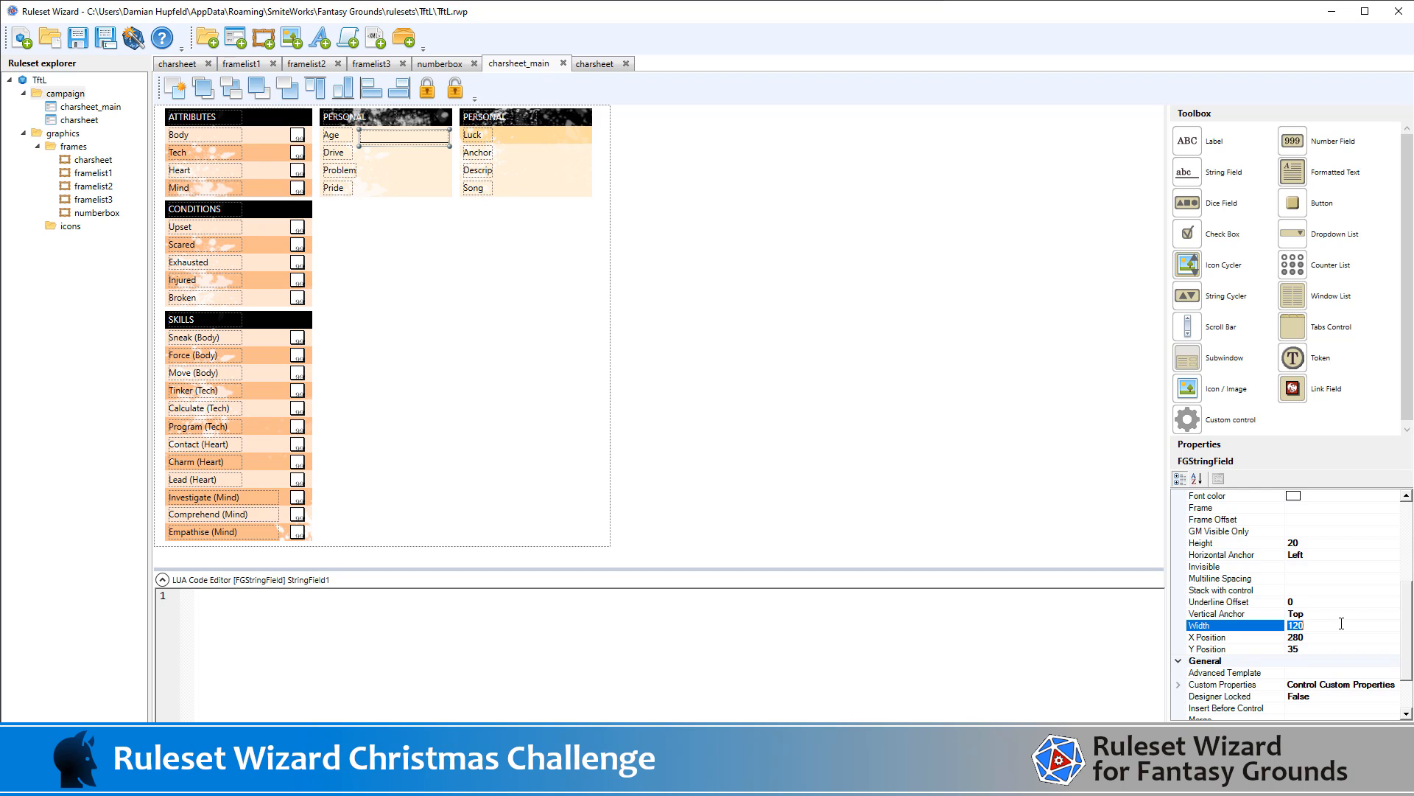
{"action": "type", "text": "117"}
{"action": "left_click", "coordinate": [700, 248]}
Rename the string field beside the Age label to age
{"action": "left_click", "coordinate": [423, 137]}
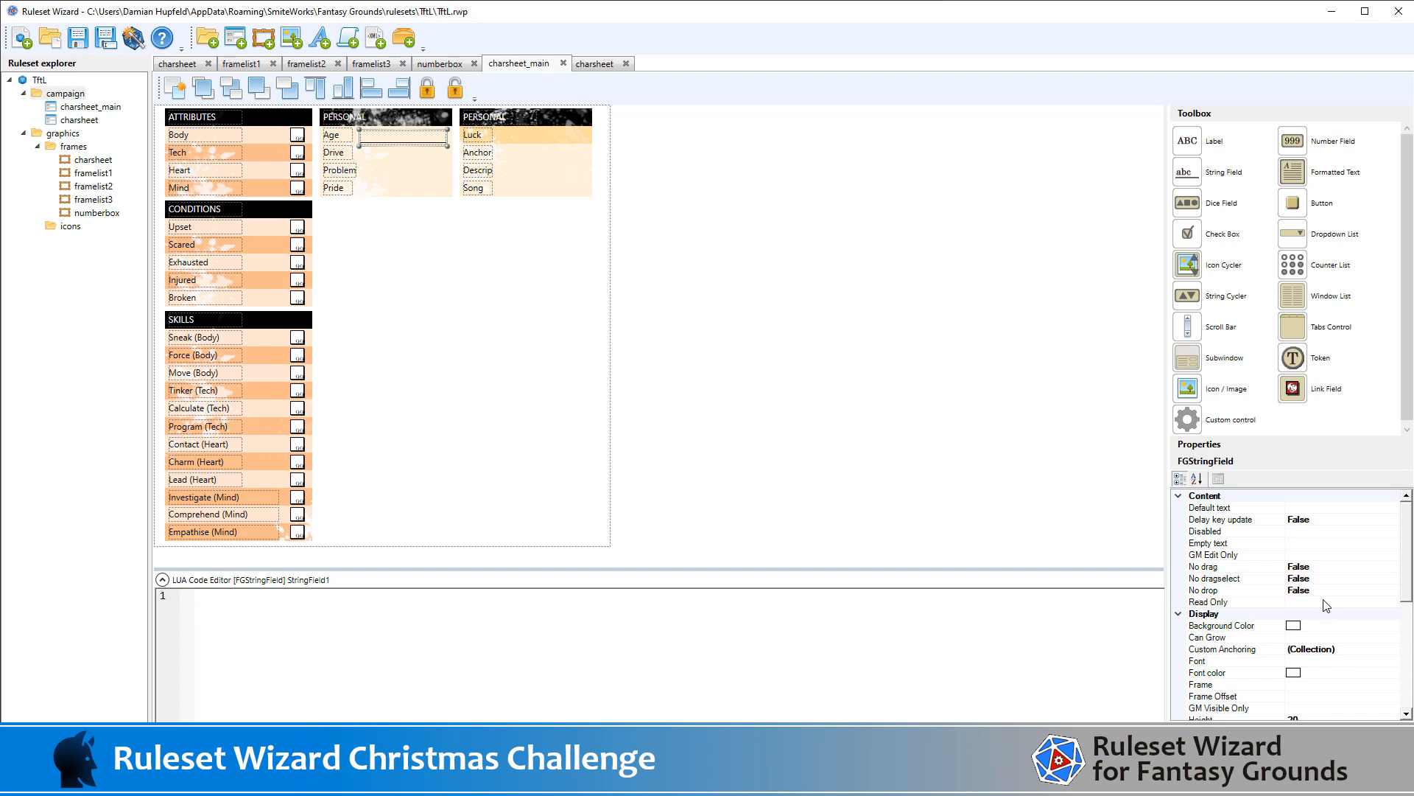
{"action": "scroll", "coordinate": [1326, 606], "scroll_direction": "down", "scroll_amount": 7}
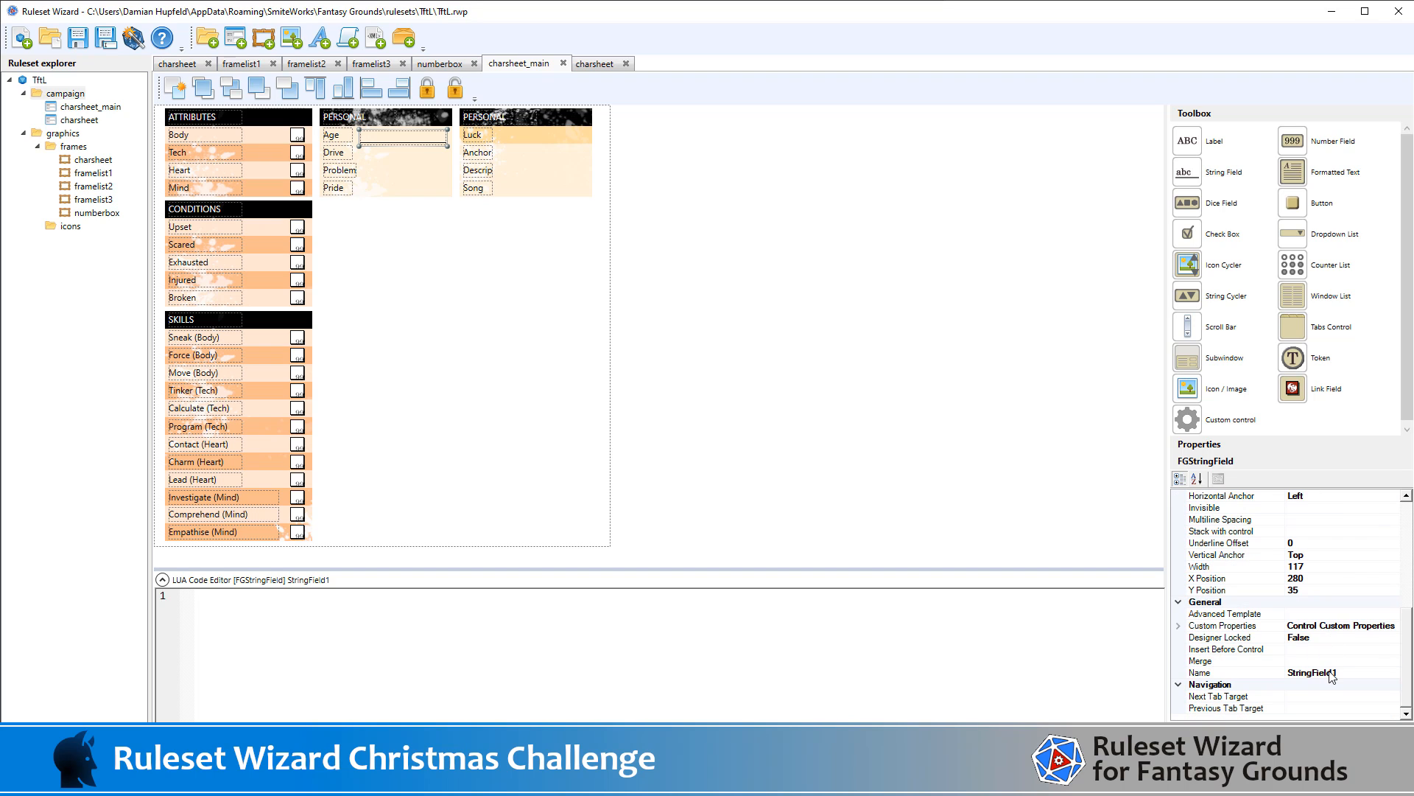
{"action": "left_click", "coordinate": [1330, 672]}
{"action": "double_click", "coordinate": [1329, 672]}
{"action": "type", "text": "age"}
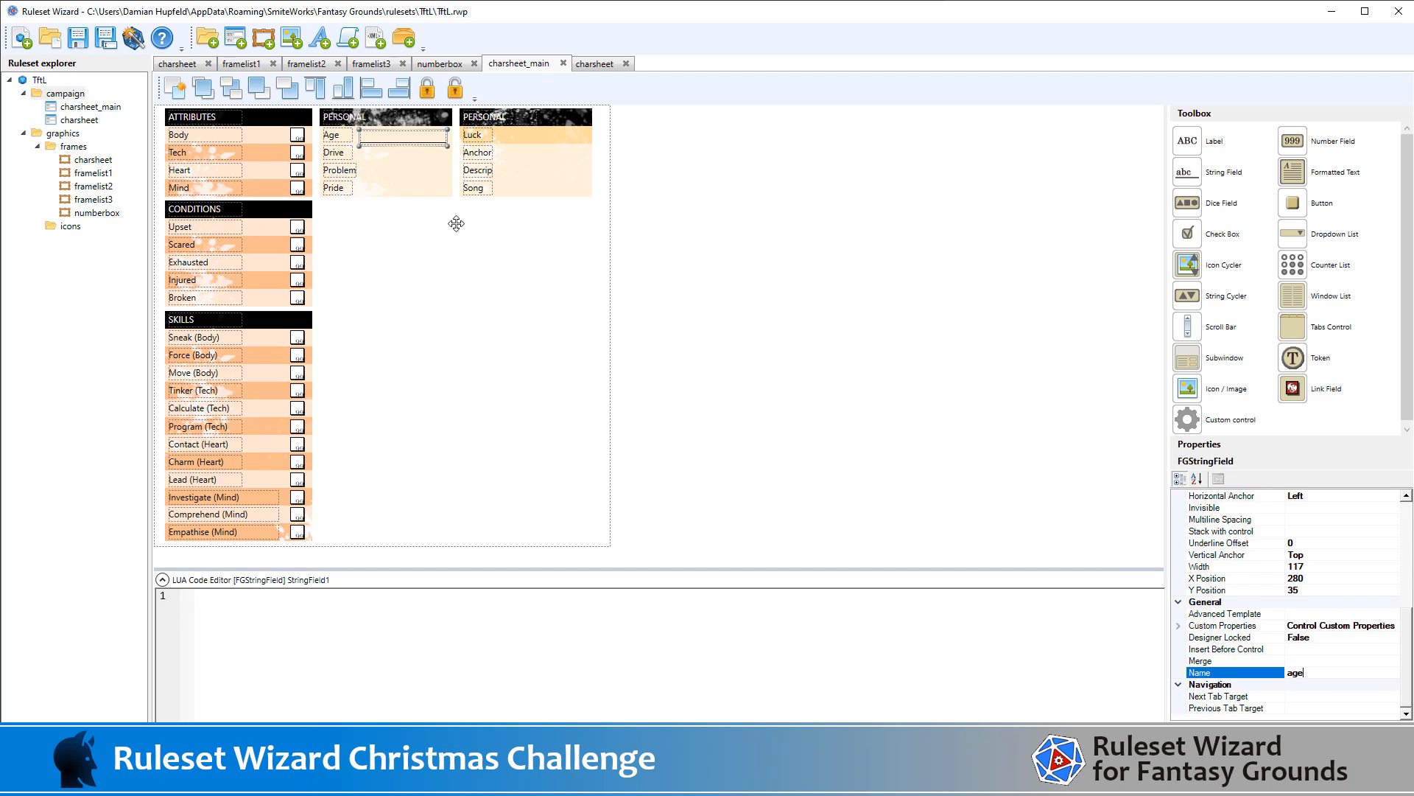
{"action": "left_click", "coordinate": [808, 229]}
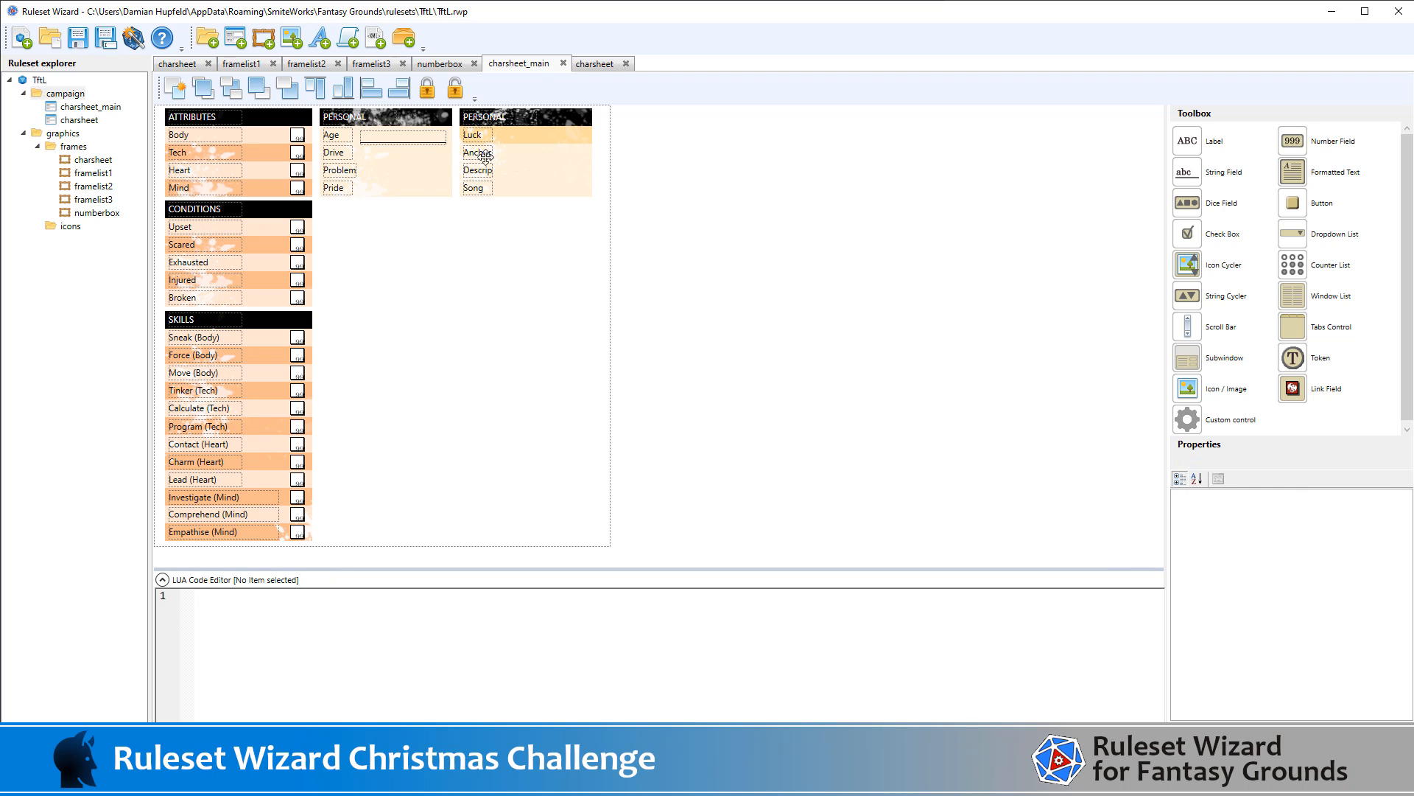
Paste copies of the age string field and move one onto the Pride row, aligned under the original field
{"action": "left_click", "coordinate": [382, 138]}
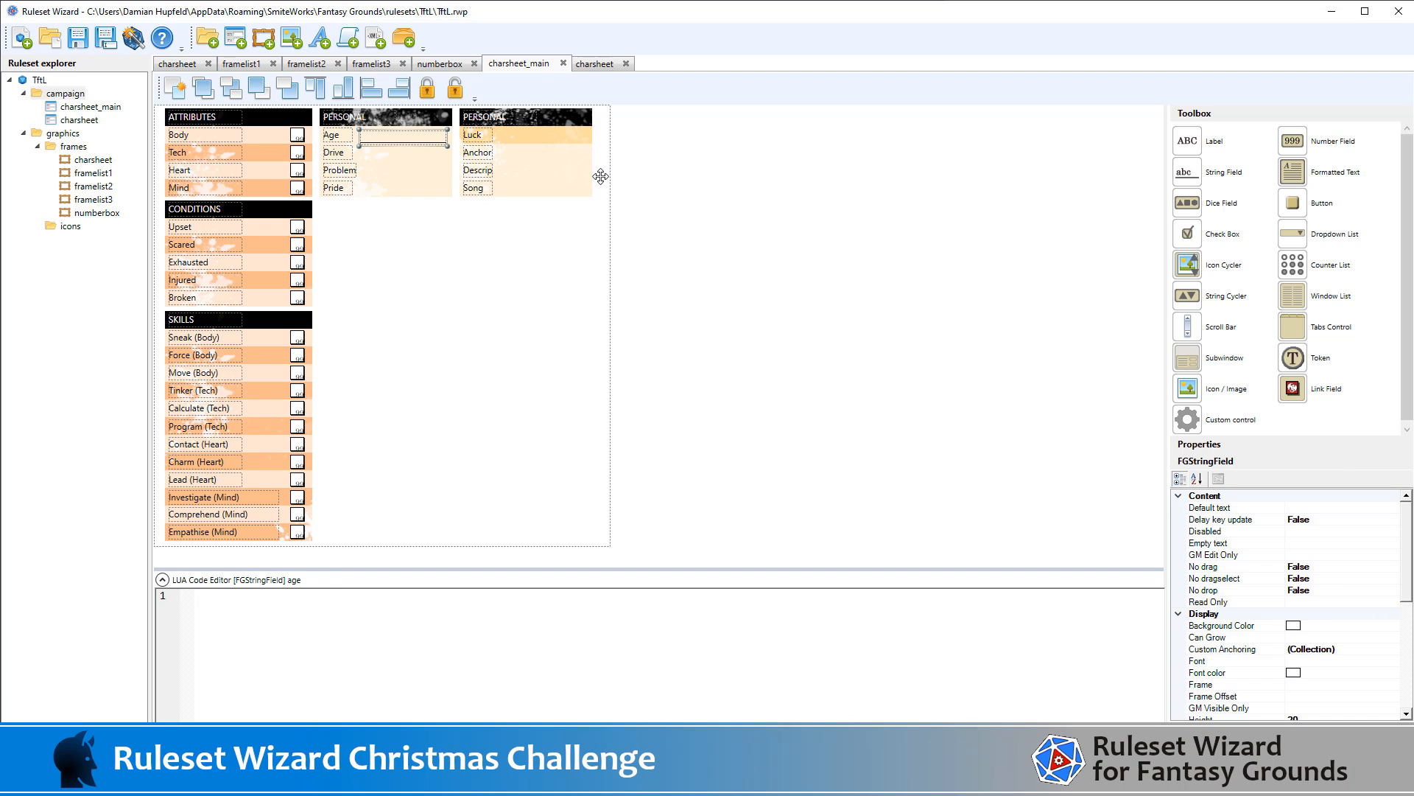
{"action": "key", "text": "ctrl+v"}
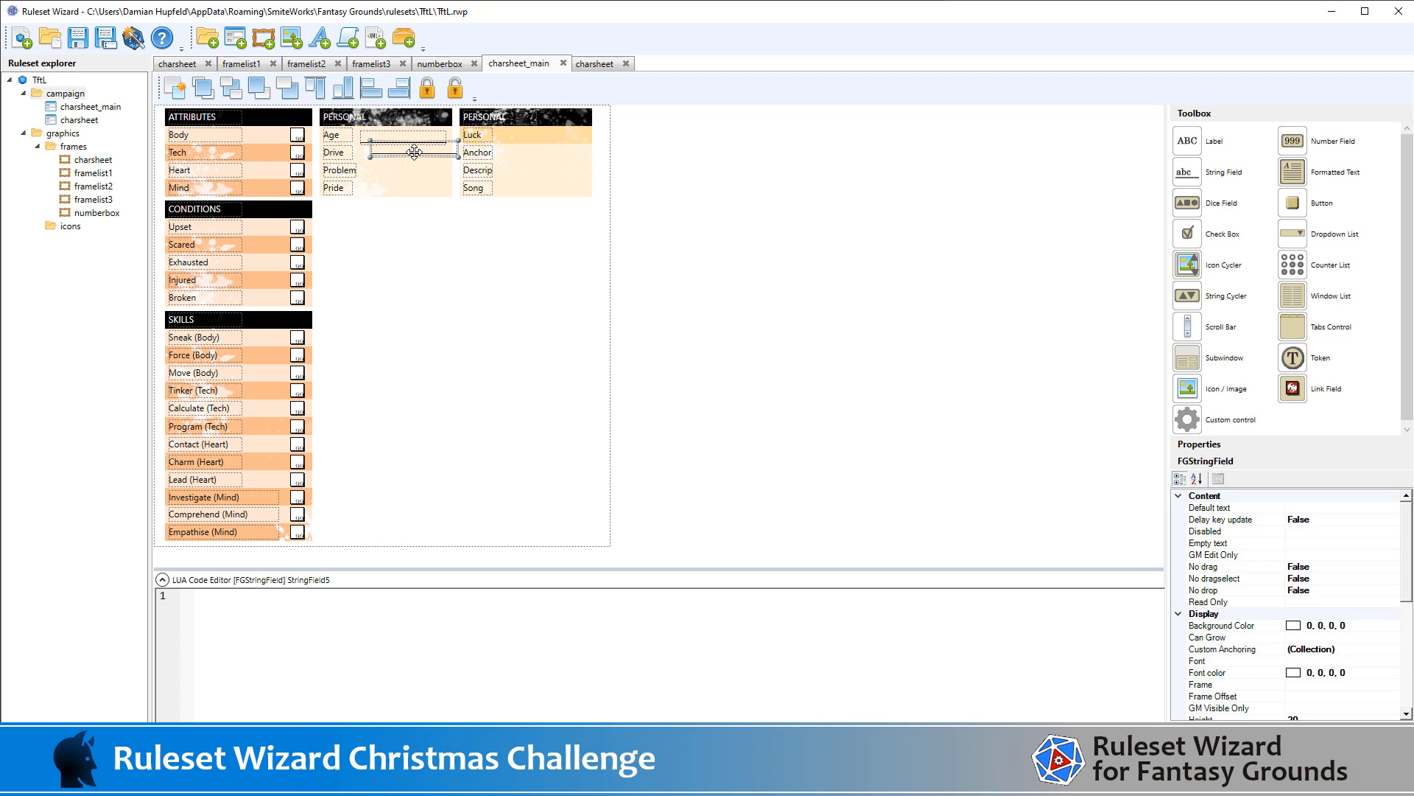
{"action": "key", "text": "Left"}
{"action": "key", "text": "Left"}
{"action": "key", "text": "Left"}
{"action": "key", "text": "Down"}
{"action": "key", "text": "Down"}
{"action": "key", "text": "Down"}
{"action": "key", "text": "Down"}
{"action": "key", "text": "Down"}
{"action": "key", "text": "Down"}
{"action": "key", "text": "Down"}
{"action": "key", "text": "Down"}
{"action": "key", "text": "Down"}
{"action": "key", "text": "Down"}
{"action": "key", "text": "Down"}
{"action": "key", "text": "Down"}
{"action": "key", "text": "Down"}
{"action": "key", "text": "Down"}
{"action": "key", "text": "Down"}
{"action": "key", "text": "Down"}
{"action": "key", "text": "Down"}
{"action": "key", "text": "Down"}
{"action": "key", "text": "Down"}
{"action": "key", "text": "Down"}
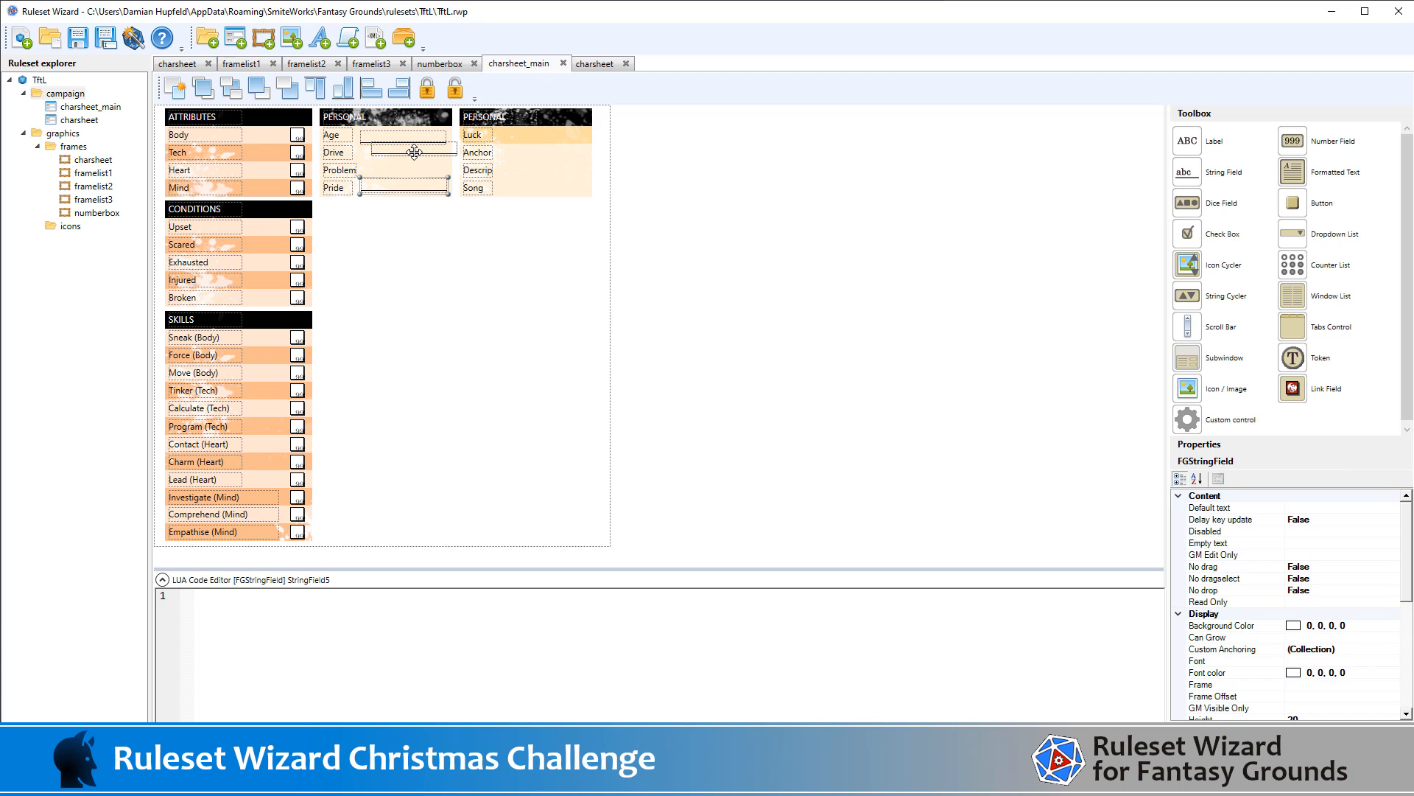
{"action": "key", "text": "Down"}
Move another pasted string field onto the Problem row, aligned with the age field
{"action": "left_click", "coordinate": [414, 152]}
{"action": "key", "text": "Left"}
{"action": "key", "text": "Left"}
{"action": "key", "text": "Left"}
{"action": "key", "text": "Left"}
{"action": "key", "text": "Left"}
{"action": "key", "text": "Left"}
{"action": "key", "text": "Left"}
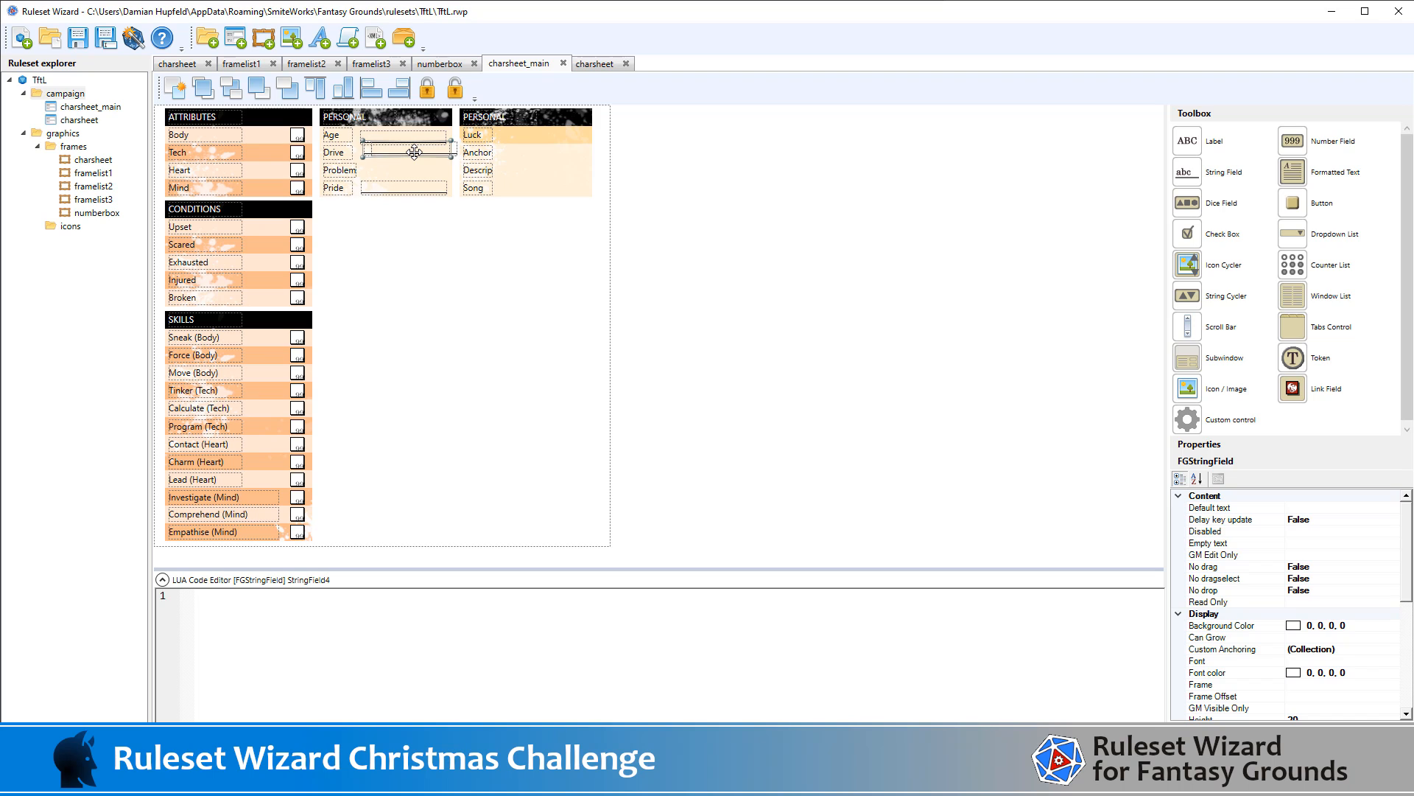
{"action": "key", "text": "Down"}
{"action": "key", "text": "Down"}
{"action": "key", "text": "Down"}
{"action": "key", "text": "Down"}
{"action": "key", "text": "Down"}
{"action": "key", "text": "Down"}
{"action": "key", "text": "Down"}
{"action": "key", "text": "Down"}
{"action": "key", "text": "Down"}
{"action": "key", "text": "Down"}
{"action": "key", "text": "Down"}
{"action": "key", "text": "Down"}
{"action": "key", "text": "Down"}
{"action": "key", "text": "Down"}
{"action": "key", "text": "Down"}
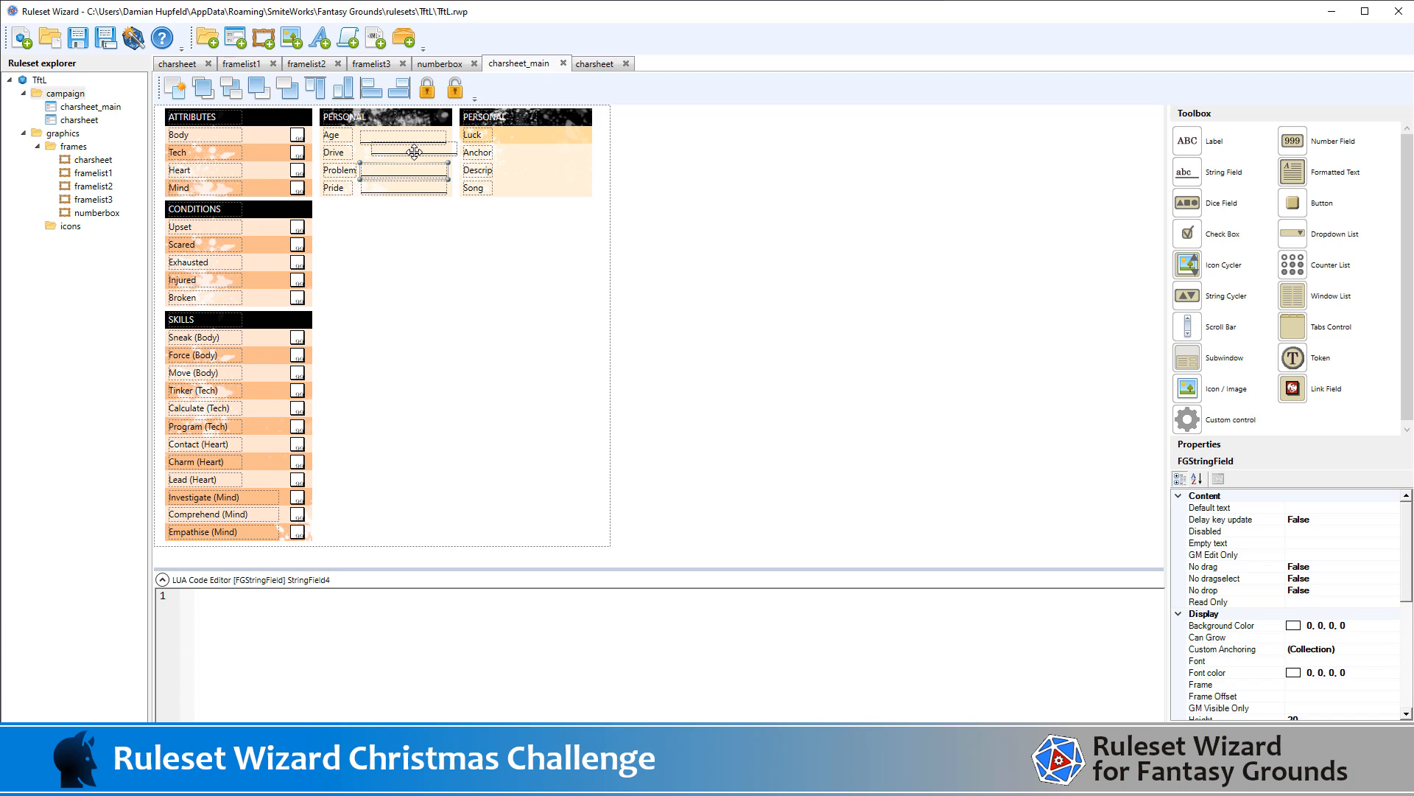
{"action": "key", "text": "Down"}
{"action": "key", "text": "Down"}
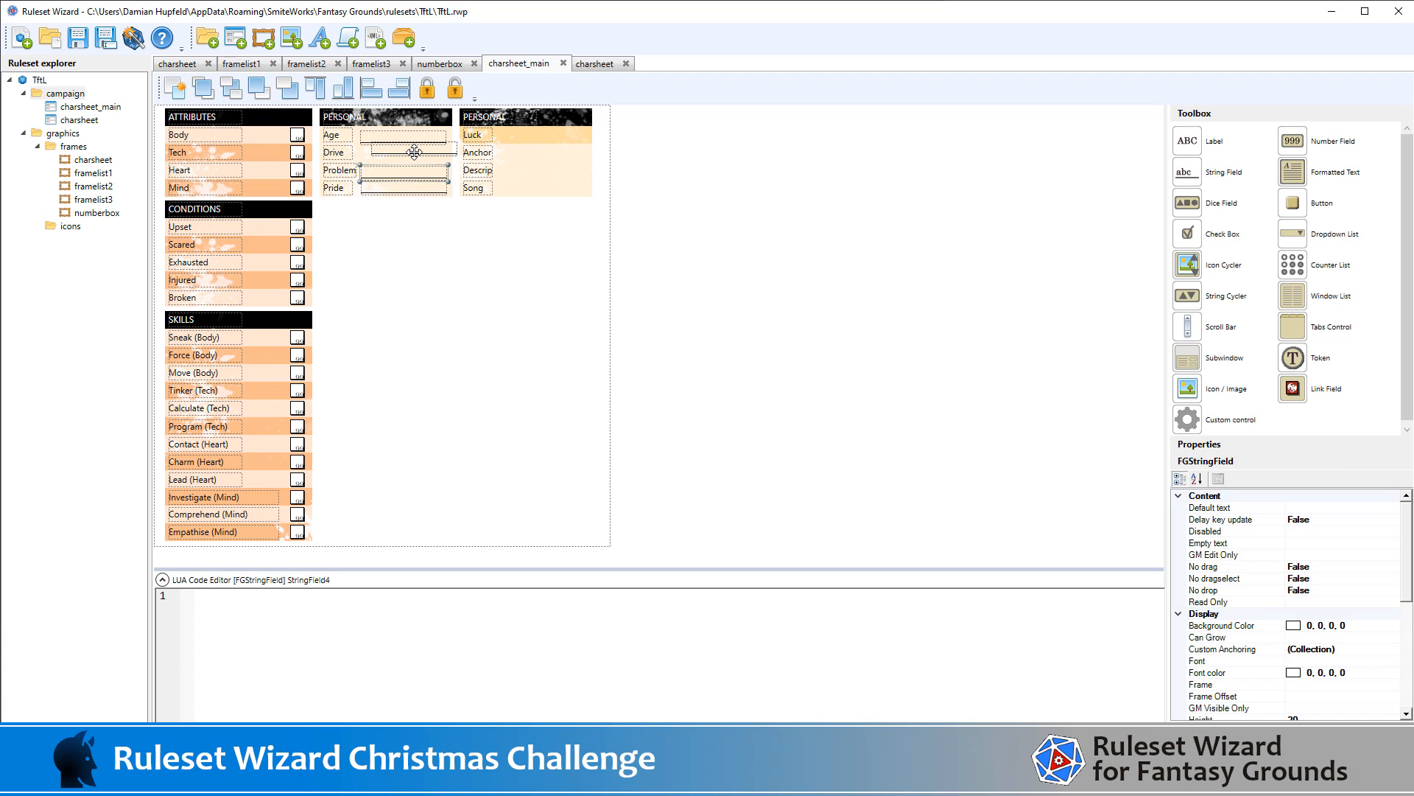
Move the next pasted string field onto the Drive row, aligned with the age field
{"action": "left_click", "coordinate": [415, 152]}
{"action": "key", "text": "Left"}
{"action": "key", "text": "Left"}
{"action": "key", "text": "Left"}
{"action": "key", "text": "Left"}
{"action": "key", "text": "Left"}
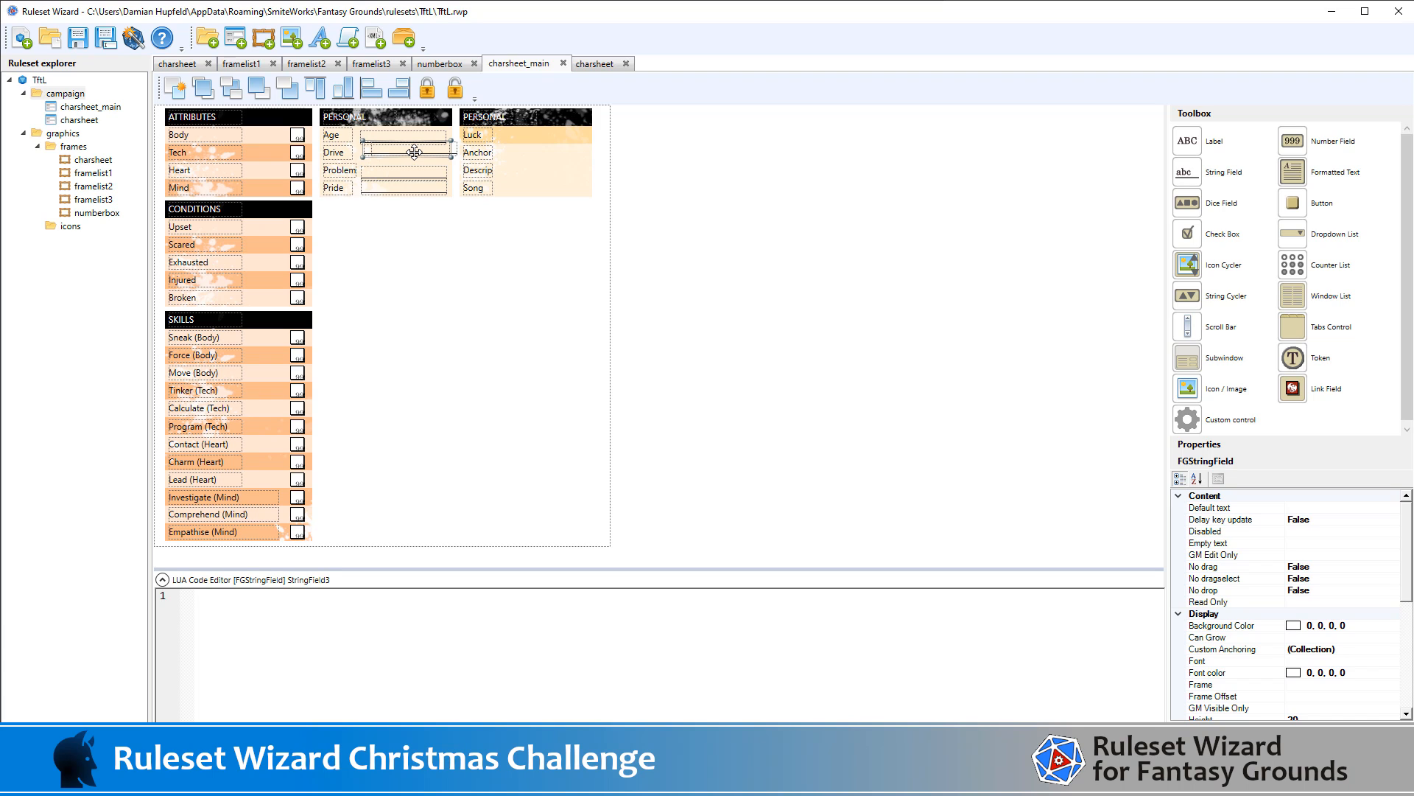
{"action": "key", "text": "Left"}
{"action": "key", "text": "Left"}
{"action": "key", "text": "Down"}
{"action": "key", "text": "Down"}
{"action": "key", "text": "Down"}
{"action": "key", "text": "Down"}
{"action": "key", "text": "Down"}
{"action": "key", "text": "Down"}
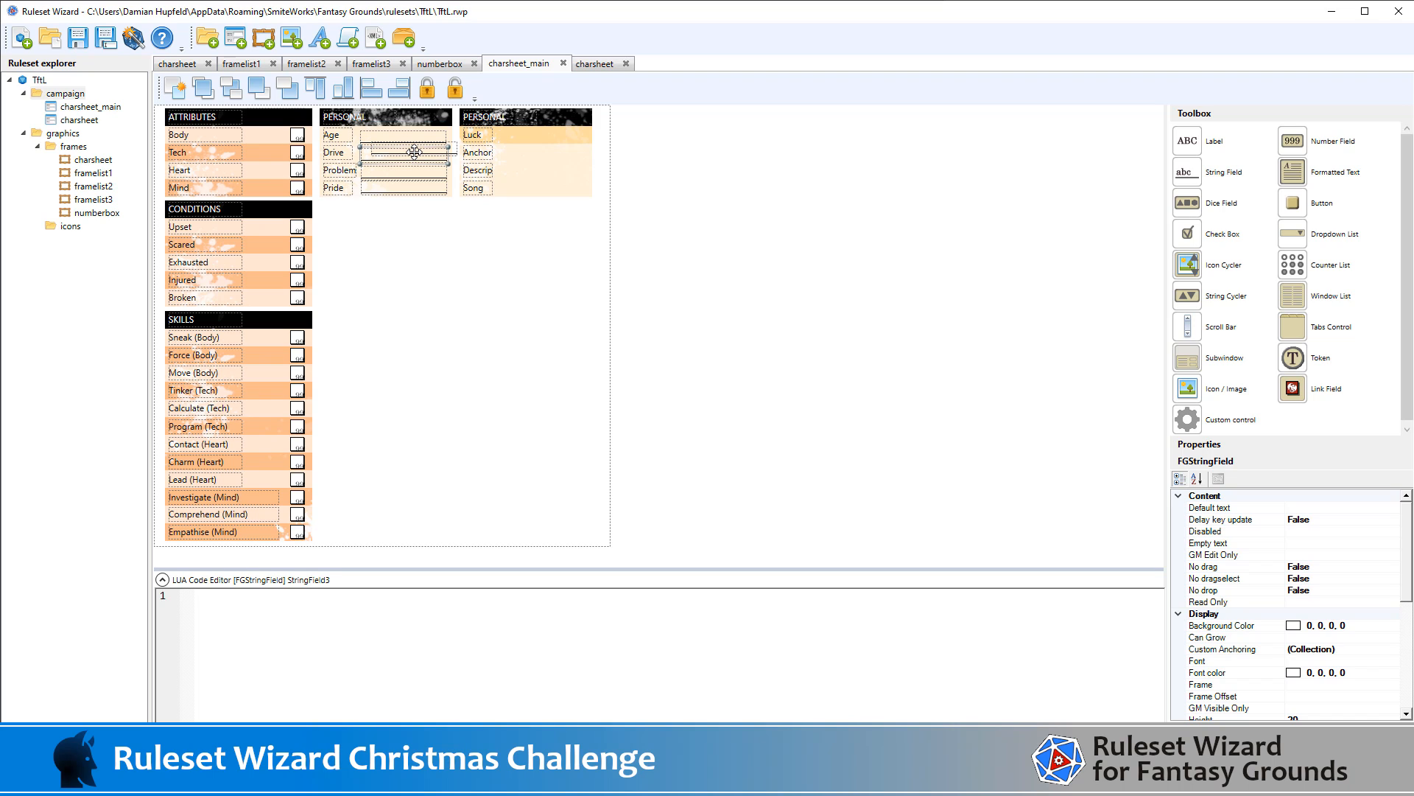
{"action": "key", "text": "Up"}
{"action": "left_click", "coordinate": [782, 189]}
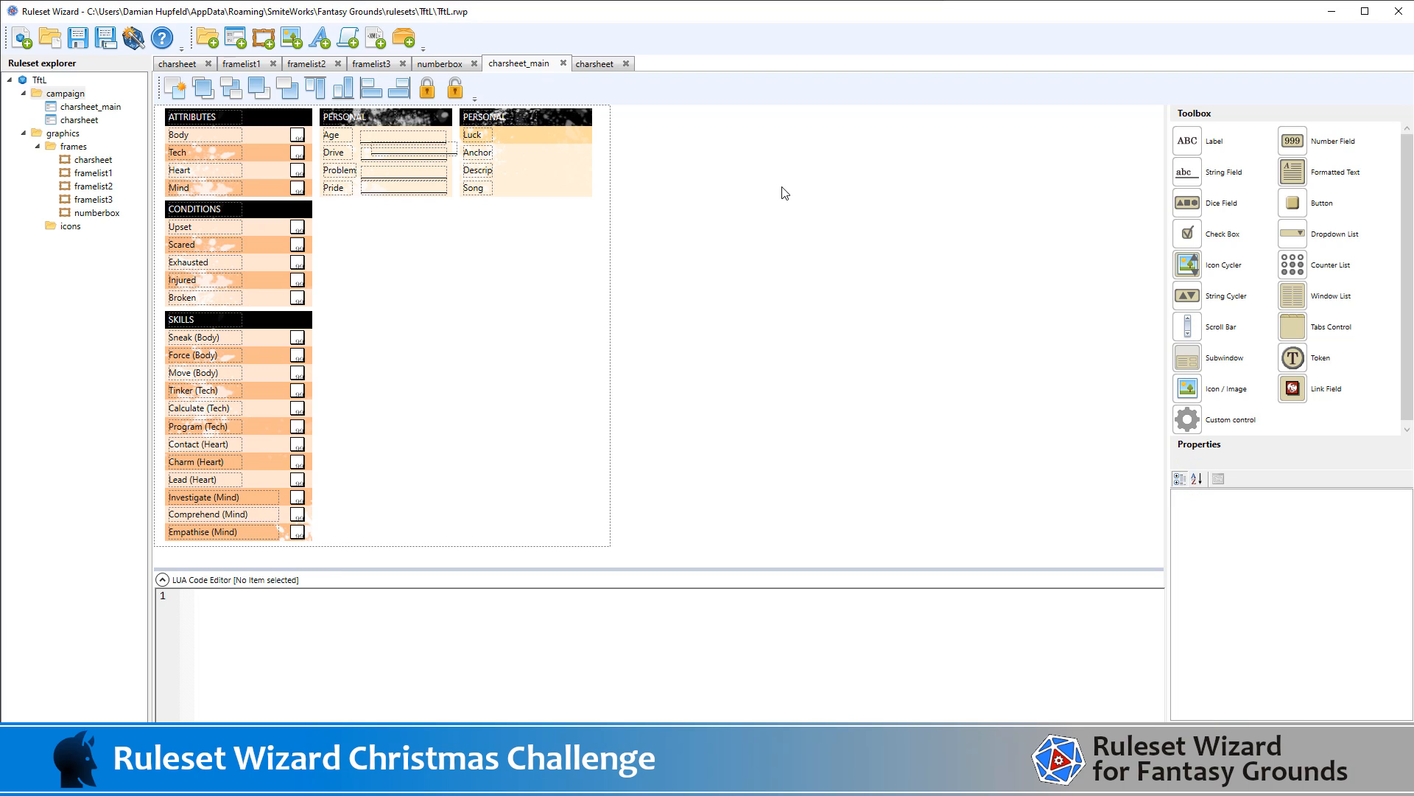
Move the surplus pasted string field clear of the Drive row and delete it
{"action": "left_click", "coordinate": [455, 149]}
{"action": "key", "text": "shift+Right"}
{"action": "key", "text": "shift+Right"}
{"action": "key", "text": "shift+Right"}
{"action": "key", "text": "shift+Right"}
{"action": "key", "text": "shift+Right"}
{"action": "key", "text": "shift+Right"}
{"action": "key", "text": "shift+Right"}
{"action": "key", "text": "shift+Right"}
{"action": "key", "text": "shift+Right"}
{"action": "key", "text": "shift+Right"}
{"action": "key", "text": "shift+Right"}
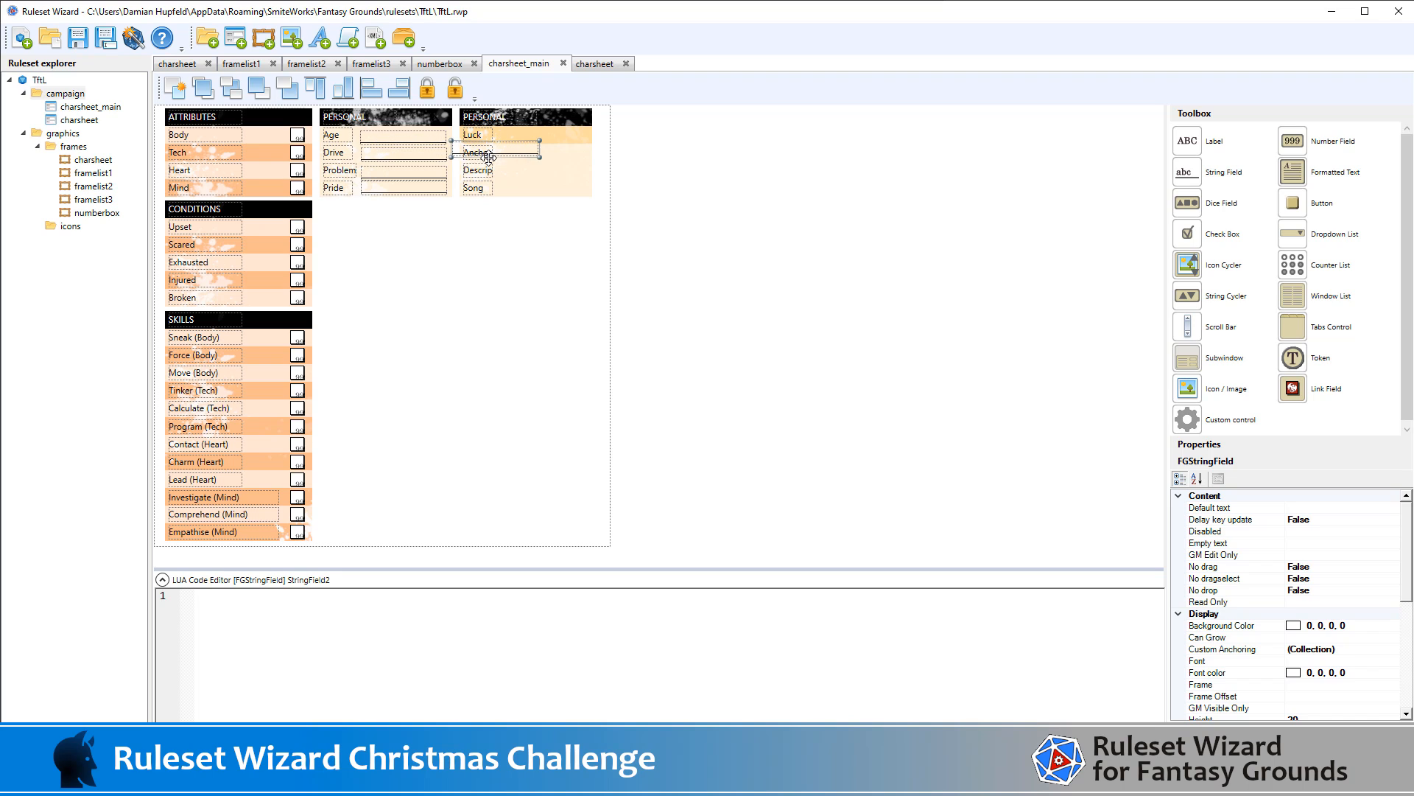
{"action": "key", "text": "Delete"}
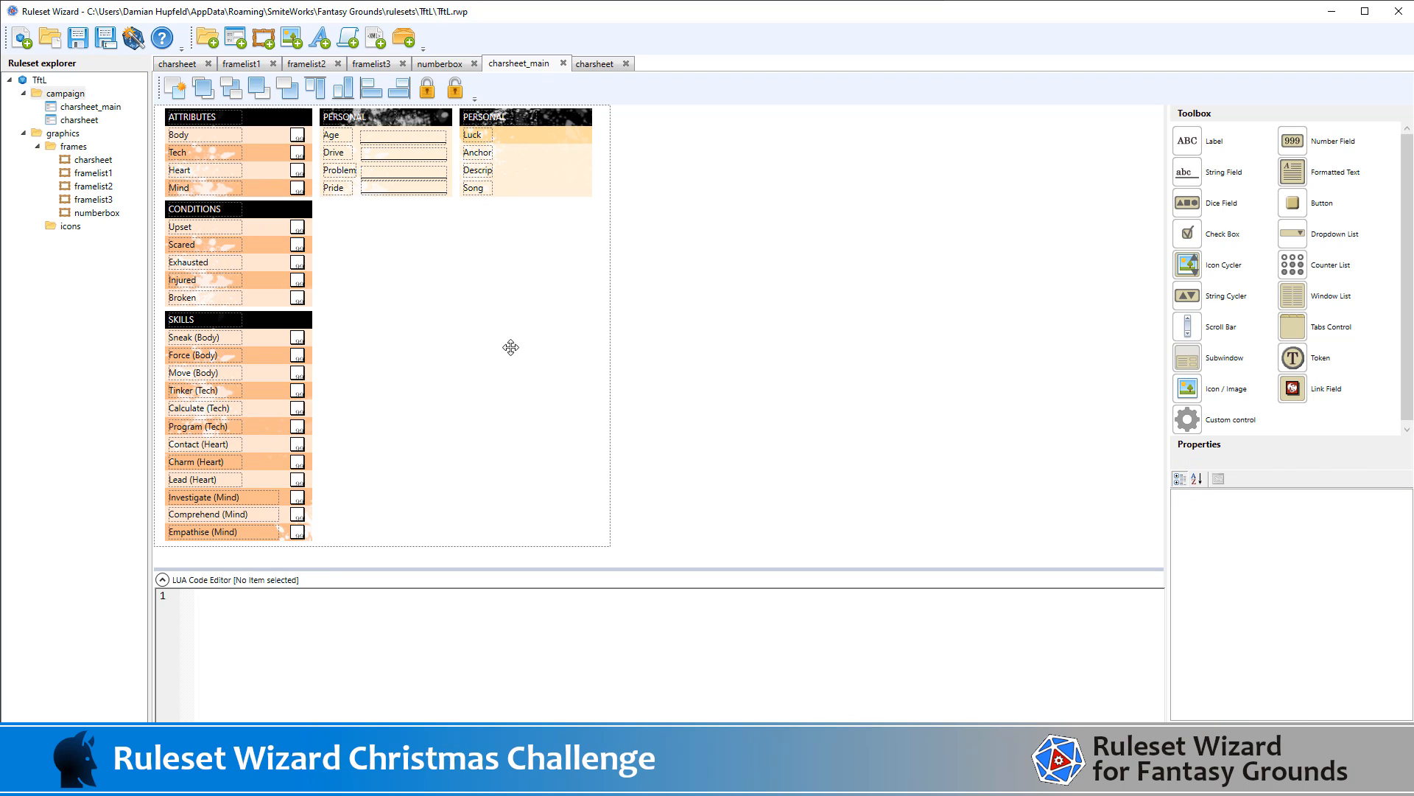
Duplicate the Drive, Problem and Pride string fields and shift the copies across to the second personal column, just beside its labels
{"action": "left_click_drag", "start_coordinate": [438, 554], "coordinate": [343, 147]}
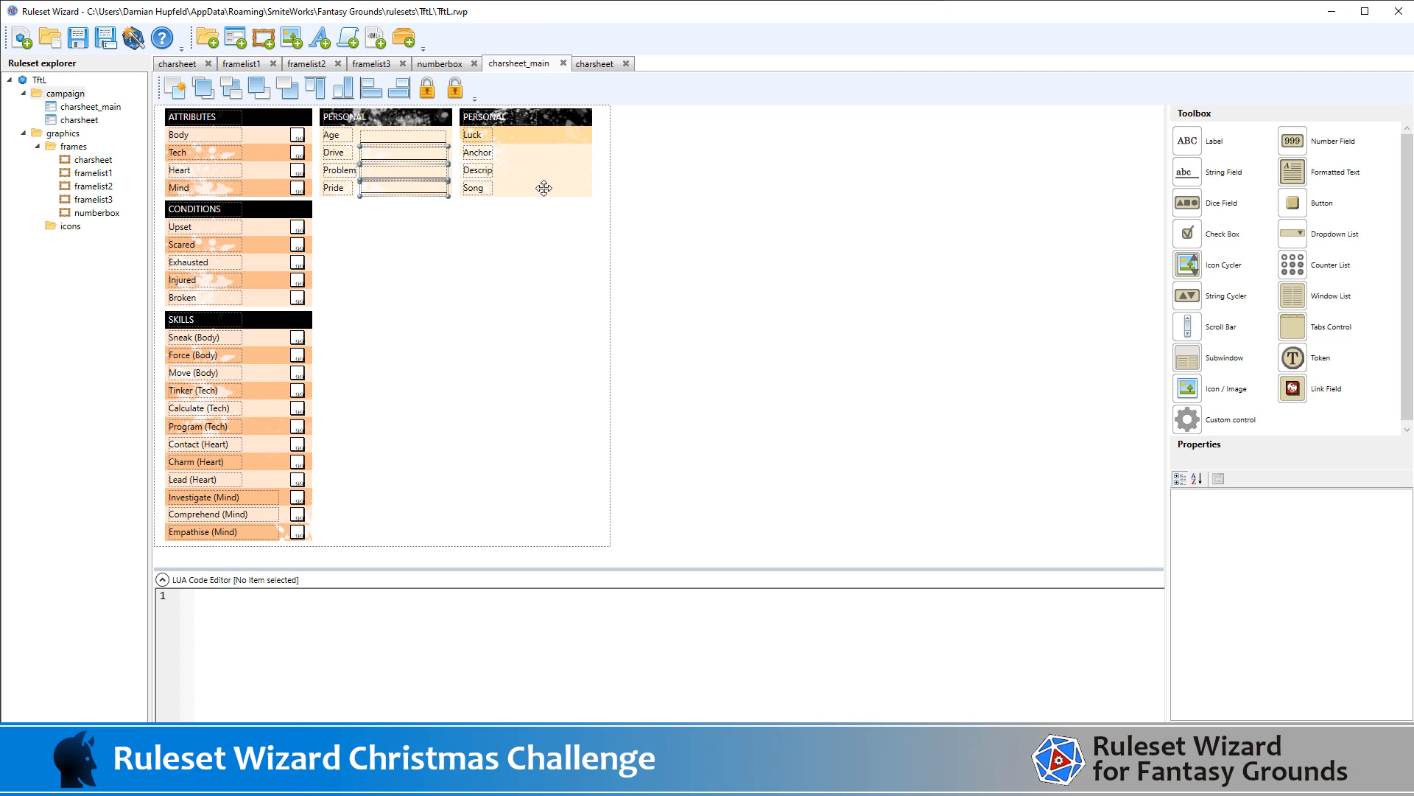
{"action": "key", "text": "ctrl+v"}
{"action": "key", "text": "Right"}
{"action": "key", "text": "Right"}
{"action": "key", "text": "Right"}
{"action": "key", "text": "Right"}
{"action": "key", "text": "Right"}
{"action": "key", "text": "Right"}
{"action": "key", "text": "Right"}
{"action": "key", "text": "Right"}
{"action": "key", "text": "Right"}
{"action": "key", "text": "Right"}
{"action": "key", "text": "Right"}
{"action": "key", "text": "Right"}
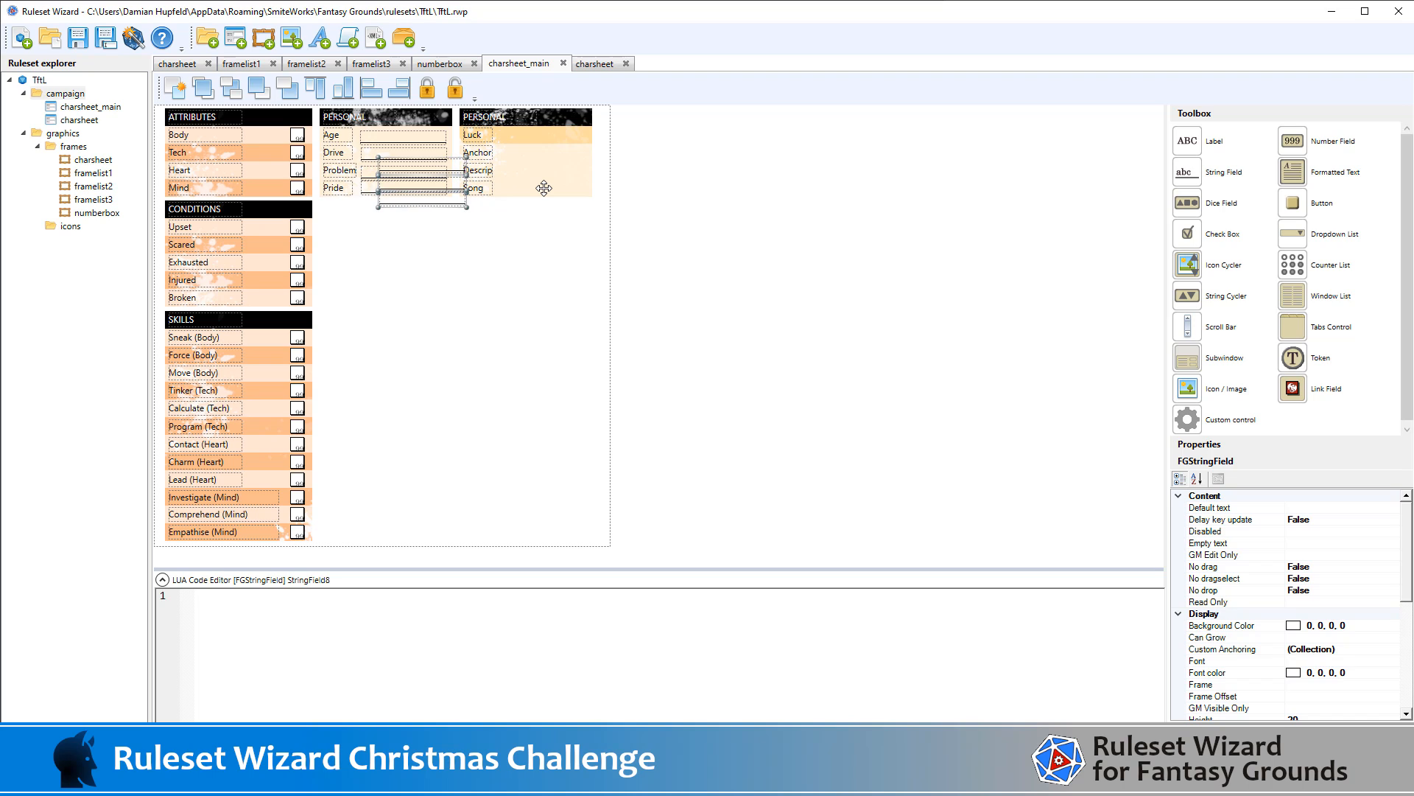
{"action": "key", "text": "Right"}
{"action": "key", "text": "Right"}
{"action": "key", "text": "Right"}
{"action": "key", "text": "Right"}
{"action": "key", "text": "Right"}
{"action": "key", "text": "Right"}
{"action": "key", "text": "Right"}
{"action": "key", "text": "Right"}
{"action": "key", "text": "Right"}
{"action": "key", "text": "Right"}
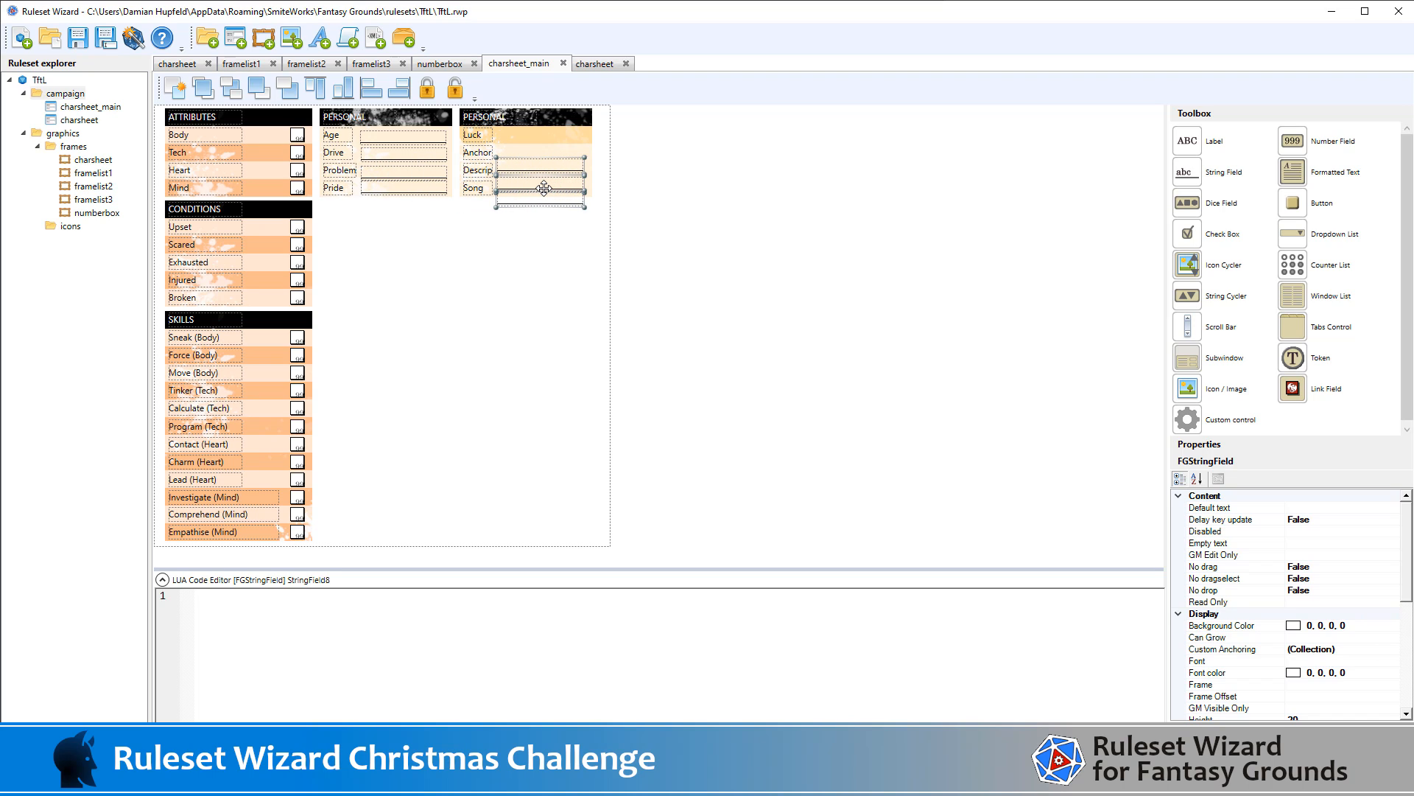
Raise the three pasted string fields so they line up with the Anchor, Descrip and Song rows
{"action": "key", "text": "Up"}
{"action": "key", "text": "Up"}
{"action": "key", "text": "Up"}
{"action": "key", "text": "Up"}
{"action": "key", "text": "Up"}
{"action": "key", "text": "Up"}
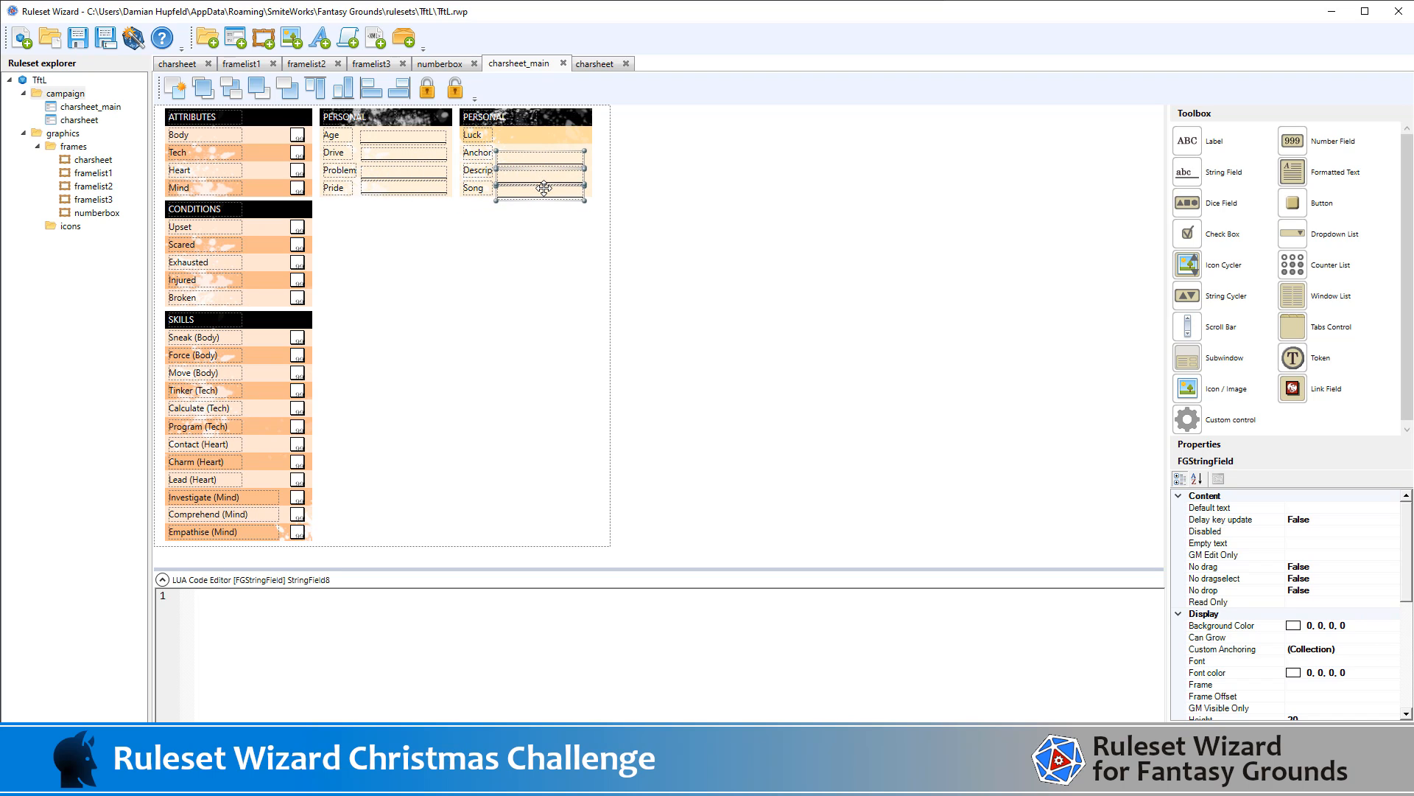
{"action": "key", "text": "Up"}
{"action": "key", "text": "Up"}
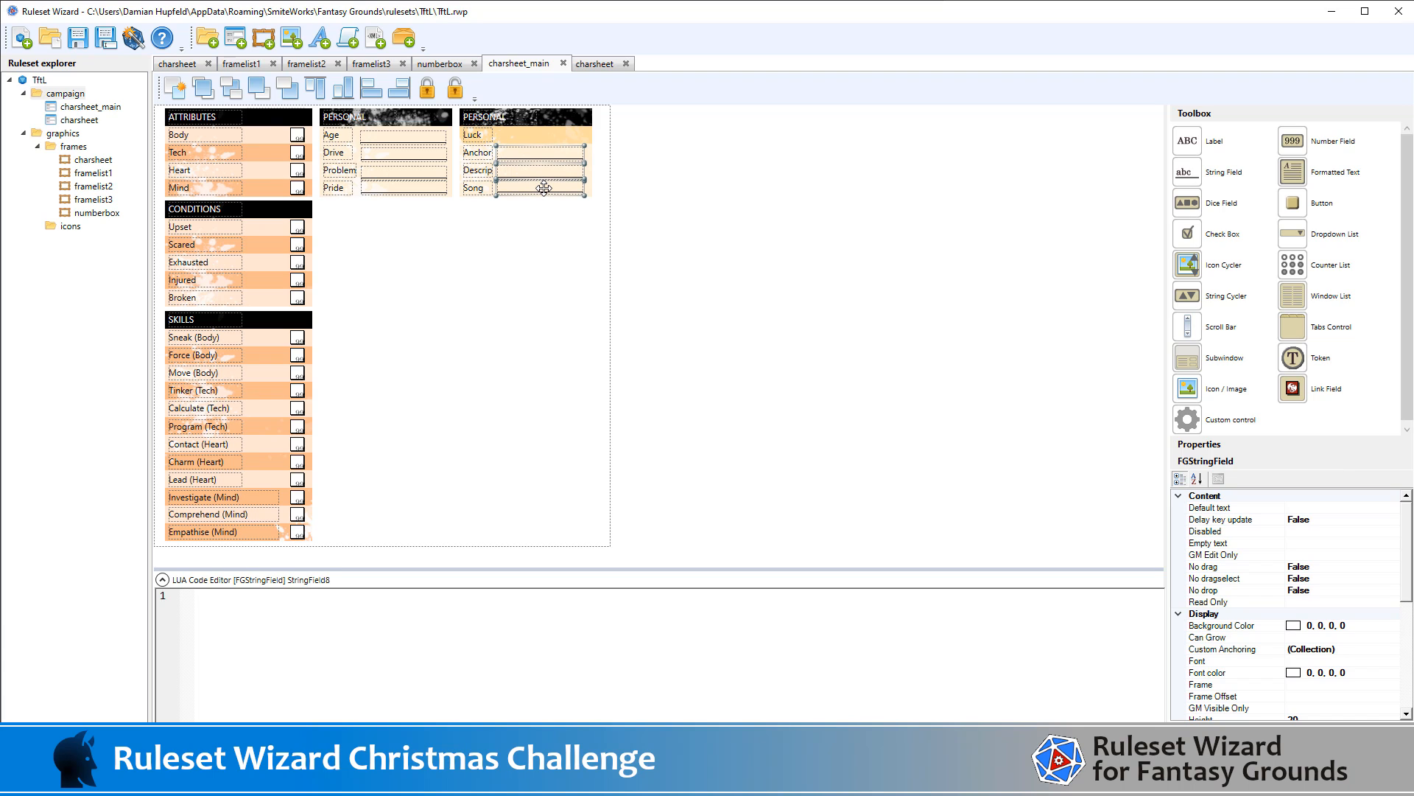
{"action": "key", "text": "Down"}
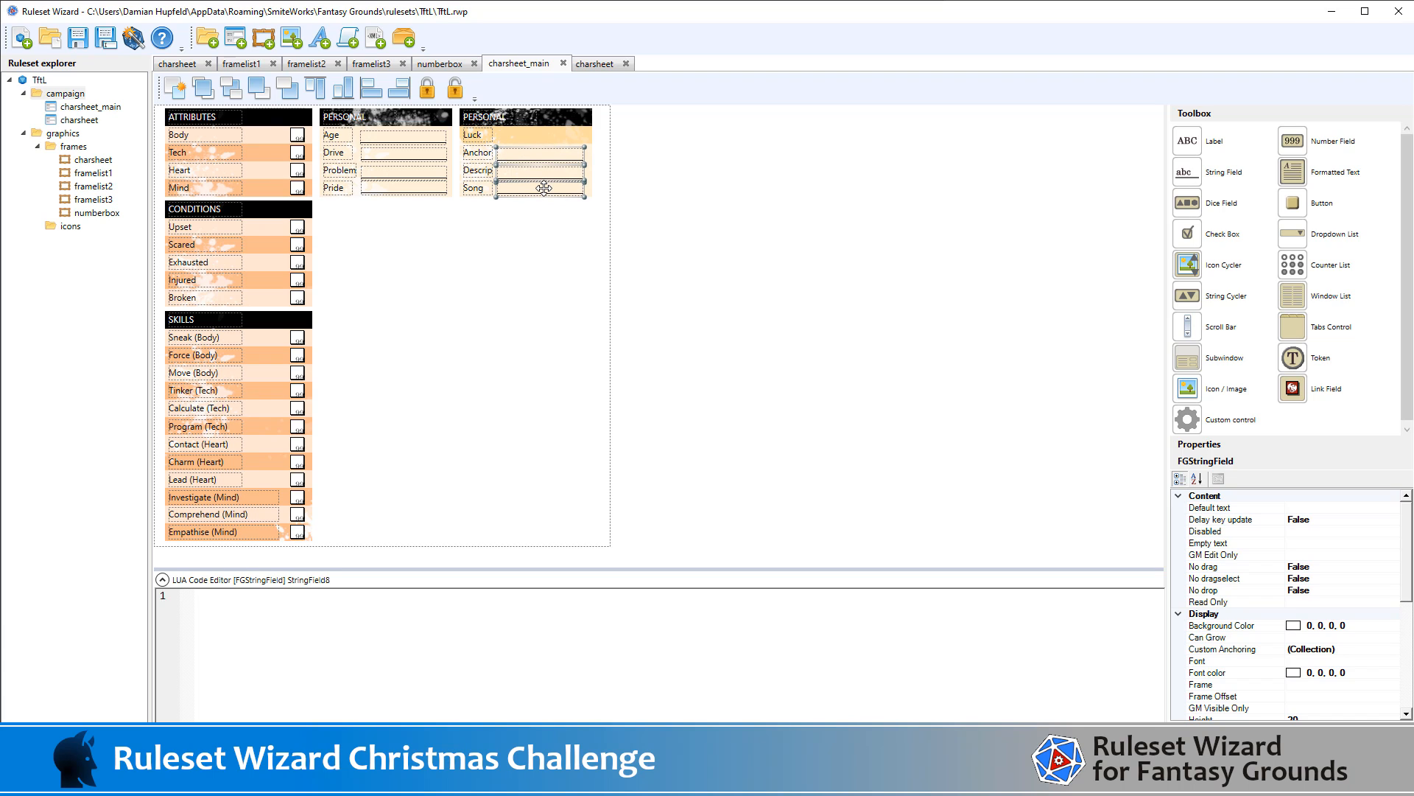
{"action": "key", "text": "Down"}
{"action": "left_click", "coordinate": [748, 213]}
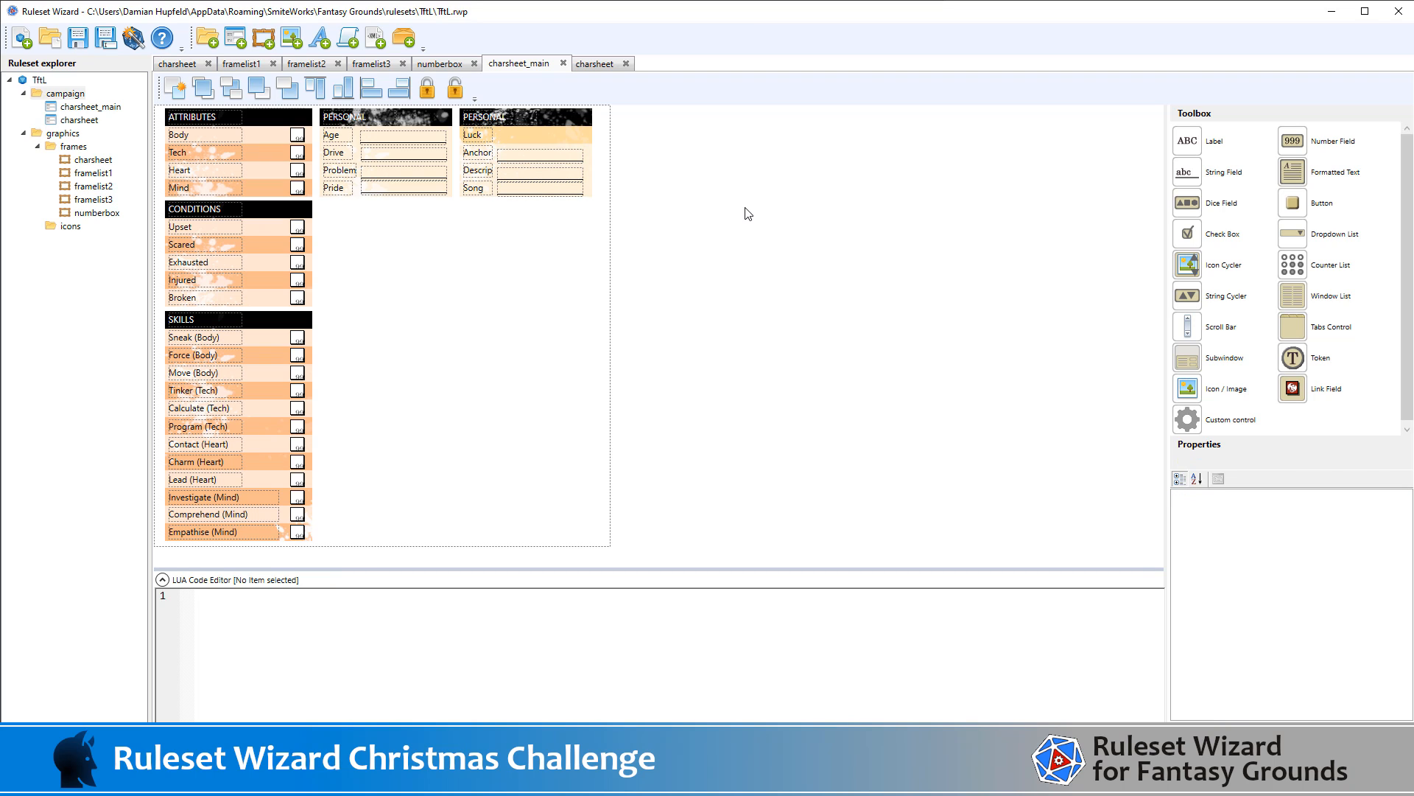
Name the Pride row's string field "pride" and check the properties of the Pride label beside it
{"action": "left_click", "coordinate": [394, 193]}
{"action": "scroll", "coordinate": [1344, 711], "scroll_direction": "down", "scroll_amount": 5}
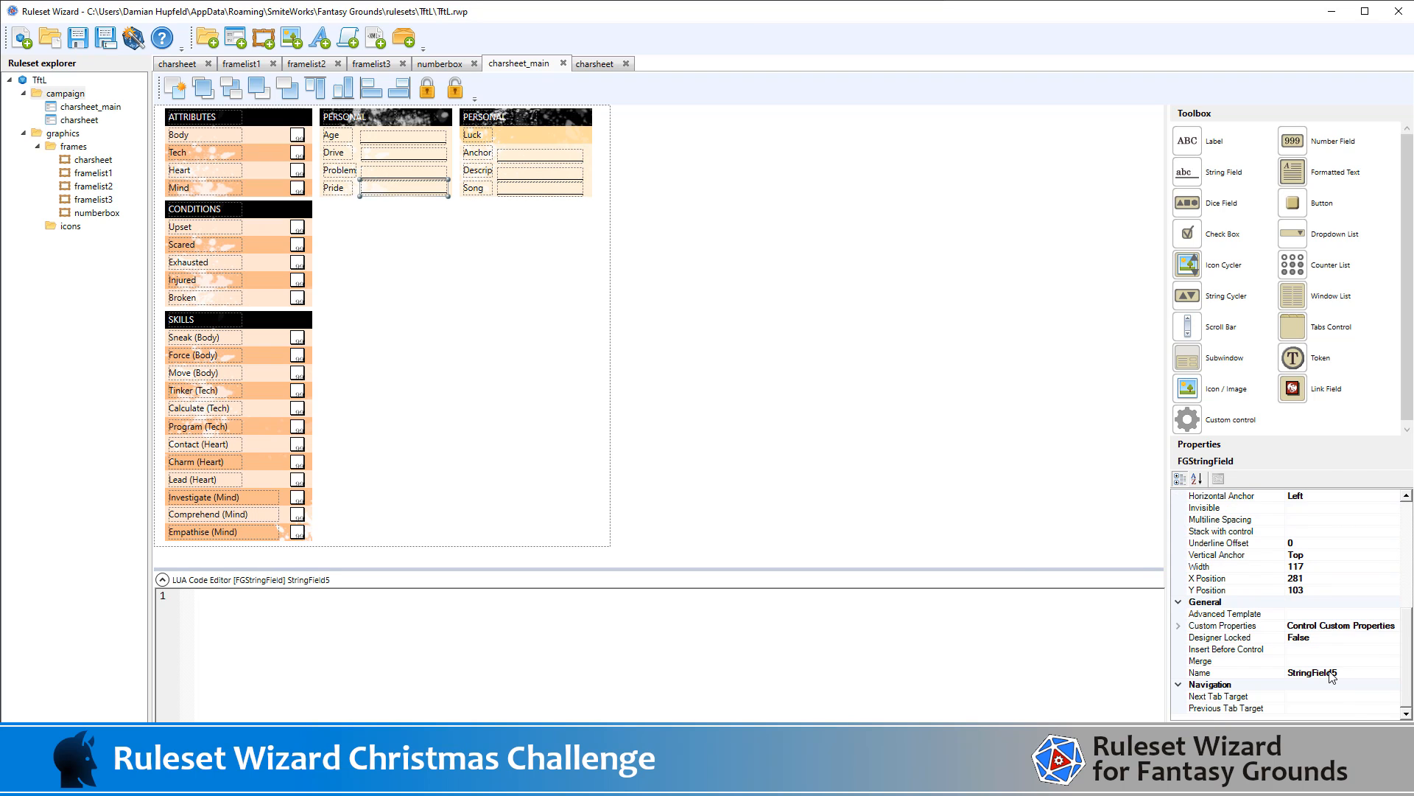
{"action": "left_click", "coordinate": [1326, 670]}
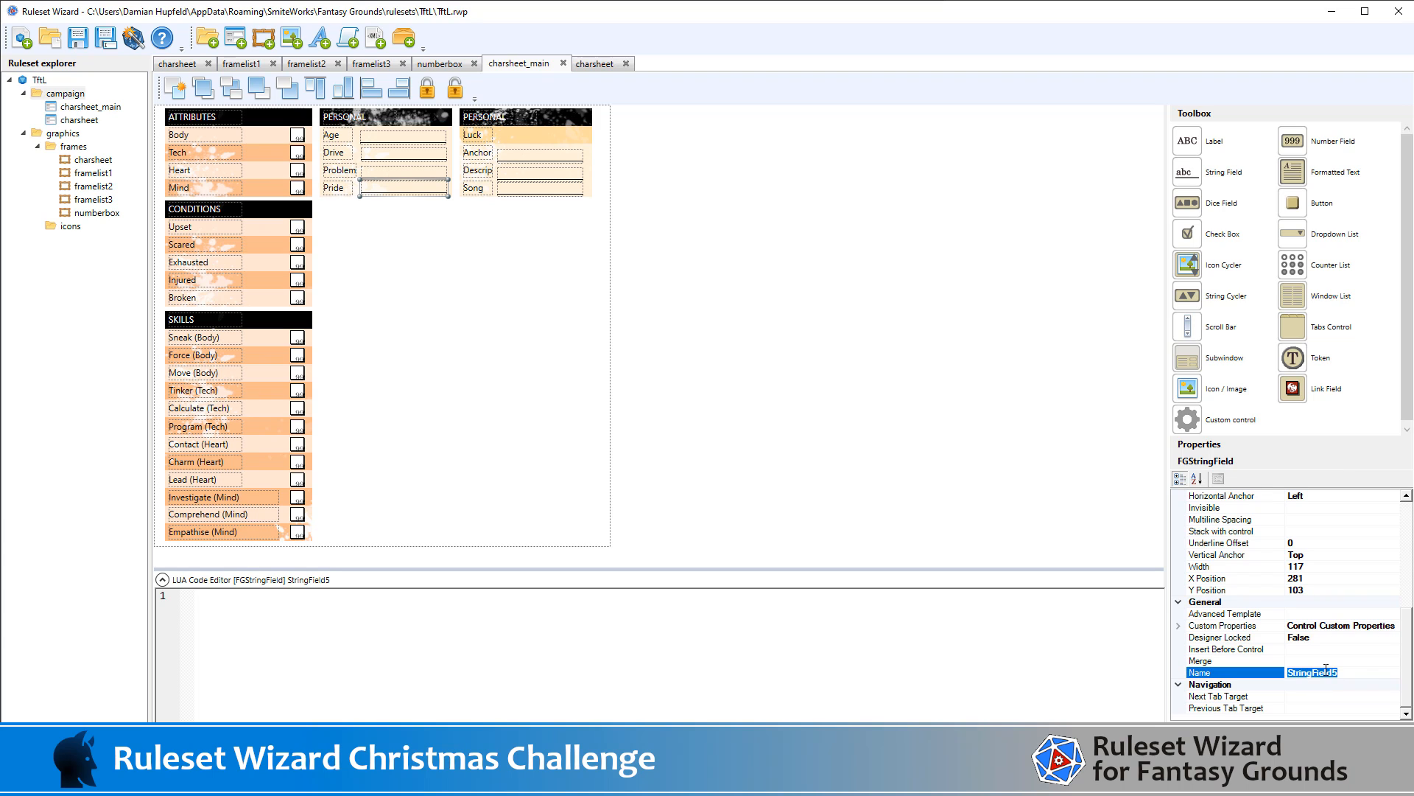
{"action": "type", "text": "pride"}
{"action": "left_click", "coordinate": [333, 187]}
{"action": "scroll", "coordinate": [1298, 593], "scroll_direction": "down", "scroll_amount": 5}
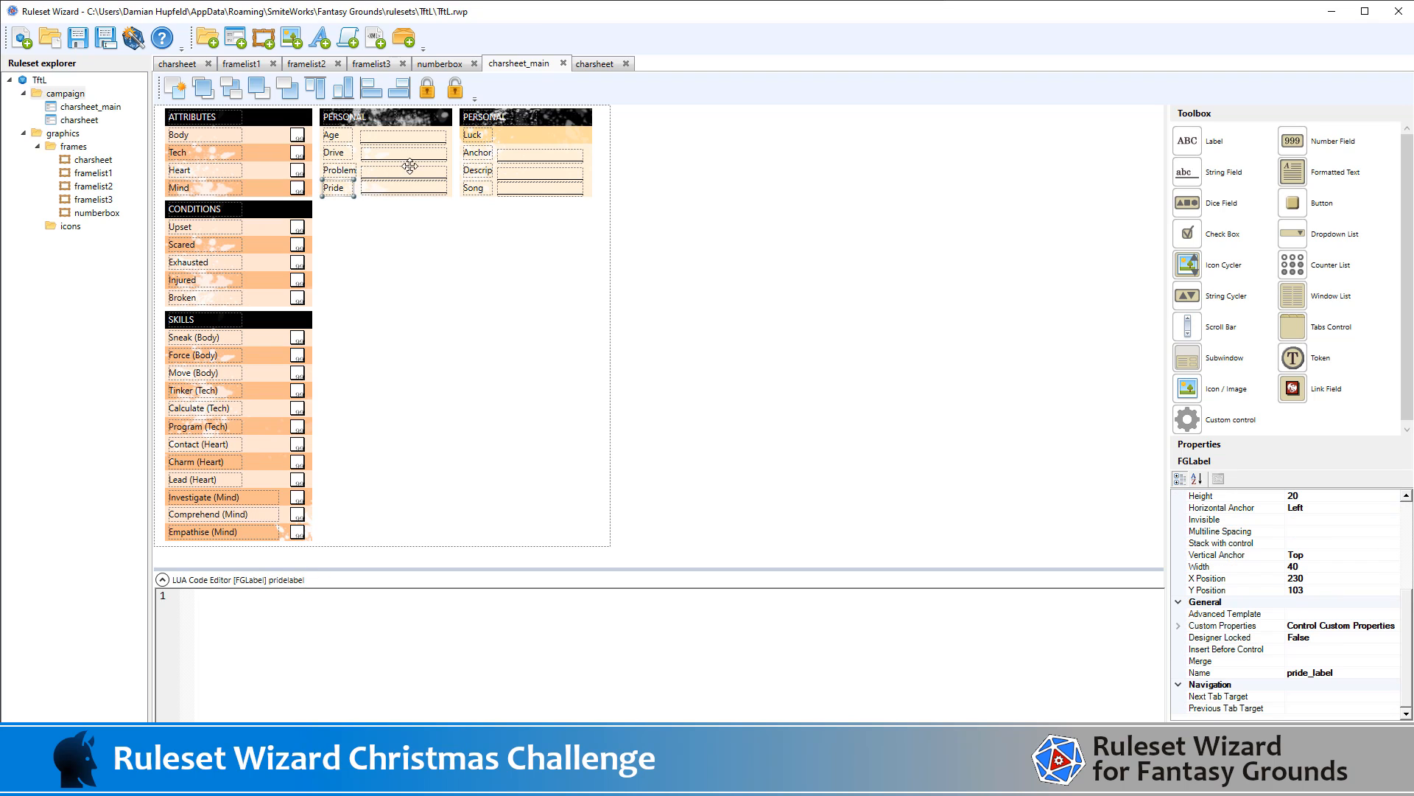
Name the Problem row's string field "problem" and check its properties
{"action": "left_click", "coordinate": [335, 170]}
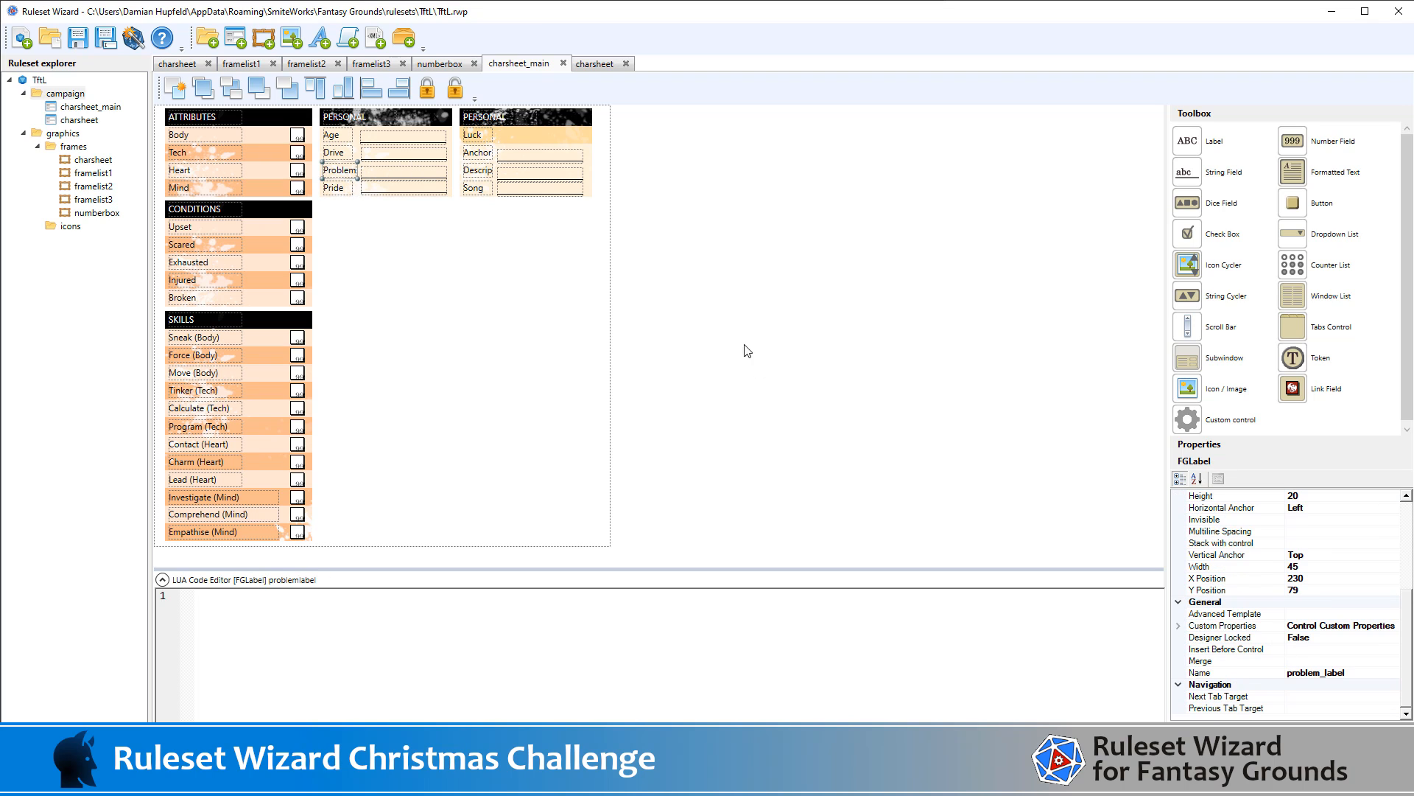
{"action": "left_click", "coordinate": [425, 174]}
{"action": "scroll", "coordinate": [1276, 649], "scroll_direction": "down", "scroll_amount": 5}
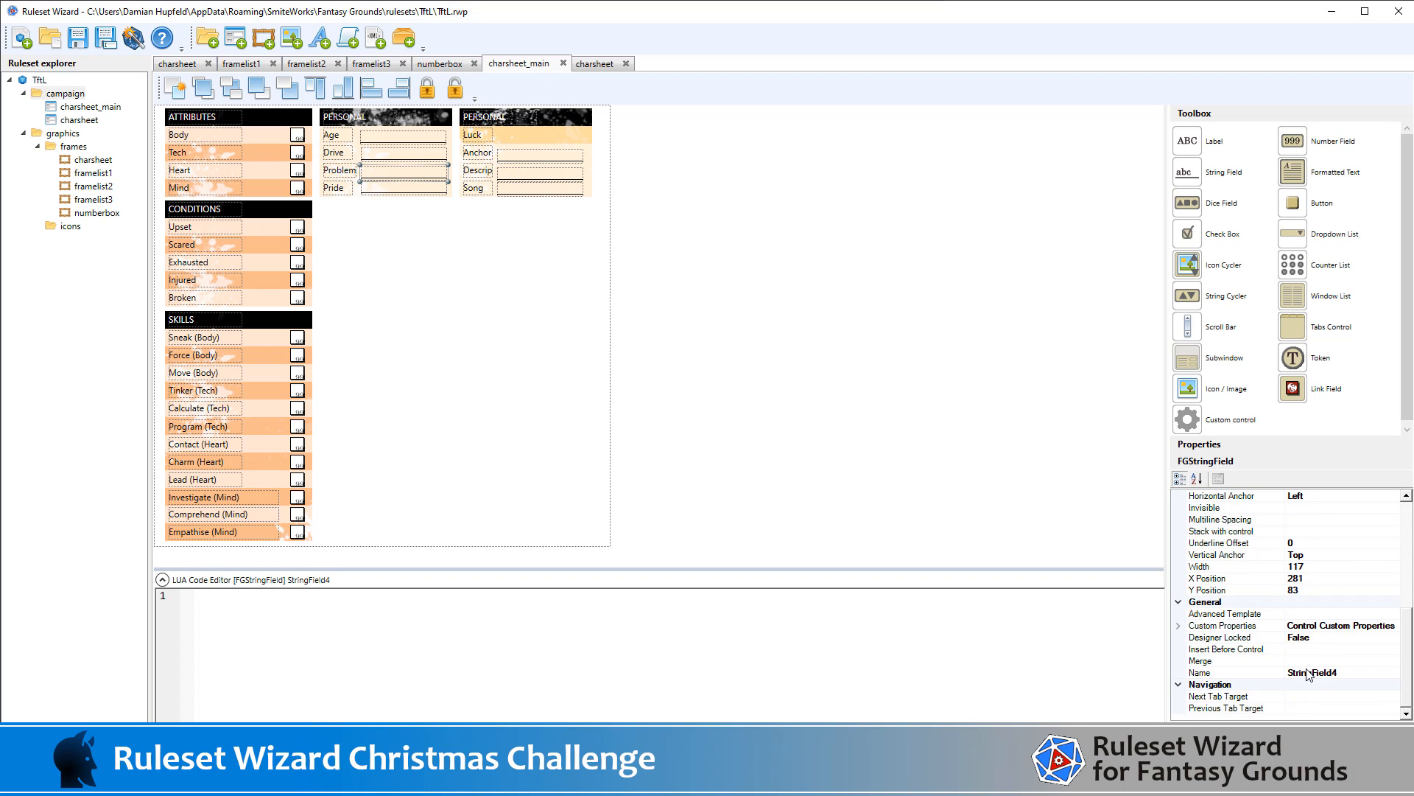
{"action": "left_click", "coordinate": [1323, 669]}
{"action": "type", "text": "pro"}
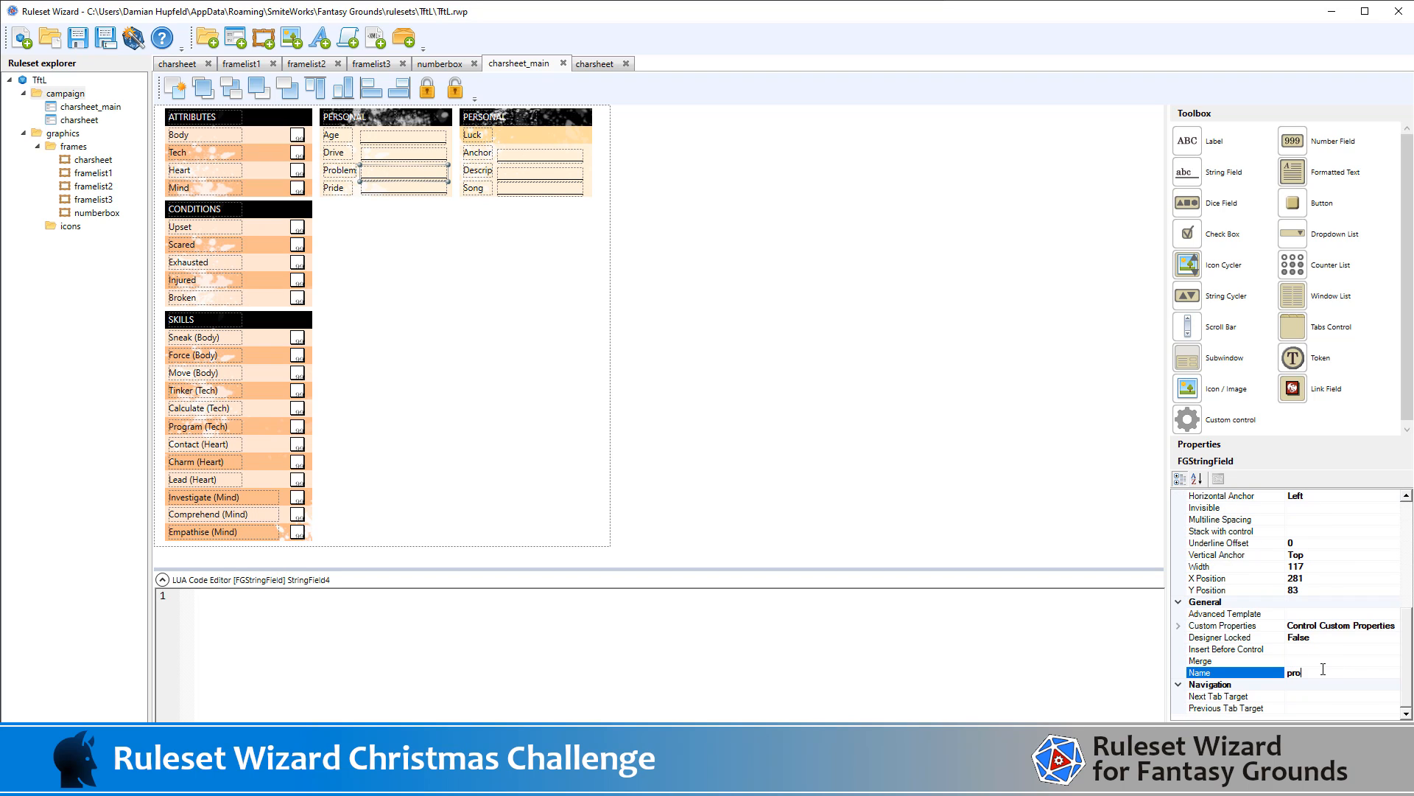
{"action": "type", "text": "blem"}
{"action": "left_click", "coordinate": [644, 259]}
{"action": "left_click", "coordinate": [405, 171]}
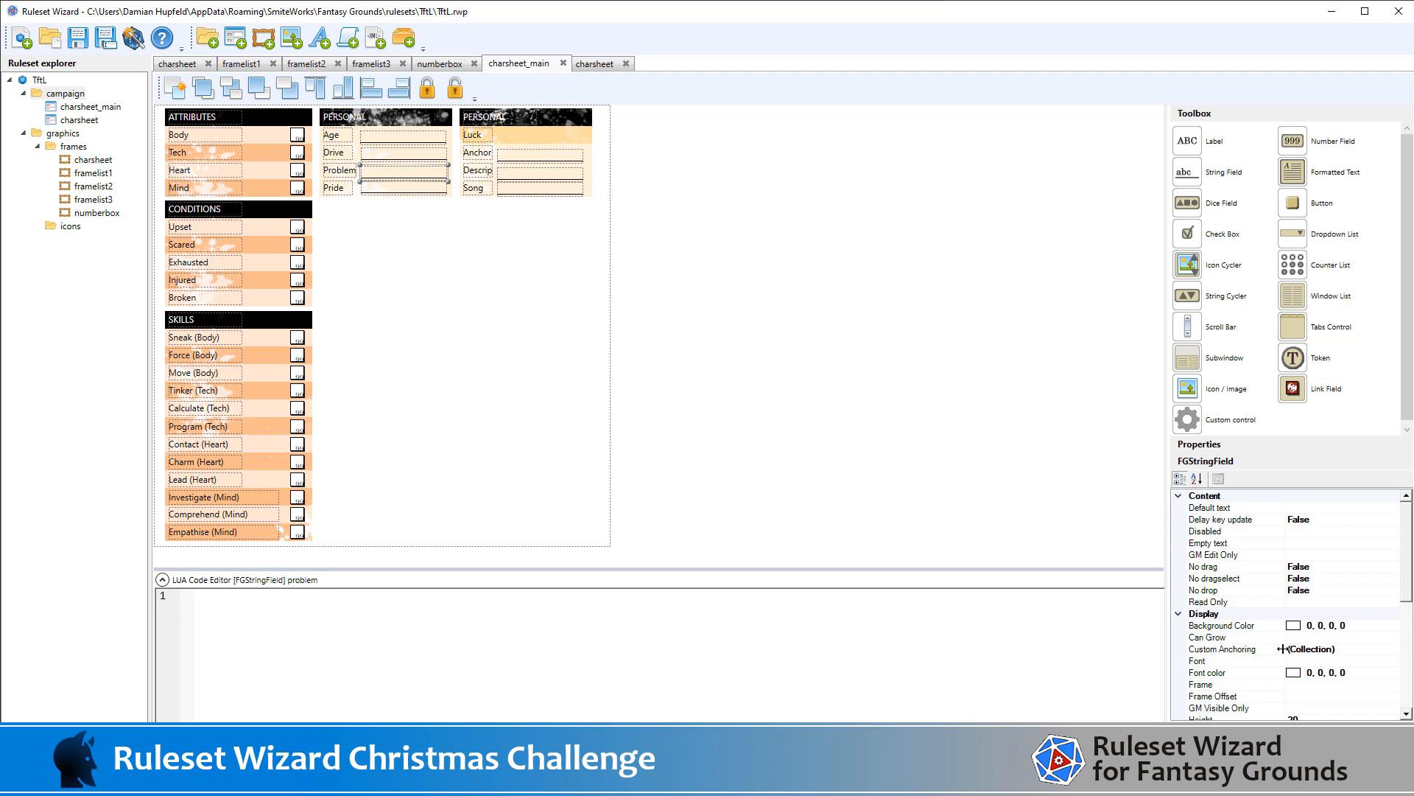
{"action": "scroll", "coordinate": [1288, 632], "scroll_direction": "down", "scroll_amount": 3}
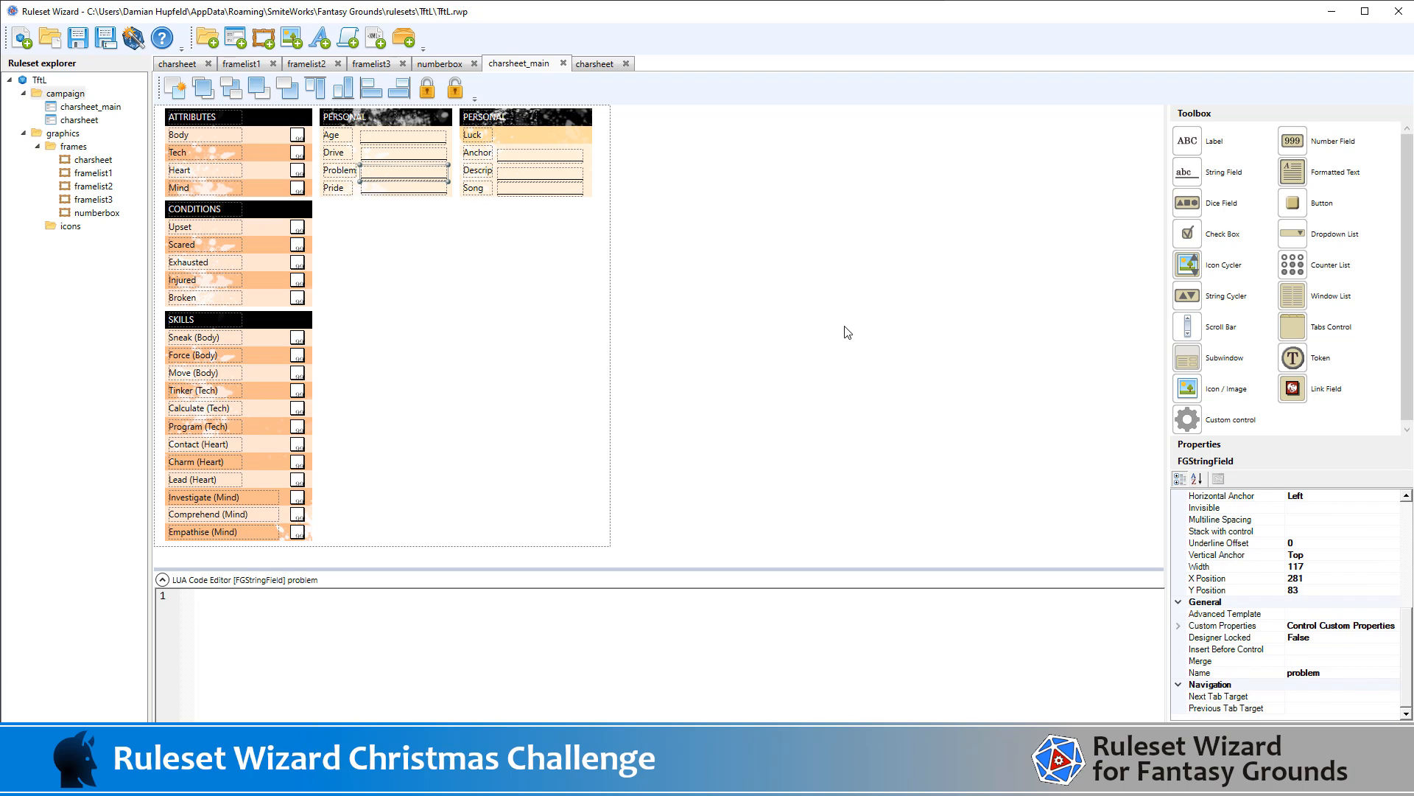
Name the string field on the Descrip row "description"
{"action": "left_click", "coordinate": [521, 177]}
{"action": "scroll", "coordinate": [1330, 648], "scroll_direction": "down", "scroll_amount": 3}
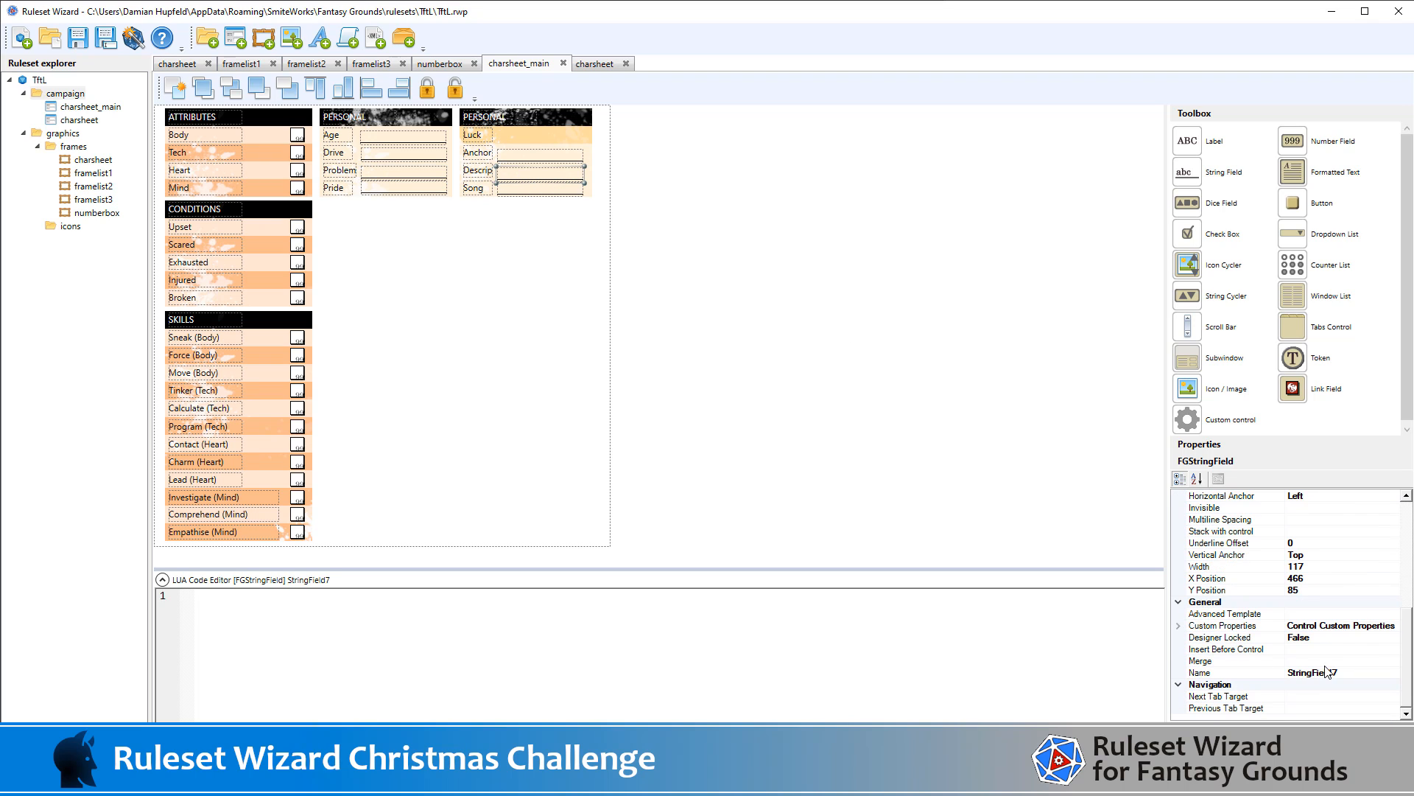
{"action": "left_click", "coordinate": [1330, 672]}
{"action": "type", "text": "description"}
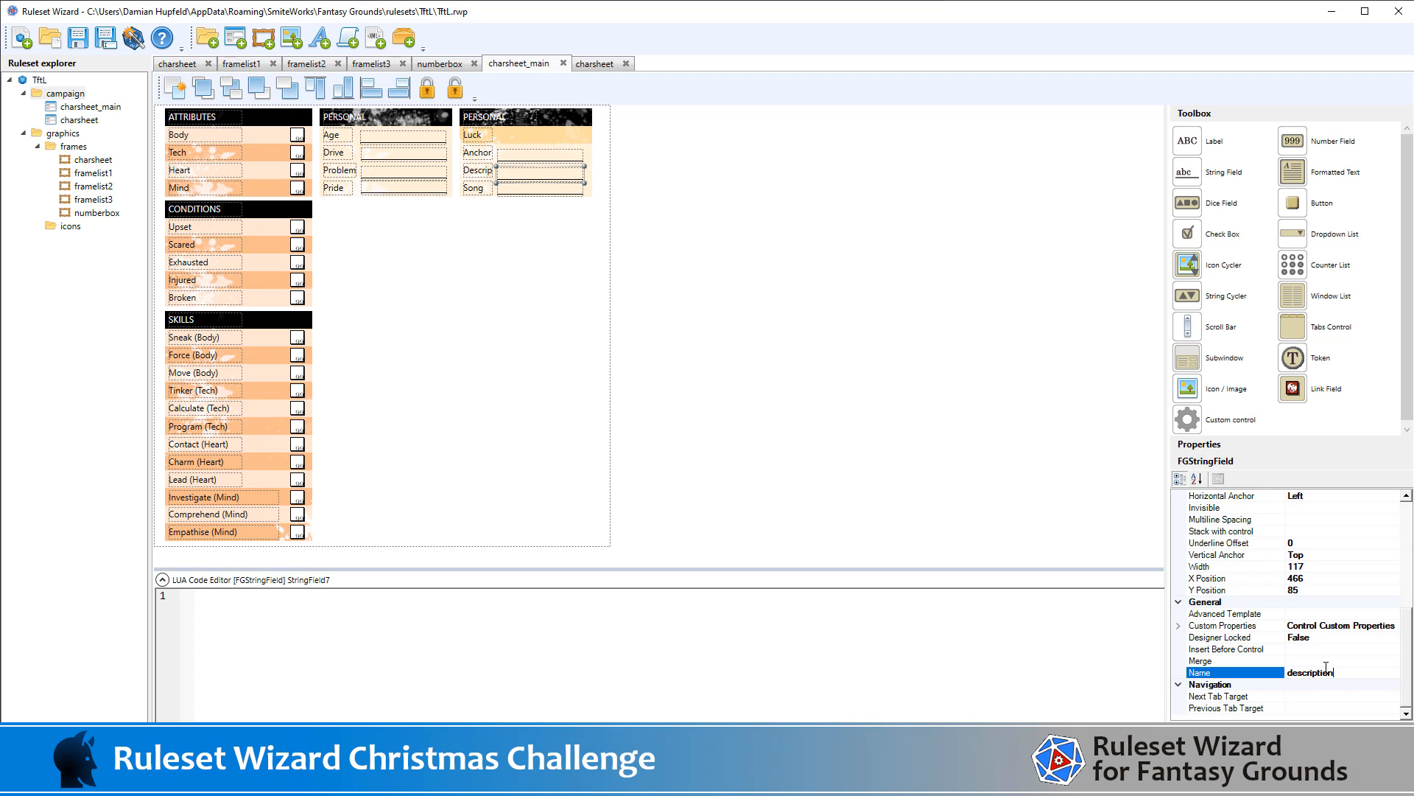
Name the string field on the Song row "song"
{"action": "left_click", "coordinate": [517, 193]}
{"action": "scroll", "coordinate": [1260, 585], "scroll_direction": "up", "scroll_amount": 2}
{"action": "left_click", "coordinate": [1332, 698]}
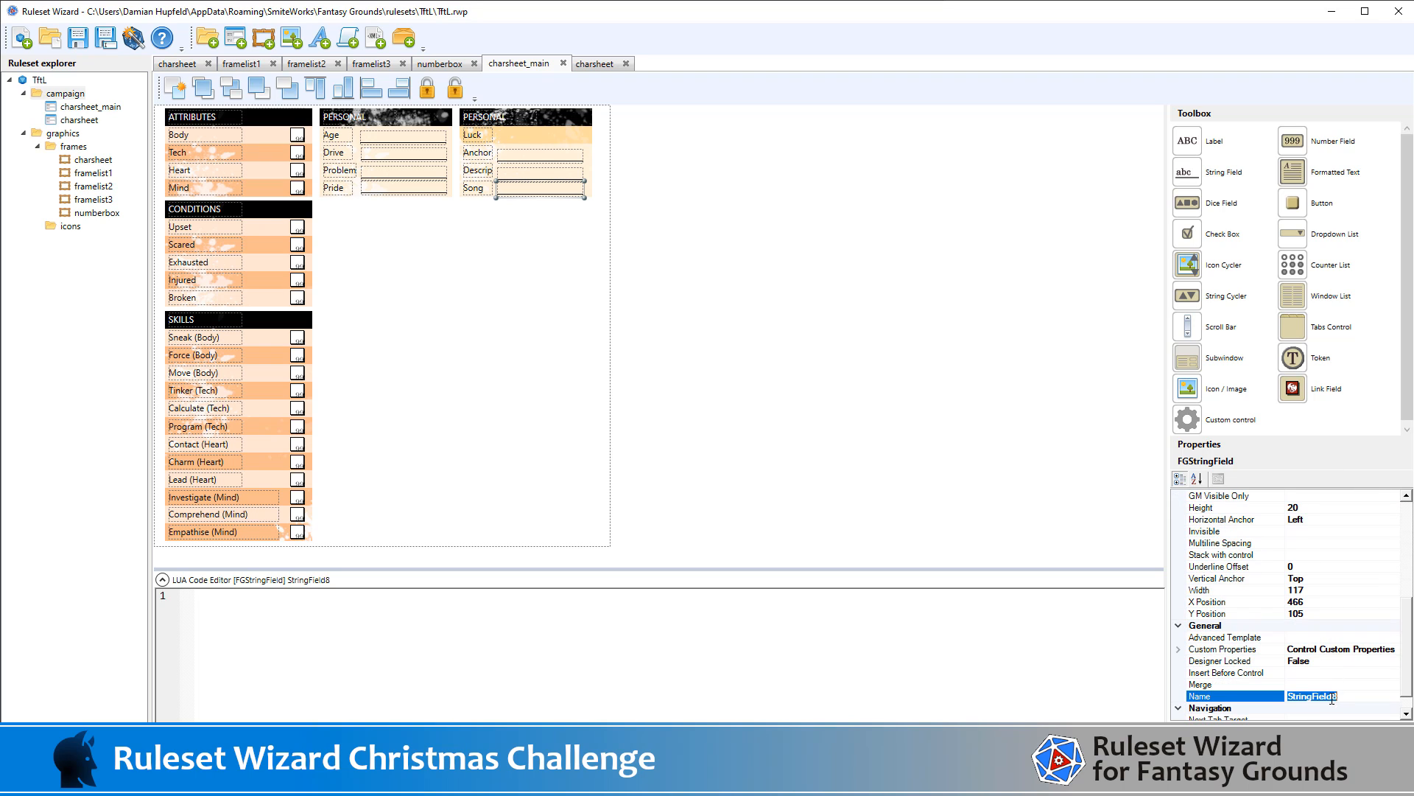
{"action": "type", "text": "song"}
{"action": "left_click", "coordinate": [1024, 421]}
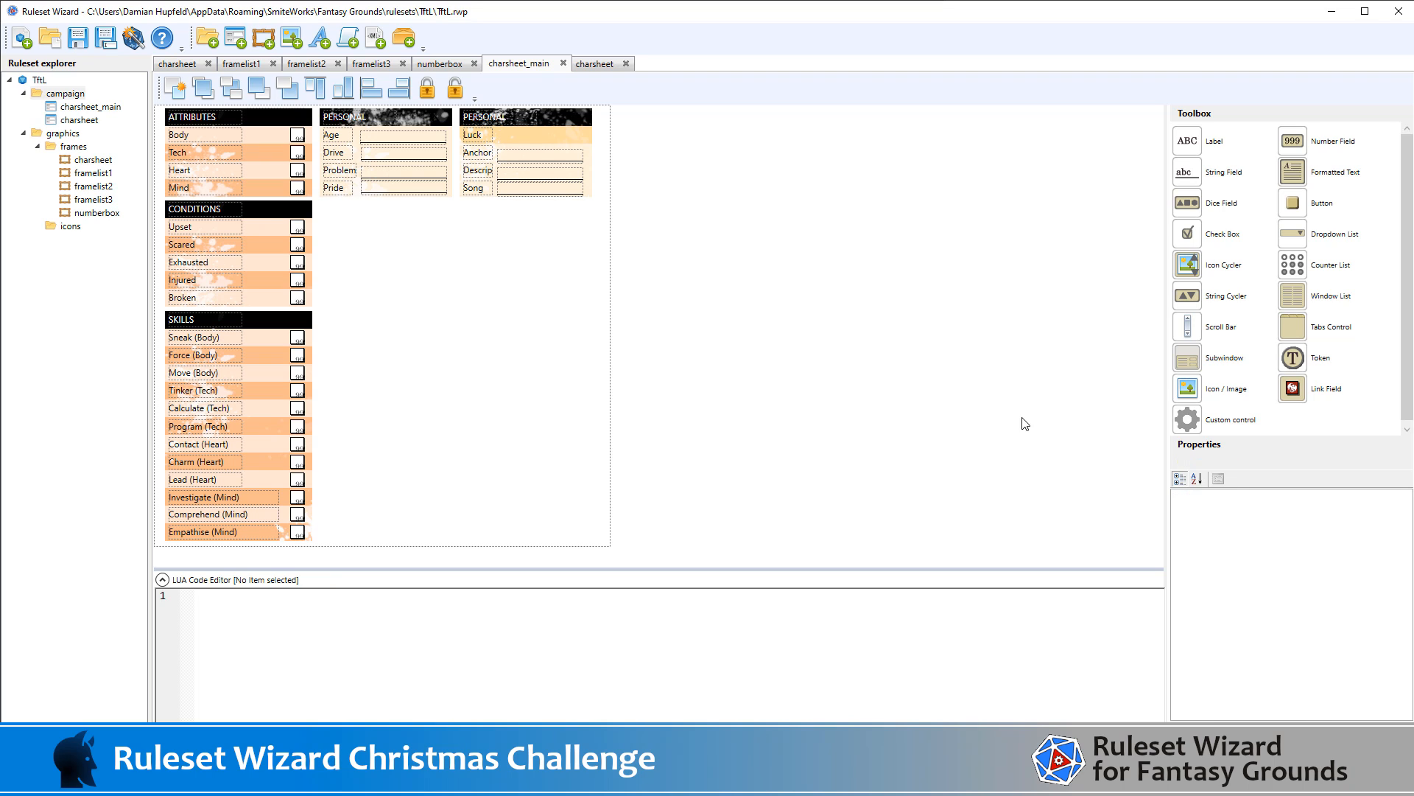
Duplicate the first PERSONAL heading with its background frame and move the copy down below the personal section
{"action": "left_click", "coordinate": [440, 116]}
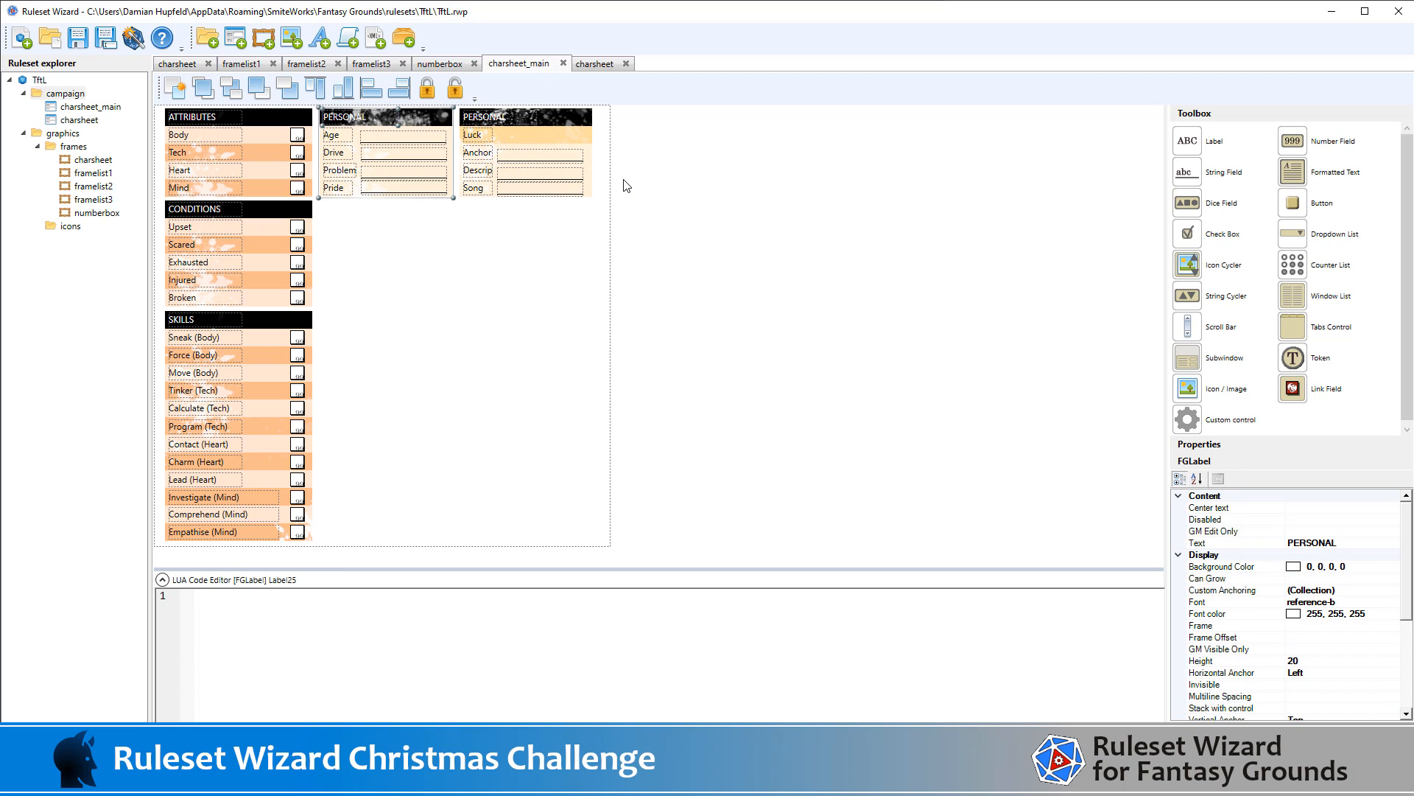
{"action": "key", "text": "ctrl+v"}
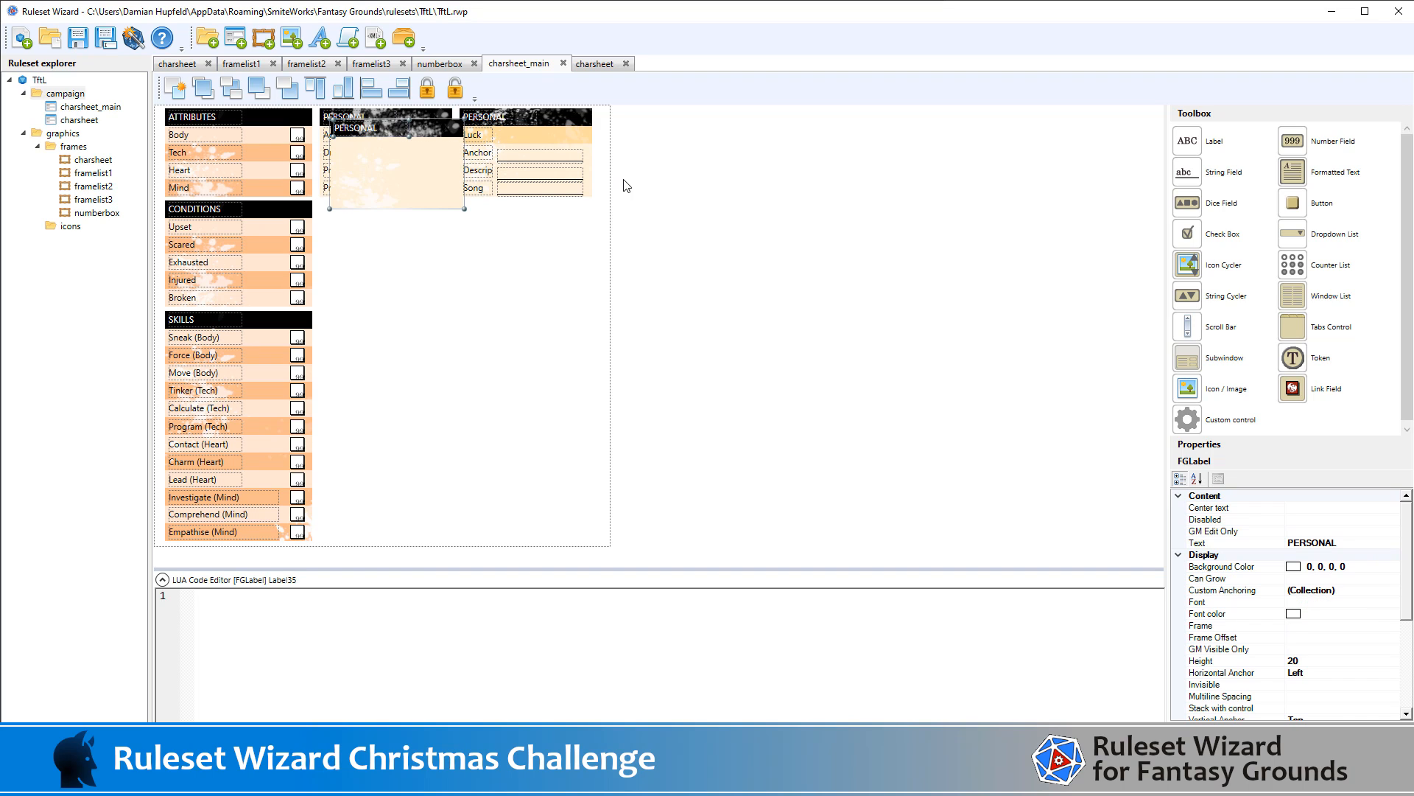
{"action": "key", "text": "Down"}
{"action": "key", "text": "Down"}
{"action": "key", "text": "Down"}
{"action": "key", "text": "Down"}
{"action": "key", "text": "Down"}
{"action": "key", "text": "Down"}
{"action": "key", "text": "Down"}
{"action": "key", "text": "Down"}
{"action": "key", "text": "Down"}
{"action": "key", "text": "Down"}
{"action": "key", "text": "Down"}
{"action": "key", "text": "Down"}
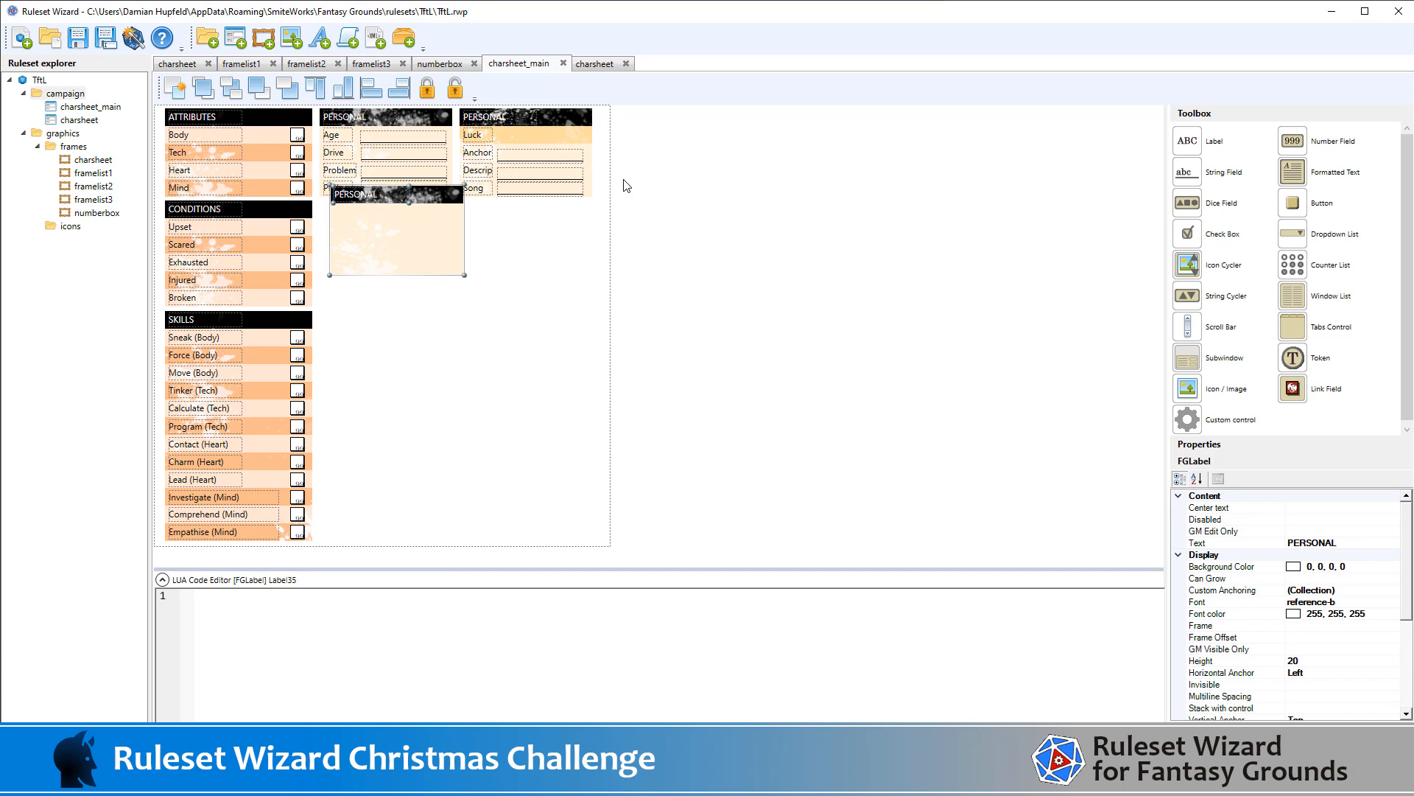
Delete the duplicate PERSONAL heading above the Luck, Anchor, Descrip and Song column
{"action": "left_click", "coordinate": [489, 119]}
{"action": "left_click", "coordinate": [652, 125]}
{"action": "left_click", "coordinate": [515, 118]}
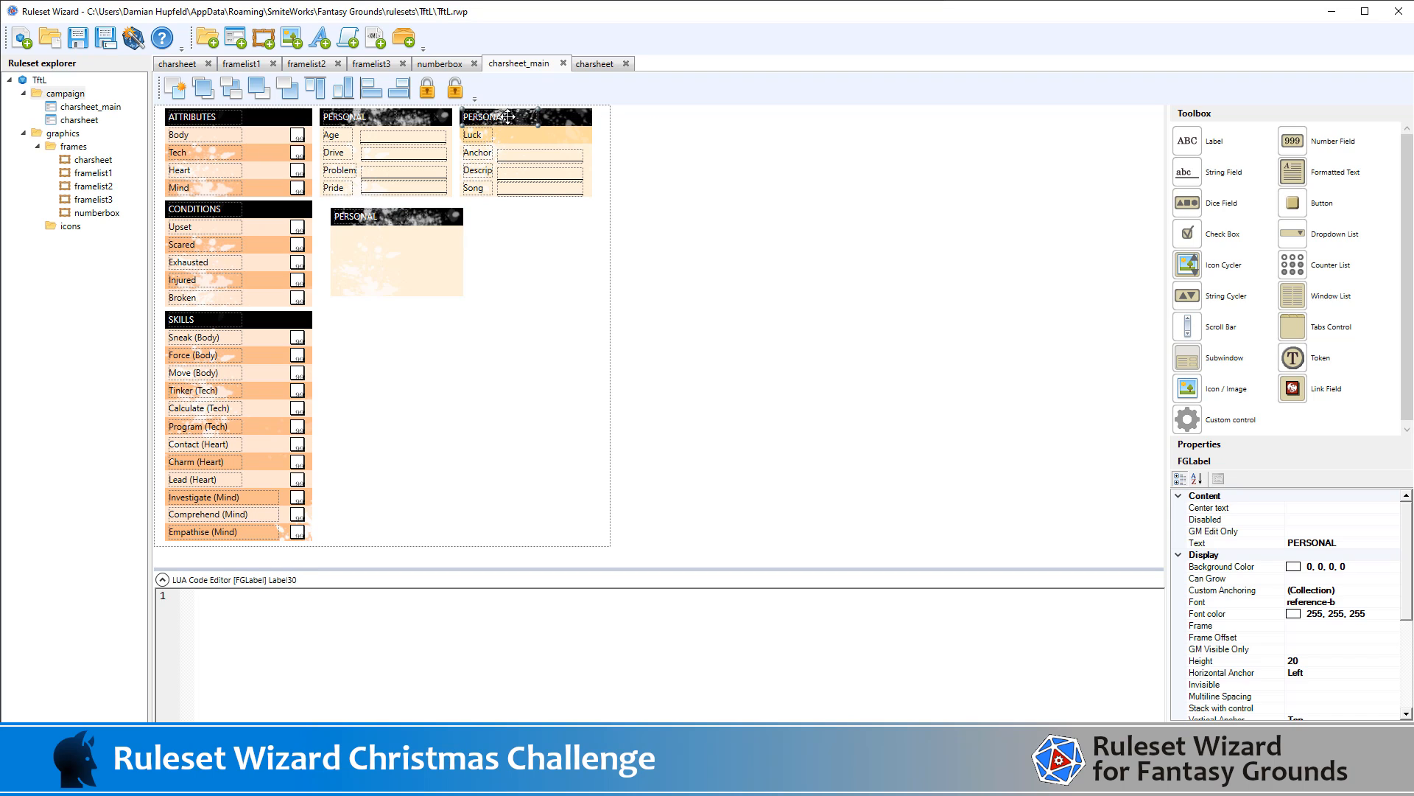
{"action": "key", "text": "Delete"}
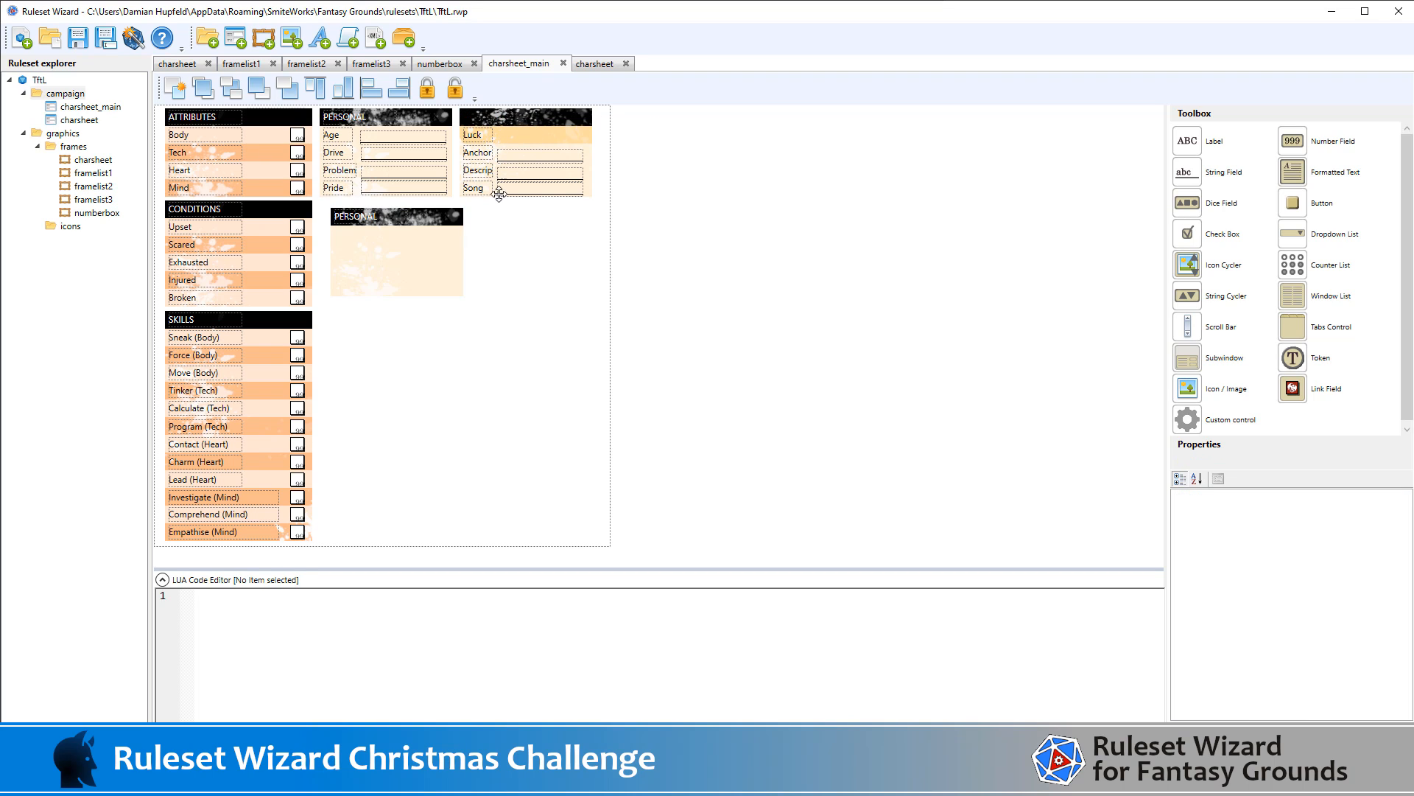
Widen the framelist2 frame of the PERSONAL section to about 367 so it spans both columns
{"action": "left_click", "coordinate": [527, 123]}
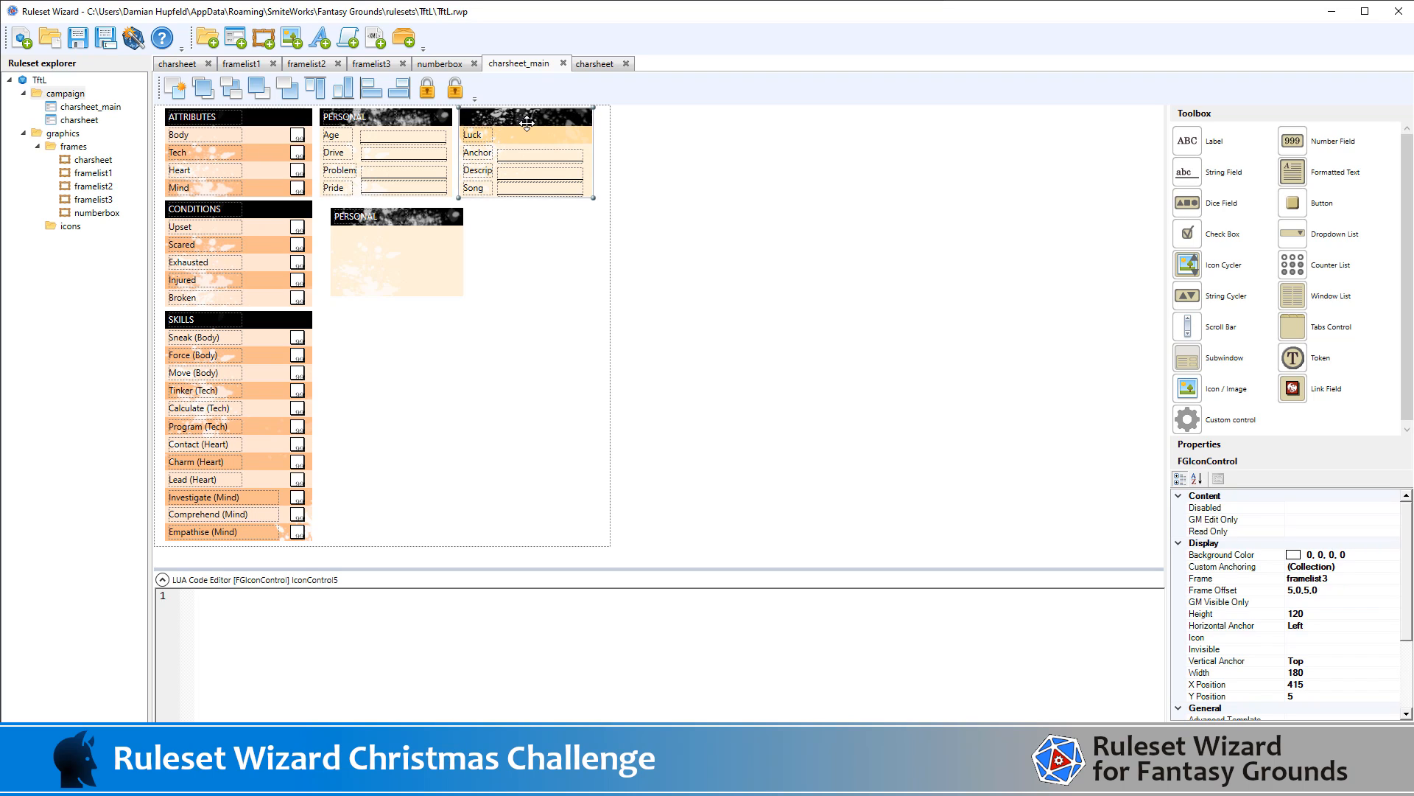
{"action": "left_click", "coordinate": [433, 120]}
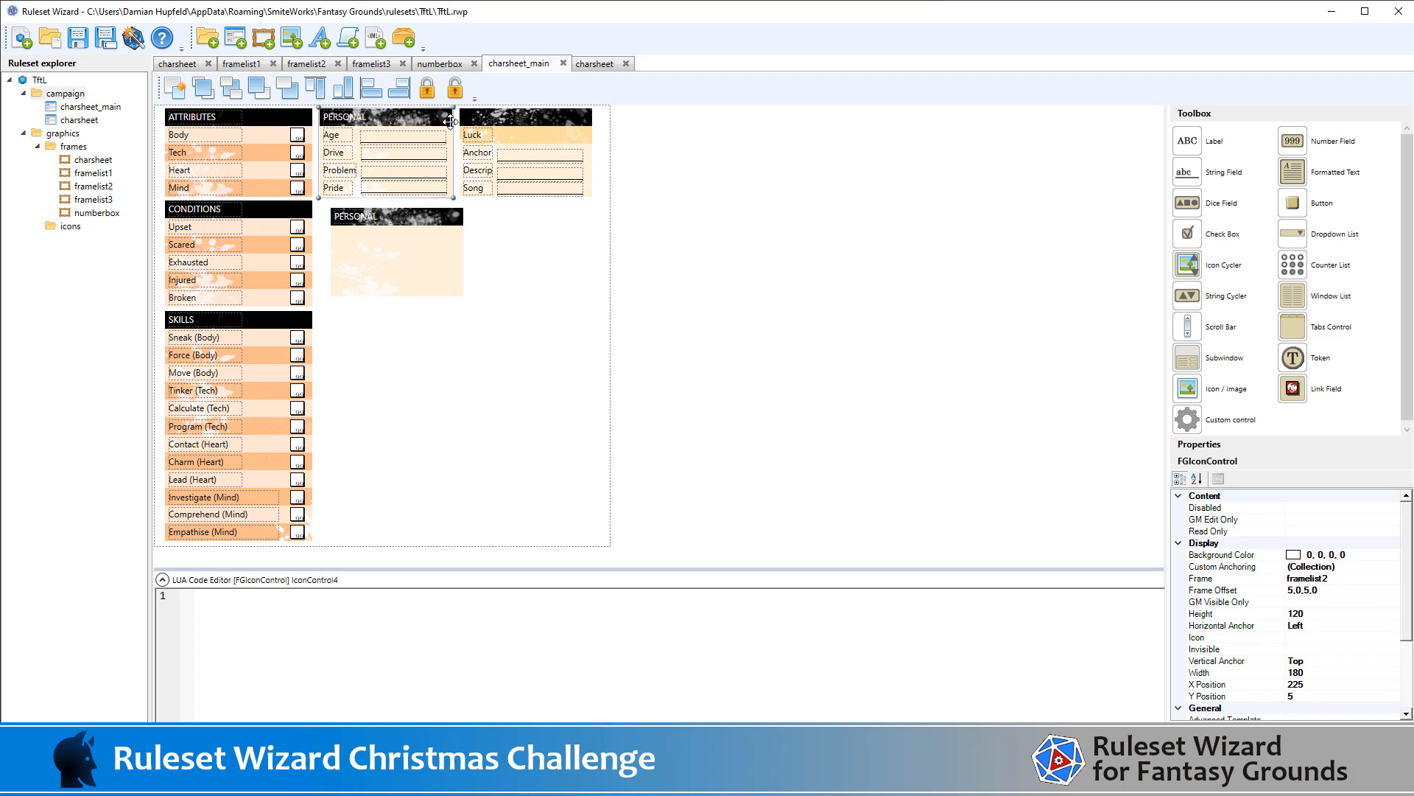
{"action": "left_click_drag", "start_coordinate": [457, 120], "coordinate": [591, 120]}
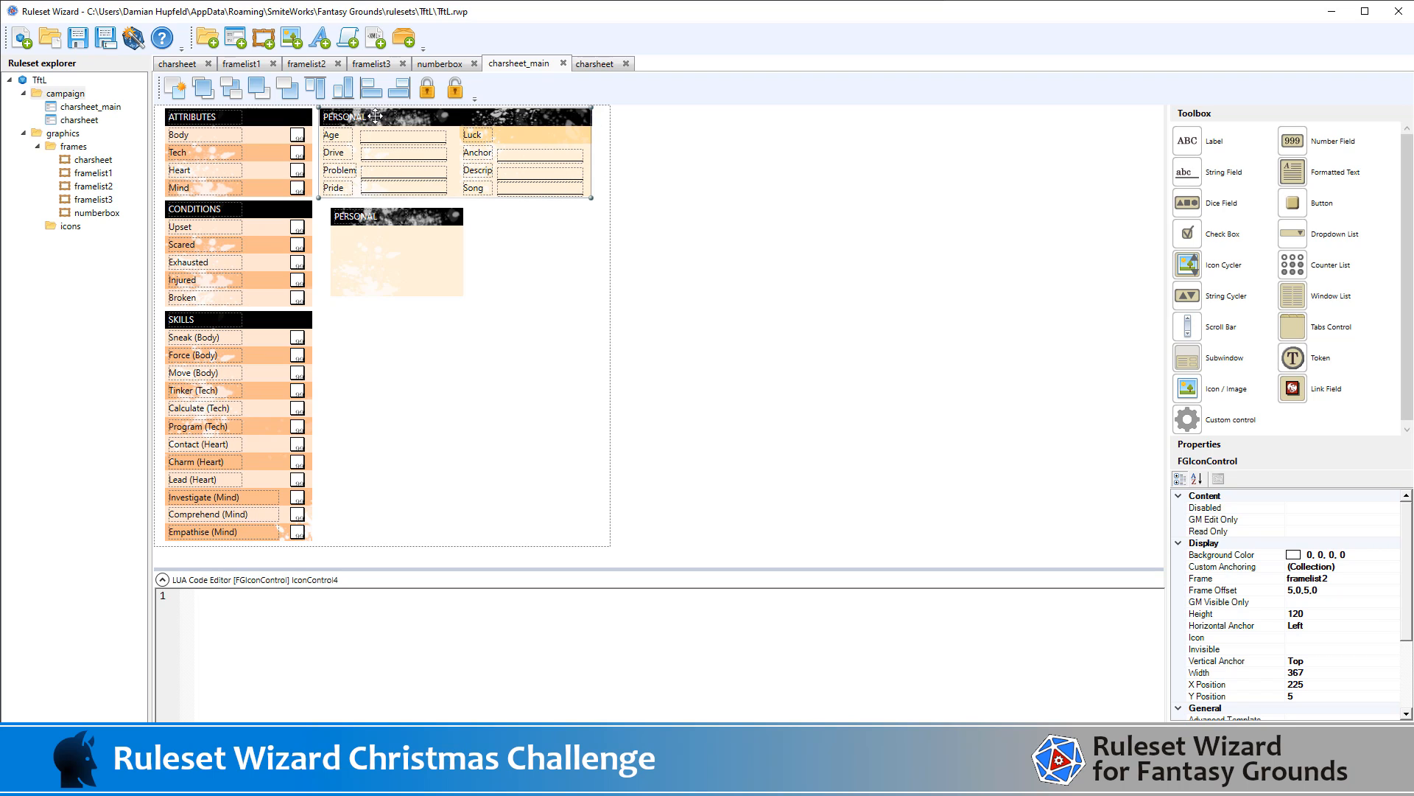
Try shifting the overlapping framelist3 frame behind the second personal column left to X position 385
{"action": "left_click", "coordinate": [686, 148]}
{"action": "left_click", "coordinate": [578, 123]}
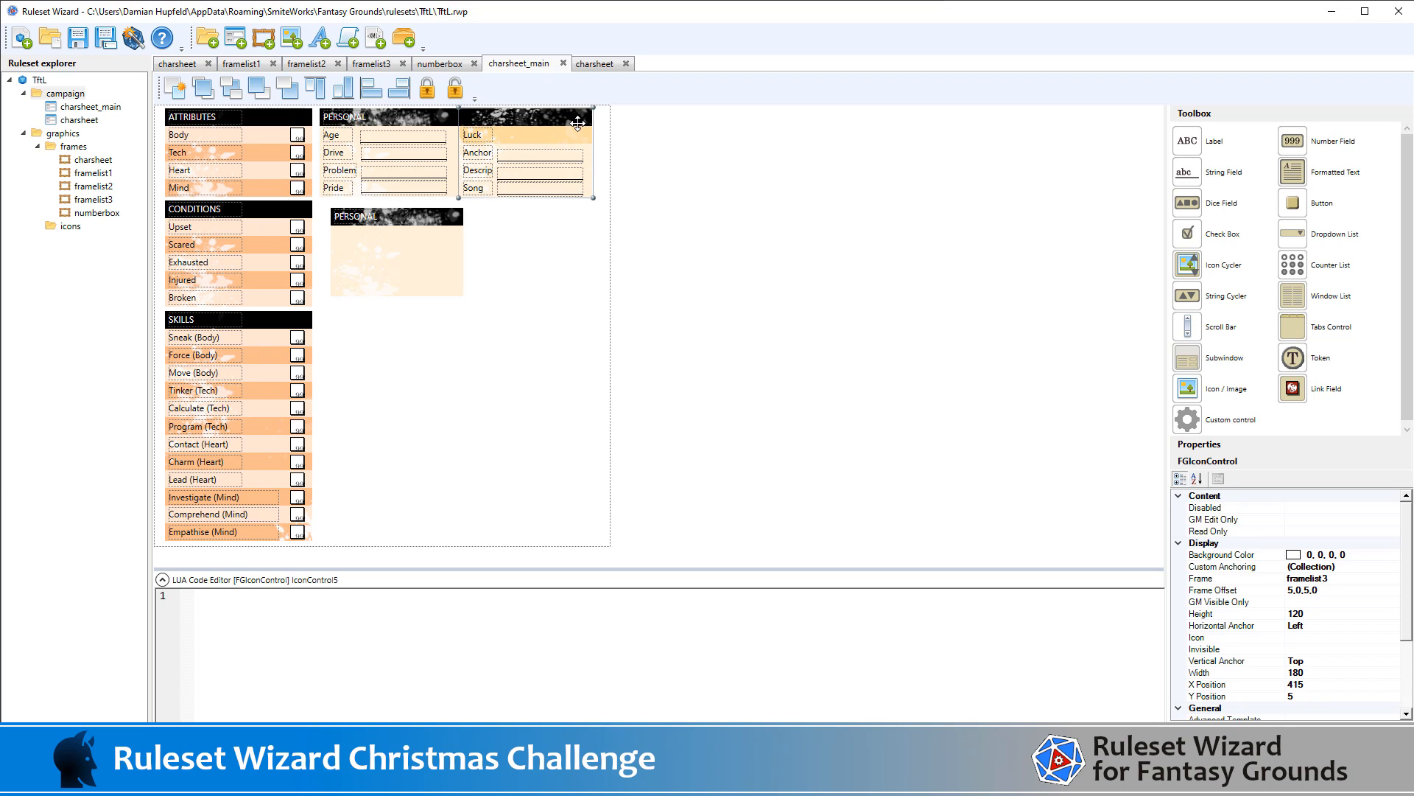
{"action": "key", "text": "Left"}
{"action": "key", "text": "Left"}
{"action": "key", "text": "Left"}
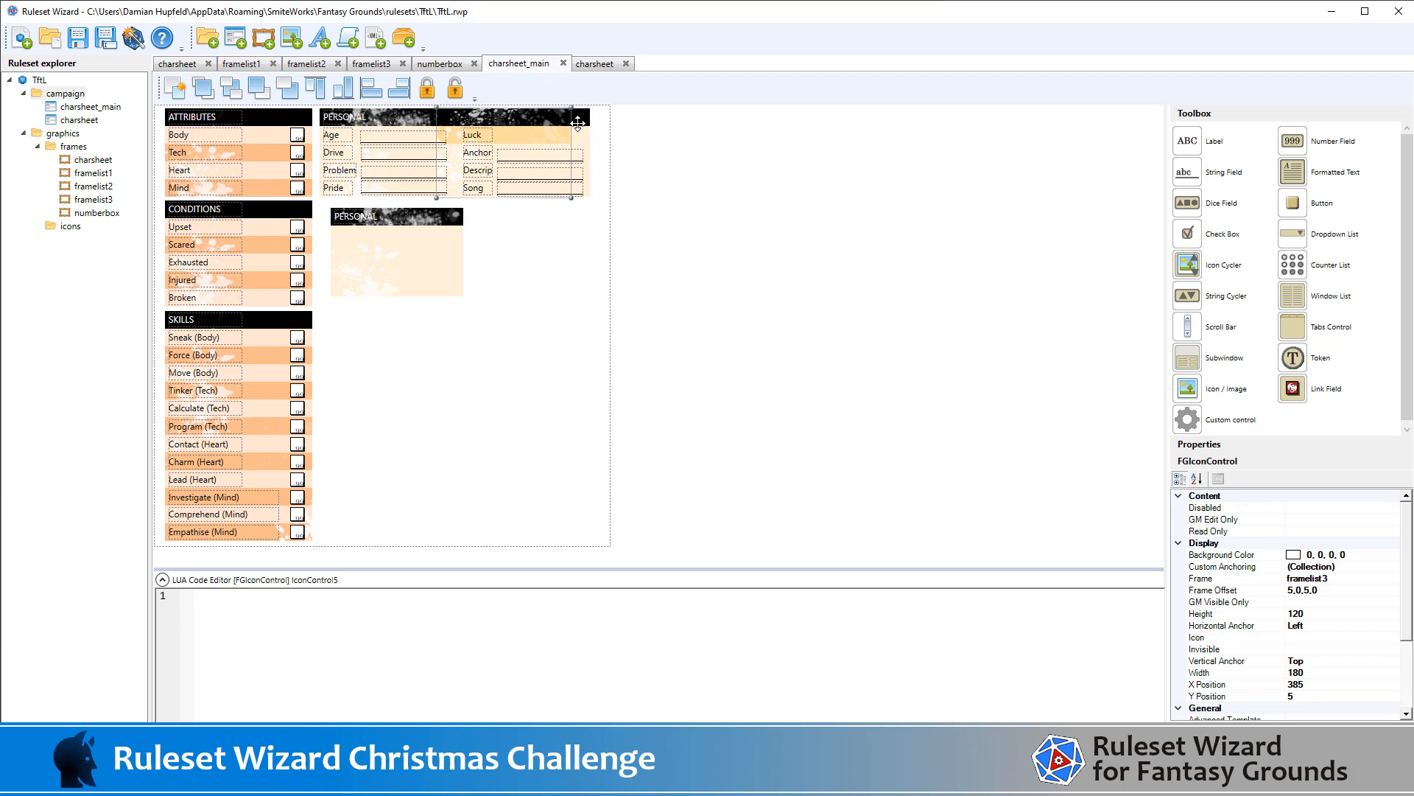
Try shifting the widened framelist2 frame right, away from the first personal column
{"action": "left_click", "coordinate": [583, 122]}
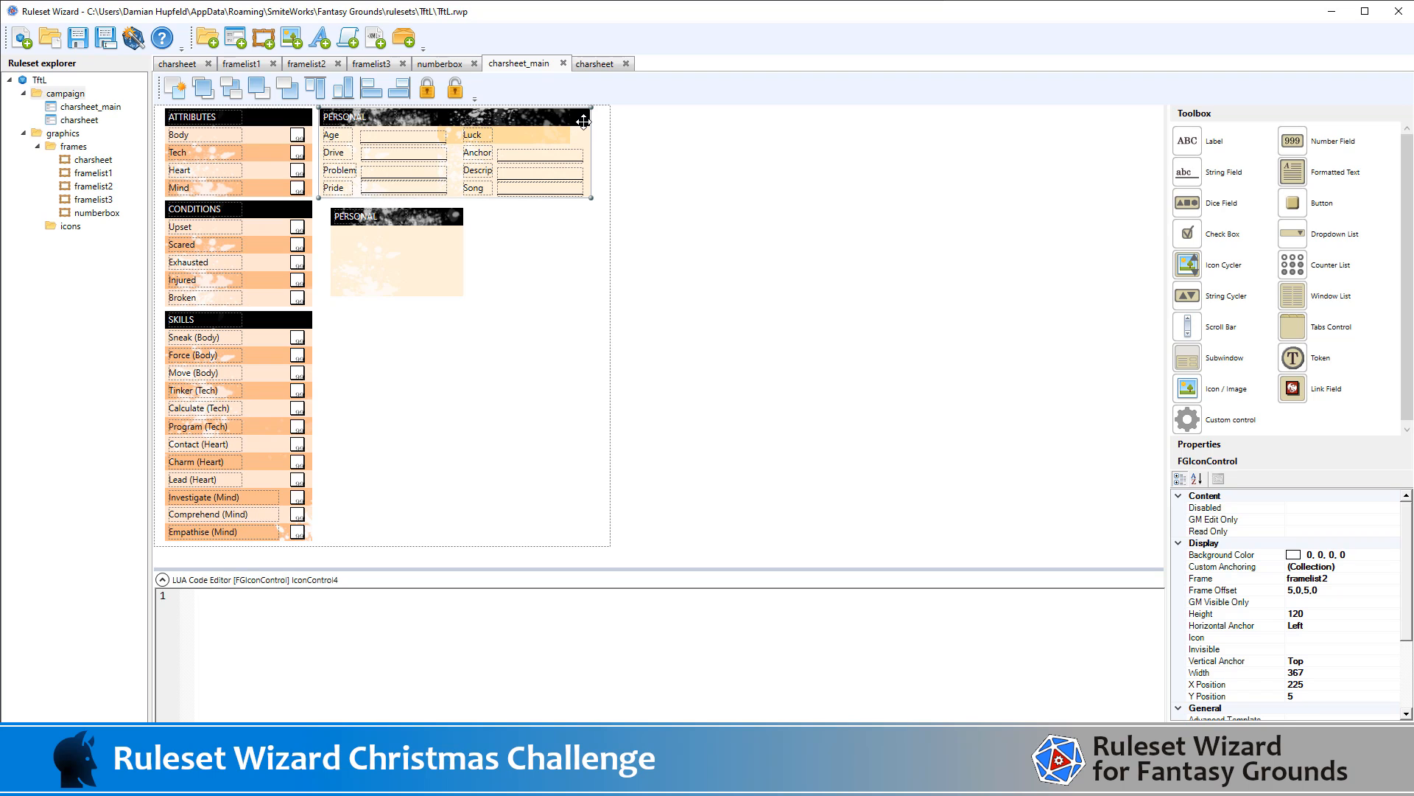
{"action": "key", "text": "Right"}
{"action": "key", "text": "Right"}
{"action": "key", "text": "Right"}
{"action": "key", "text": "Right"}
{"action": "key", "text": "Right"}
{"action": "key", "text": "Right"}
{"action": "key", "text": "Right"}
{"action": "key", "text": "Right"}
{"action": "key", "text": "Right"}
{"action": "key", "text": "Right"}
{"action": "key", "text": "Right"}
{"action": "key", "text": "Right"}
{"action": "key", "text": "Right"}
{"action": "key", "text": "Right"}
{"action": "key", "text": "Right"}
{"action": "key", "text": "Right"}
{"action": "key", "text": "Right"}
{"action": "key", "text": "Right"}
{"action": "key", "text": "Right"}
{"action": "key", "text": "Right"}
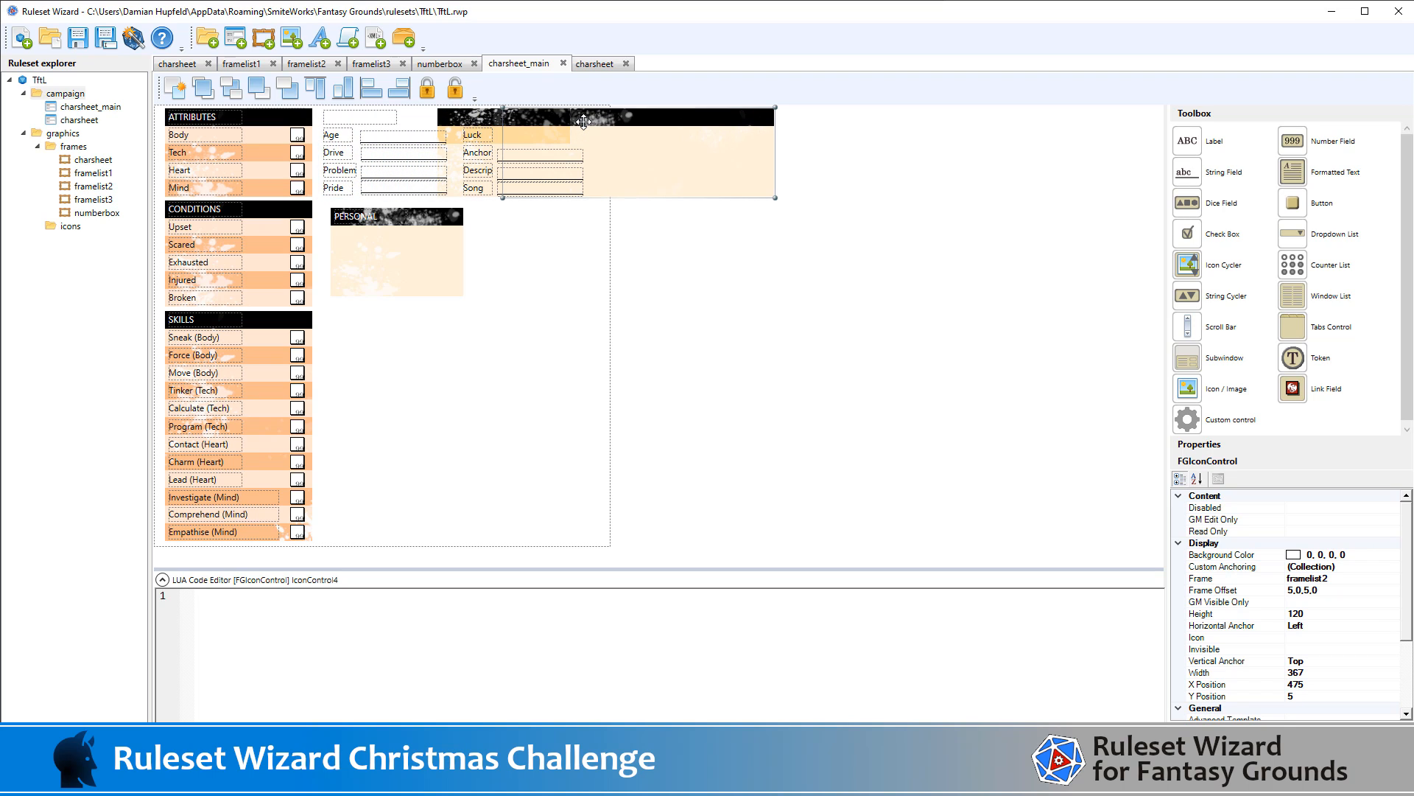
Move the widened framelist2 frame left to X position 165 so the framelist3 frame's right edge can be reached
{"action": "key", "text": "Left"}
{"action": "key", "text": "Left"}
{"action": "key", "text": "Left"}
{"action": "key", "text": "Left"}
{"action": "key", "text": "Left"}
{"action": "key", "text": "Left"}
{"action": "key", "text": "Left"}
{"action": "key", "text": "Left"}
{"action": "key", "text": "Left"}
{"action": "key", "text": "Left"}
{"action": "key", "text": "Left"}
{"action": "key", "text": "Left"}
{"action": "key", "text": "Left"}
{"action": "key", "text": "Left"}
{"action": "key", "text": "Left"}
{"action": "key", "text": "Left"}
{"action": "key", "text": "Left"}
{"action": "key", "text": "Left"}
{"action": "key", "text": "Left"}
{"action": "key", "text": "Left"}
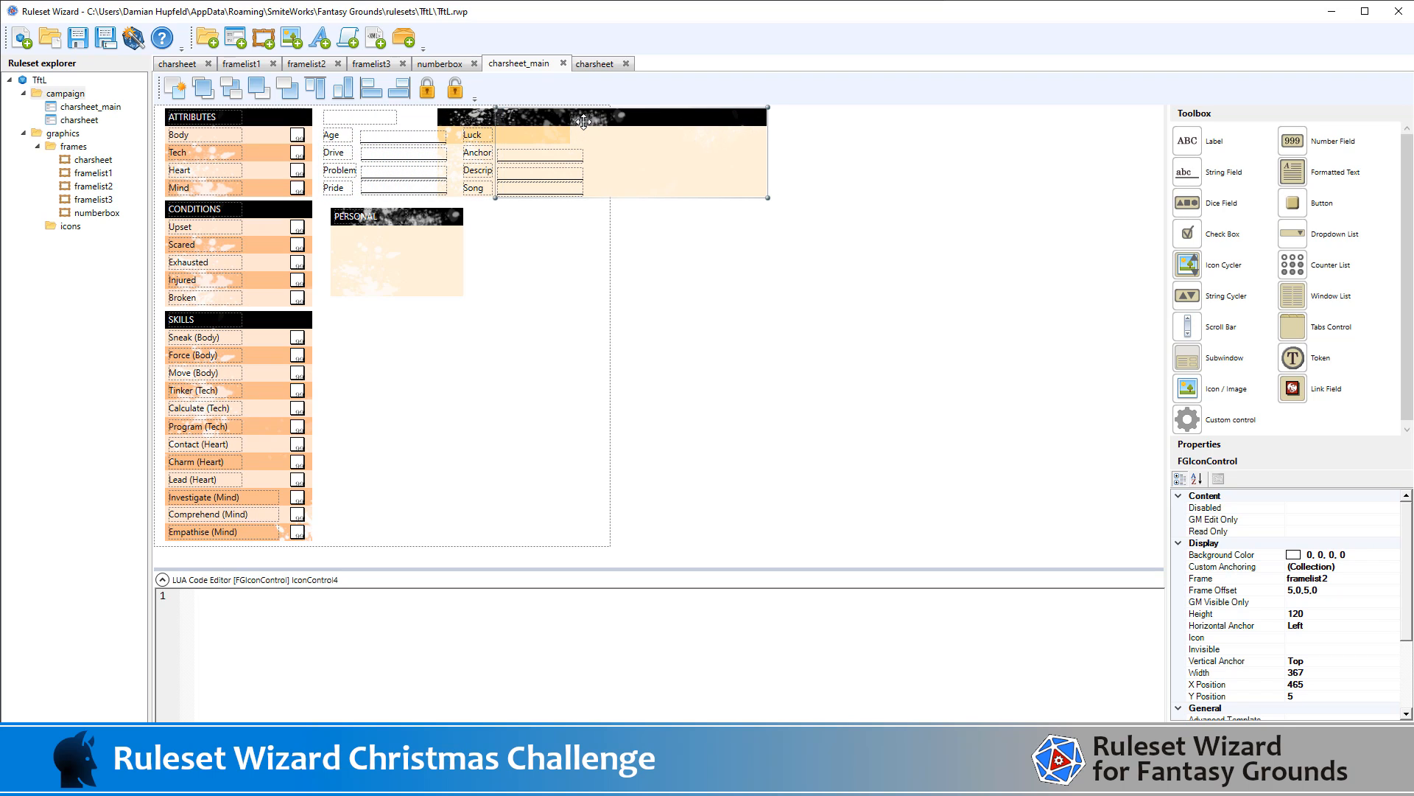
{"action": "key", "text": "Left"}
{"action": "key", "text": "Left"}
{"action": "key", "text": "Left"}
{"action": "key", "text": "Left"}
{"action": "key", "text": "Left"}
{"action": "key", "text": "Left"}
{"action": "key", "text": "Left"}
{"action": "key", "text": "Left"}
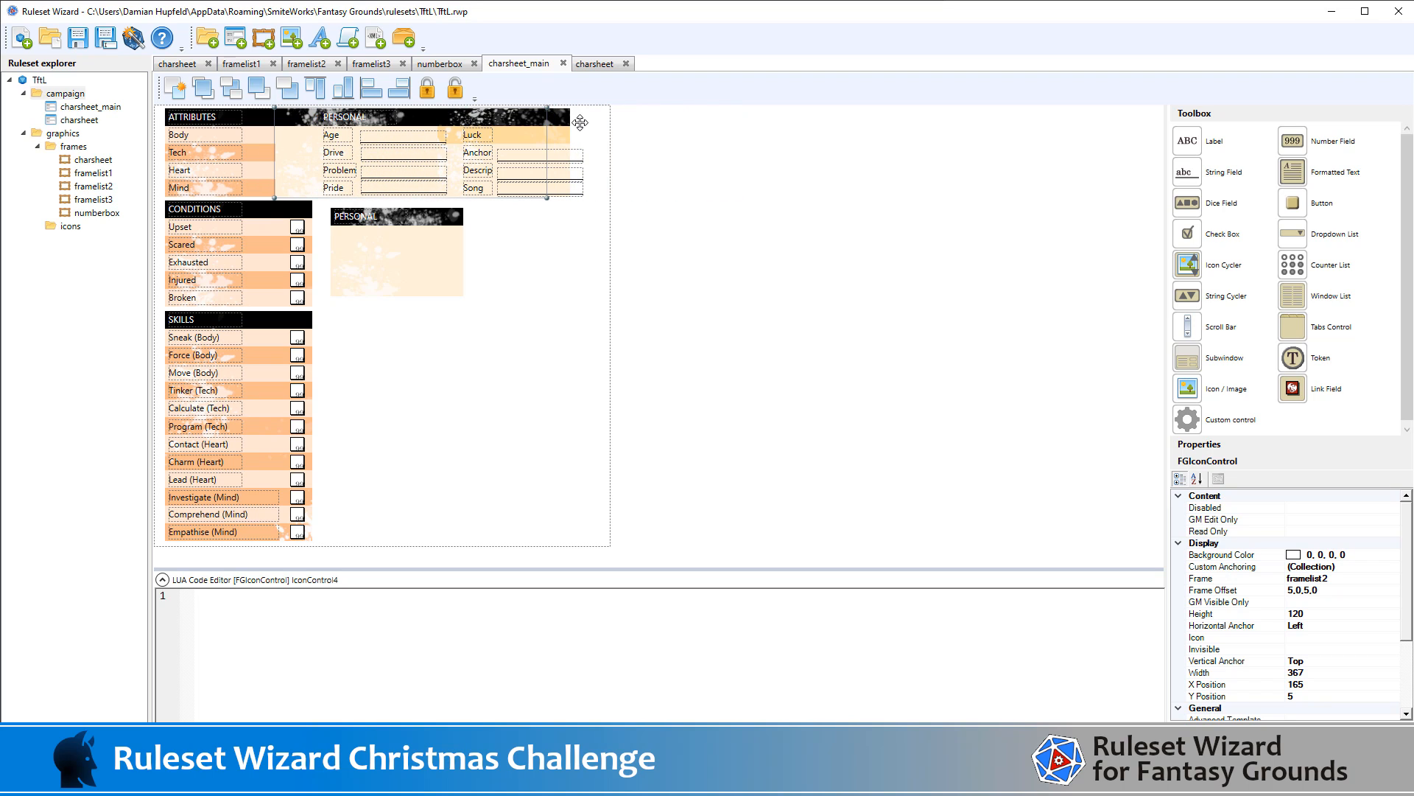
Move the surplus framelist3 frame right, clear of the character sheet, to X position 705
{"action": "left_click", "coordinate": [567, 126]}
{"action": "key", "text": "Right"}
{"action": "key", "text": "Right"}
{"action": "key", "text": "Right"}
{"action": "key", "text": "Right"}
{"action": "key", "text": "Right"}
{"action": "key", "text": "Right"}
{"action": "key", "text": "Right"}
{"action": "key", "text": "Right"}
{"action": "key", "text": "Right"}
{"action": "key", "text": "Right"}
{"action": "key", "text": "Right"}
{"action": "key", "text": "Right"}
{"action": "key", "text": "Right"}
{"action": "key", "text": "Right"}
{"action": "key", "text": "Right"}
{"action": "key", "text": "Right"}
{"action": "key", "text": "Right"}
{"action": "key", "text": "Right"}
{"action": "key", "text": "Right"}
{"action": "key", "text": "Right"}
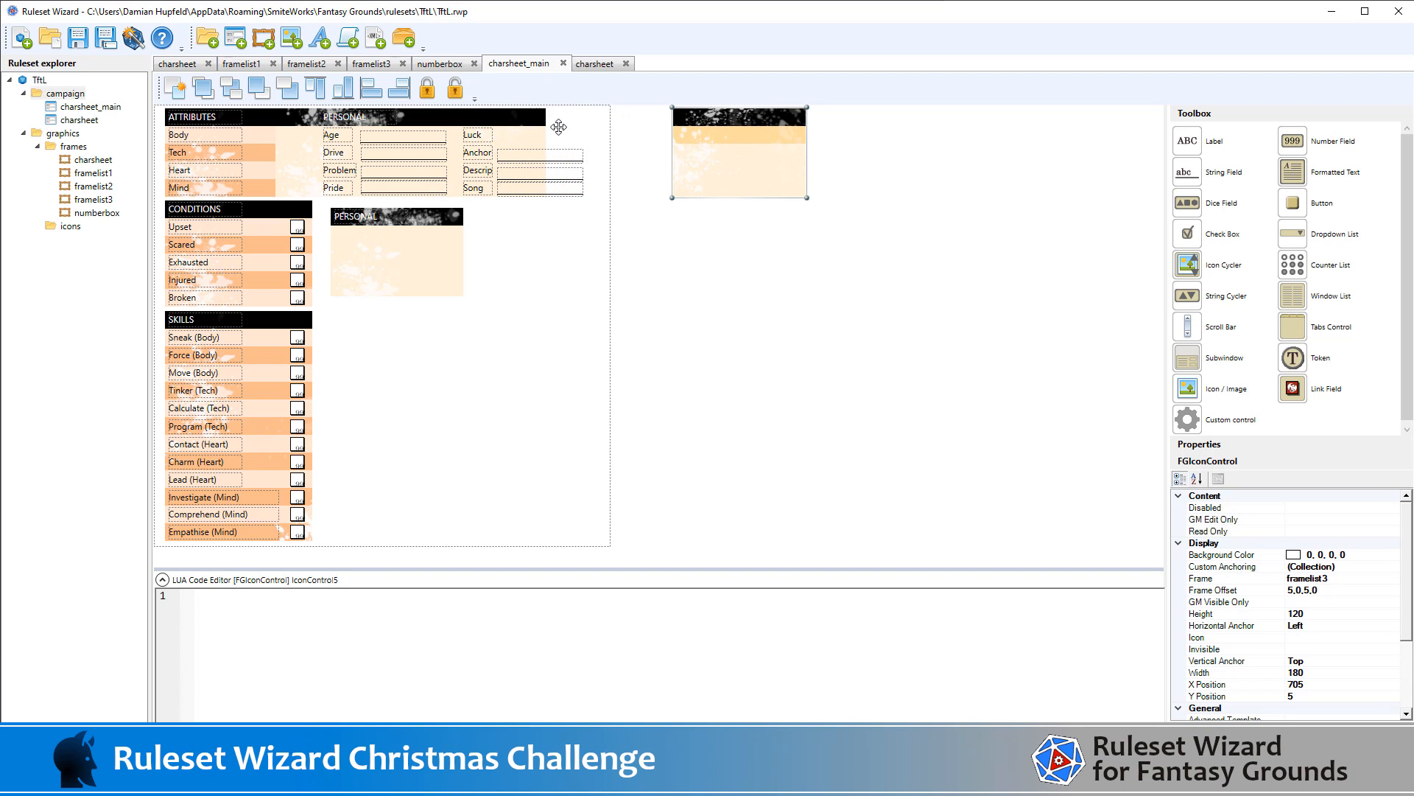
Move the wide framelist2 frame right to X position 225, behind the first personal column
{"action": "left_click", "coordinate": [538, 127]}
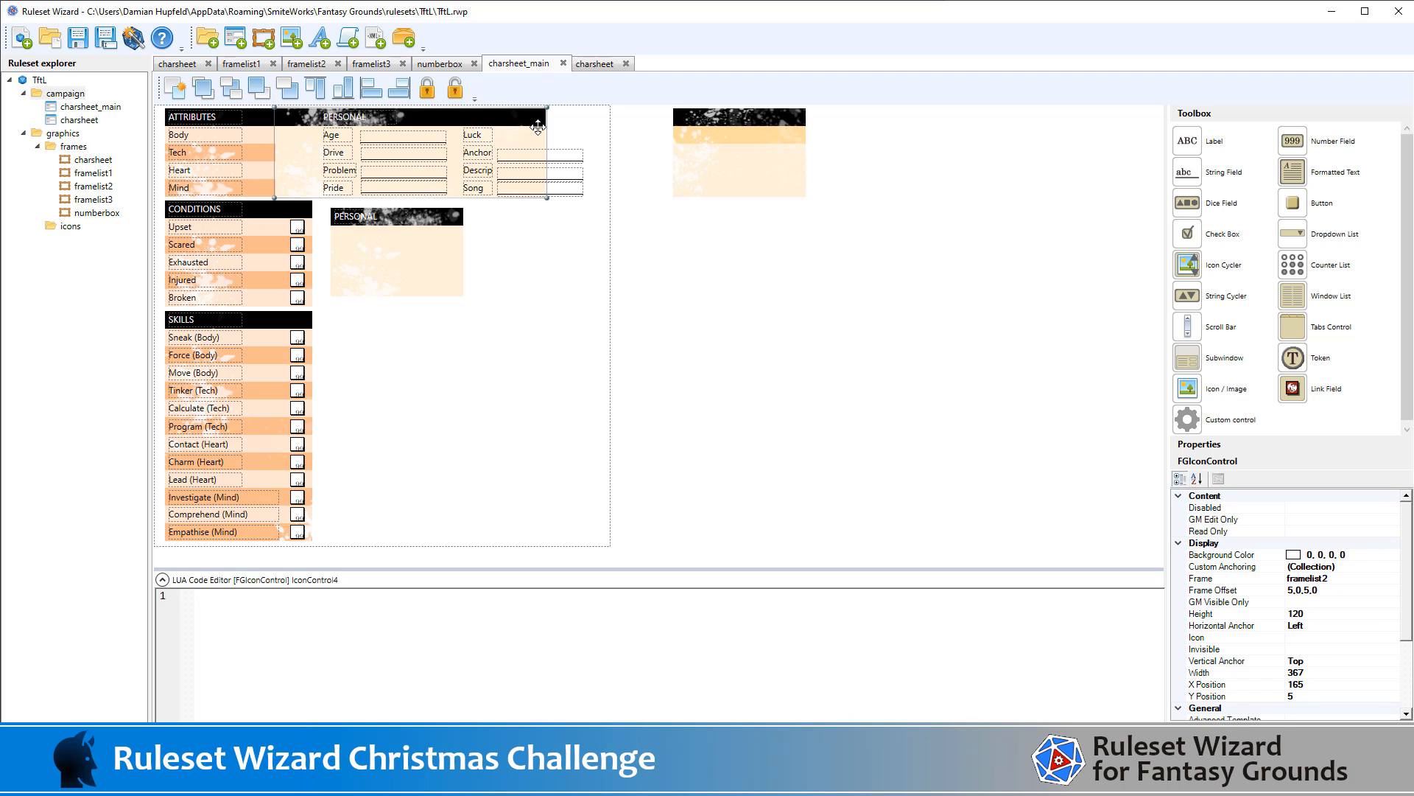
{"action": "key", "text": "Right"}
{"action": "key", "text": "Right"}
{"action": "key", "text": "Right"}
{"action": "key", "text": "Right"}
{"action": "key", "text": "Right"}
{"action": "key", "text": "Right"}
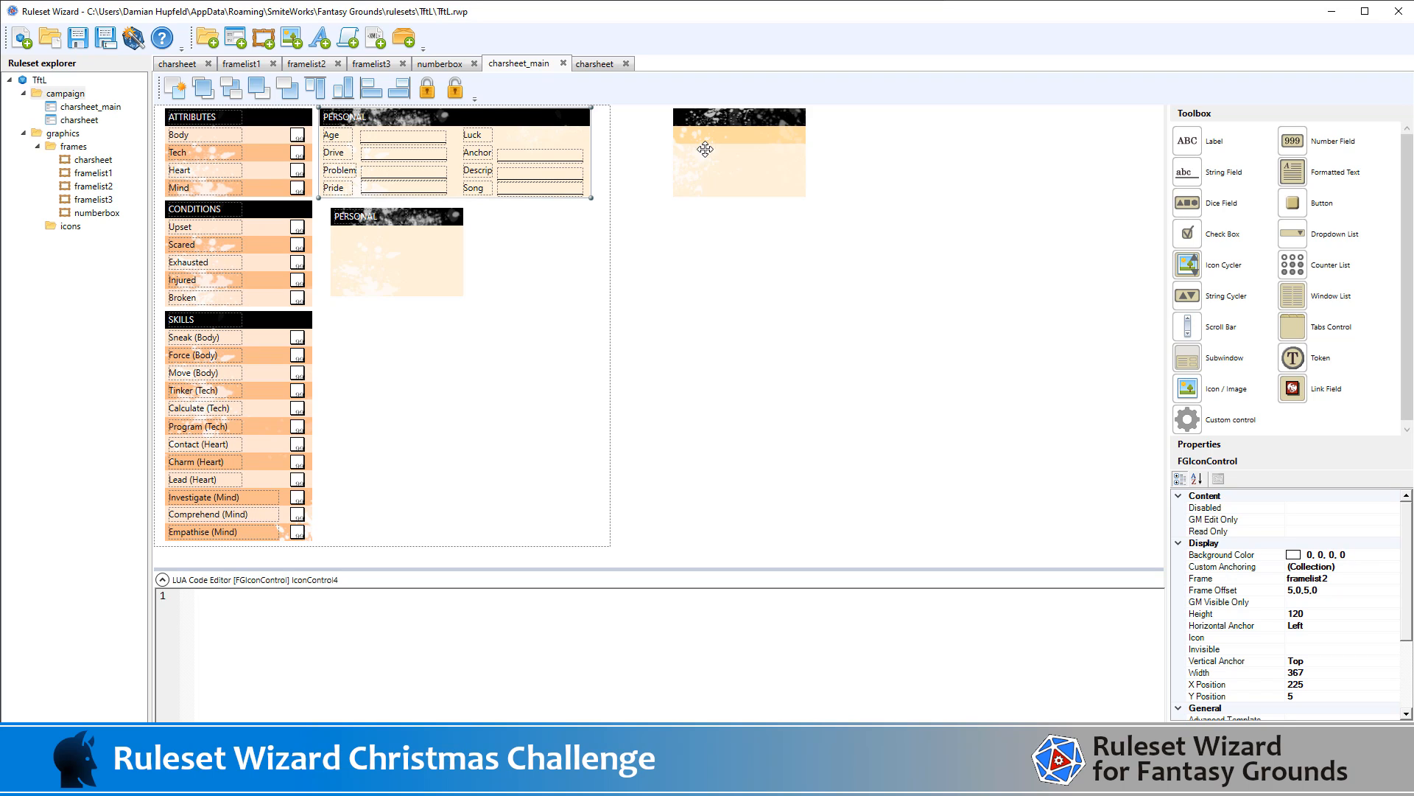
Narrow the upper framelist2 frame to the first personal column by setting its width to 180
{"action": "left_click", "coordinate": [669, 285]}
{"action": "left_click", "coordinate": [582, 140]}
{"action": "left_click_drag", "start_coordinate": [590, 143], "coordinate": [455, 142]}
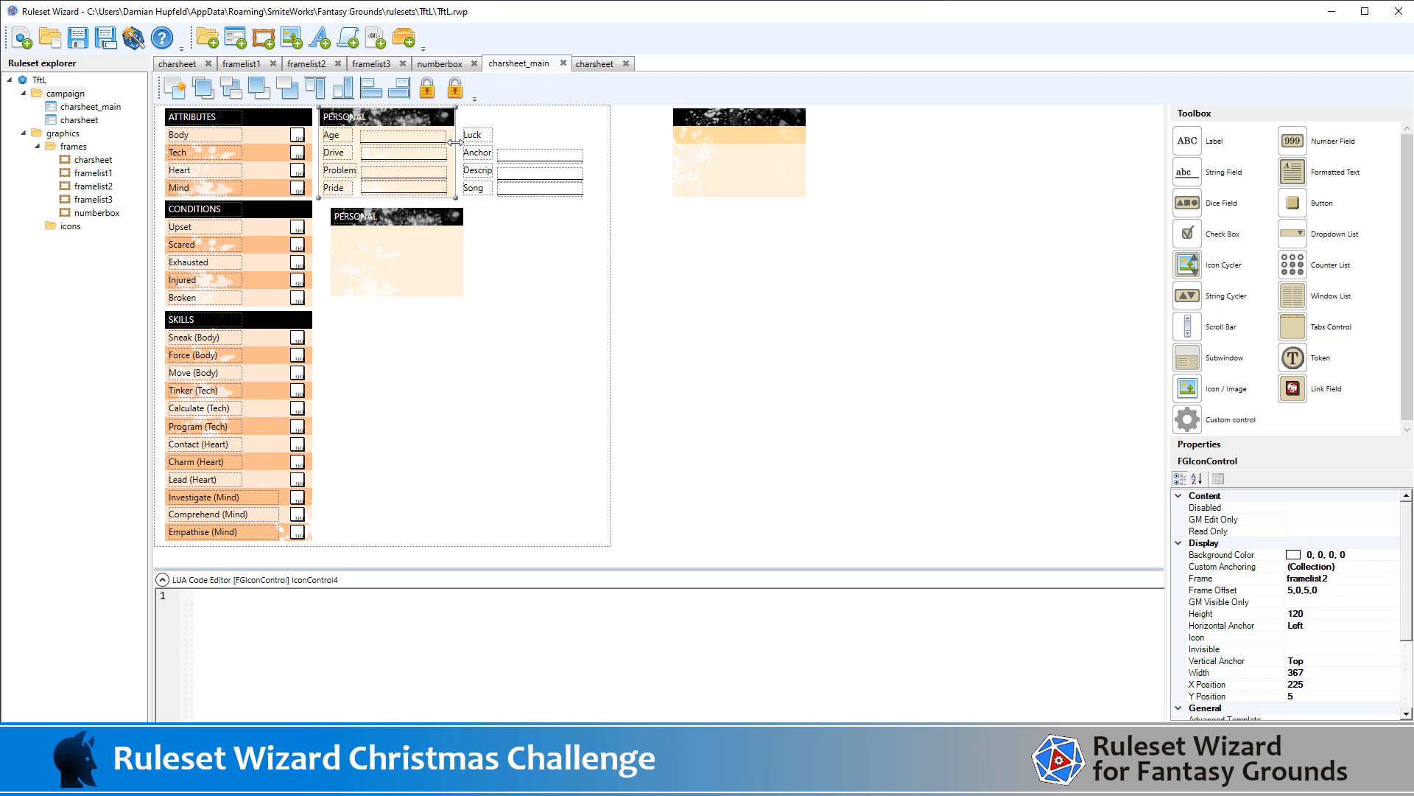
{"action": "left_click", "coordinate": [1354, 670]}
{"action": "type", "text": "180"}
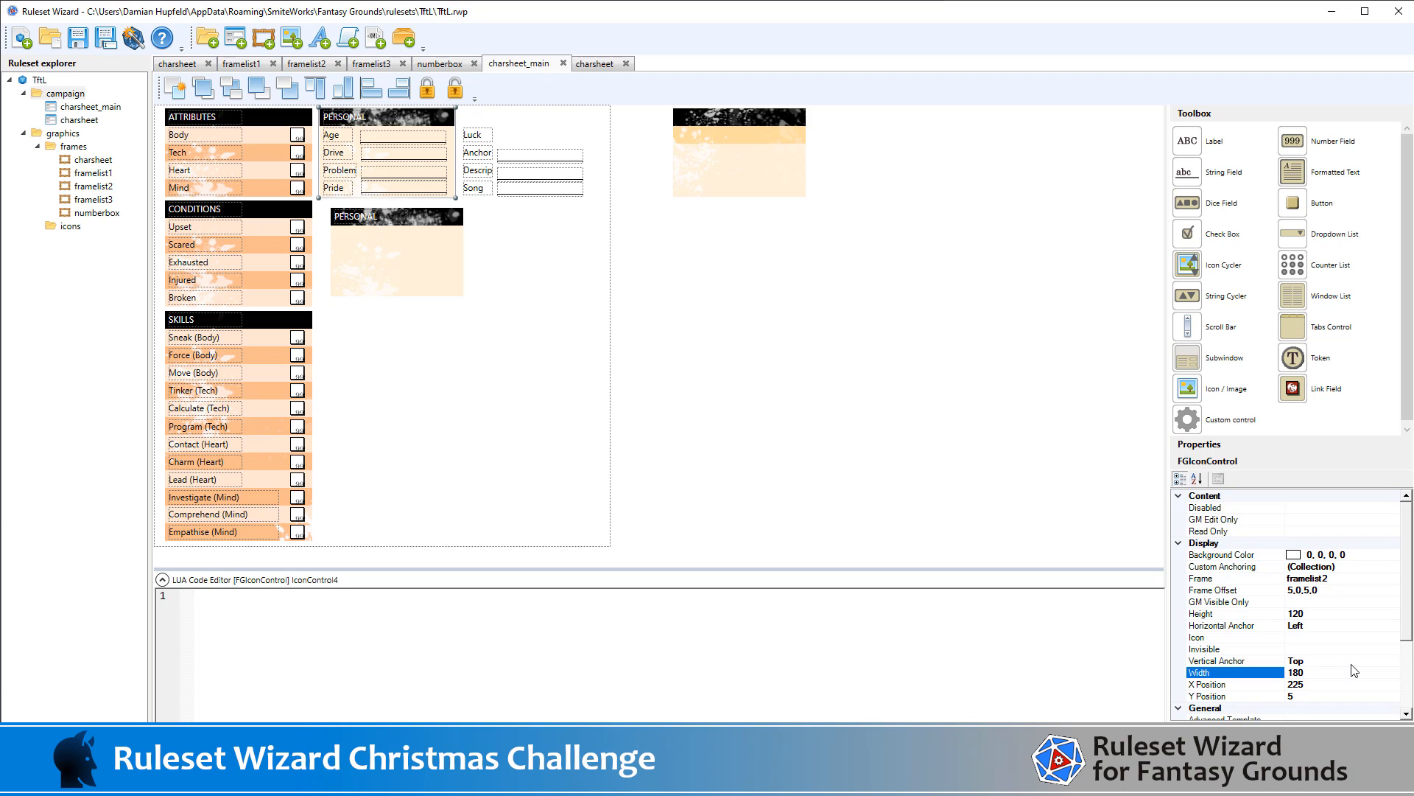
Move the spare framelist3 frame back left behind the second personal column, to X position 415
{"action": "left_click", "coordinate": [737, 186]}
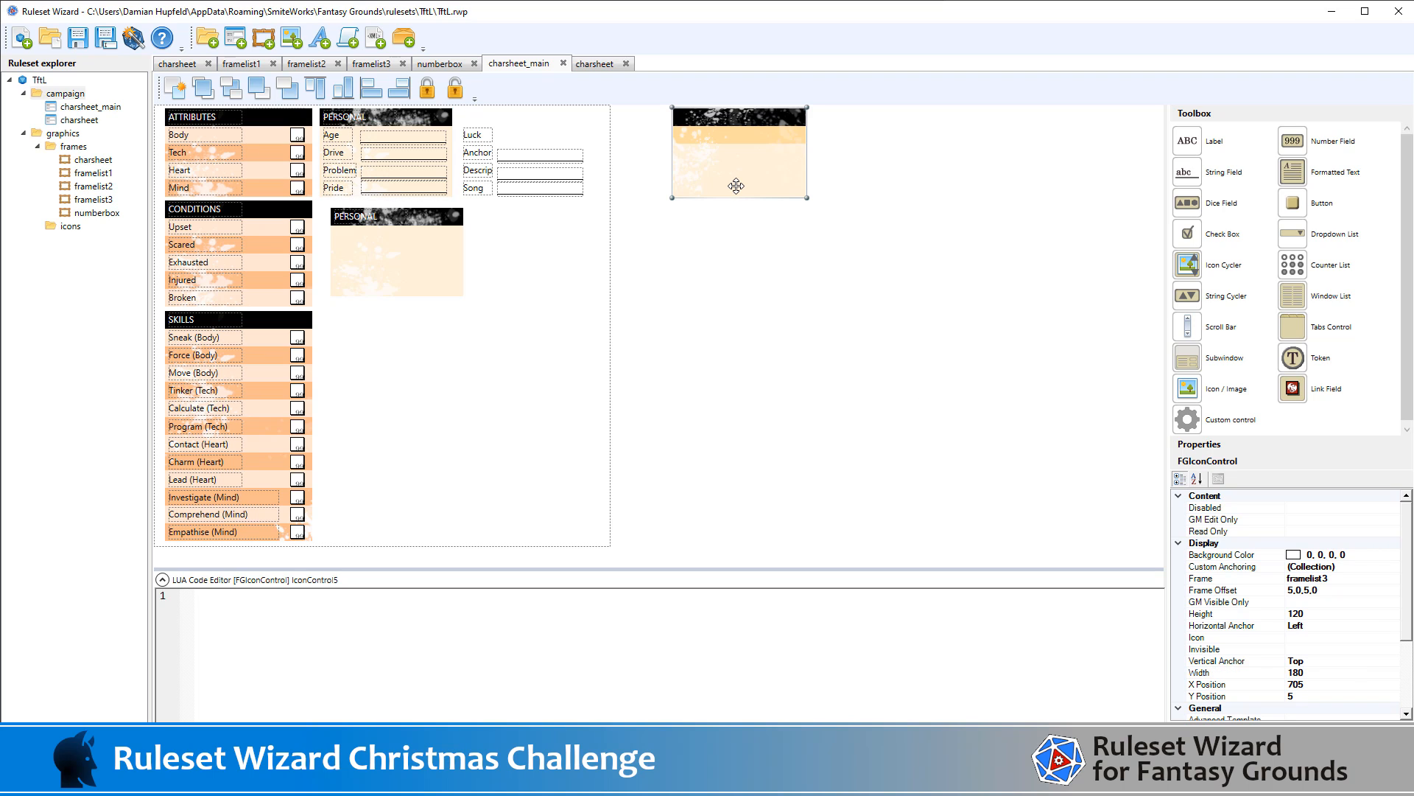
{"action": "key", "text": "Left"}
{"action": "key", "text": "Left"}
{"action": "key", "text": "Left"}
{"action": "key", "text": "Left"}
{"action": "key", "text": "Left"}
{"action": "key", "text": "Left"}
{"action": "key", "text": "Left"}
{"action": "key", "text": "Left"}
{"action": "key", "text": "Left"}
{"action": "key", "text": "Left"}
{"action": "key", "text": "Left"}
{"action": "key", "text": "Left"}
{"action": "key", "text": "Left"}
{"action": "key", "text": "Left"}
{"action": "key", "text": "Left"}
{"action": "key", "text": "Left"}
{"action": "key", "text": "Left"}
{"action": "key", "text": "Left"}
{"action": "key", "text": "Left"}
{"action": "key", "text": "Left"}
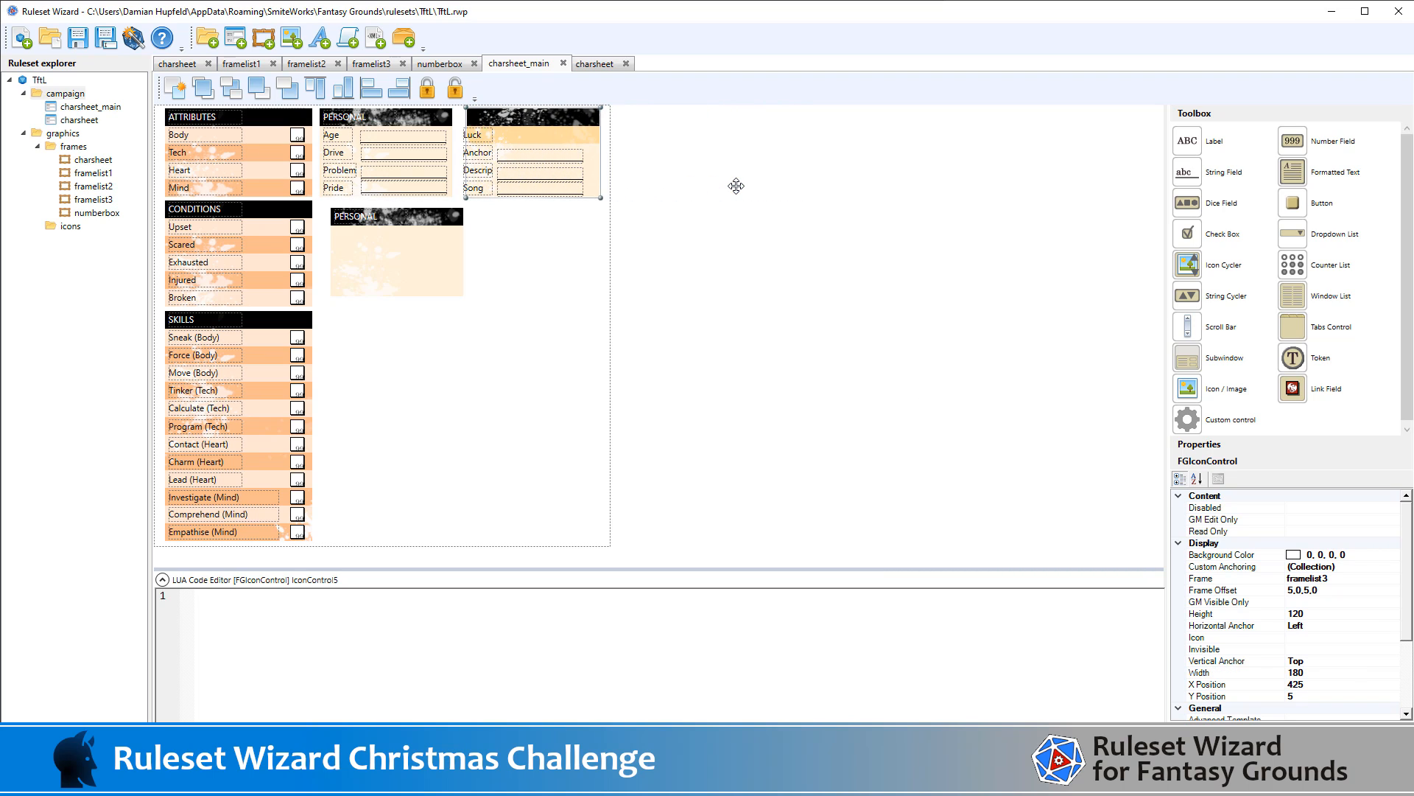
{"action": "key", "text": "Left"}
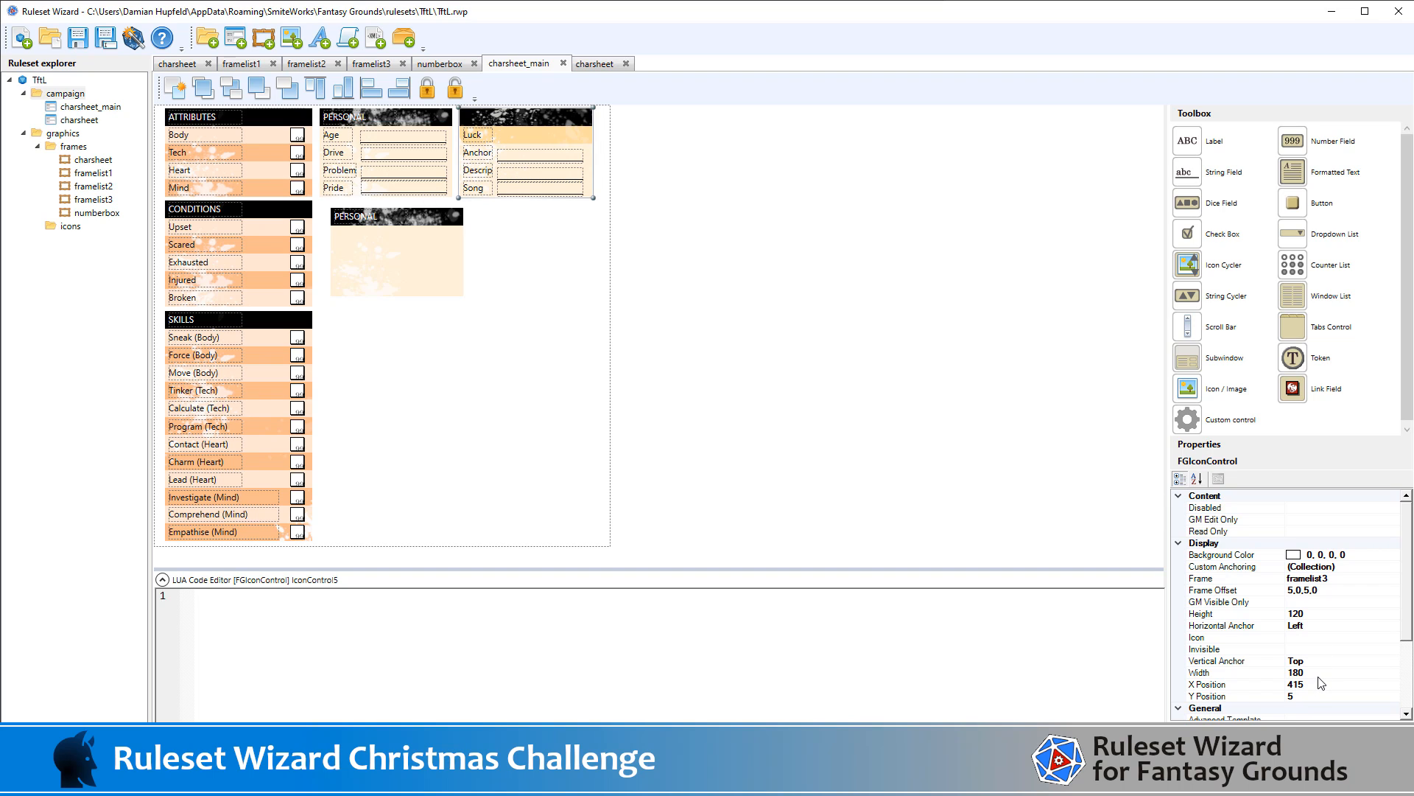
Set the height of the framelist3 frame behind the second personal column to 72
{"action": "left_click", "coordinate": [1320, 612]}
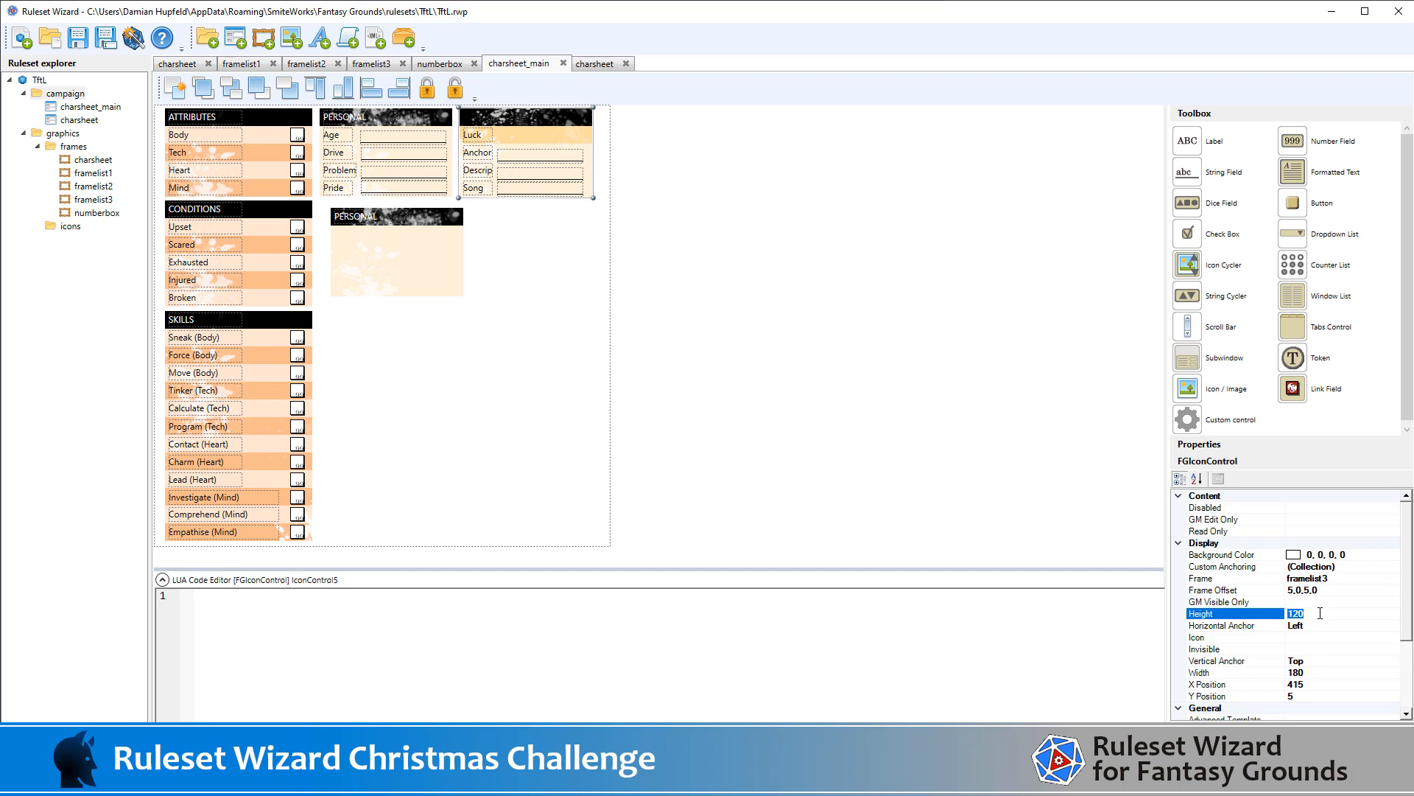
{"action": "type", "text": "72"}
{"action": "left_click", "coordinate": [662, 273]}
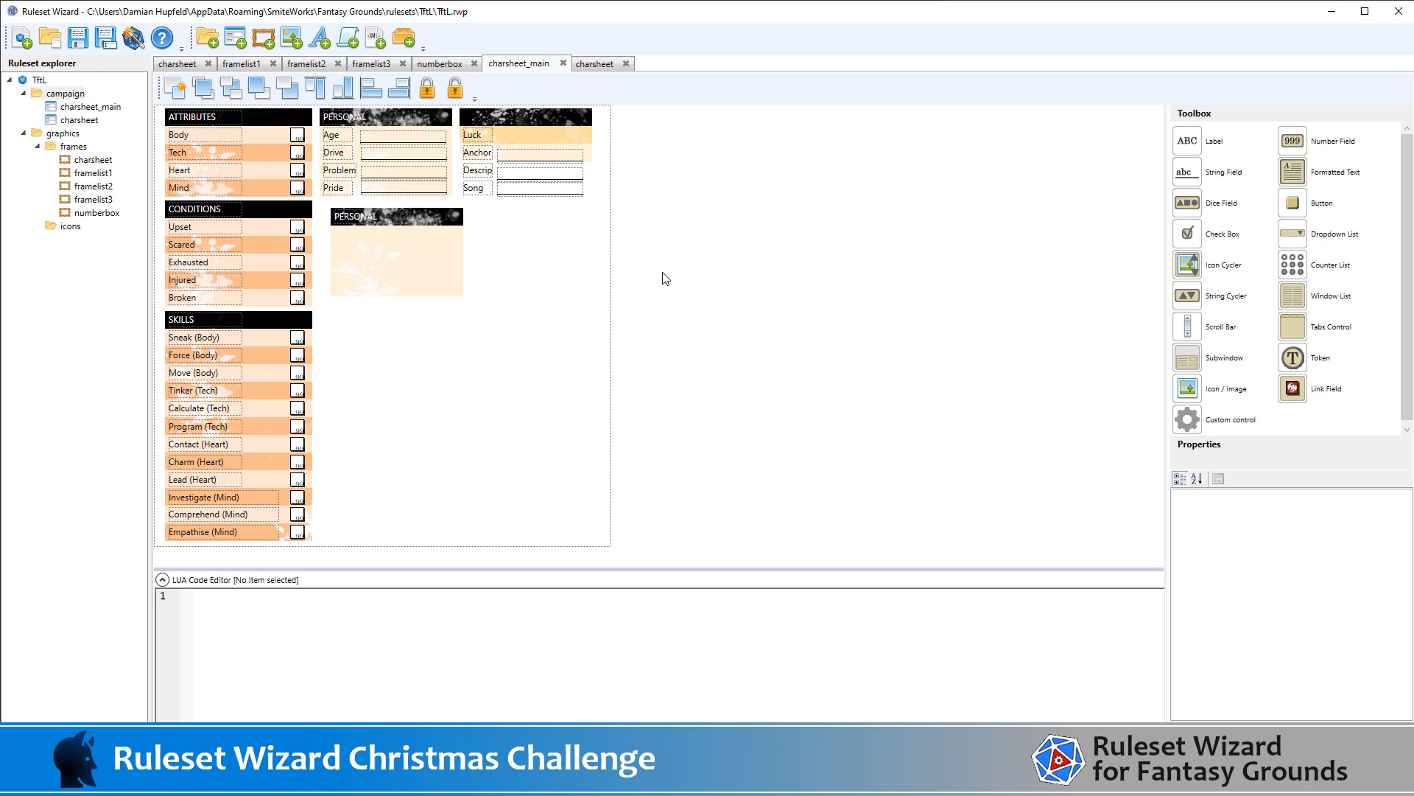
Set the height of the upper framelist2 frame to 72, leaving its GM Visible Only property empty
{"action": "left_click", "coordinate": [364, 153]}
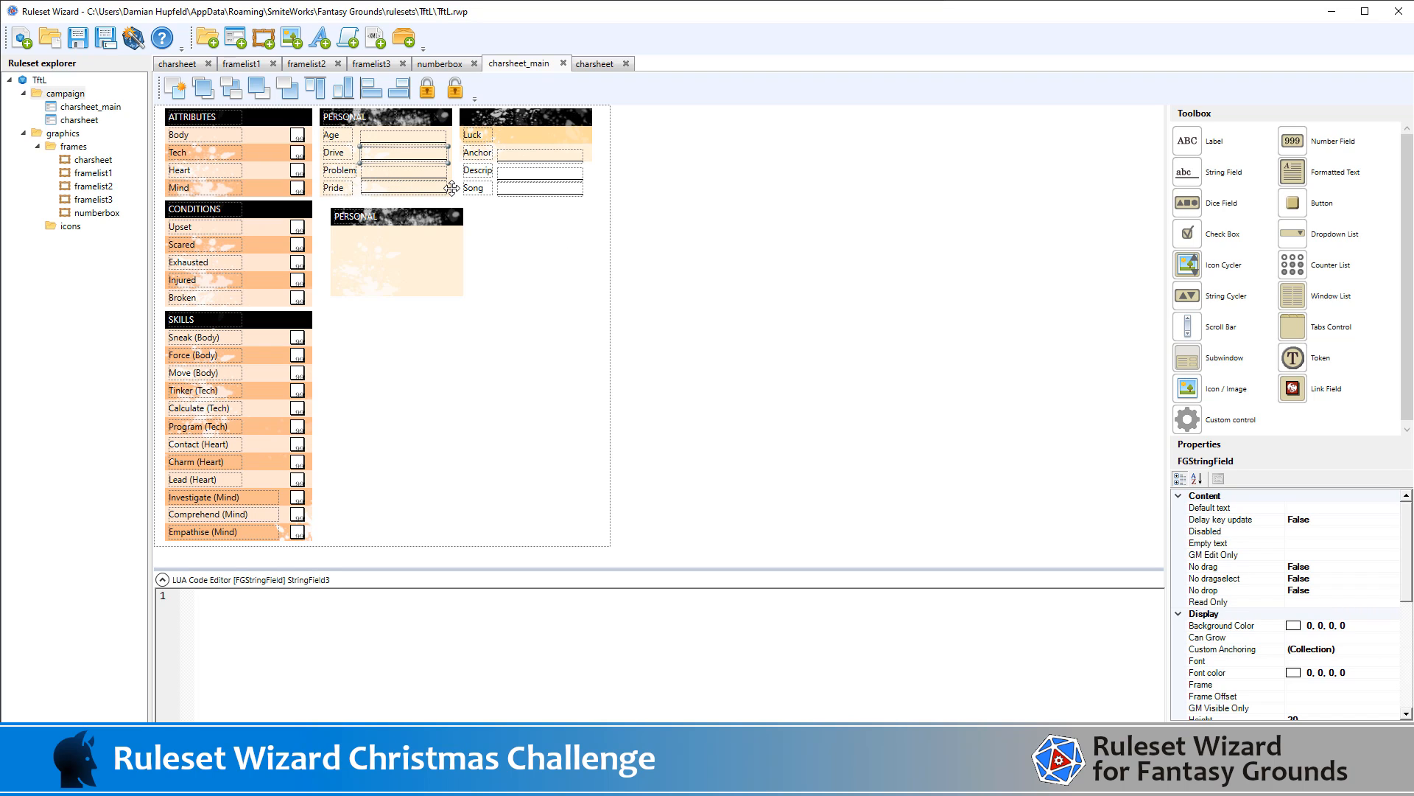
{"action": "left_click", "coordinate": [452, 188]}
{"action": "double_click", "coordinate": [1341, 602]}
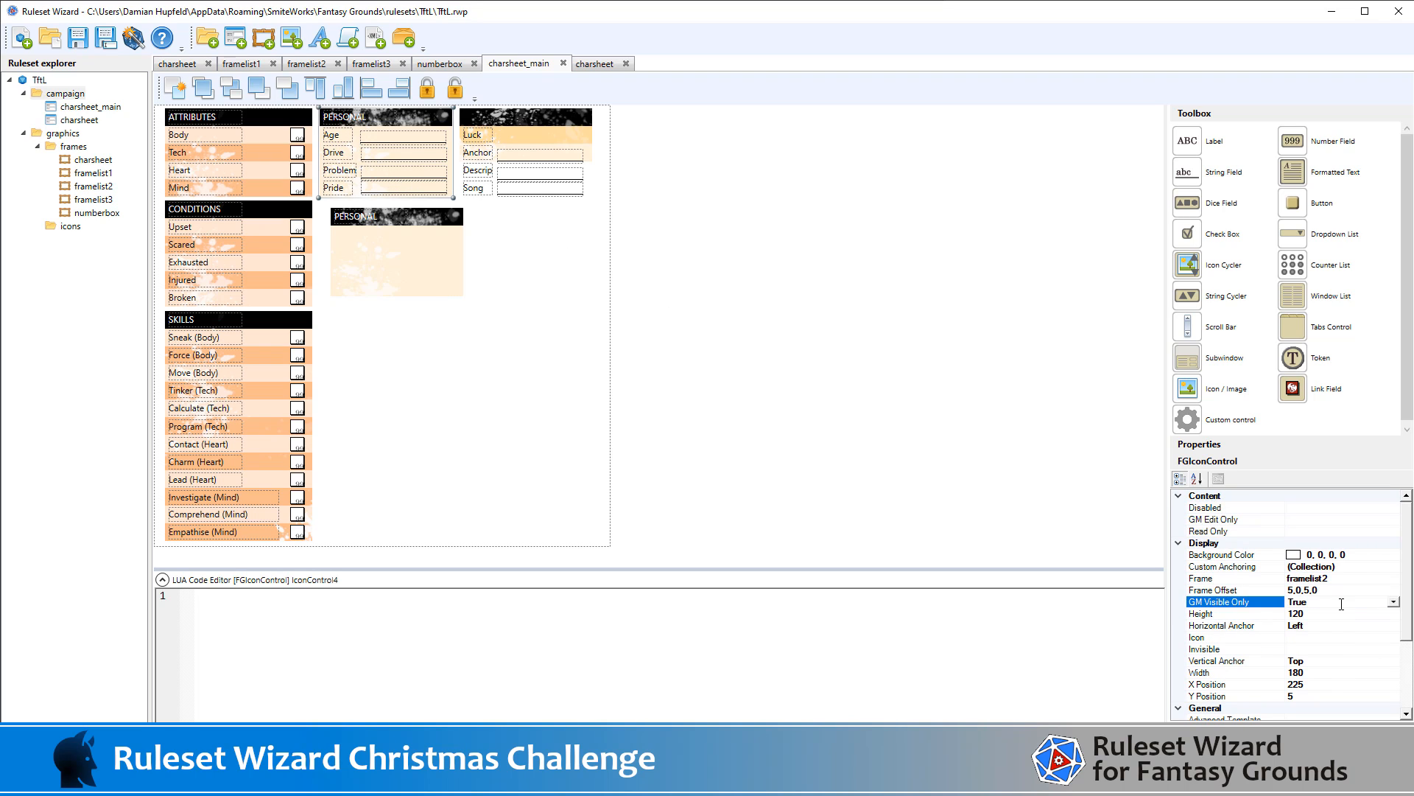
{"action": "left_click", "coordinate": [1393, 601]}
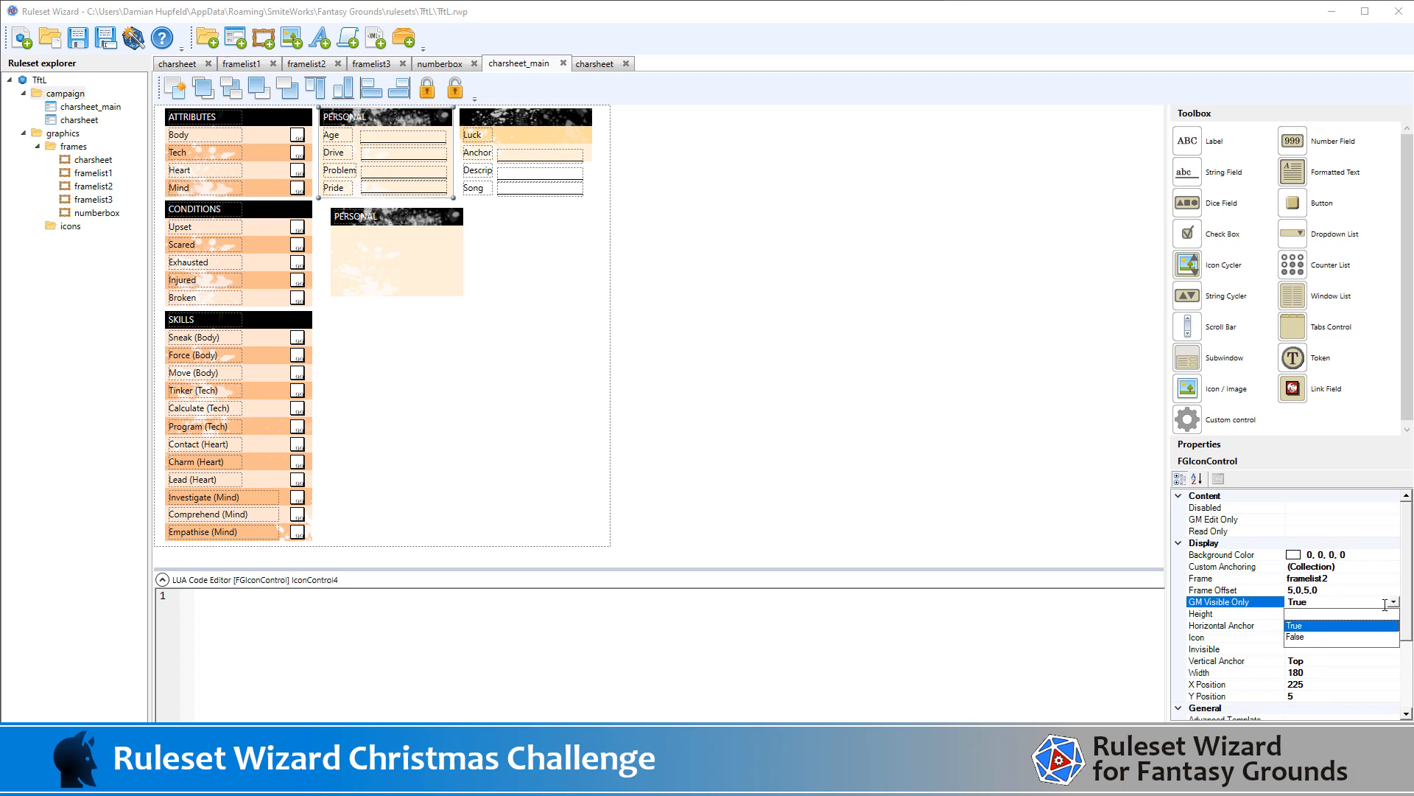
{"action": "left_click", "coordinate": [1354, 617]}
{"action": "left_click", "coordinate": [1267, 616]}
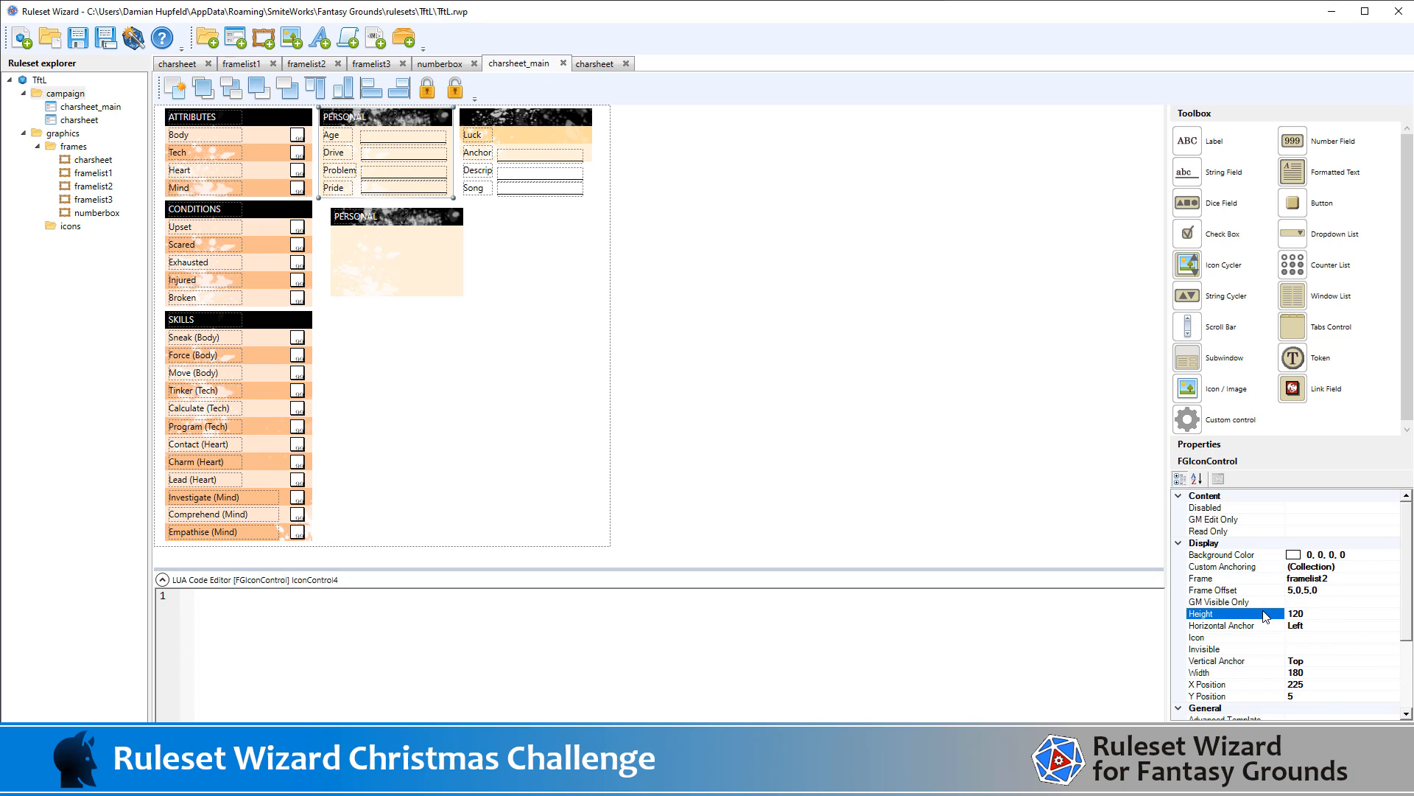
{"action": "type", "text": "72"}
{"action": "left_click", "coordinate": [809, 346]}
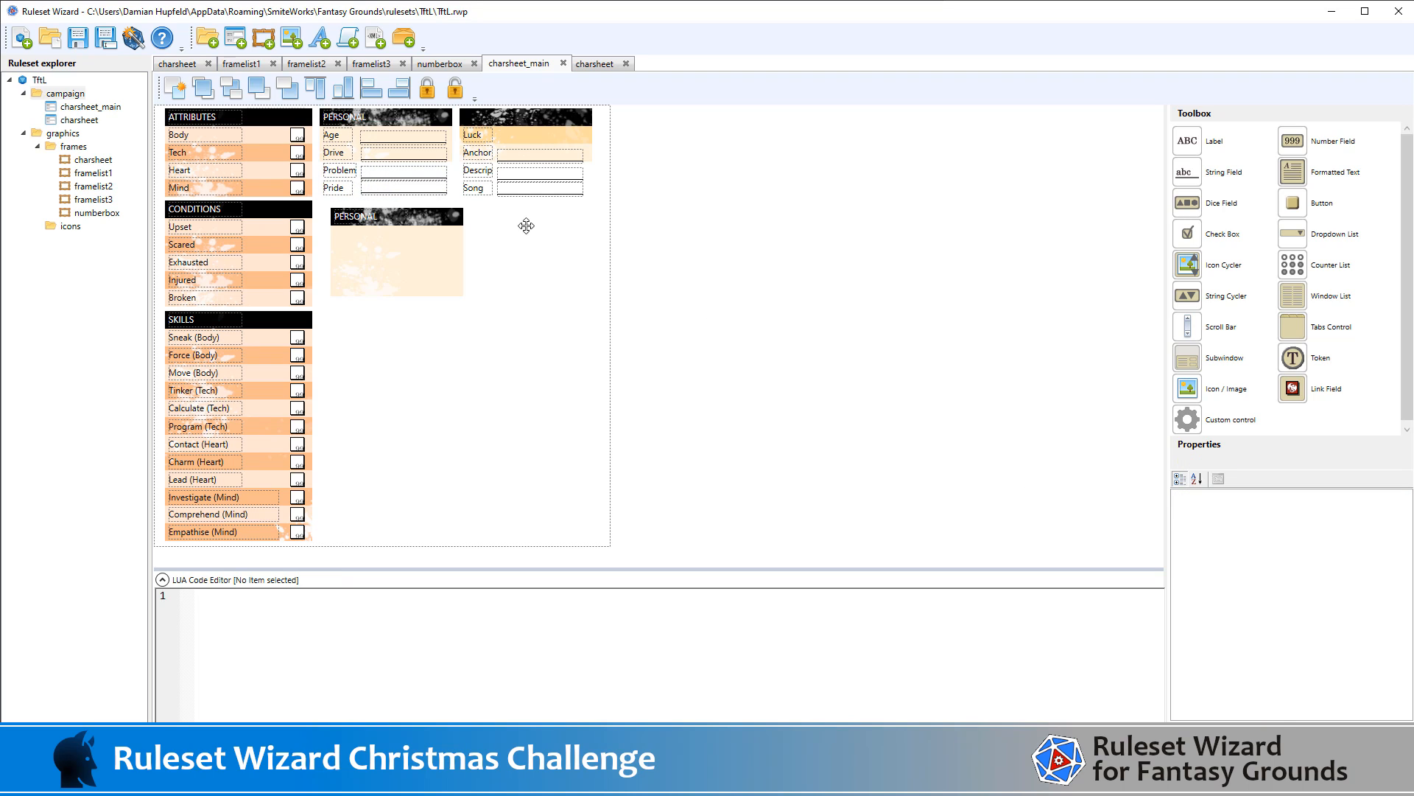
Move the lower framelist2 frame together with its PERSONAL label up to Y position 84
{"action": "left_click", "coordinate": [408, 218]}
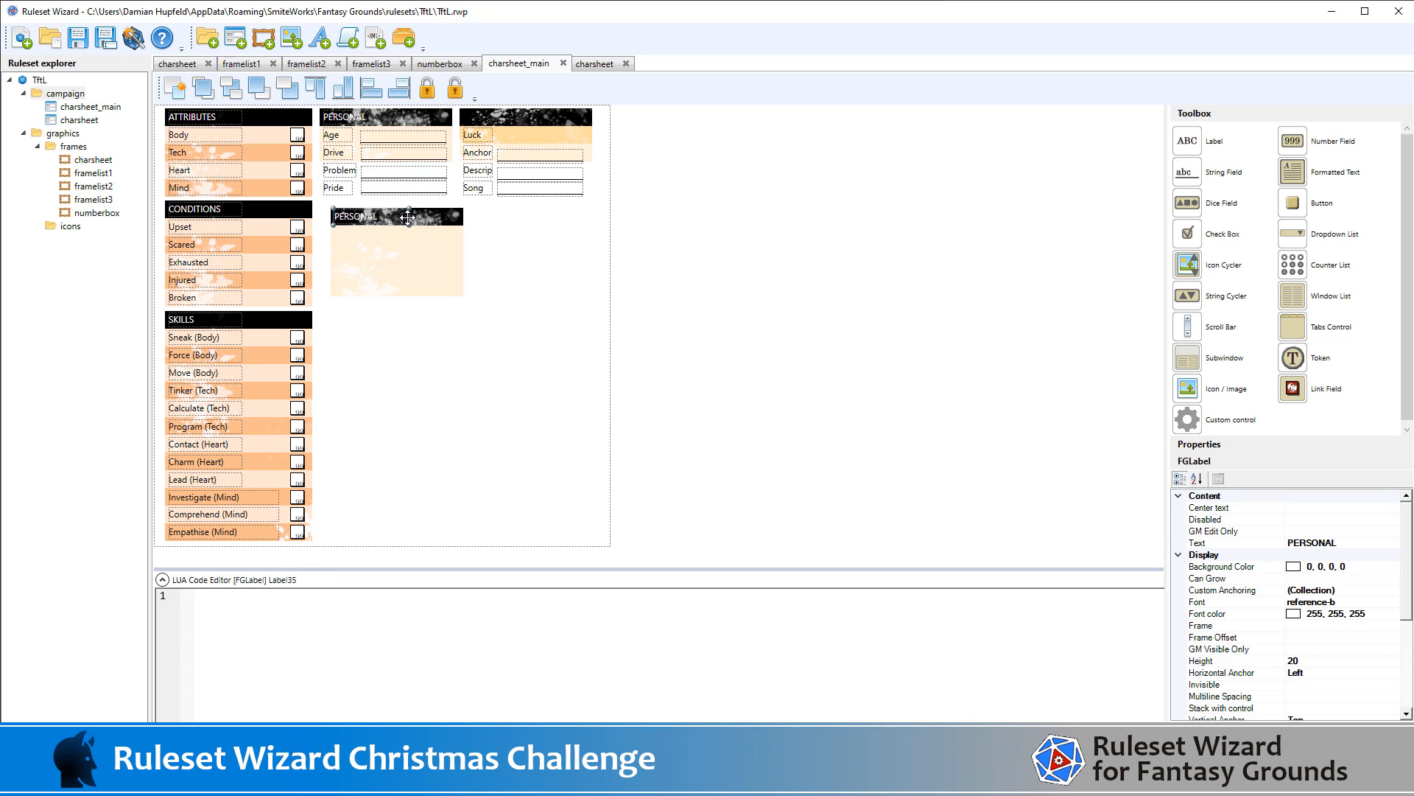
{"action": "key", "text": "Left"}
{"action": "key", "text": "Left"}
{"action": "key", "text": "Right"}
{"action": "key", "text": "Right"}
{"action": "left_click", "coordinate": [422, 263]}
{"action": "key", "text": "Up"}
{"action": "key", "text": "Up"}
{"action": "key", "text": "Up"}
{"action": "key", "text": "Up"}
{"action": "key", "text": "Up"}
{"action": "key", "text": "Up"}
{"action": "key", "text": "Up"}
{"action": "key", "text": "Up"}
{"action": "key", "text": "Up"}
{"action": "key", "text": "Up"}
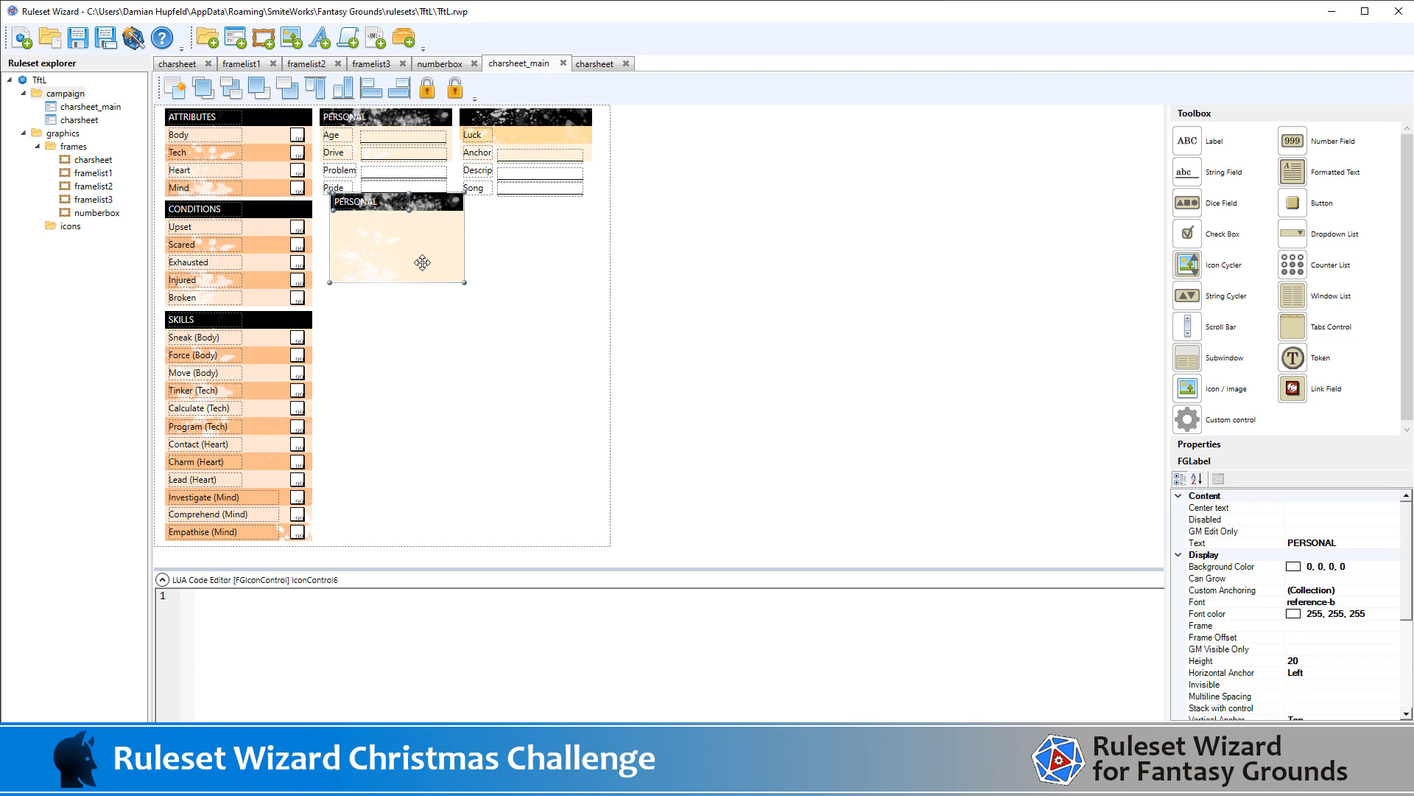
{"action": "key", "text": "Up"}
{"action": "key", "text": "Up"}
{"action": "key", "text": "Up"}
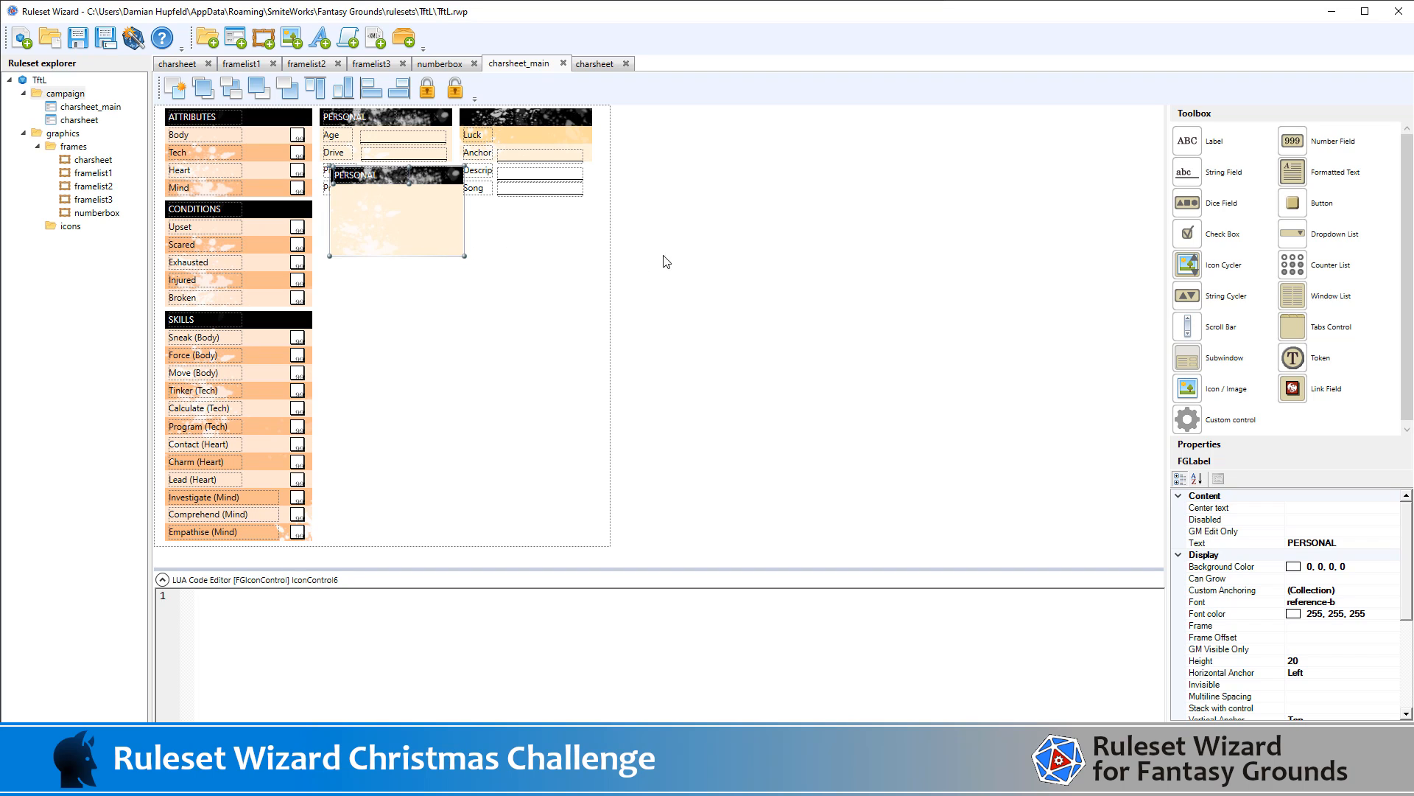
Bring the Problem, Pride, Descrip and Song labels and fields to the front with the lower PERSONAL label, and nudge them down
{"action": "left_click", "coordinate": [698, 249]}
{"action": "left_click_drag", "start_coordinate": [734, 223], "coordinate": [317, 165]}
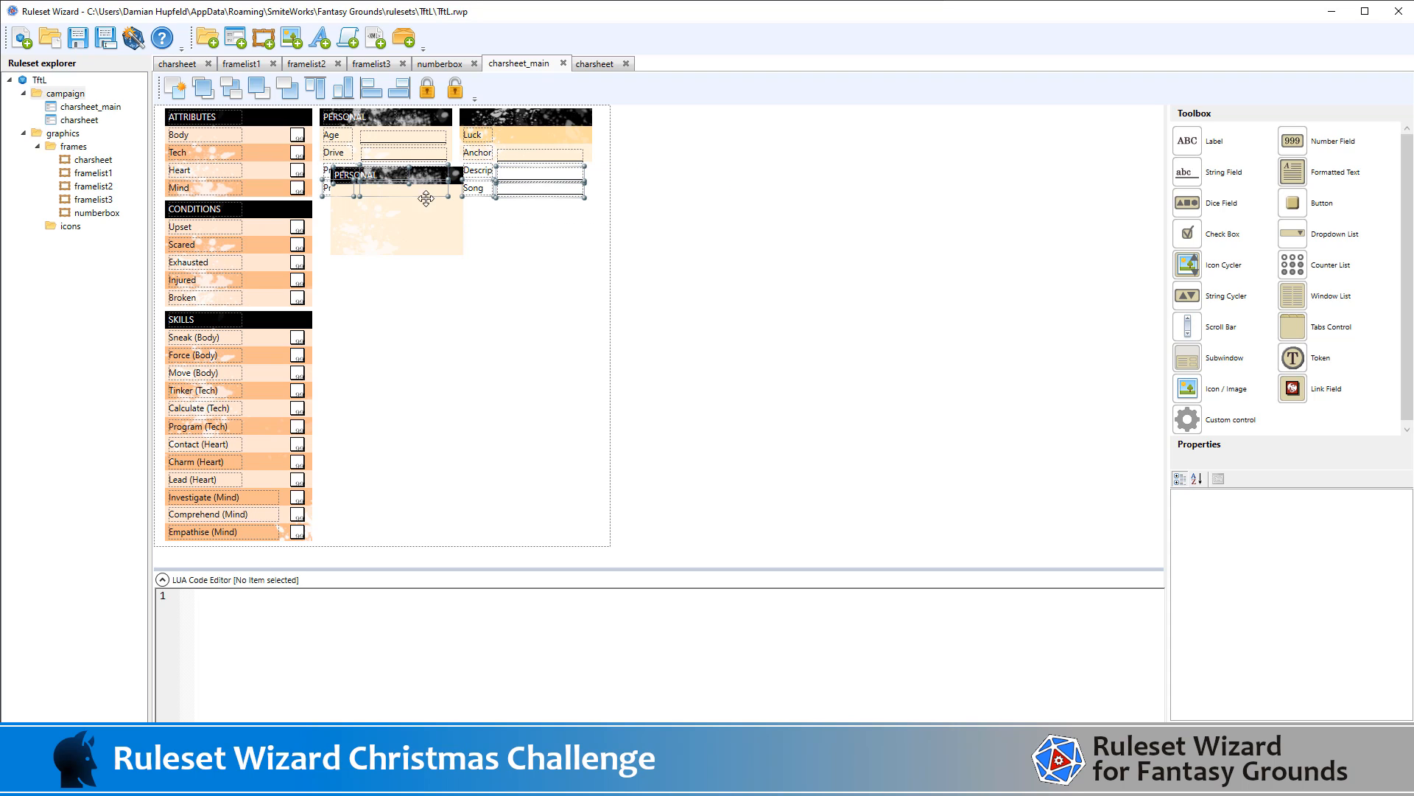
{"action": "left_click", "coordinate": [322, 167]}
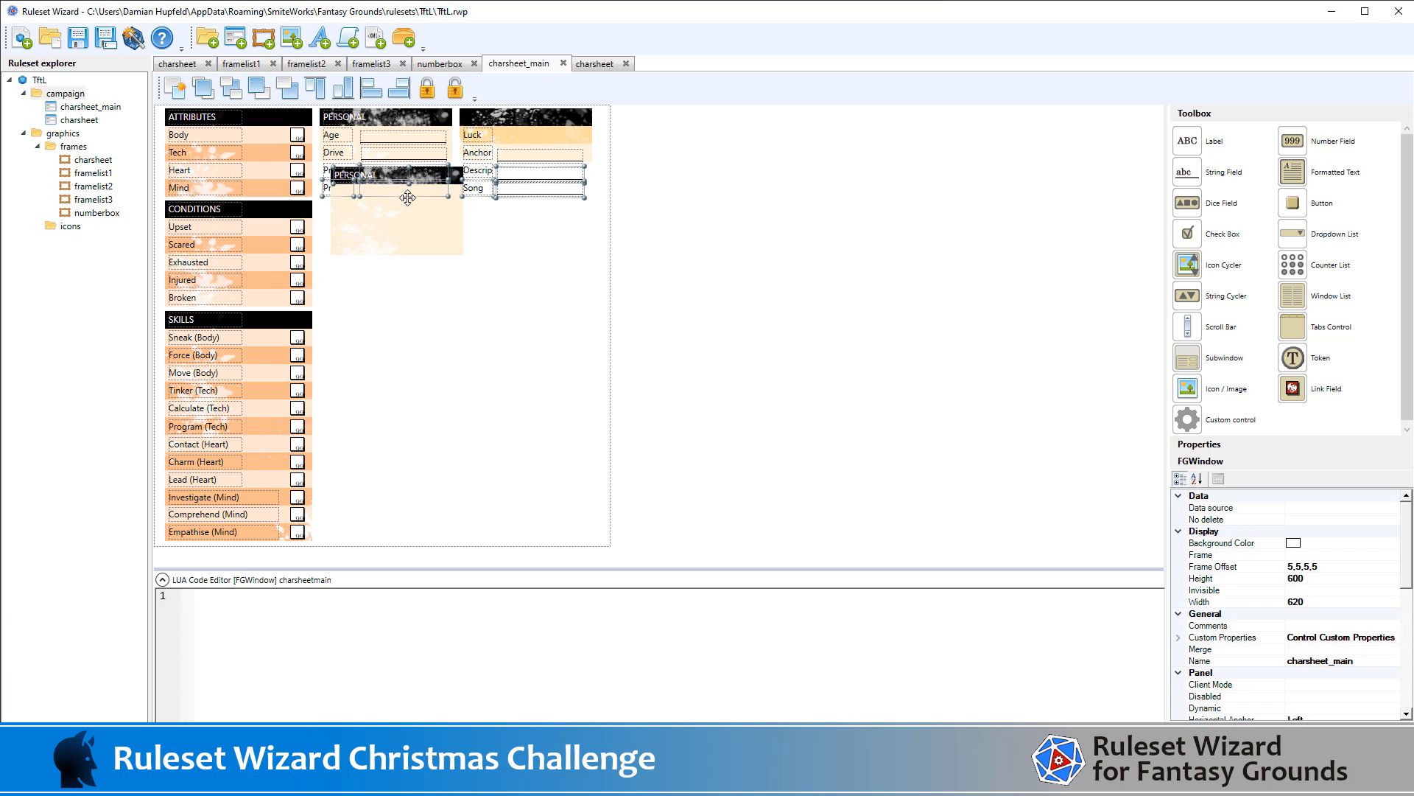
{"action": "left_click_drag", "start_coordinate": [713, 249], "coordinate": [313, 161]}
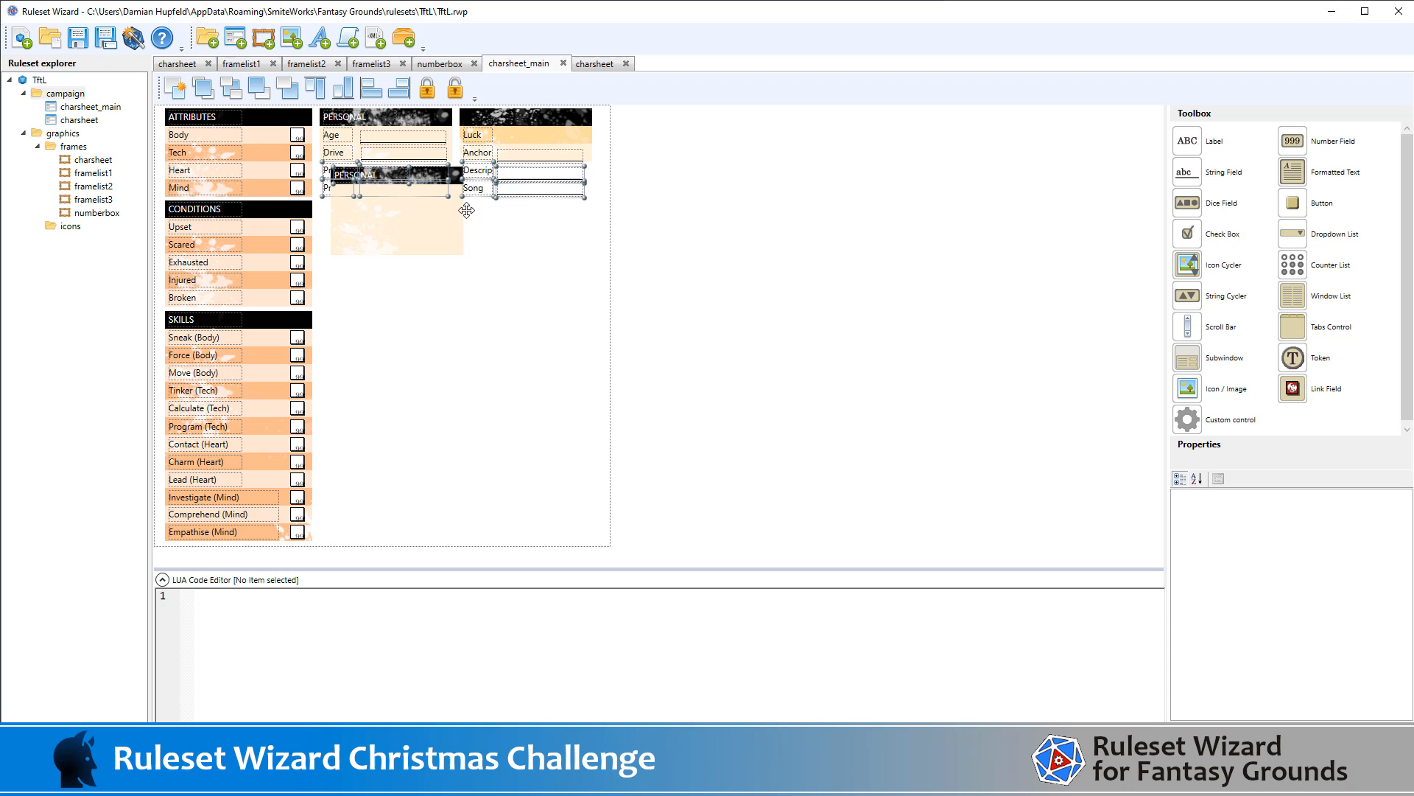
{"action": "left_click", "coordinate": [206, 89]}
{"action": "key", "text": "Down"}
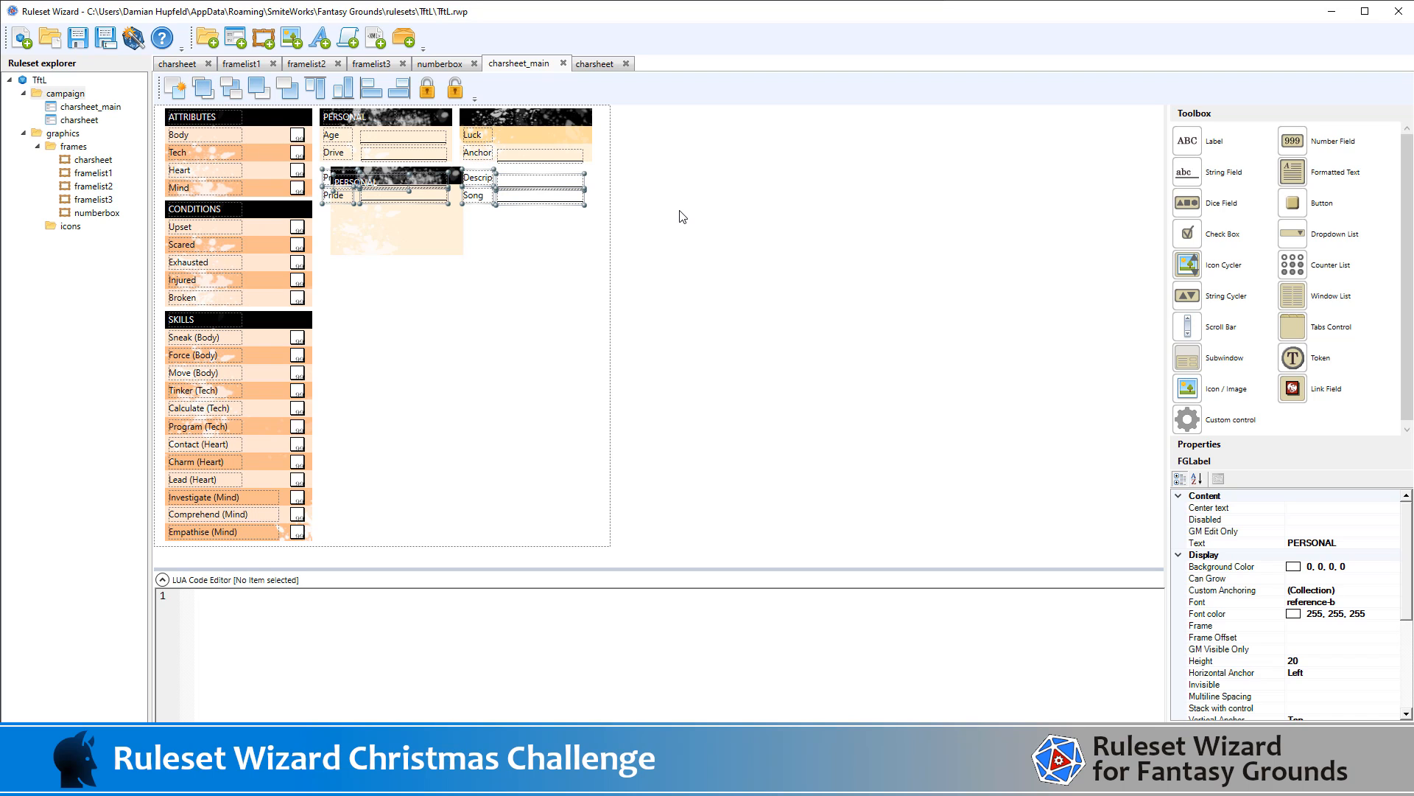
Align the lower framelist2 frame under the upper one at X position 225 and Y position 85
{"action": "left_click", "coordinate": [467, 221]}
{"action": "left_click", "coordinate": [449, 224]}
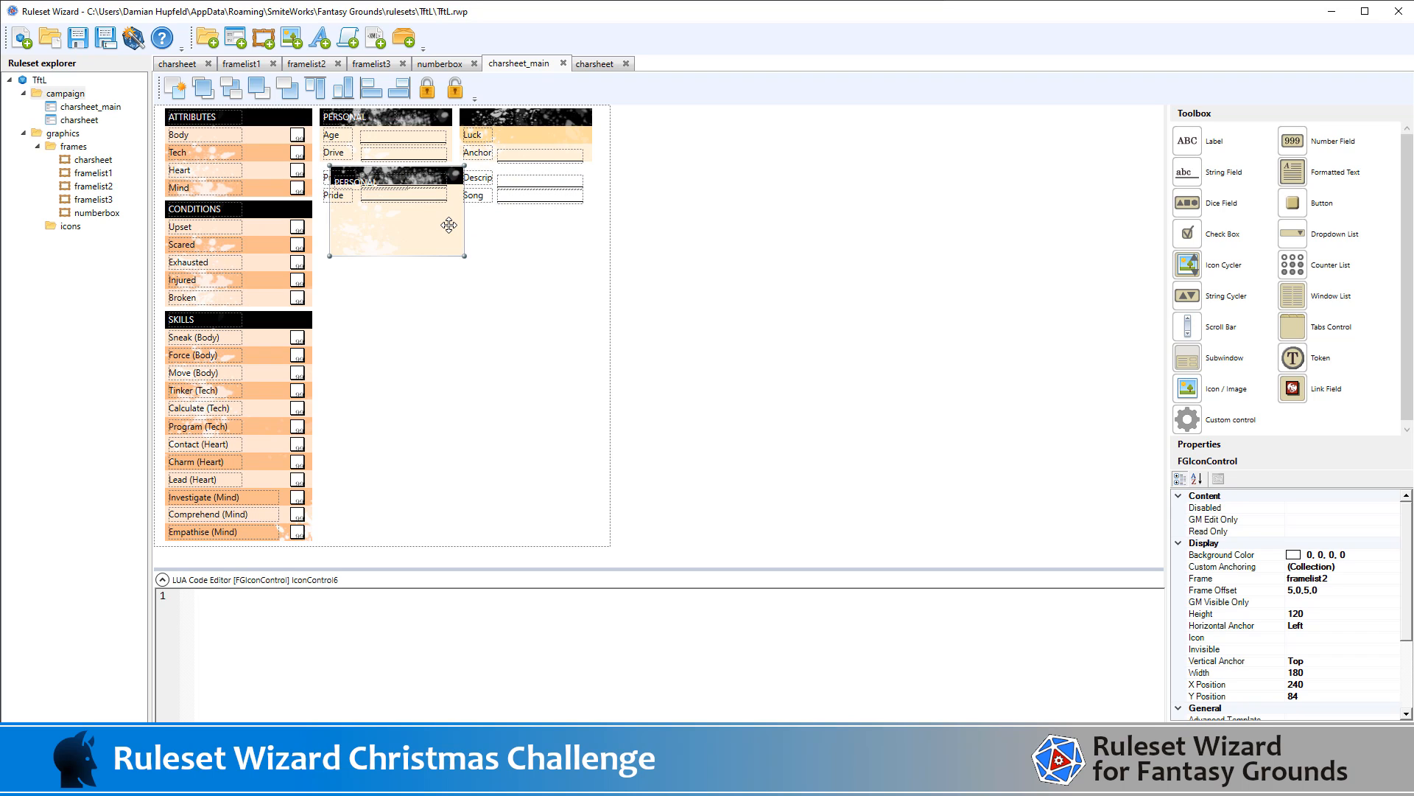
{"action": "key", "text": "Left"}
{"action": "key", "text": "Left"}
{"action": "key", "text": "Left"}
{"action": "key", "text": "Left"}
{"action": "key", "text": "Left"}
{"action": "key", "text": "Left"}
{"action": "key", "text": "Left"}
{"action": "key", "text": "Left"}
{"action": "key", "text": "Left"}
{"action": "key", "text": "Left"}
{"action": "key", "text": "Left"}
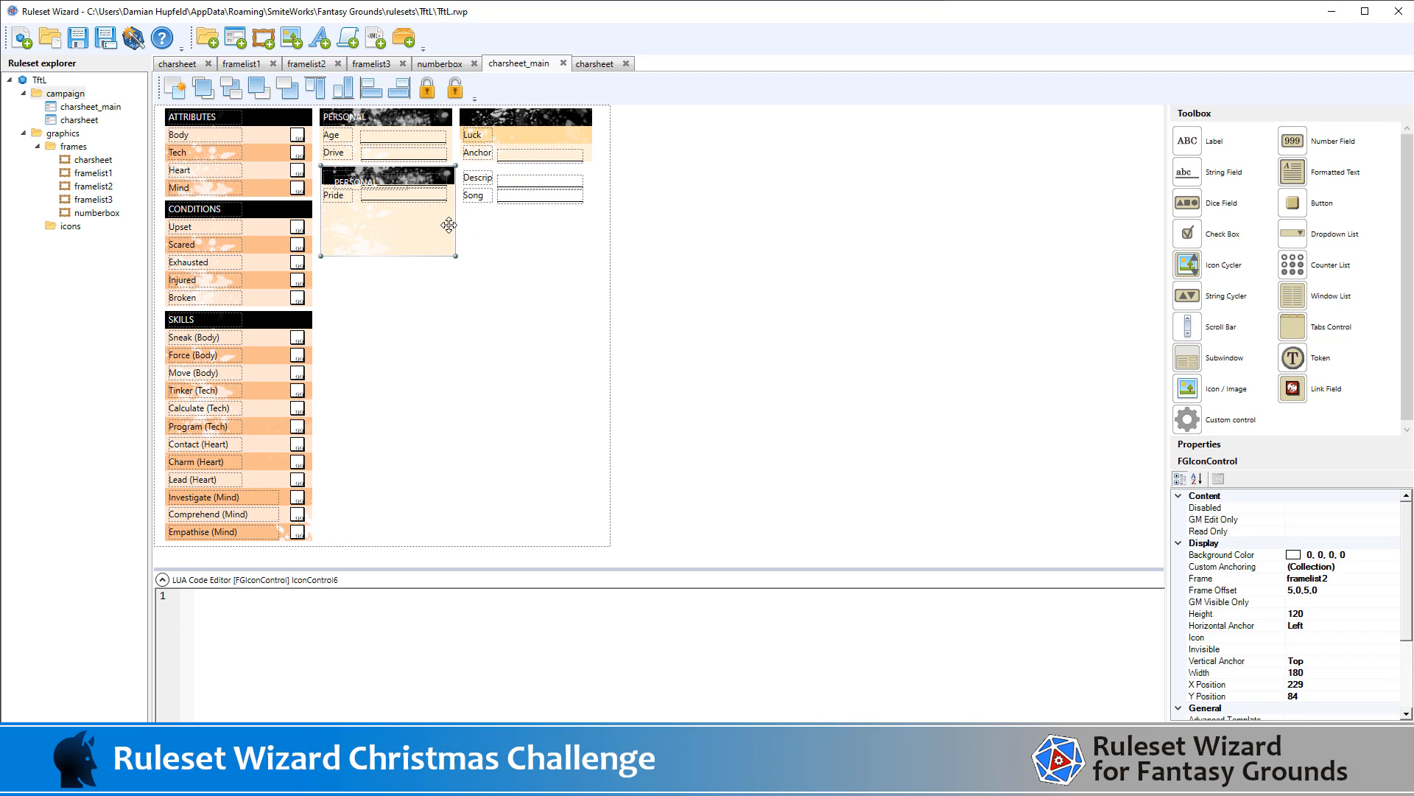
{"action": "key", "text": "Up"}
{"action": "key", "text": "Down"}
{"action": "key", "text": "Down"}
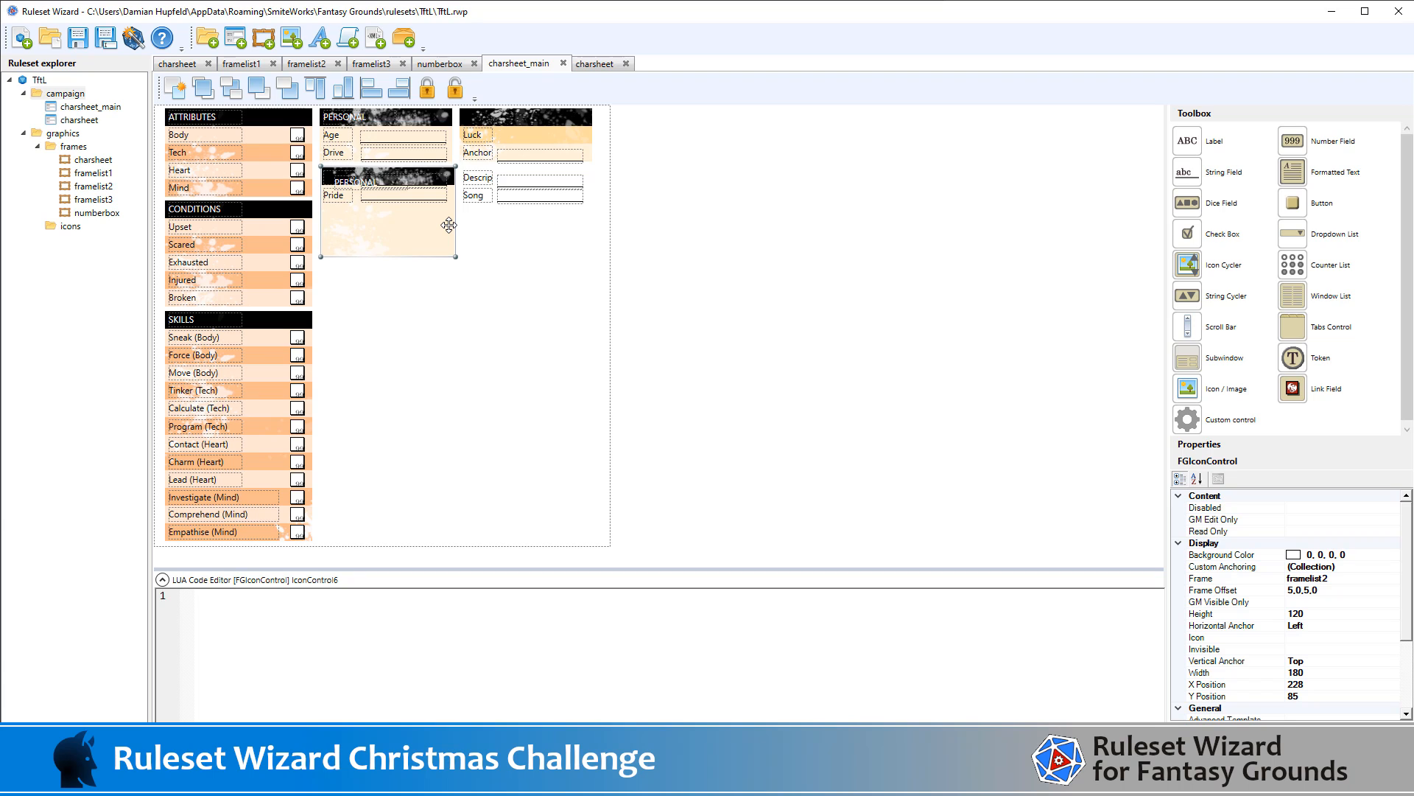
{"action": "key", "text": "Left"}
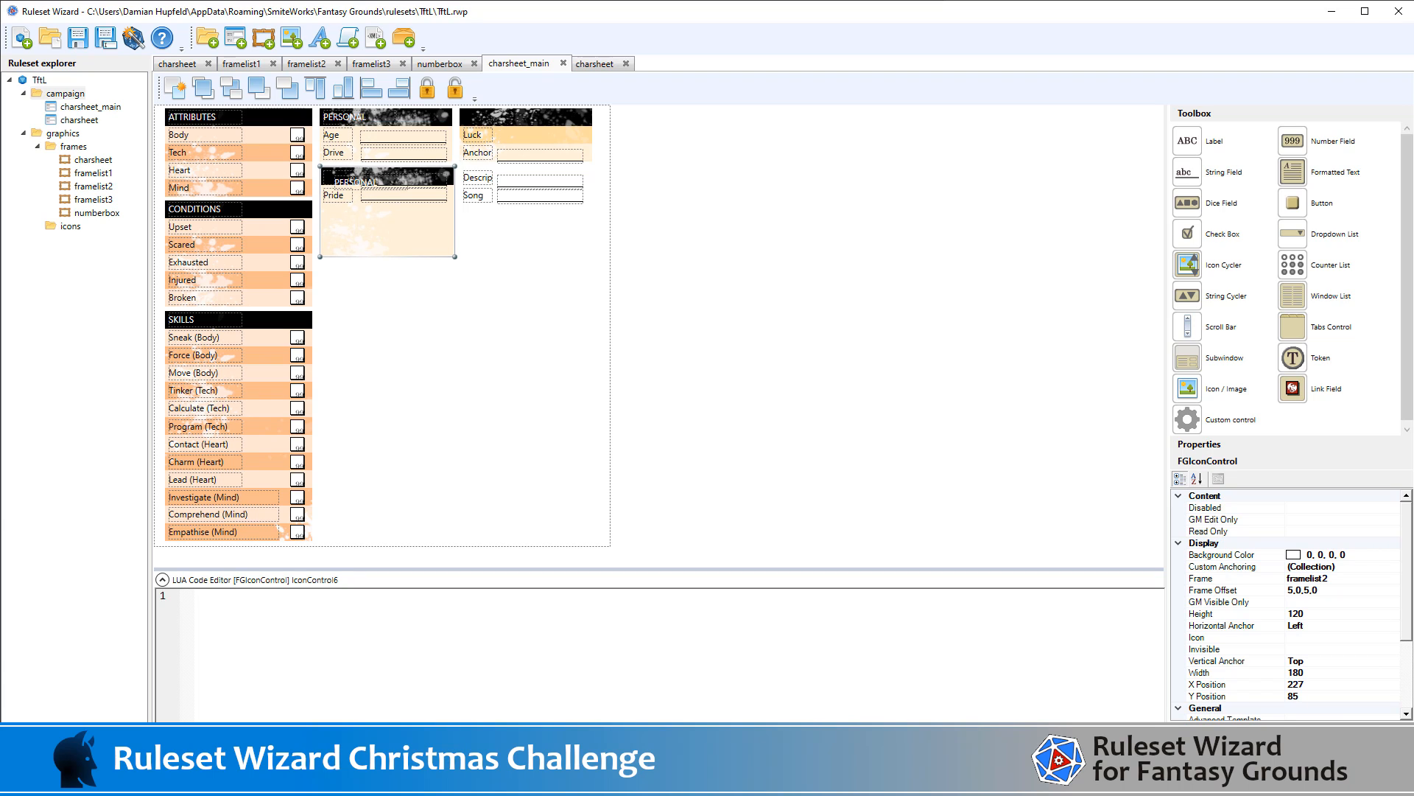
{"action": "left_click", "coordinate": [1335, 684]}
{"action": "type", "text": "2"}
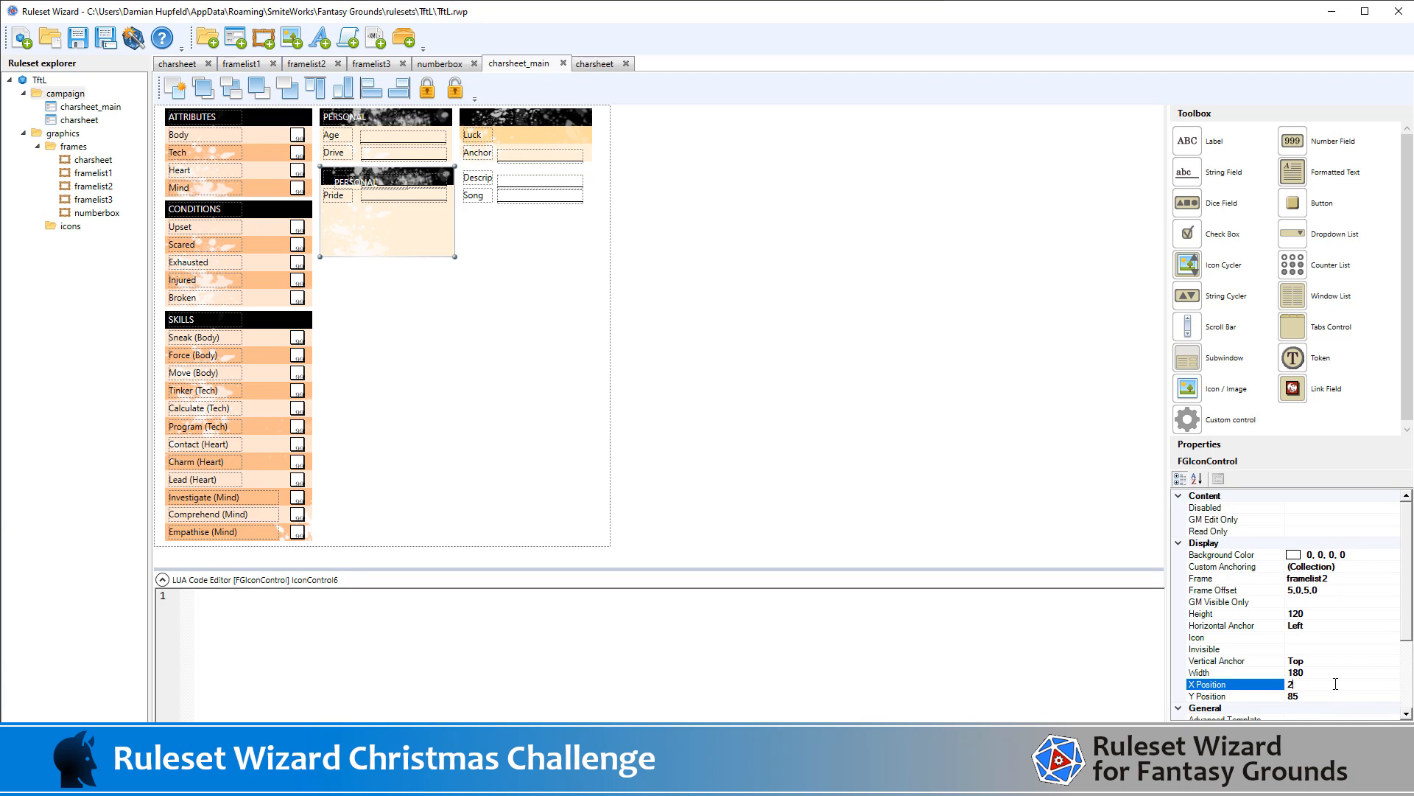
{"action": "left_click", "coordinate": [1338, 697]}
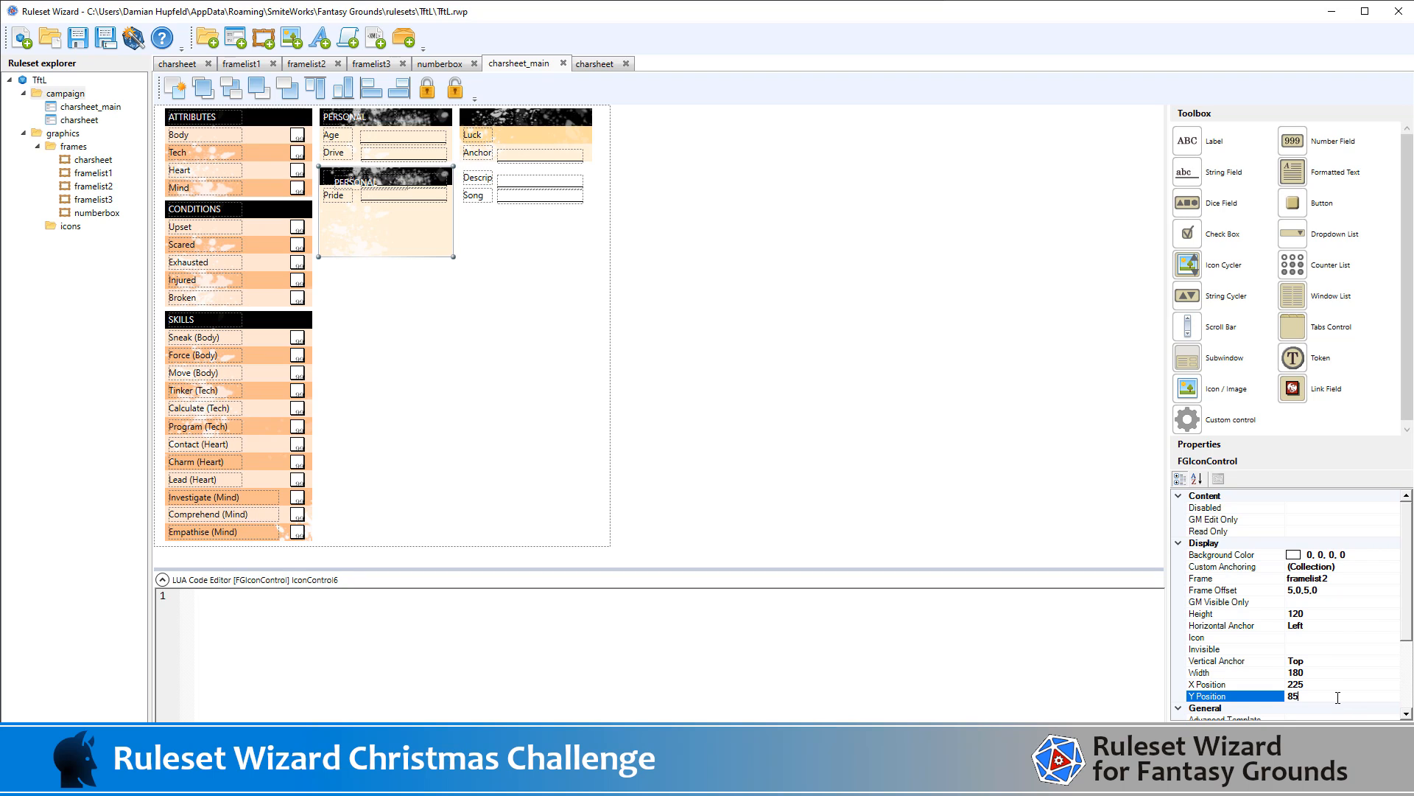
Widen the lower framelist2 frame across both personal columns by setting its width to 370
{"action": "left_click", "coordinate": [584, 235]}
{"action": "left_click", "coordinate": [440, 232]}
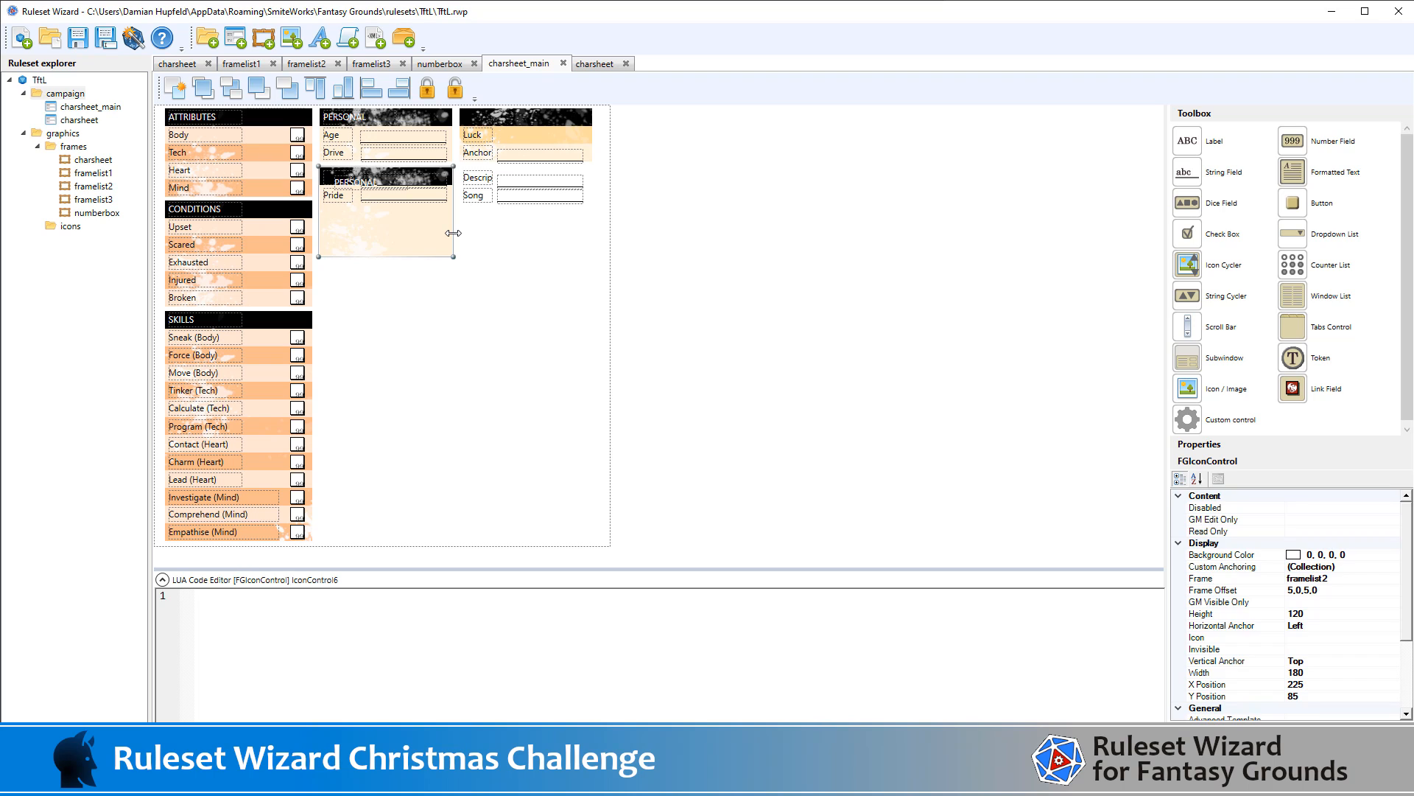
{"action": "left_click_drag", "start_coordinate": [454, 232], "coordinate": [592, 232]}
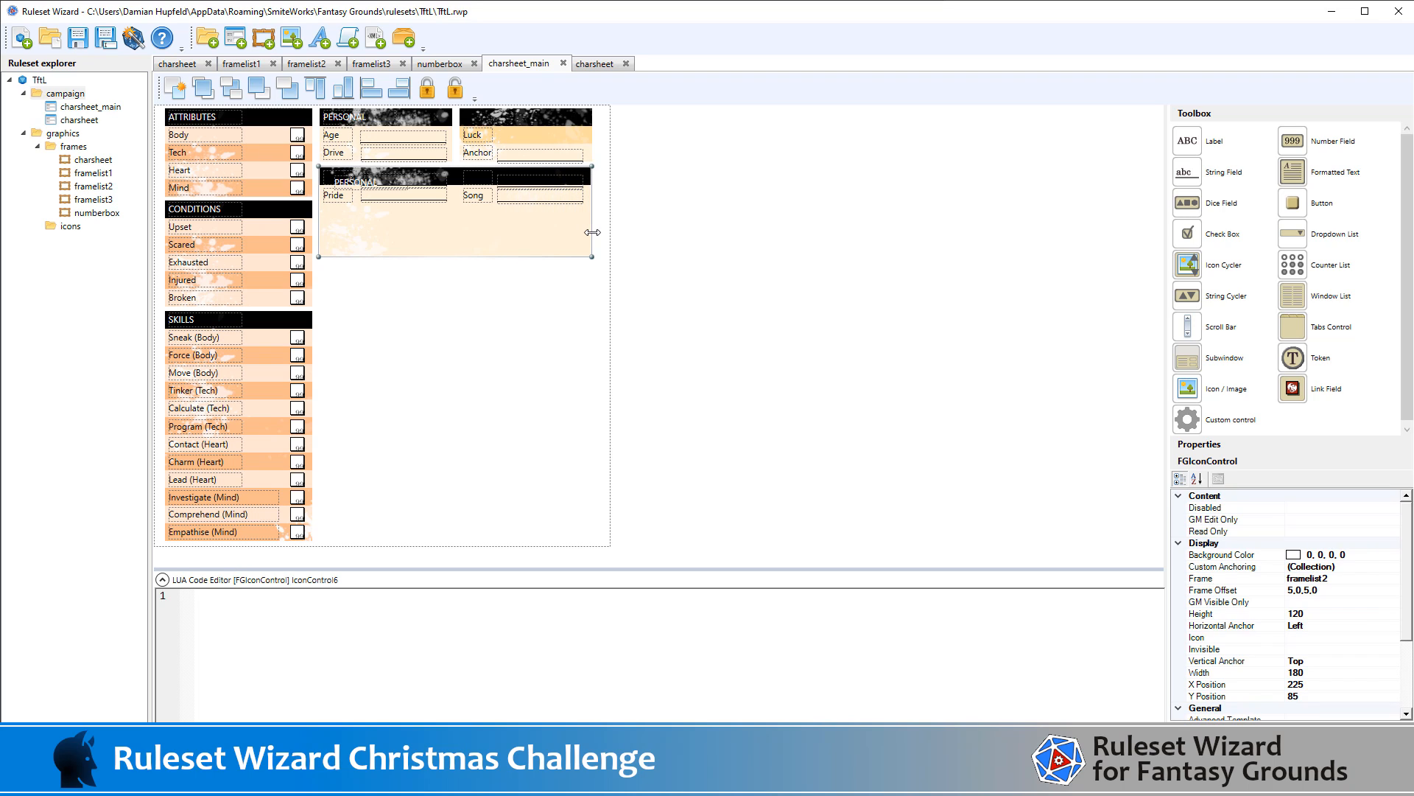
{"action": "left_click", "coordinate": [1325, 673]}
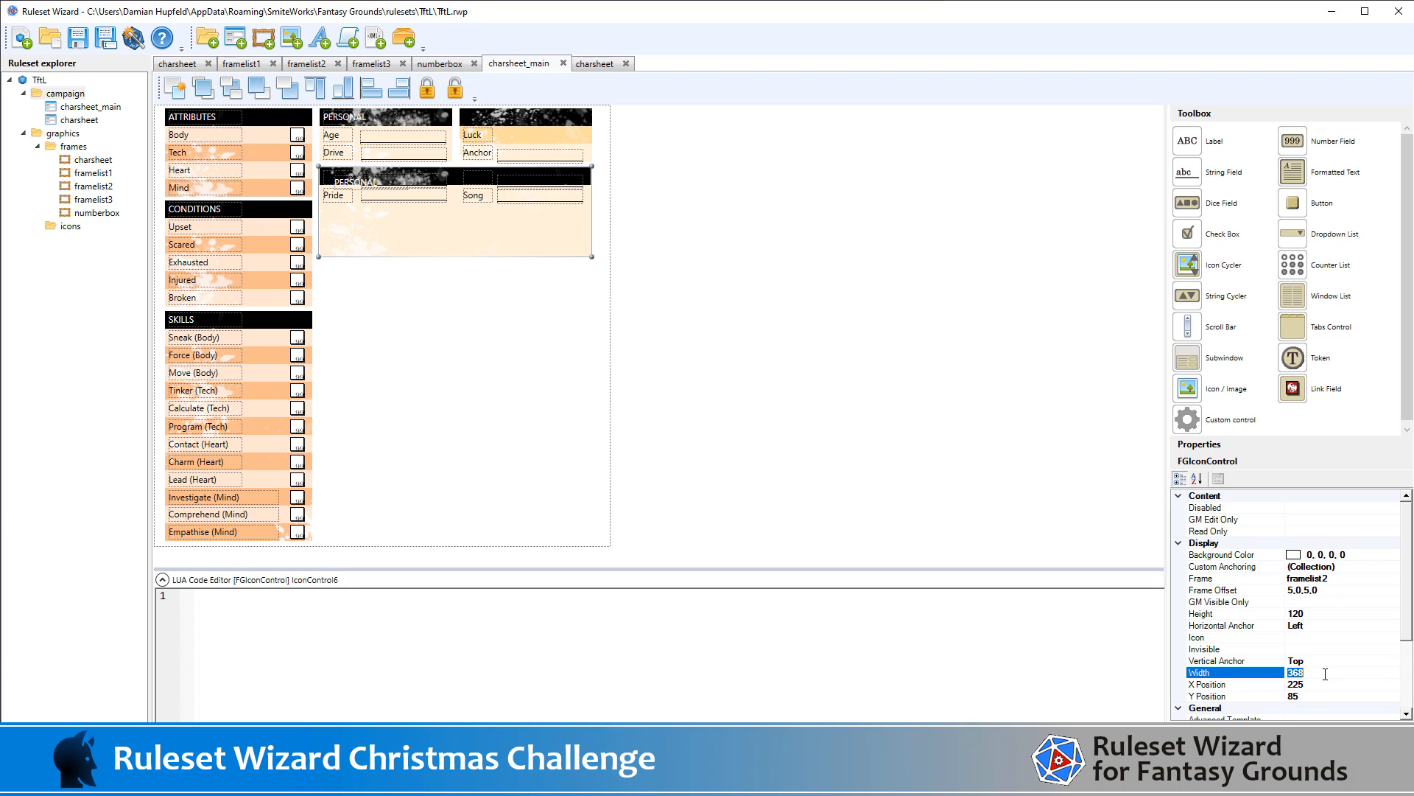
{"action": "type", "text": "370"}
{"action": "left_click", "coordinate": [851, 371]}
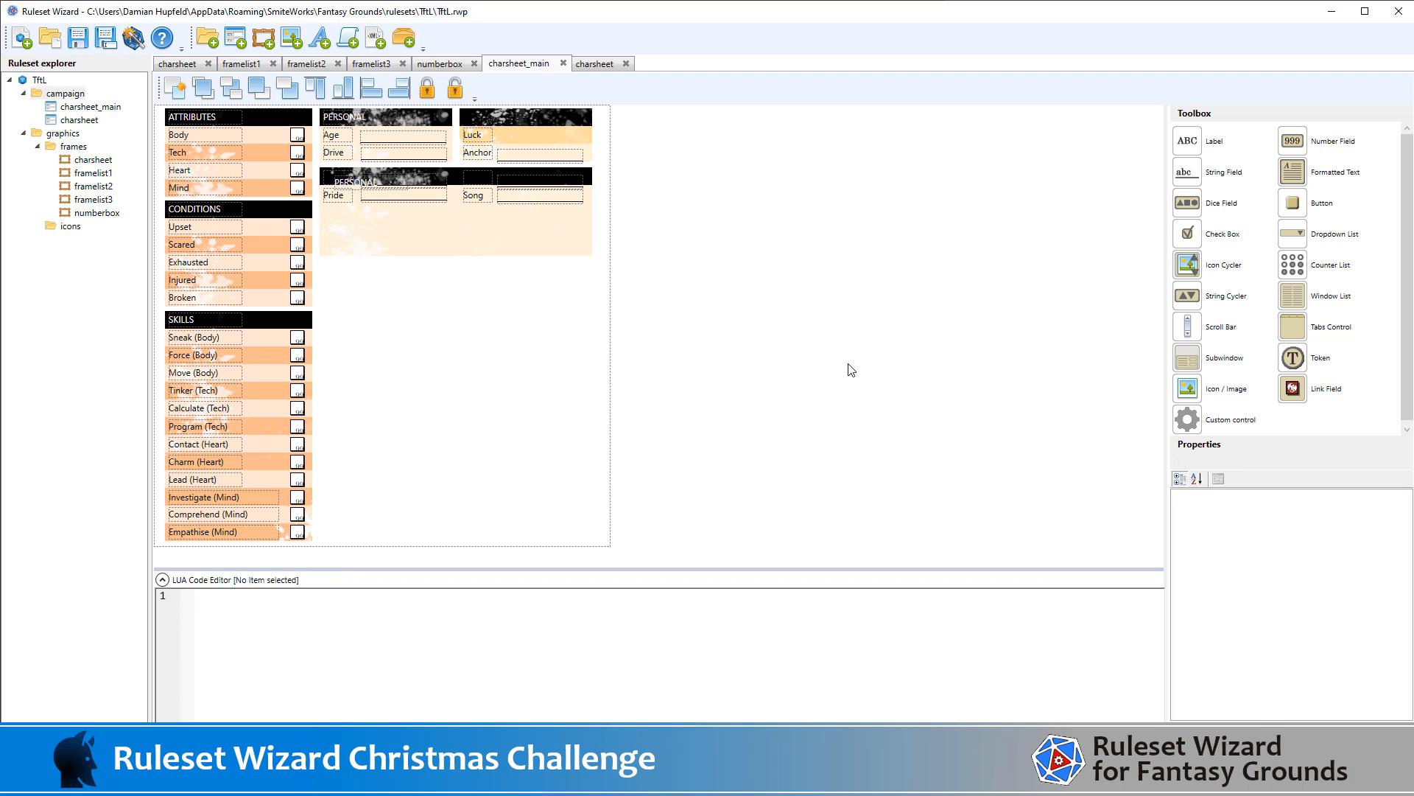
Move the Problem, Pride, Descrip and Song labels and fields down below the lower frame's black header
{"action": "left_click", "coordinate": [340, 177]}
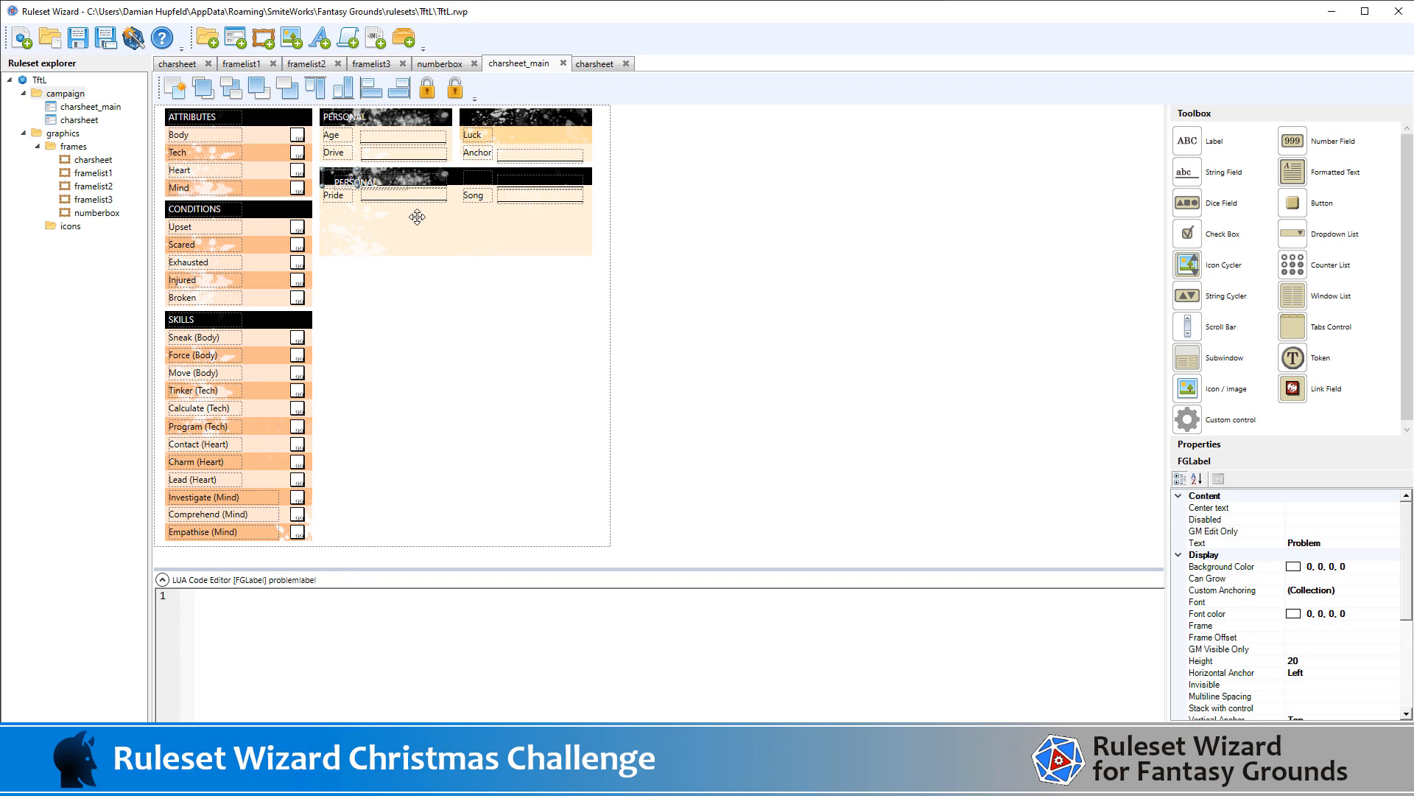
{"action": "left_click", "coordinate": [682, 230]}
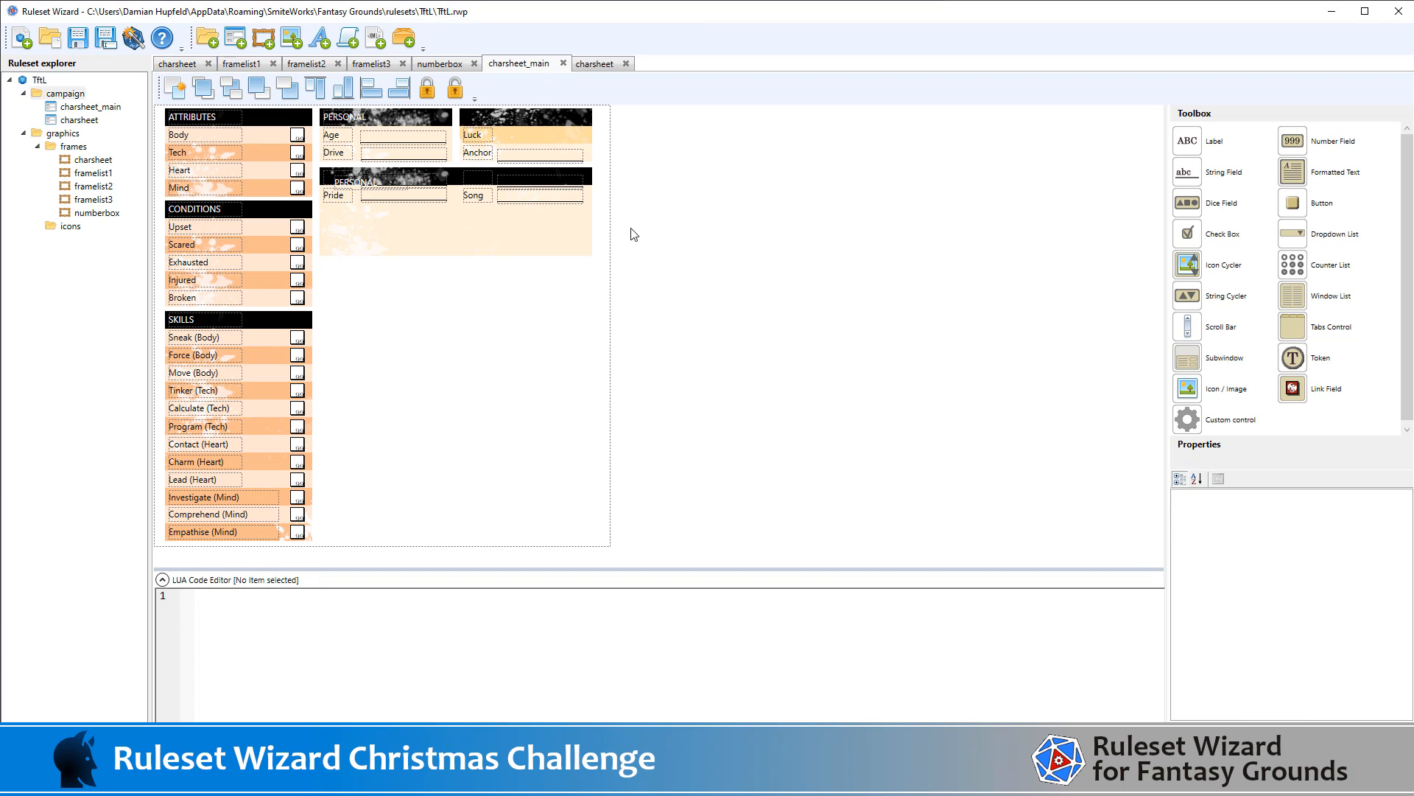
{"action": "left_click_drag", "start_coordinate": [700, 233], "coordinate": [324, 175]}
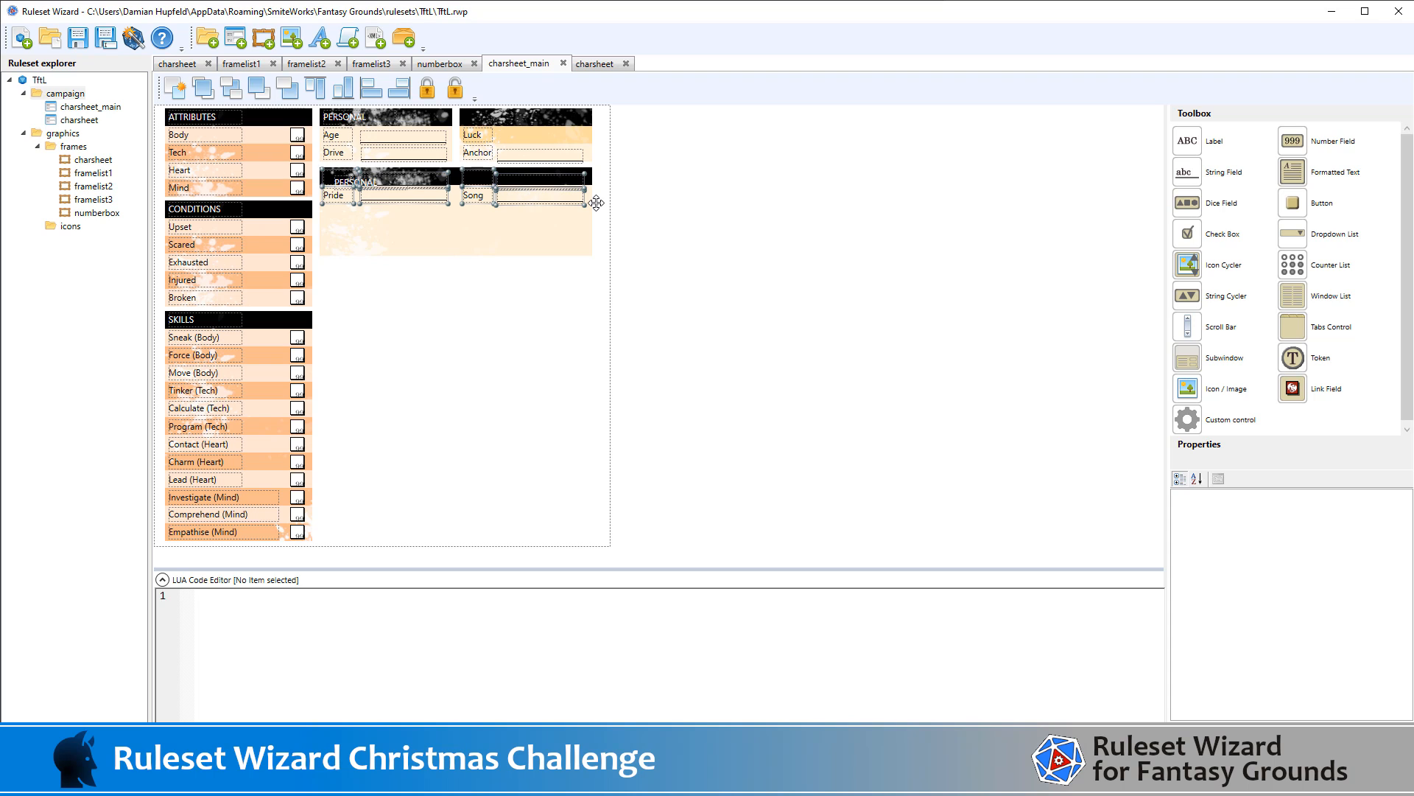
{"action": "key", "text": "Down"}
{"action": "key", "text": "Down"}
{"action": "key", "text": "Down"}
{"action": "key", "text": "Up"}
{"action": "key", "text": "Up"}
{"action": "key", "text": "Up"}
{"action": "key", "text": "Up"}
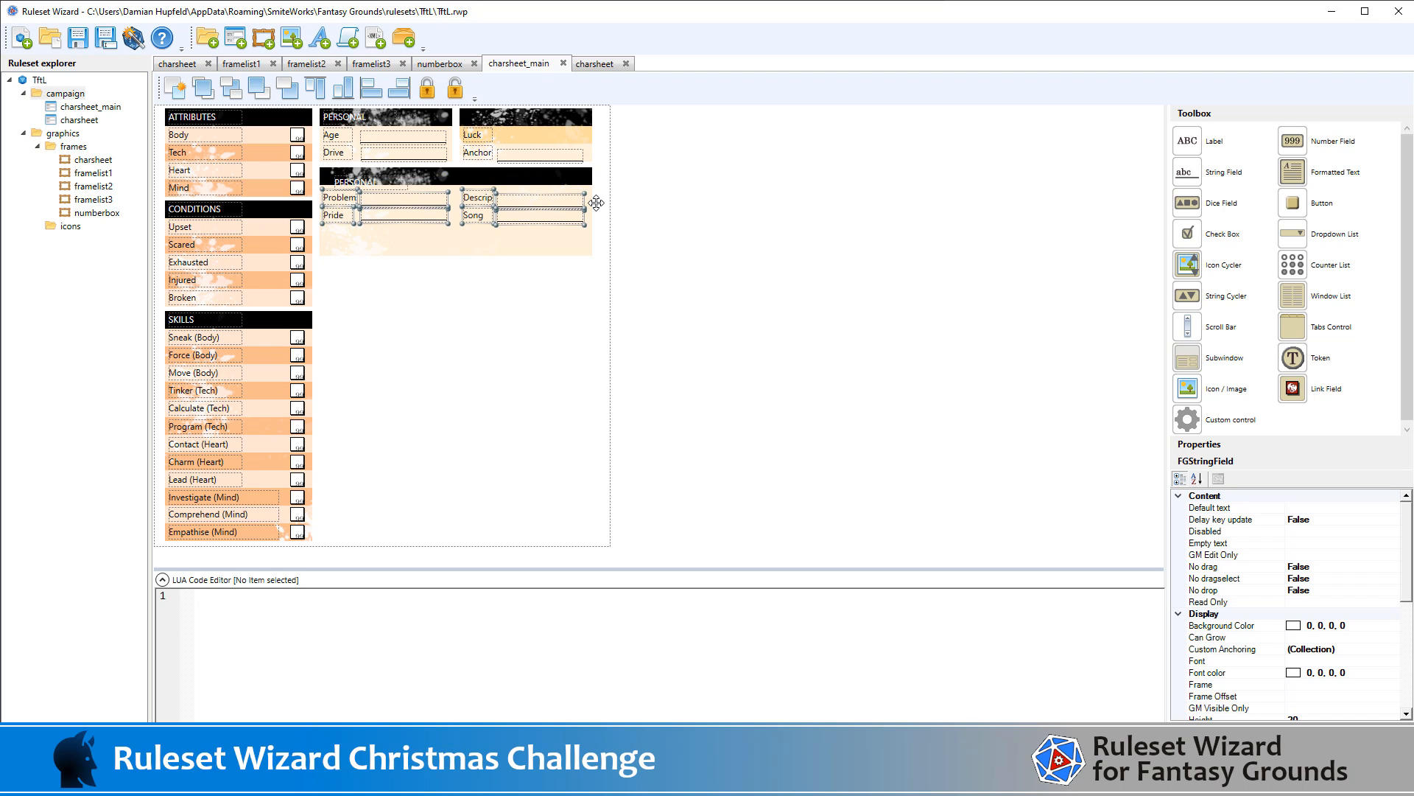
Nudge the four lower field rows up slightly, and lower the Descrip and Song labels and fields beneath the level of the Pride row
{"action": "key", "text": "Up"}
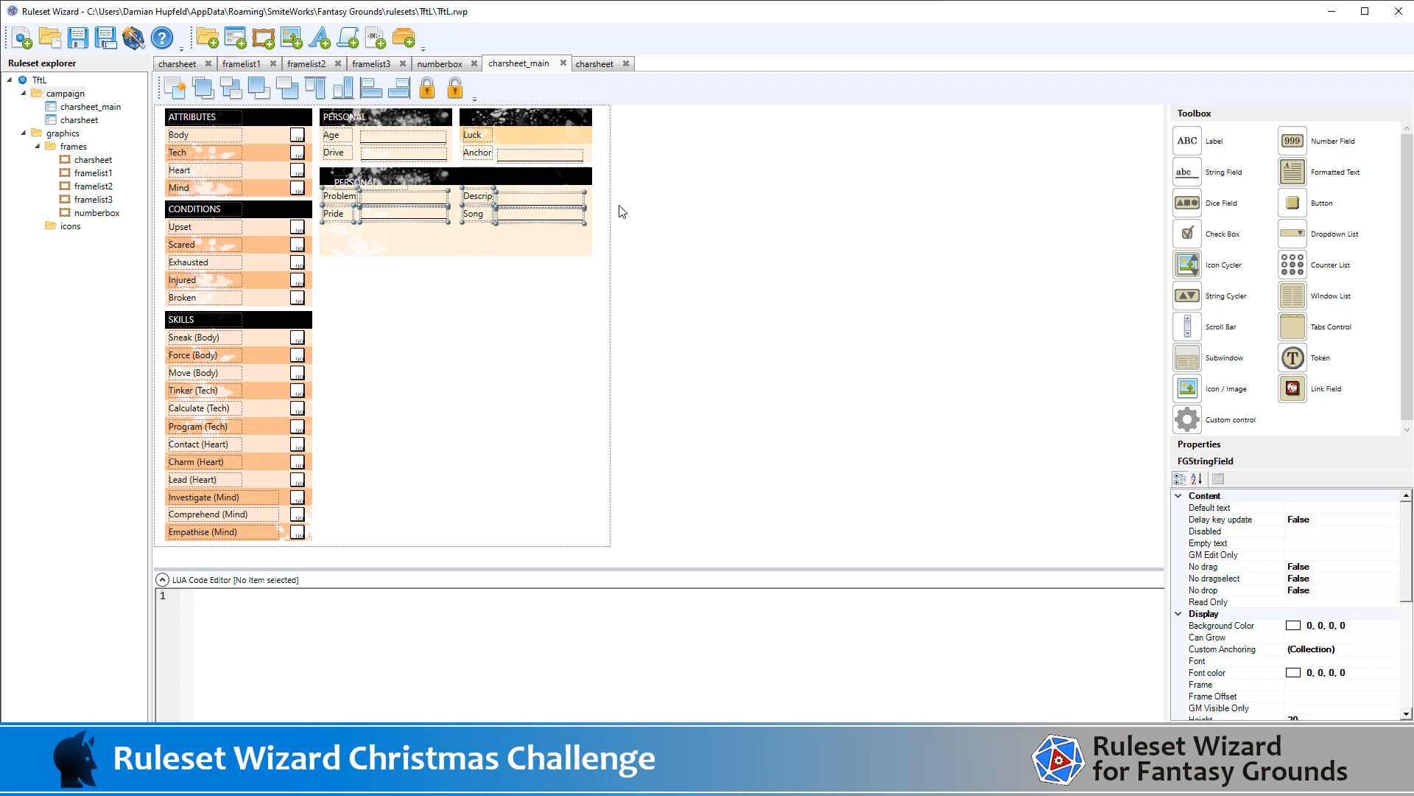
{"action": "left_click", "coordinate": [672, 249]}
{"action": "left_click_drag", "start_coordinate": [712, 252], "coordinate": [463, 178]}
{"action": "key", "text": "Down"}
{"action": "key", "text": "Down"}
{"action": "key", "text": "Down"}
{"action": "key", "text": "Down"}
{"action": "key", "text": "Down"}
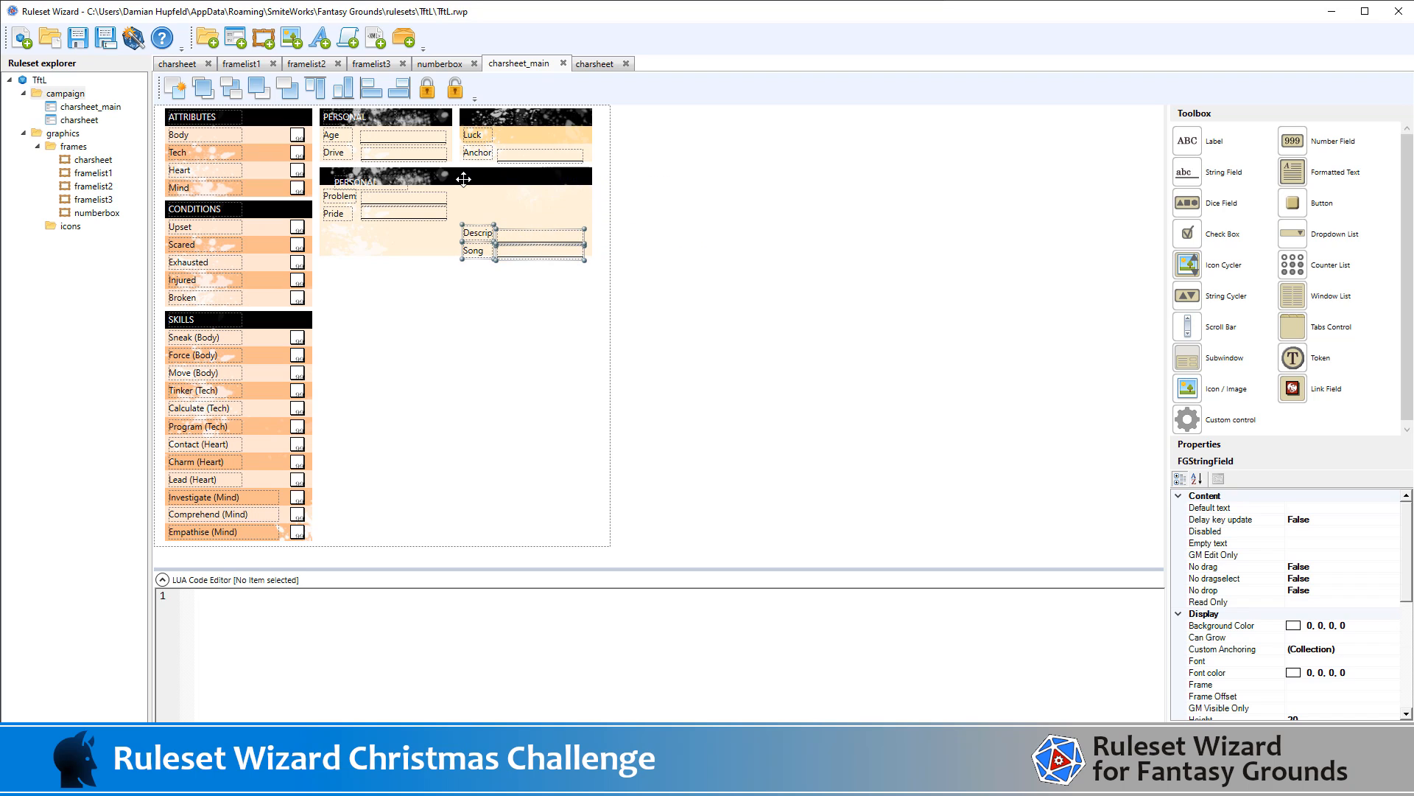
Shift the Descrip and Song labels and fields into the left column, directly under the Pride row
{"action": "key", "text": "Left"}
{"action": "key", "text": "Left"}
{"action": "key", "text": "Left"}
{"action": "key", "text": "Left"}
{"action": "key", "text": "Left"}
{"action": "key", "text": "Left"}
{"action": "key", "text": "Left"}
{"action": "key", "text": "Left"}
{"action": "key", "text": "Left"}
{"action": "key", "text": "Left"}
{"action": "key", "text": "Left"}
{"action": "key", "text": "Left"}
{"action": "key", "text": "Left"}
{"action": "key", "text": "Left"}
{"action": "key", "text": "Left"}
{"action": "key", "text": "Left"}
{"action": "key", "text": "Left"}
{"action": "key", "text": "Left"}
{"action": "key", "text": "Left"}
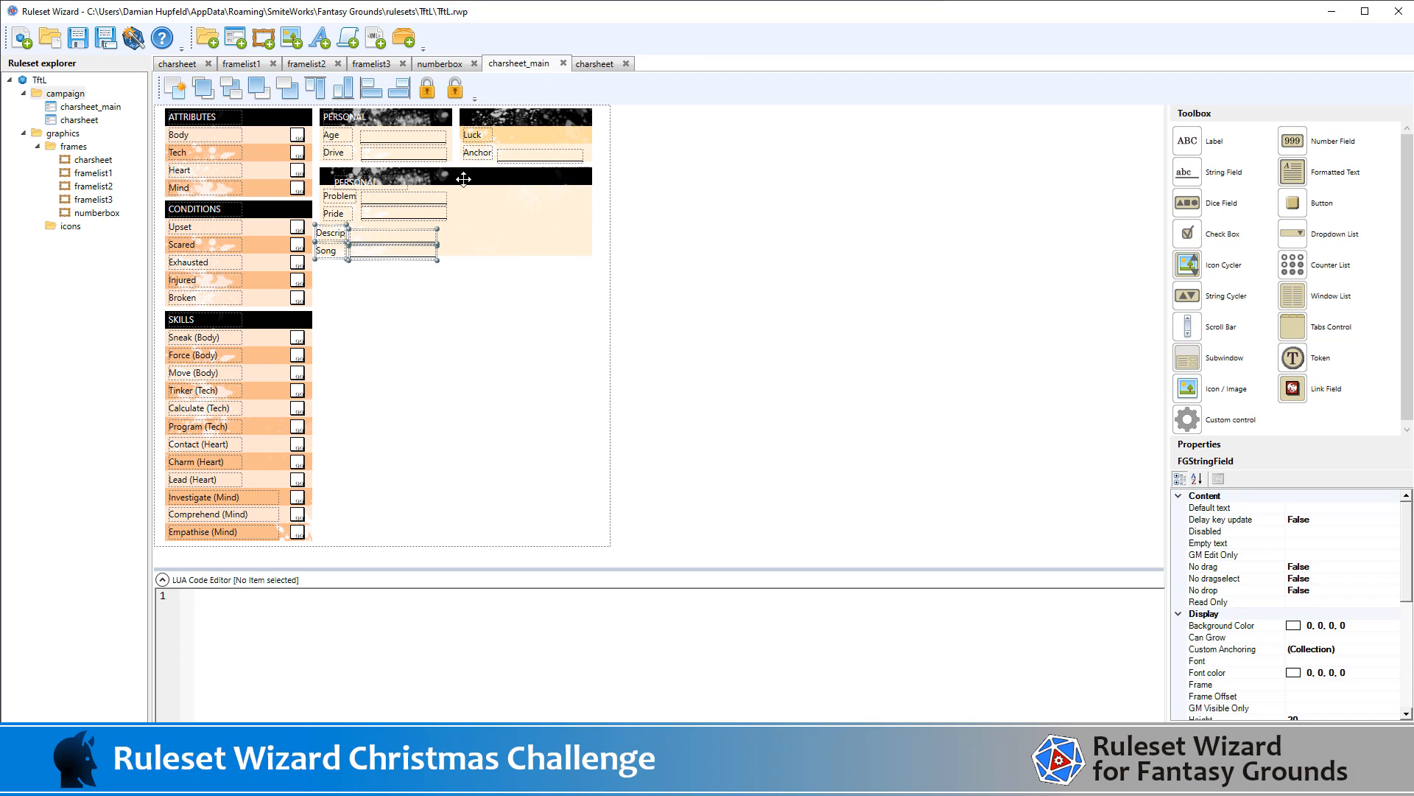
{"action": "key", "text": "Up"}
{"action": "key", "text": "Up"}
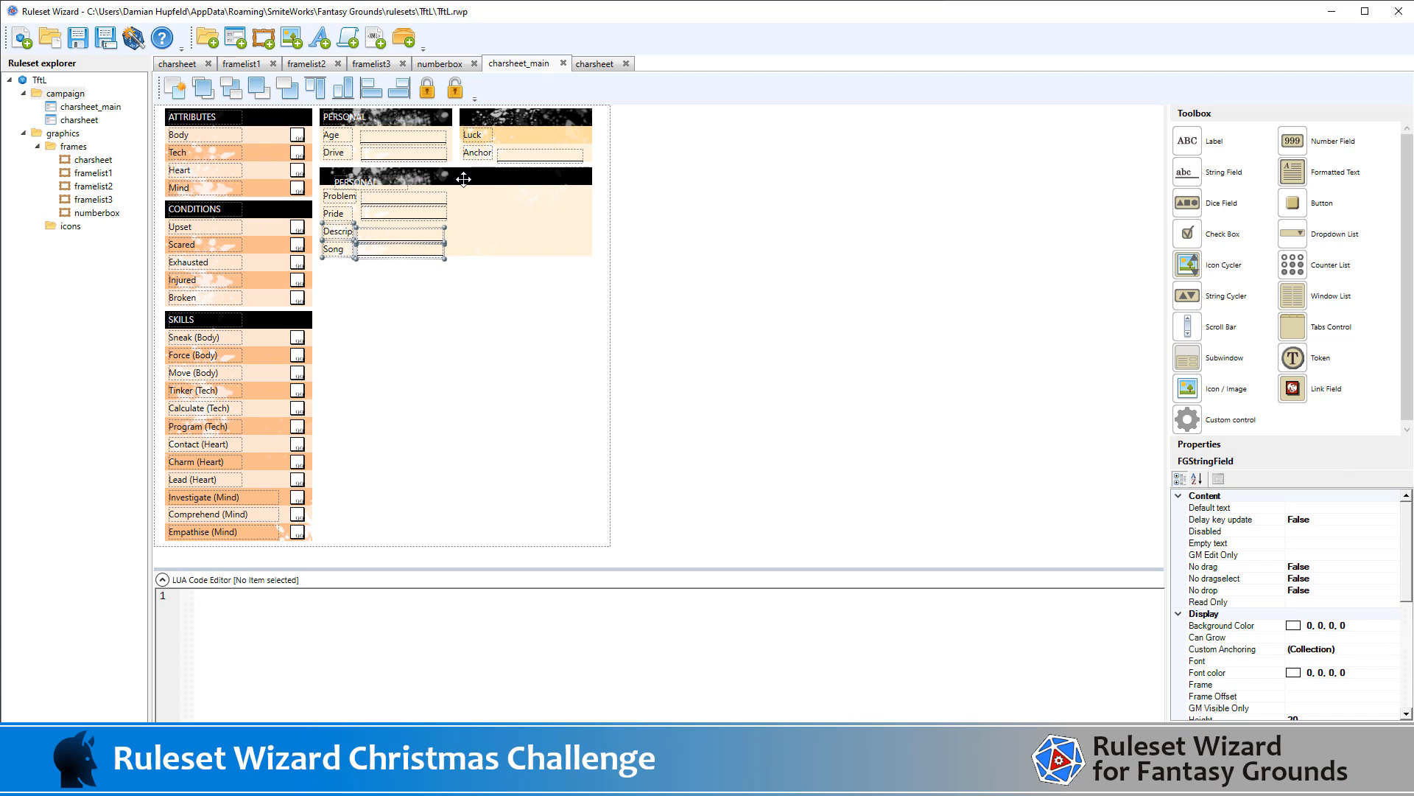
{"action": "key", "text": "Right"}
{"action": "key", "text": "Left"}
{"action": "left_click", "coordinate": [687, 273]}
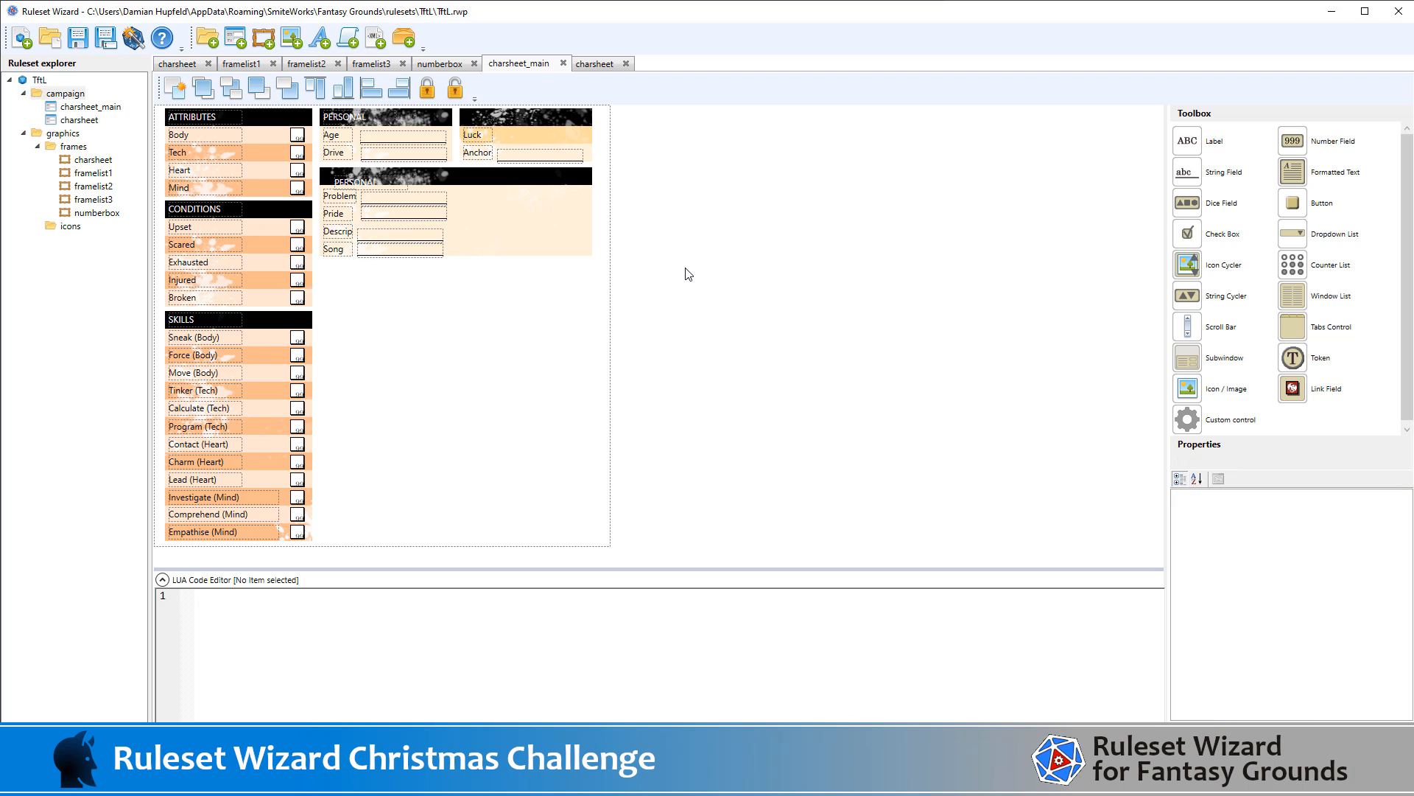
Align the left edges of the Problem, Pride, Descrip and Song text fields
{"action": "left_click", "coordinate": [395, 221]}
{"action": "left_click", "coordinate": [392, 234], "text": "ctrl"}
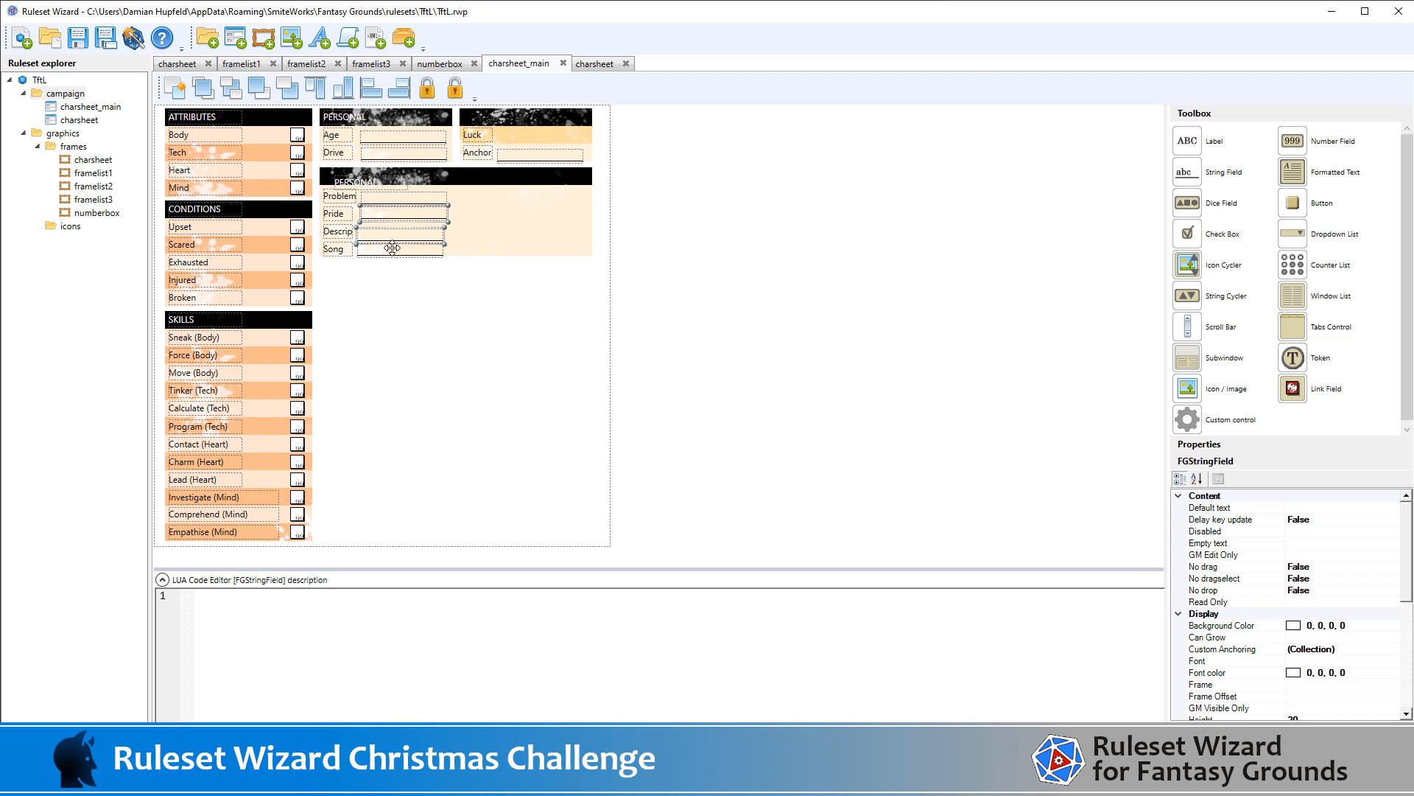
{"action": "left_click", "coordinate": [392, 251], "text": "ctrl"}
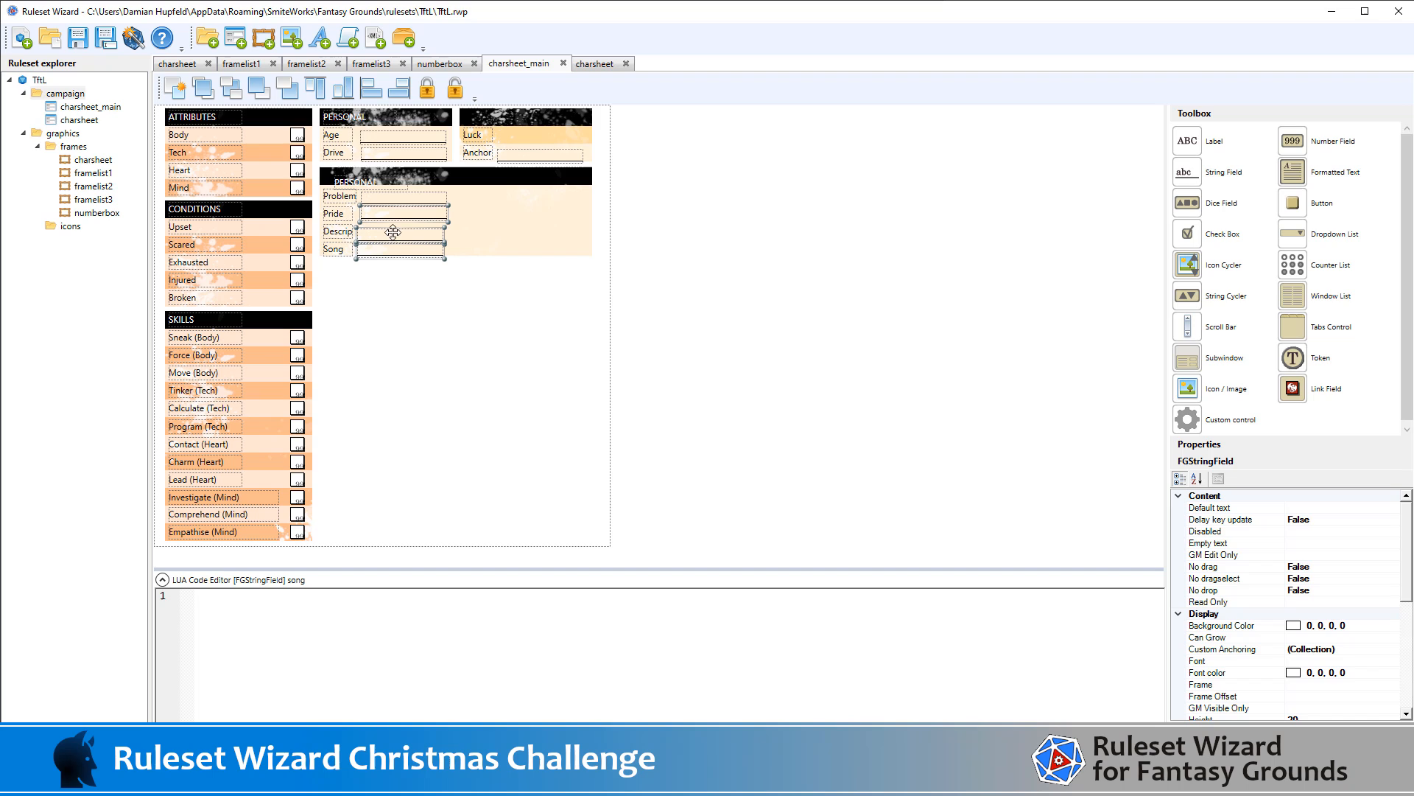
{"action": "left_click", "coordinate": [362, 96]}
{"action": "left_click", "coordinate": [680, 251]}
{"action": "left_click", "coordinate": [427, 197]}
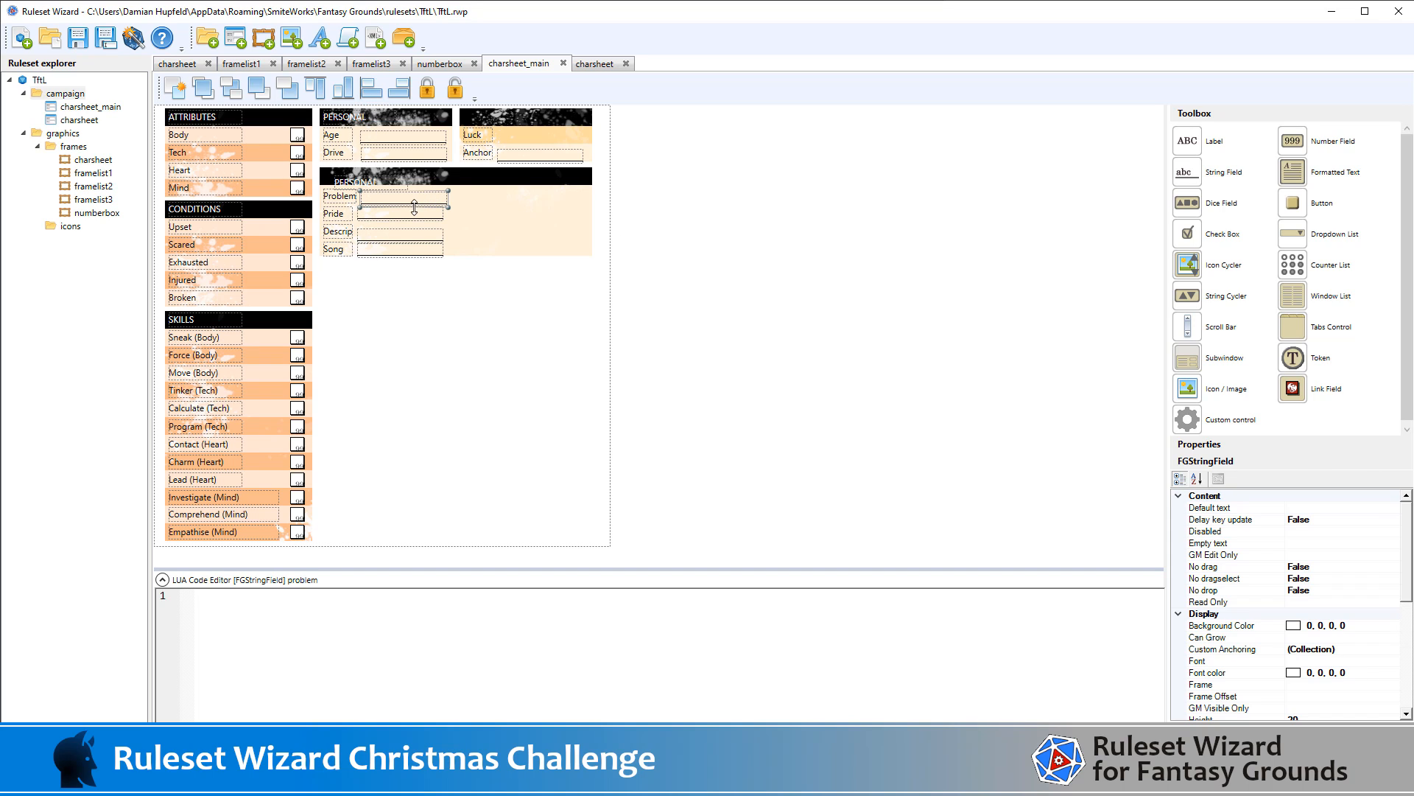
{"action": "left_click", "coordinate": [408, 214], "text": "shift"}
{"action": "left_click", "coordinate": [407, 234], "text": "shift"}
{"action": "left_click", "coordinate": [407, 251], "text": "shift"}
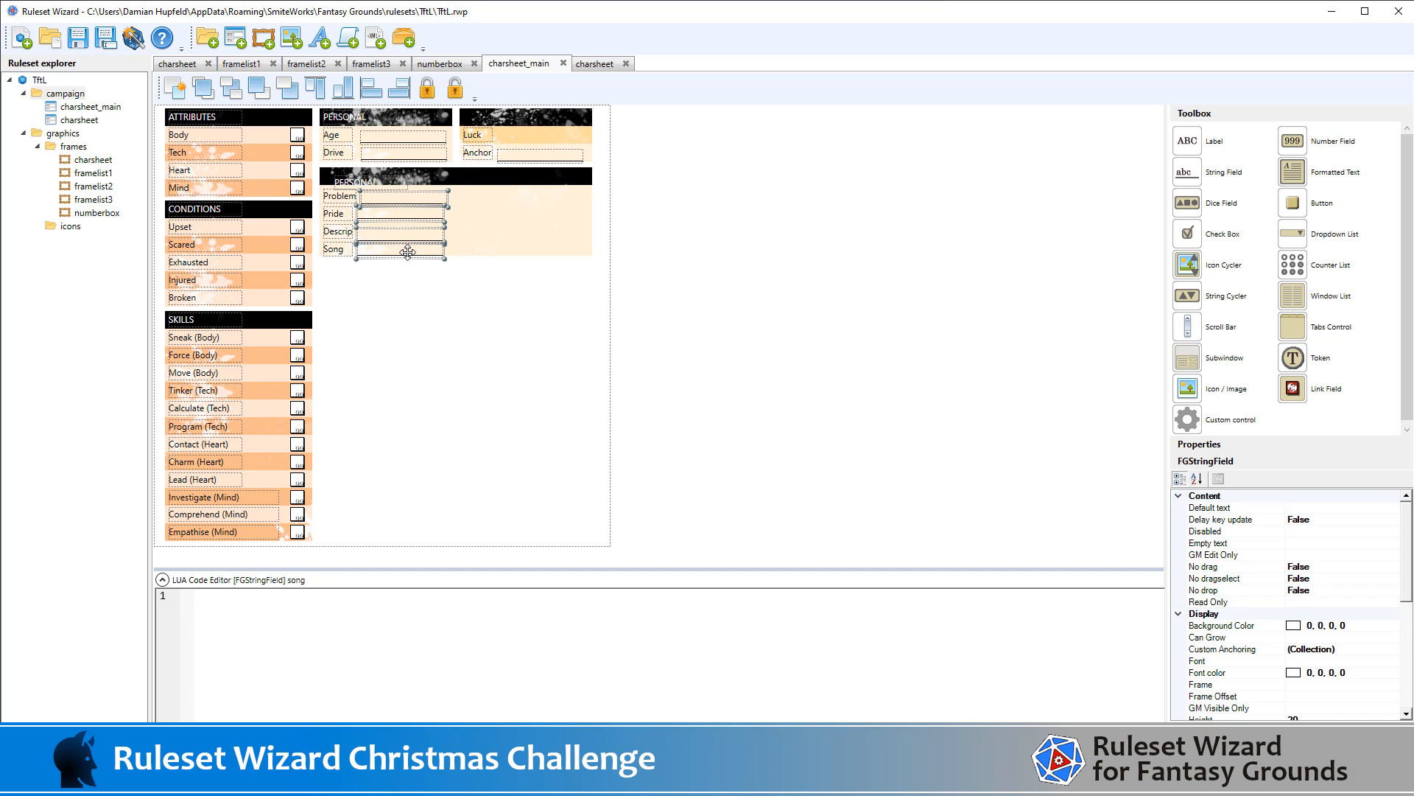
{"action": "left_click", "coordinate": [369, 87]}
{"action": "left_click", "coordinate": [725, 315]}
Move the four text fields in the lower PERSONAL frame to the right, leaving more room for their labels
{"action": "left_click", "coordinate": [402, 199]}
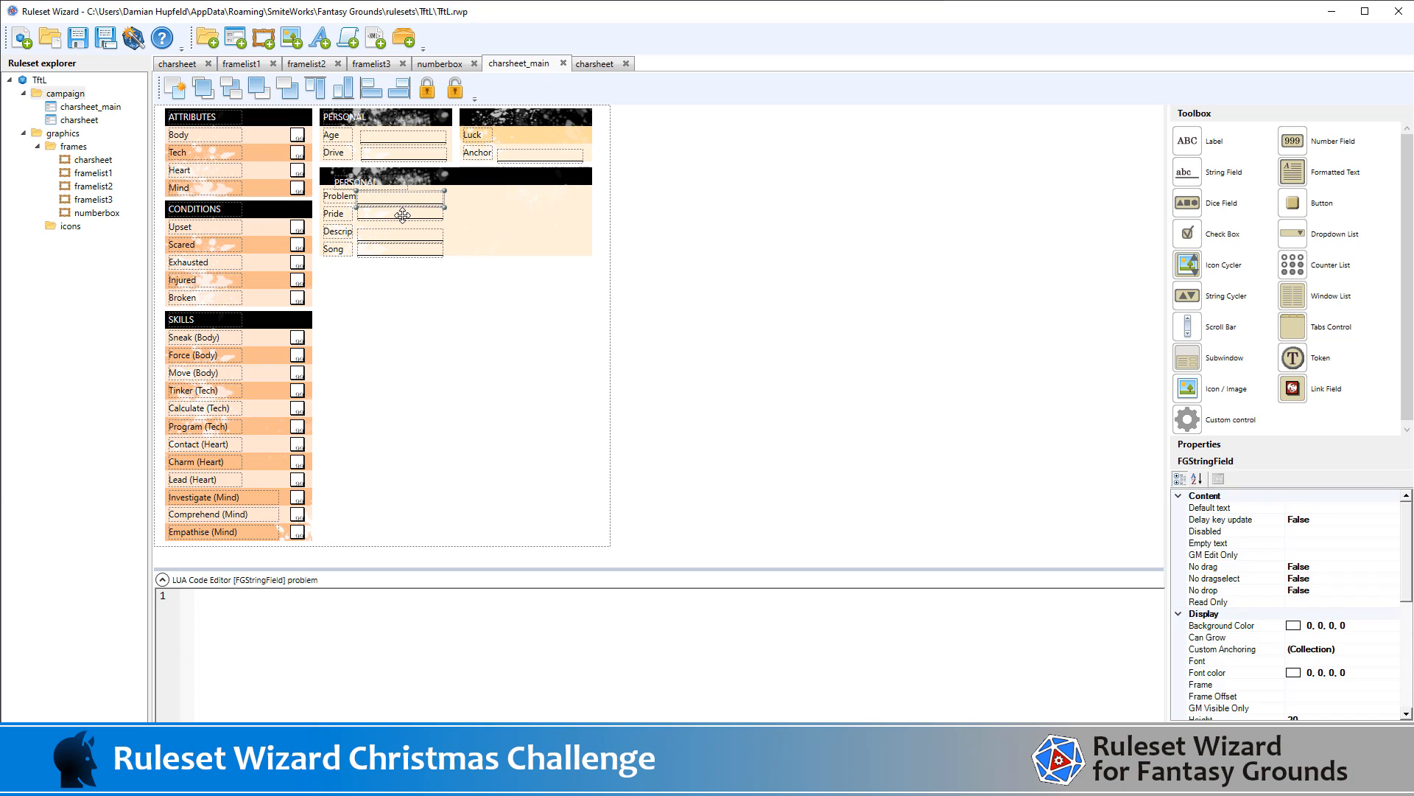
{"action": "left_click", "coordinate": [403, 215], "text": "shift"}
{"action": "left_click", "coordinate": [403, 234], "text": "shift"}
{"action": "left_click", "coordinate": [403, 248], "text": "shift"}
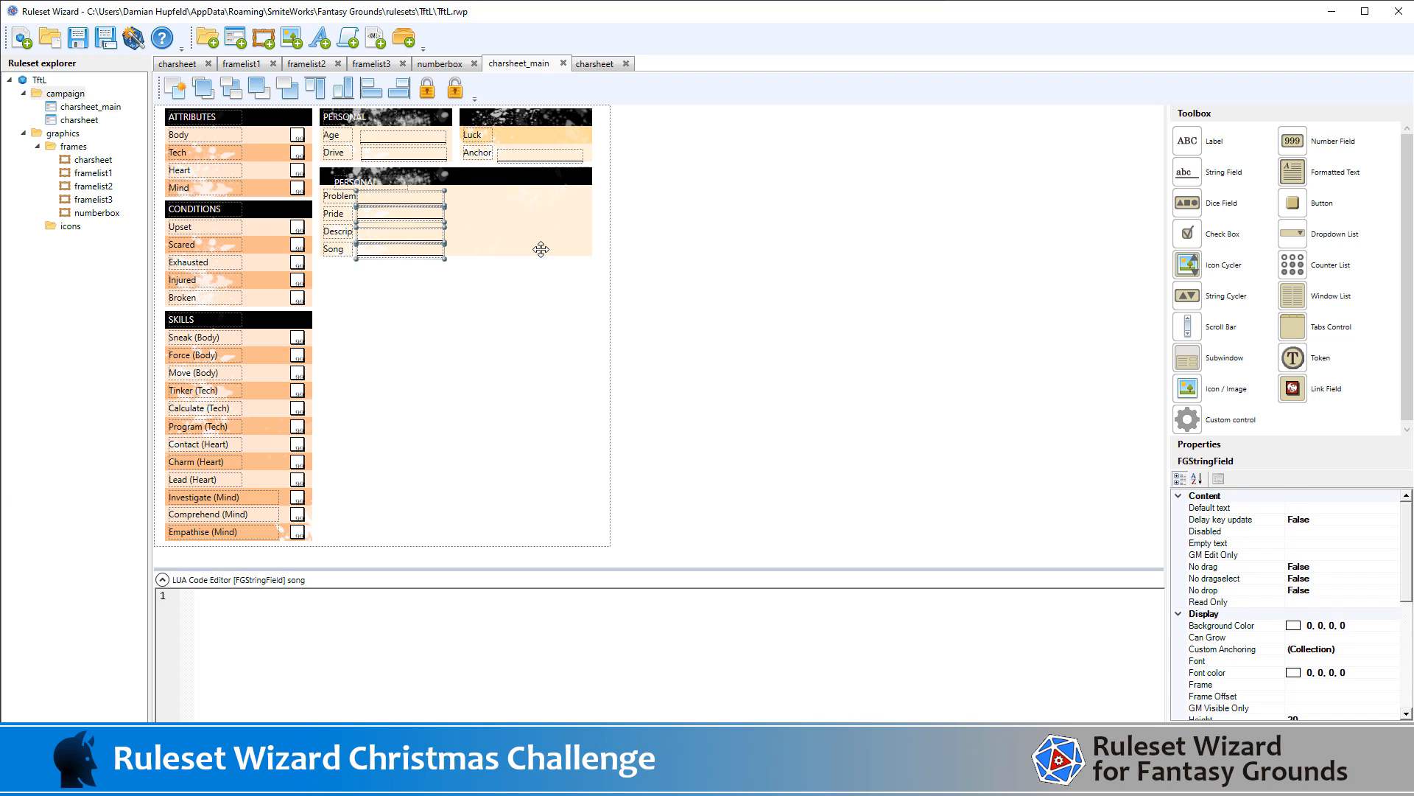
{"action": "key", "text": "Right"}
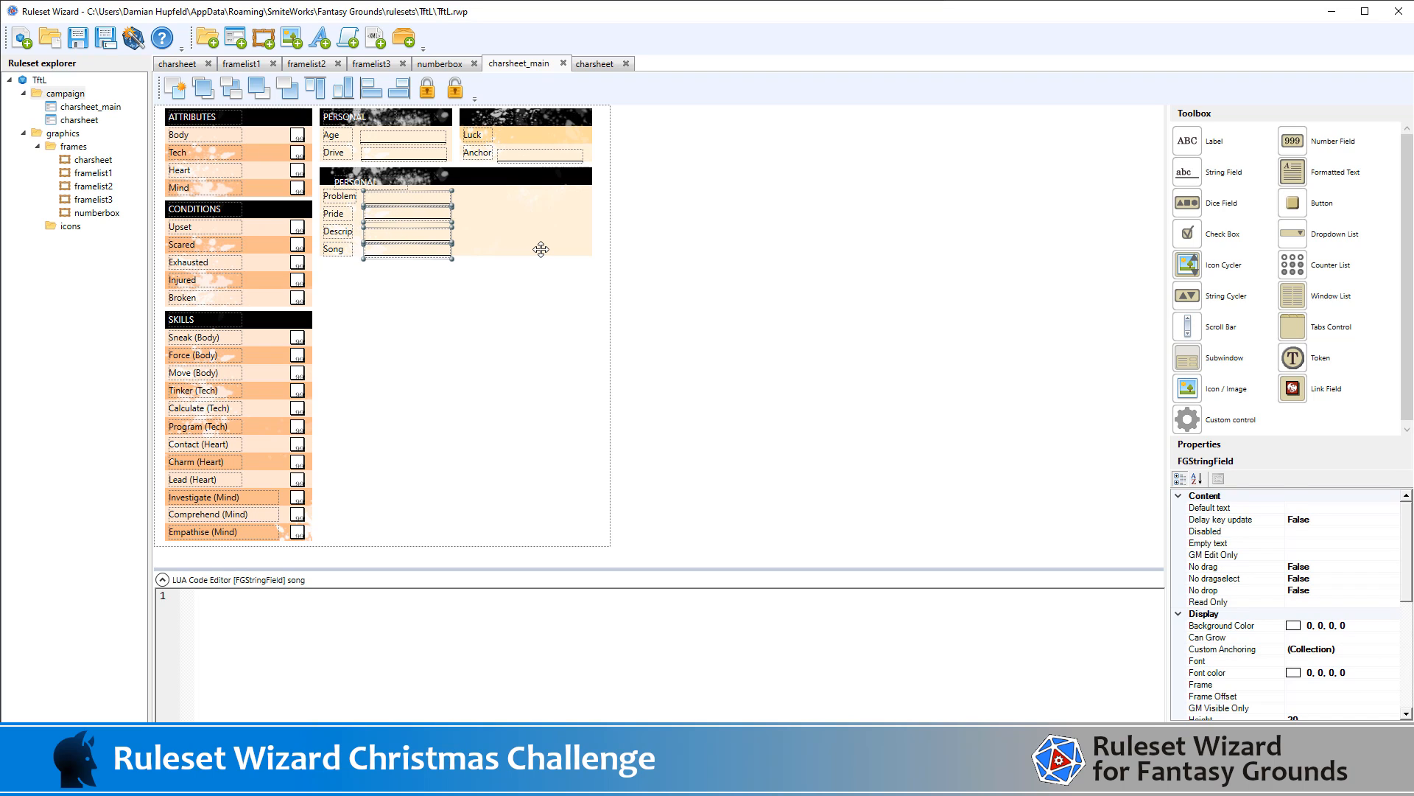
{"action": "key", "text": "Right"}
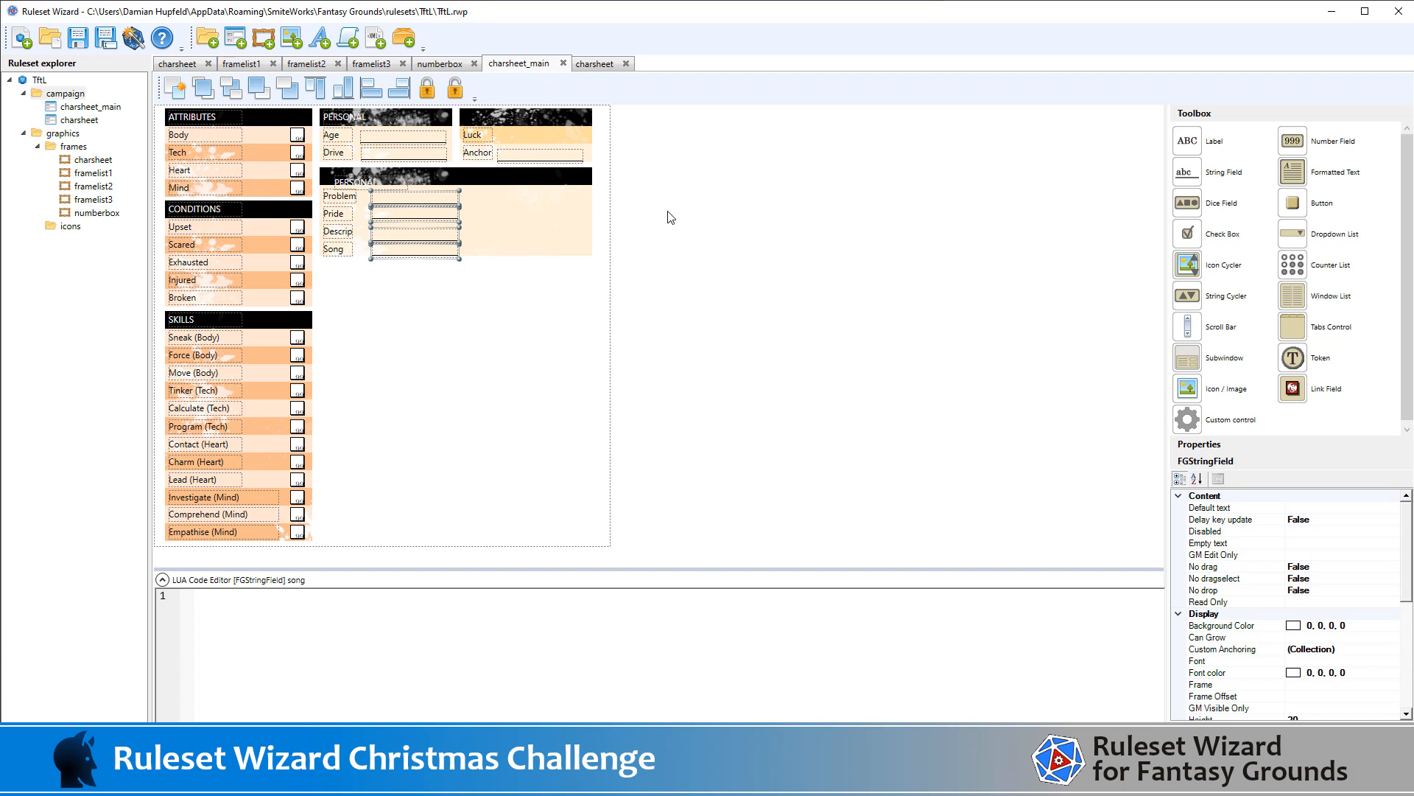
{"action": "left_click", "coordinate": [710, 227]}
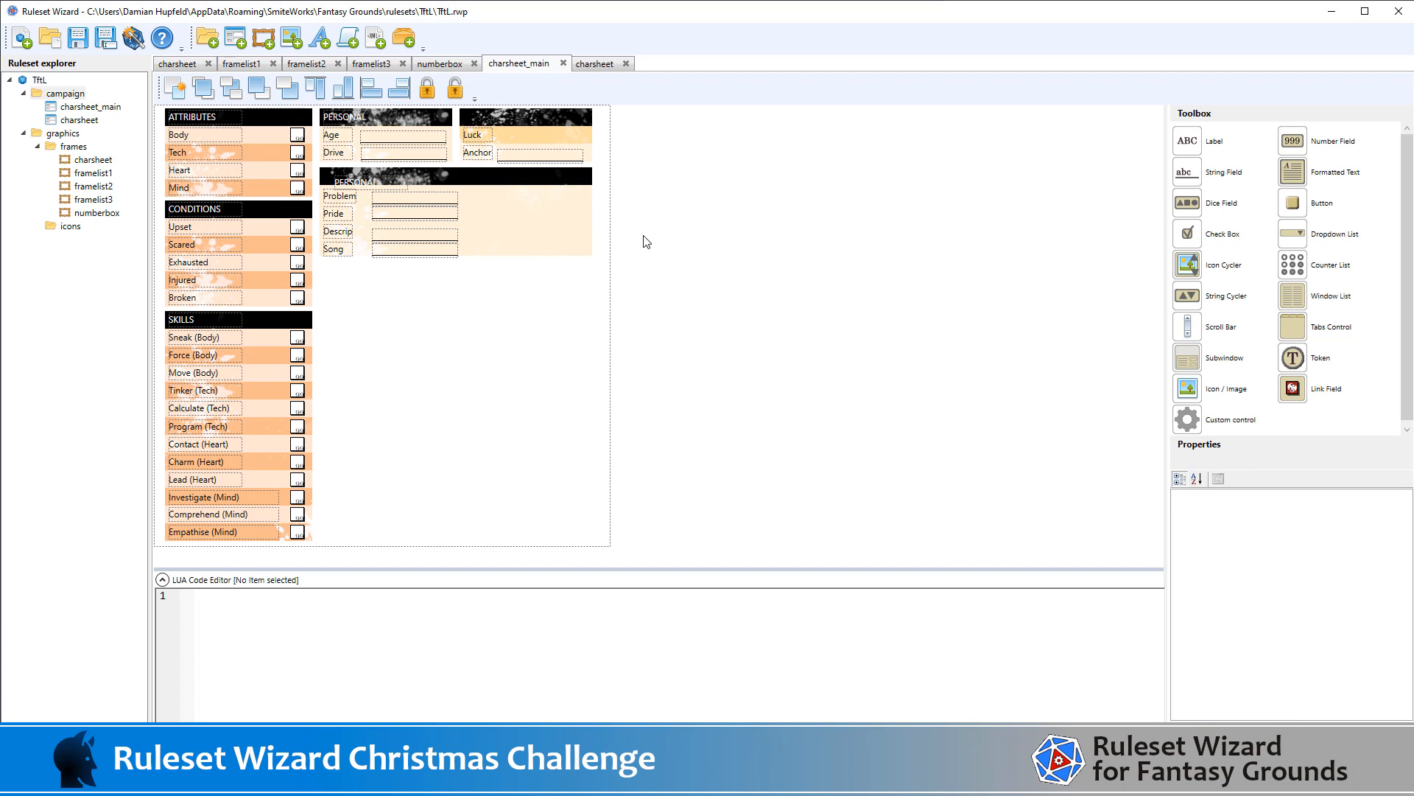
Move the description text field up in line with the Descrip label
{"action": "left_click", "coordinate": [419, 234]}
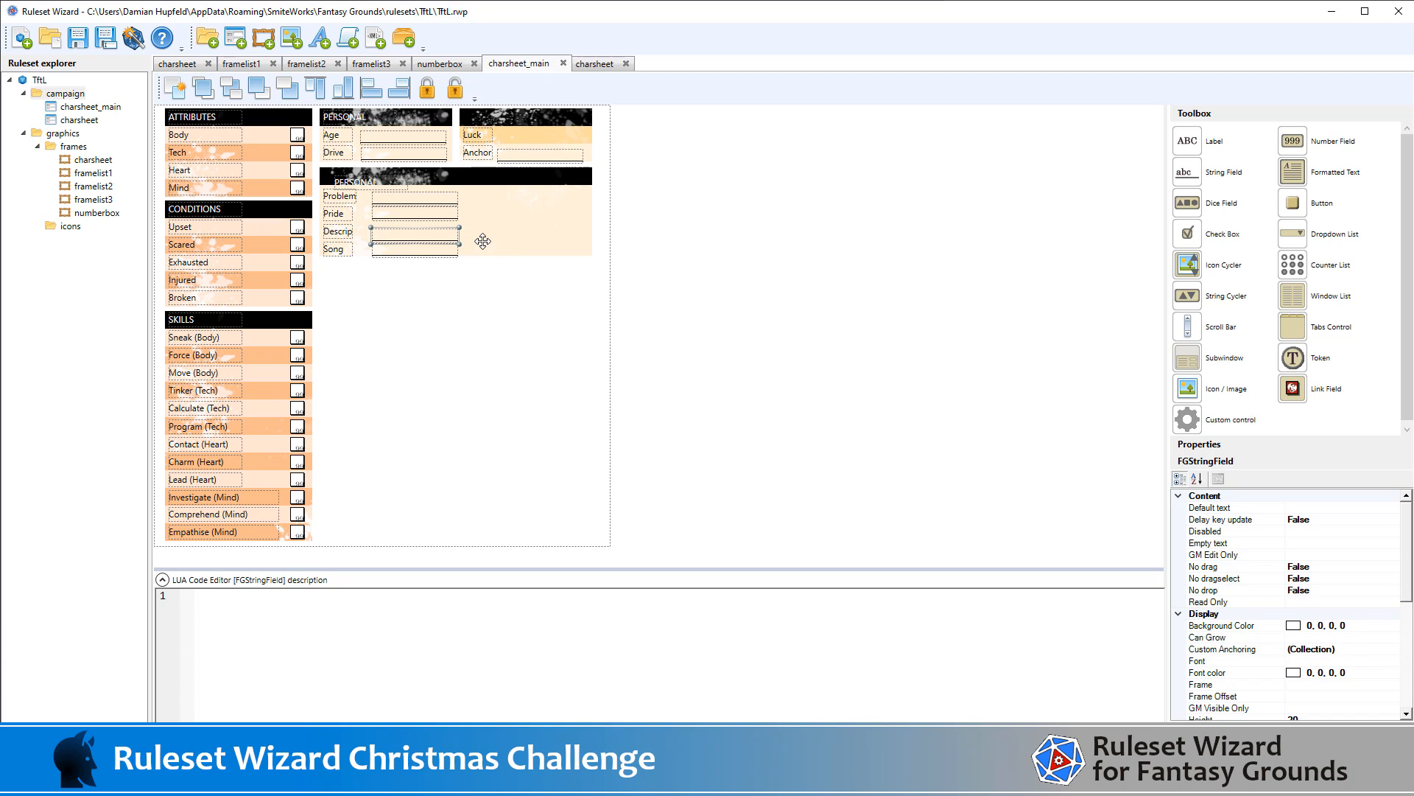
{"action": "key", "text": "Up"}
{"action": "key", "text": "Up"}
{"action": "key", "text": "Up"}
{"action": "key", "text": "Up"}
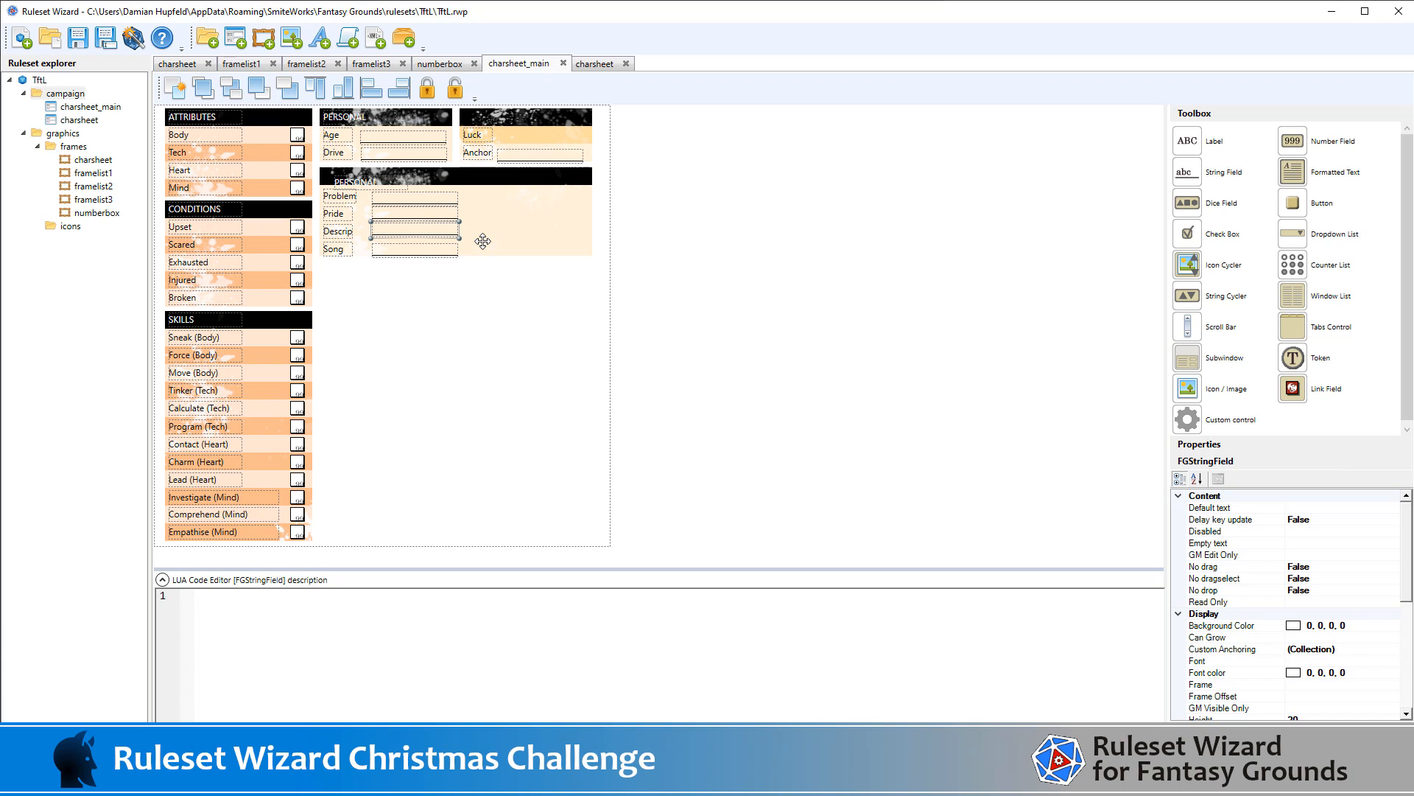
Move the song text field up in line with the Song label so the field rows are evenly spaced
{"action": "left_click", "coordinate": [427, 251]}
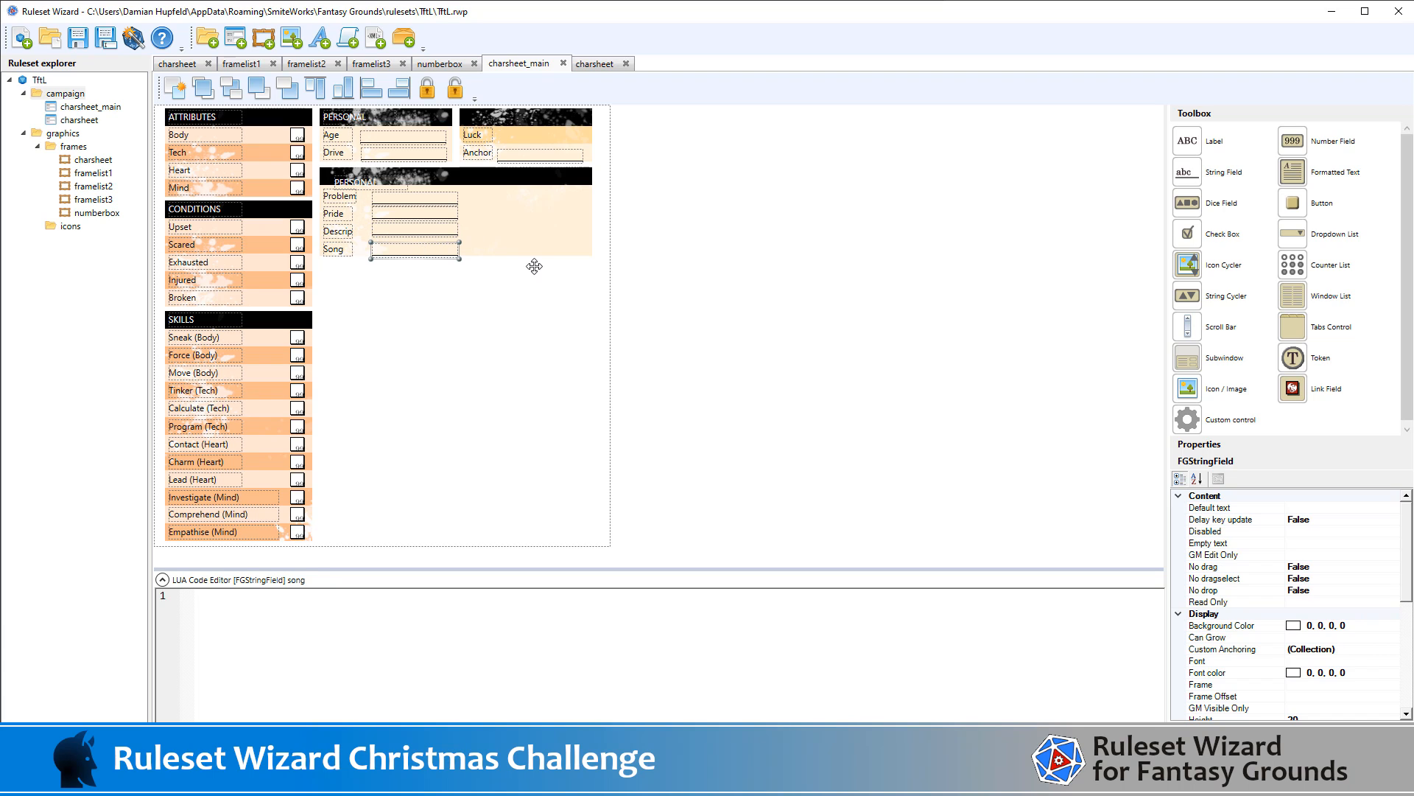
{"action": "key", "text": "Up"}
{"action": "key", "text": "Up"}
{"action": "key", "text": "Up"}
{"action": "key", "text": "Up"}
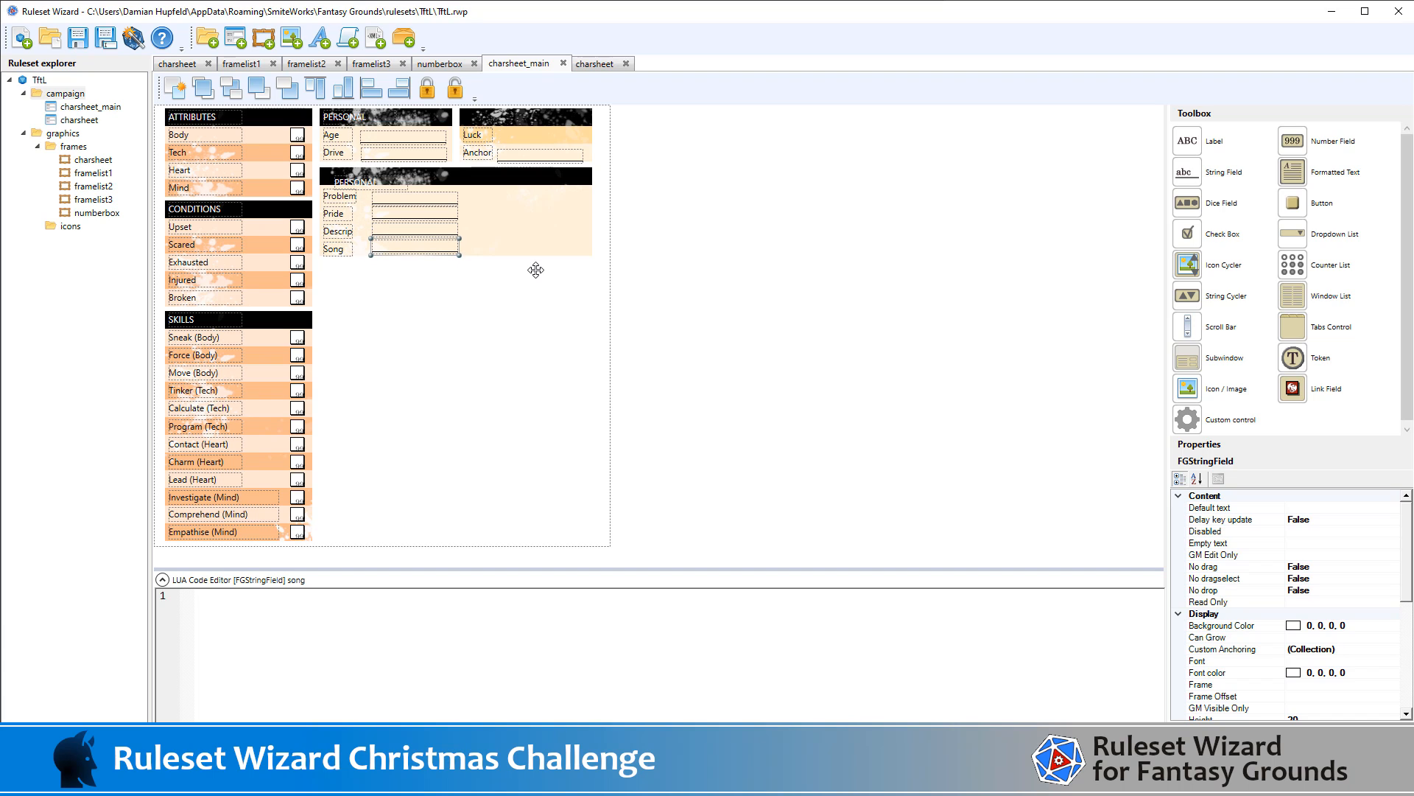
{"action": "key", "text": "Down"}
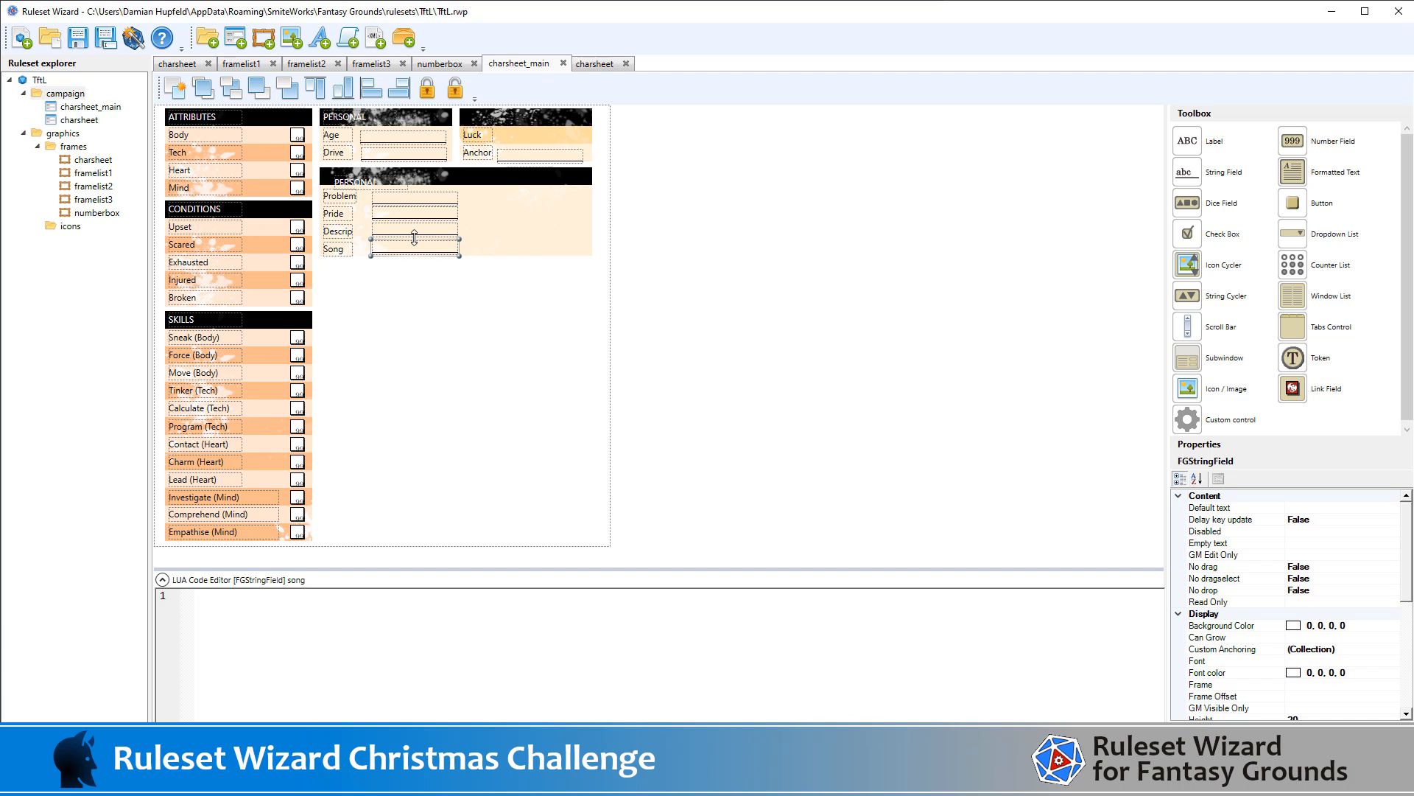
{"action": "left_click", "coordinate": [411, 198]}
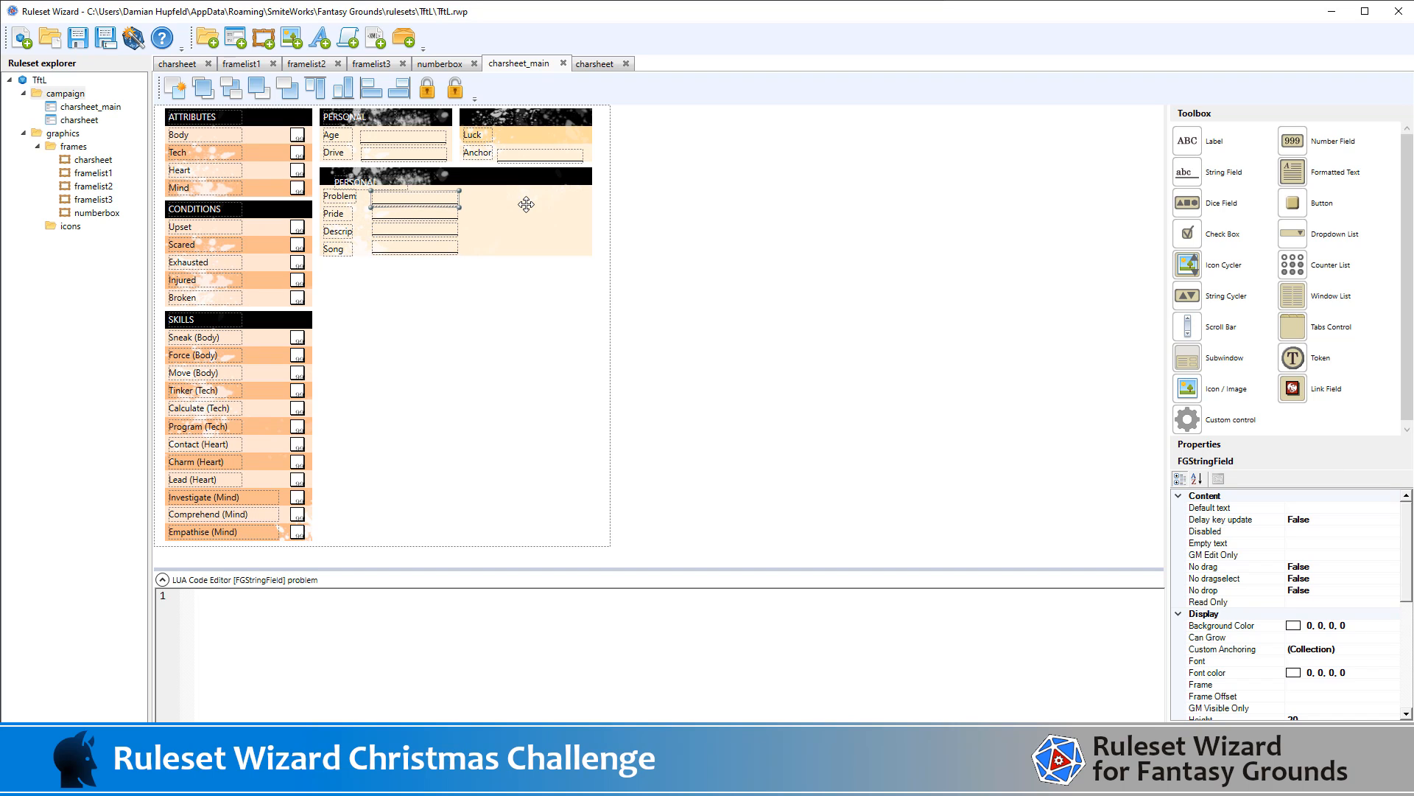
{"action": "left_click", "coordinate": [750, 239]}
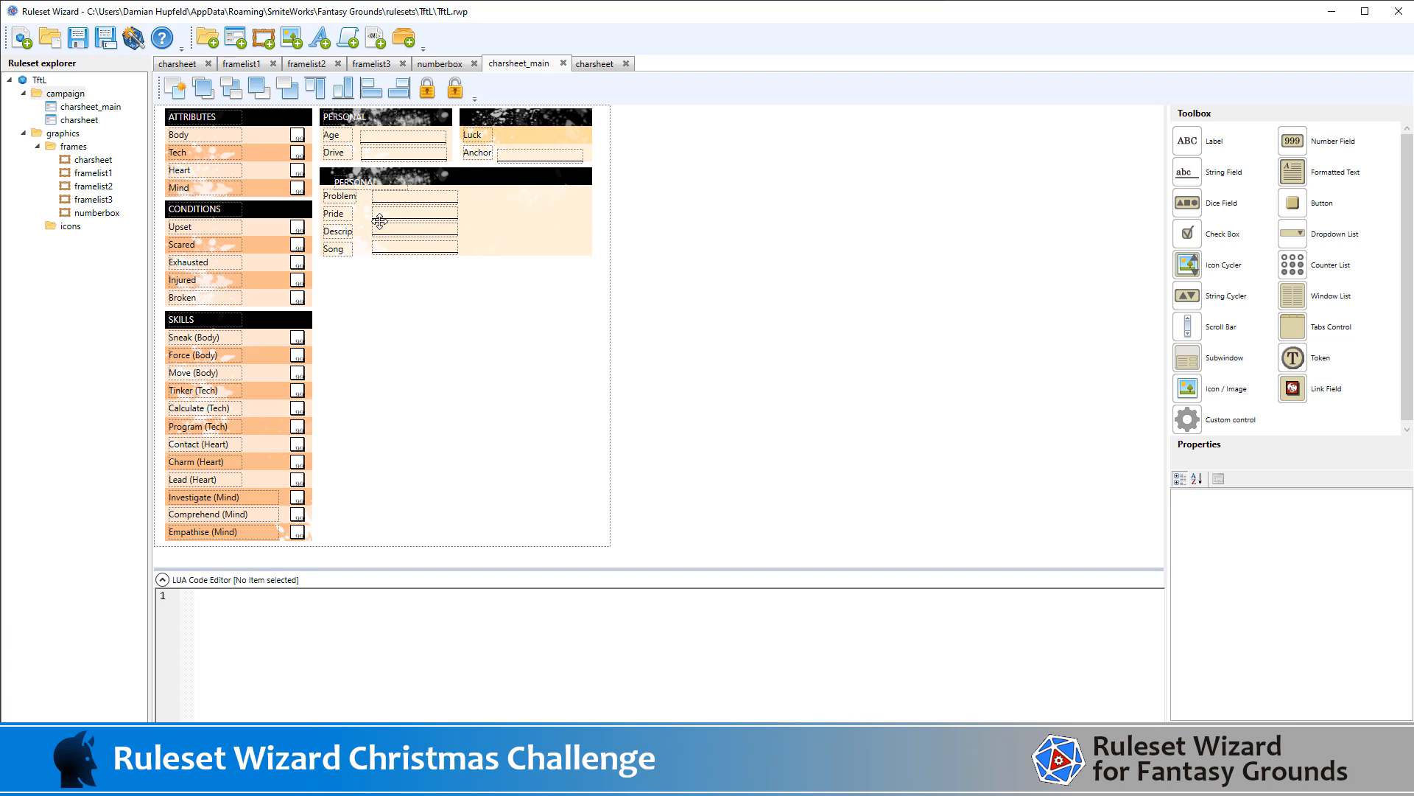
Move the lower PERSONAL label up and left into the lower frame's black header, under the upper PERSONAL label
{"action": "left_click", "coordinate": [381, 186]}
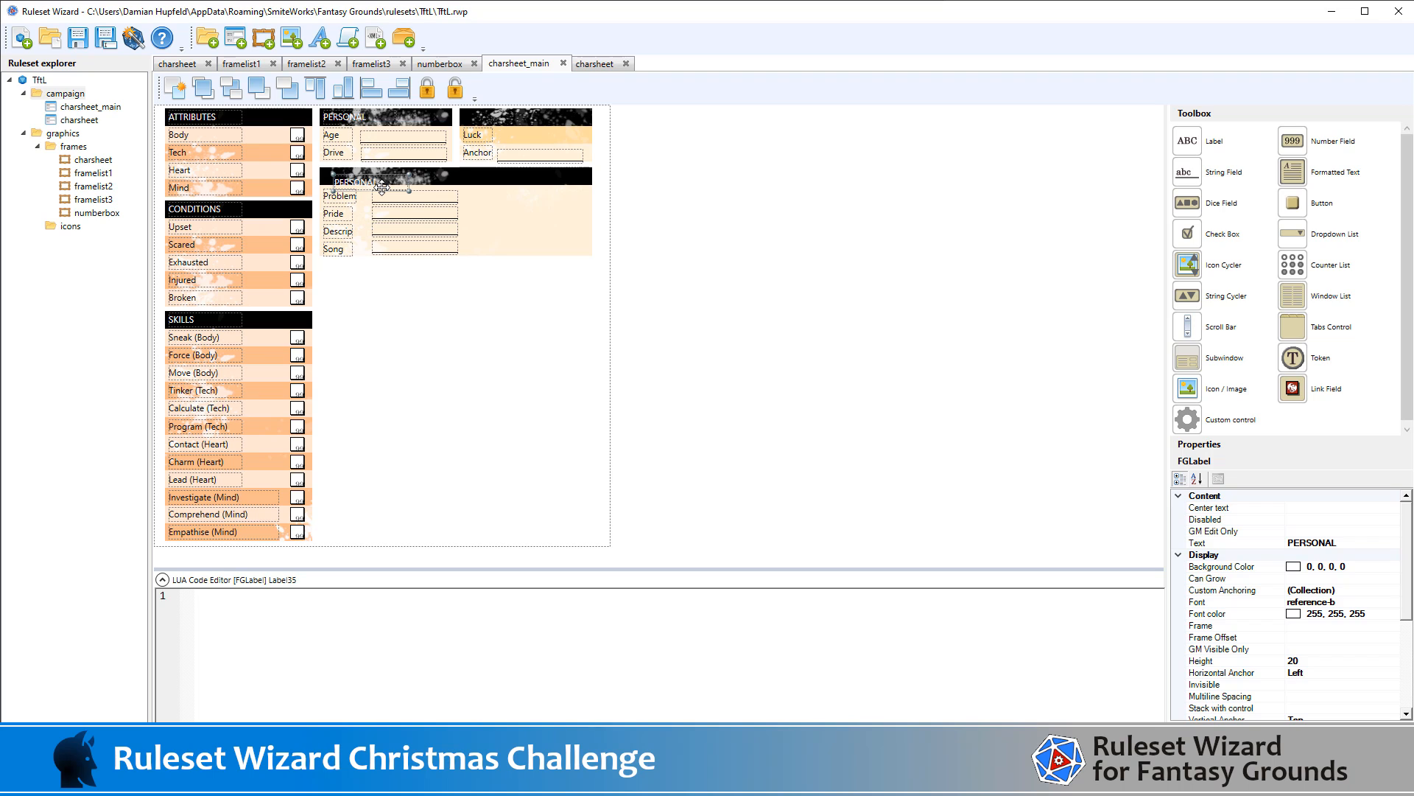
{"action": "key", "text": "Up"}
{"action": "key", "text": "Up"}
{"action": "key", "text": "Up"}
{"action": "key", "text": "Up"}
{"action": "key", "text": "Up"}
{"action": "key", "text": "Up"}
{"action": "key", "text": "Up"}
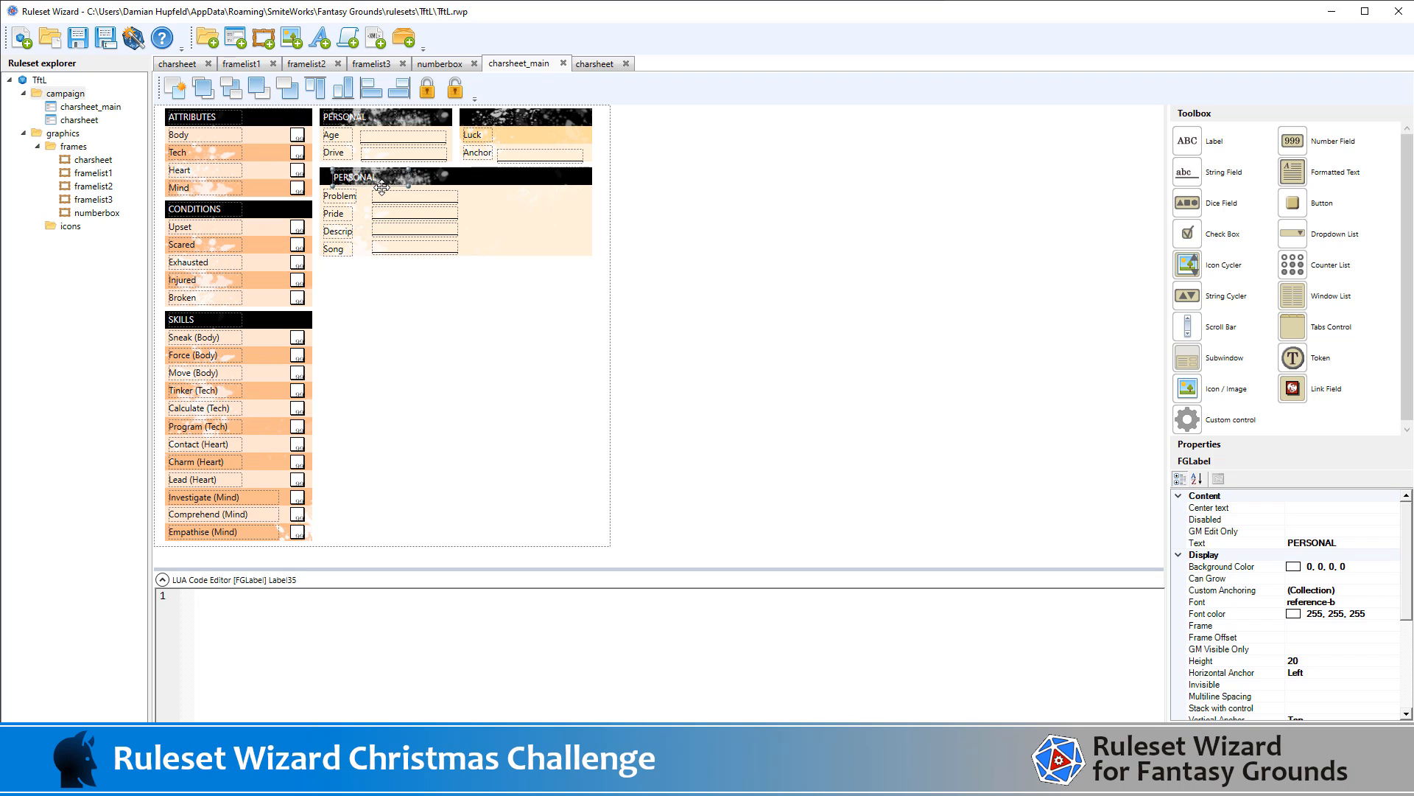
{"action": "key", "text": "Left"}
{"action": "key", "text": "Left"}
{"action": "key", "text": "Left"}
{"action": "key", "text": "Left"}
{"action": "key", "text": "Left"}
{"action": "key", "text": "Left"}
{"action": "key", "text": "Left"}
{"action": "key", "text": "Left"}
{"action": "key", "text": "Left"}
{"action": "key", "text": "Left"}
{"action": "key", "text": "Left"}
{"action": "key", "text": "Left"}
{"action": "key", "text": "Left"}
{"action": "left_click", "coordinate": [766, 254]}
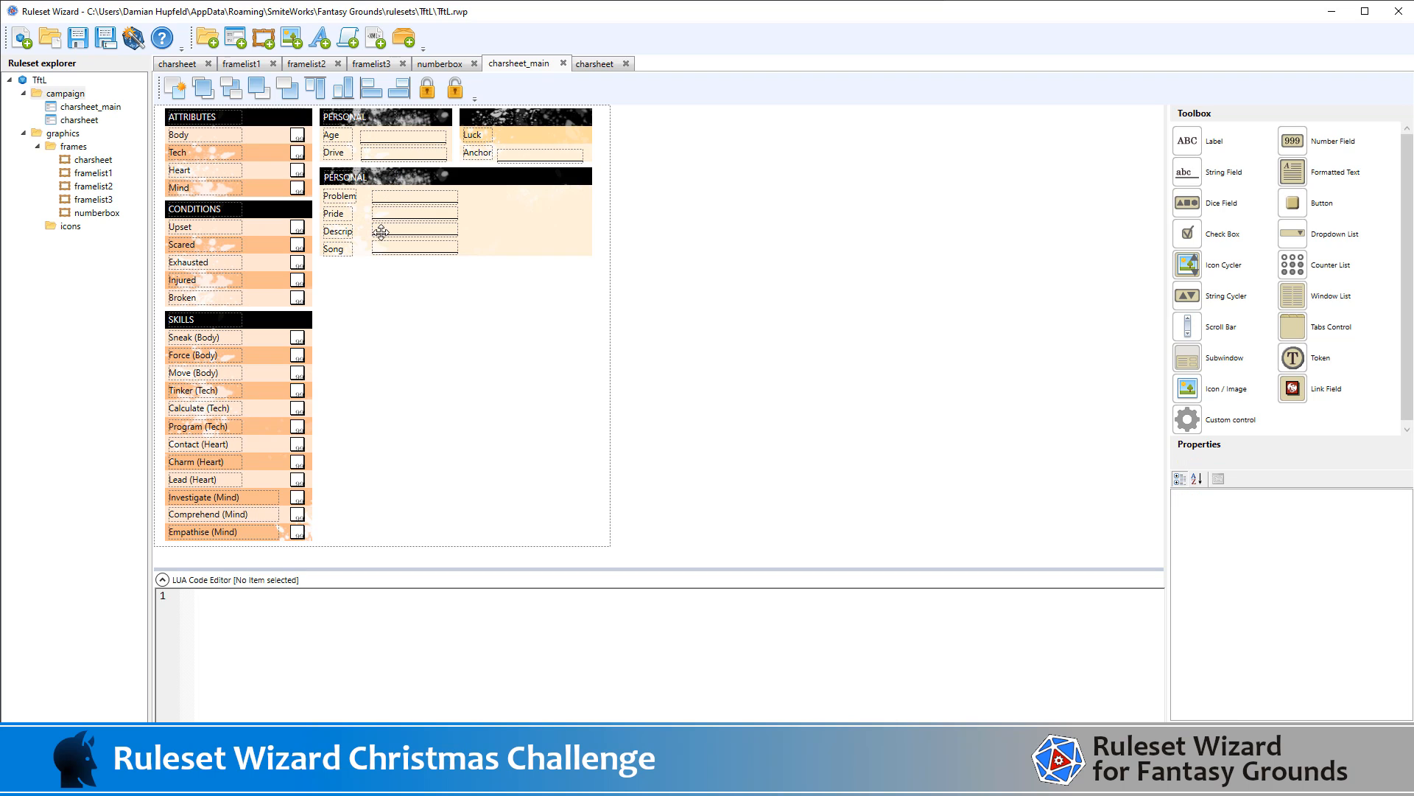
Increase the width of the truncated Descrip label so its full text, Description, fits
{"action": "left_click", "coordinate": [340, 231]}
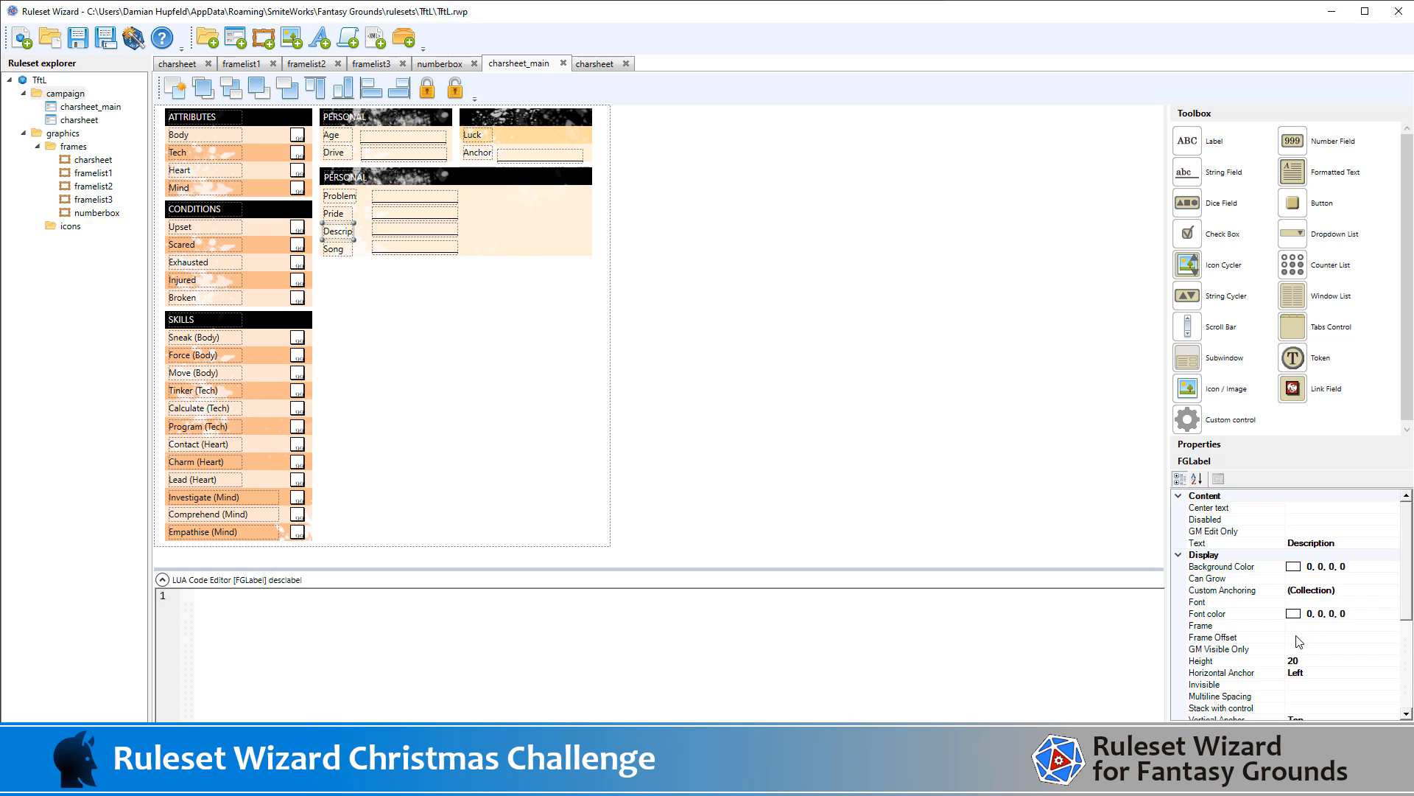
{"action": "scroll", "coordinate": [1329, 660], "scroll_direction": "down", "scroll_amount": 4}
{"action": "scroll", "coordinate": [1334, 634], "scroll_direction": "up", "scroll_amount": 4}
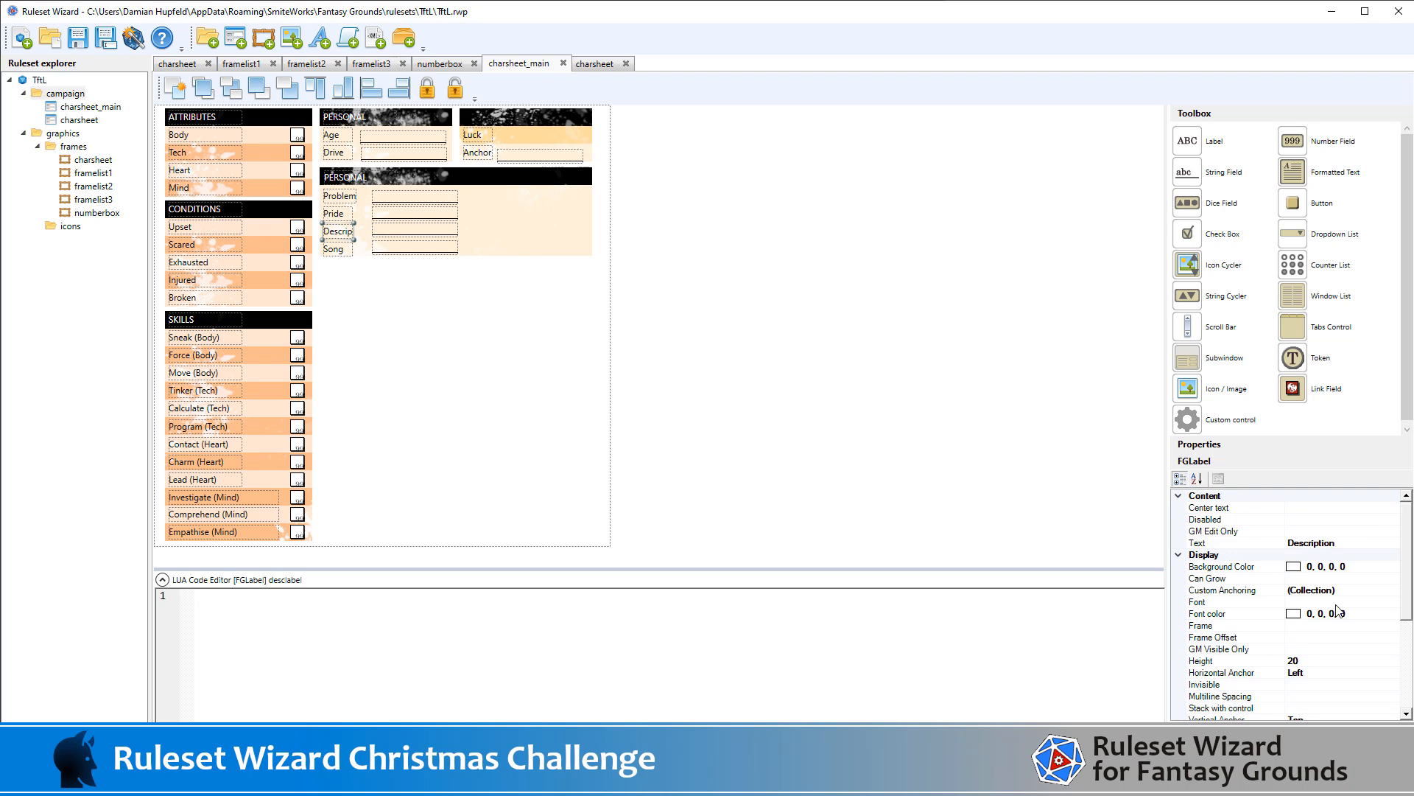
{"action": "left_click", "coordinate": [1354, 547]}
{"action": "scroll", "coordinate": [1353, 604], "scroll_direction": "down", "scroll_amount": 2}
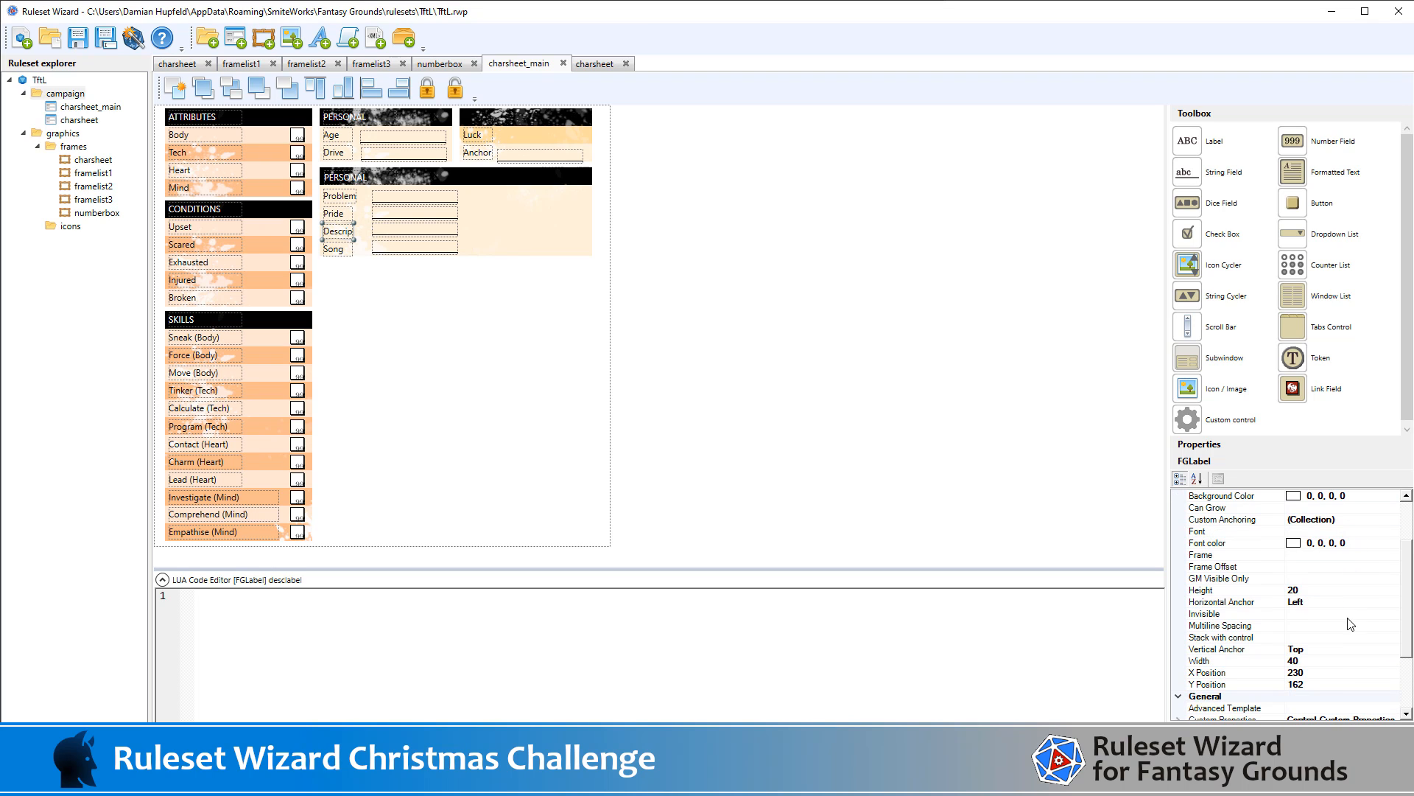
{"action": "left_click", "coordinate": [1332, 661]}
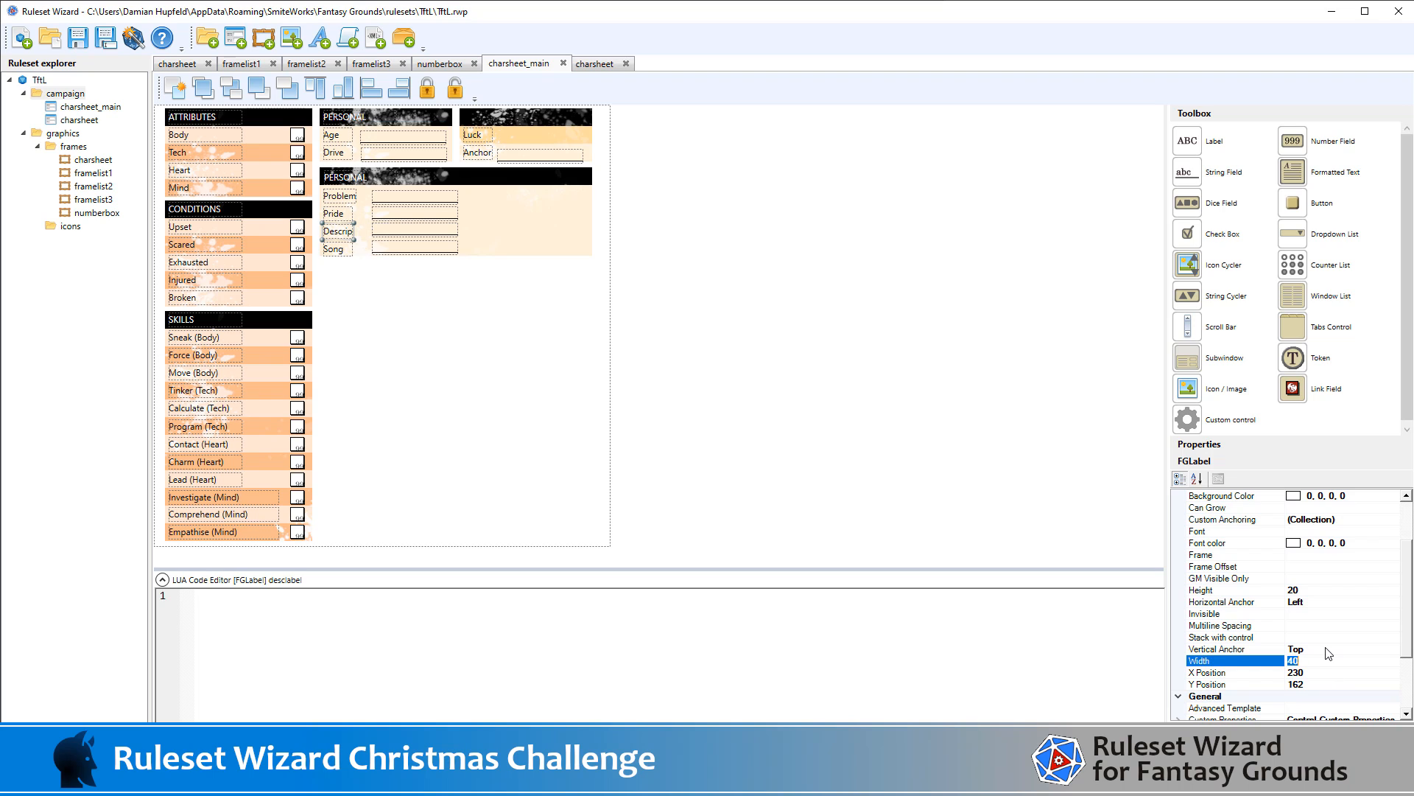
{"action": "left_click", "coordinate": [794, 332]}
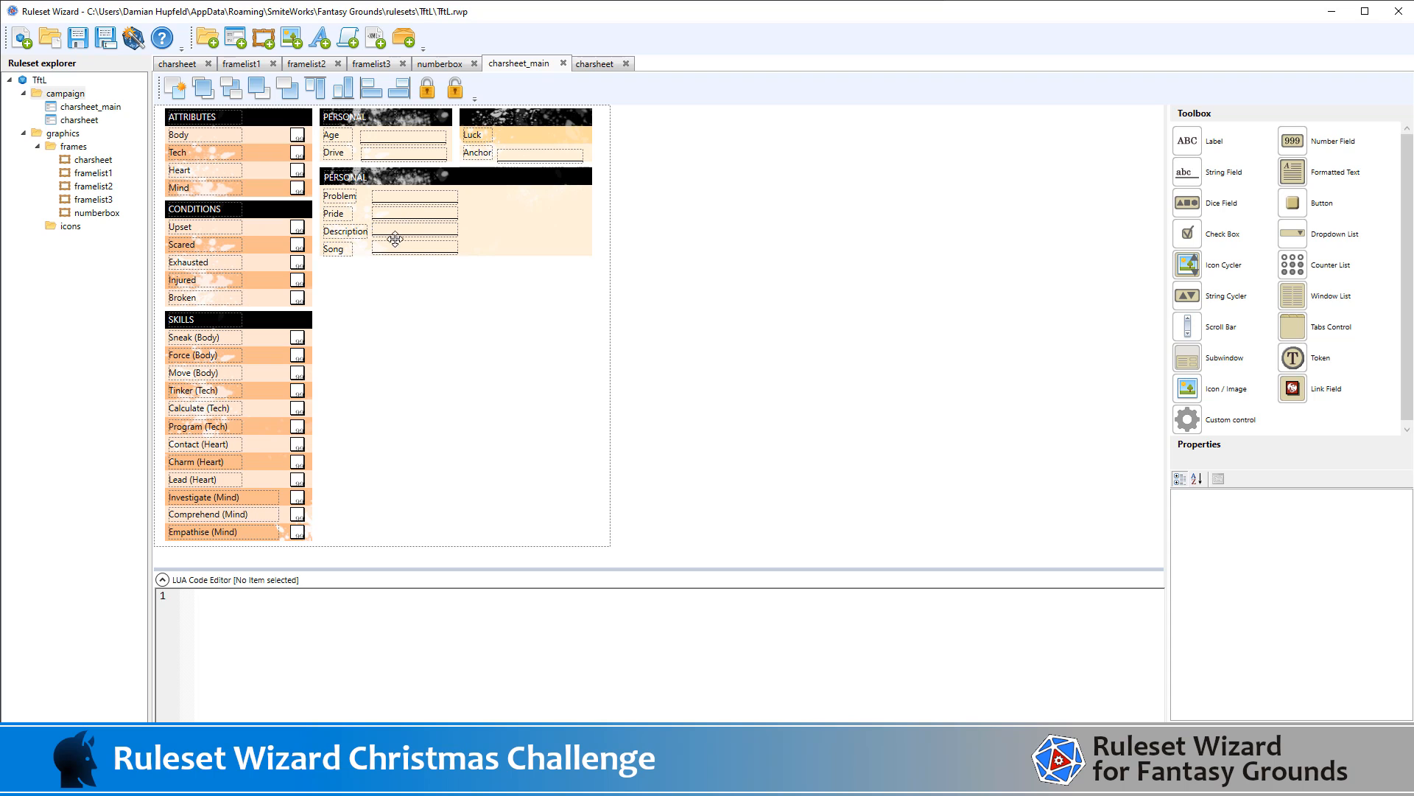
Set the song text field's width to 300, and trim it slightly so it ends inside the lower frame
{"action": "left_click", "coordinate": [442, 249]}
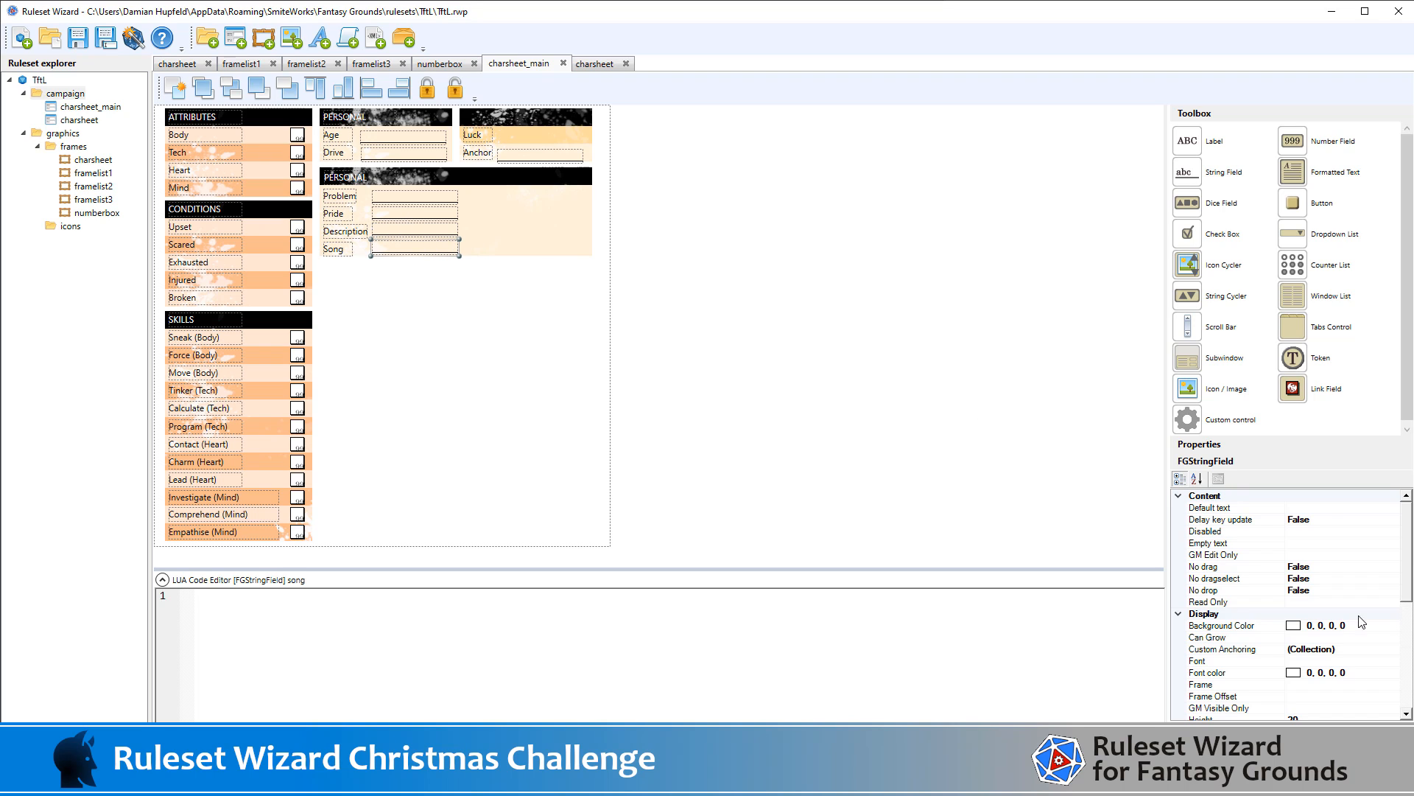
{"action": "left_click", "coordinate": [1340, 660]}
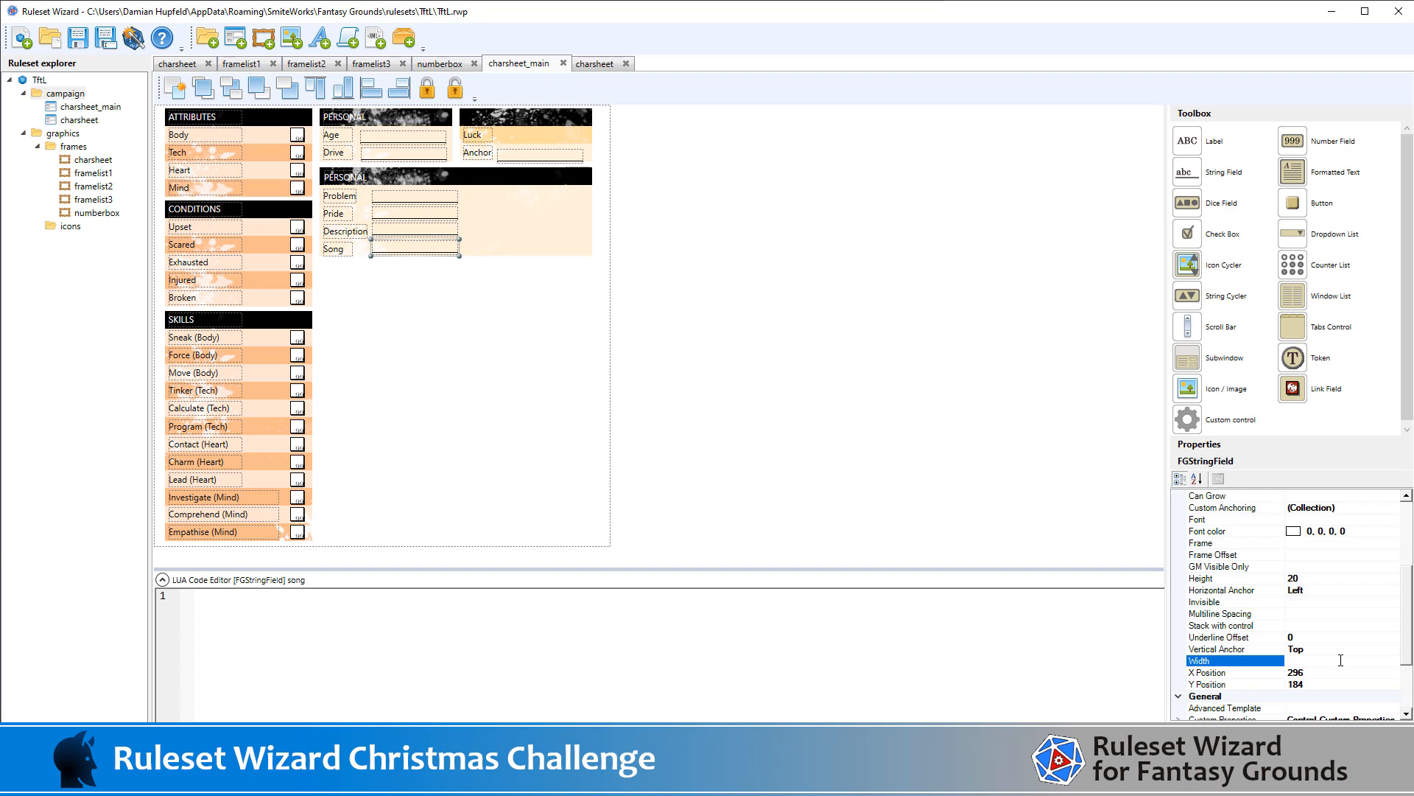
{"action": "key", "text": "Return"}
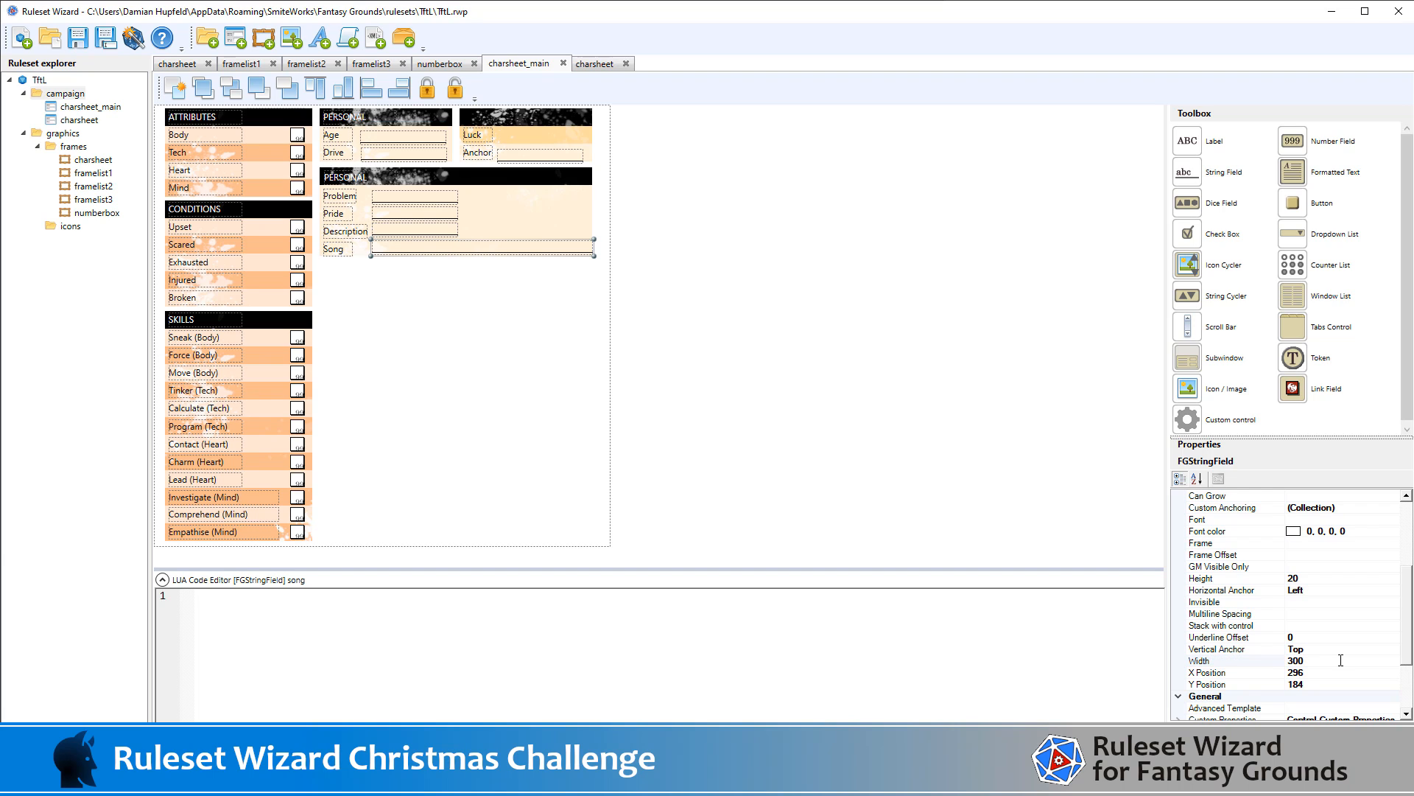
{"action": "left_click", "coordinate": [1353, 660]}
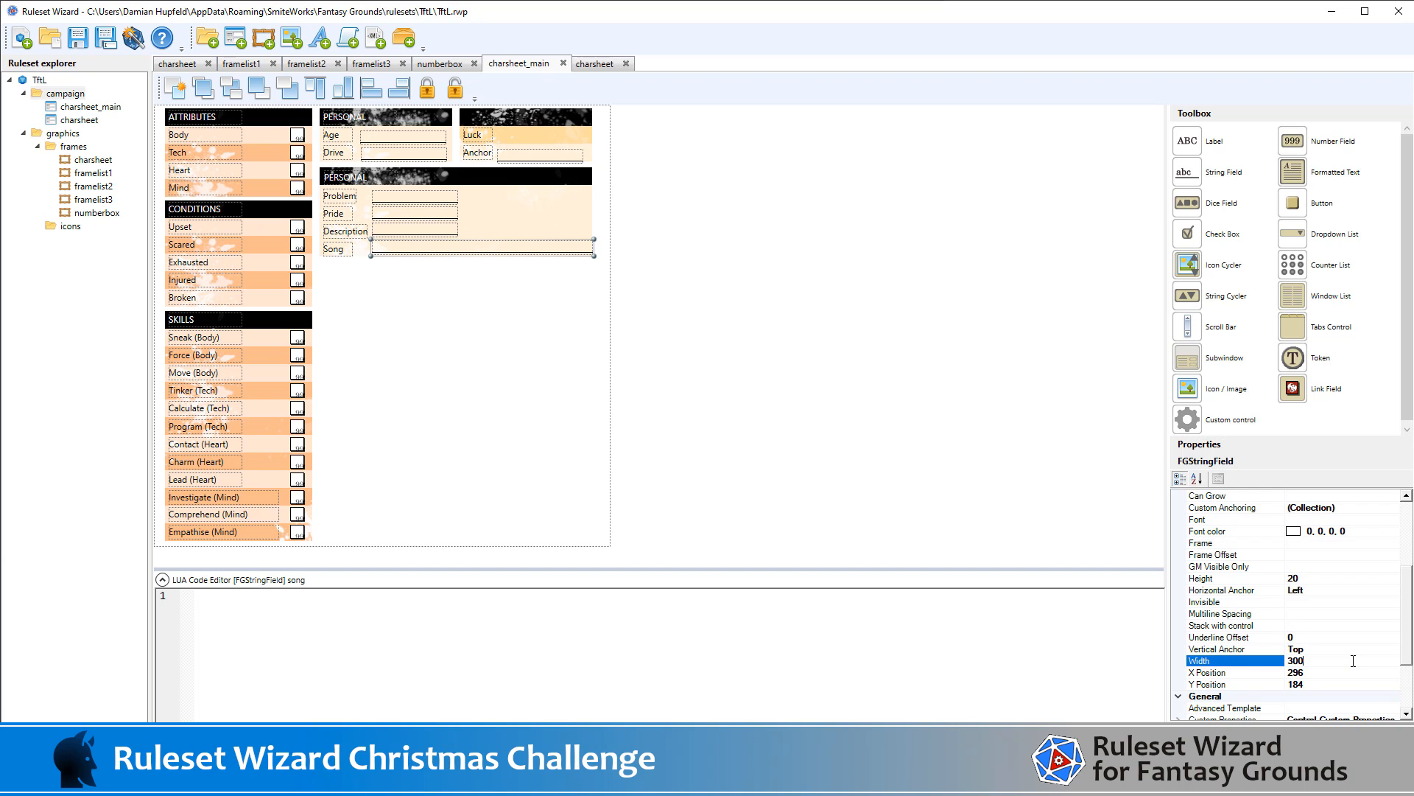
{"action": "double_click", "coordinate": [1354, 660]}
Set the Description text field's width to 290
{"action": "left_click", "coordinate": [440, 227]}
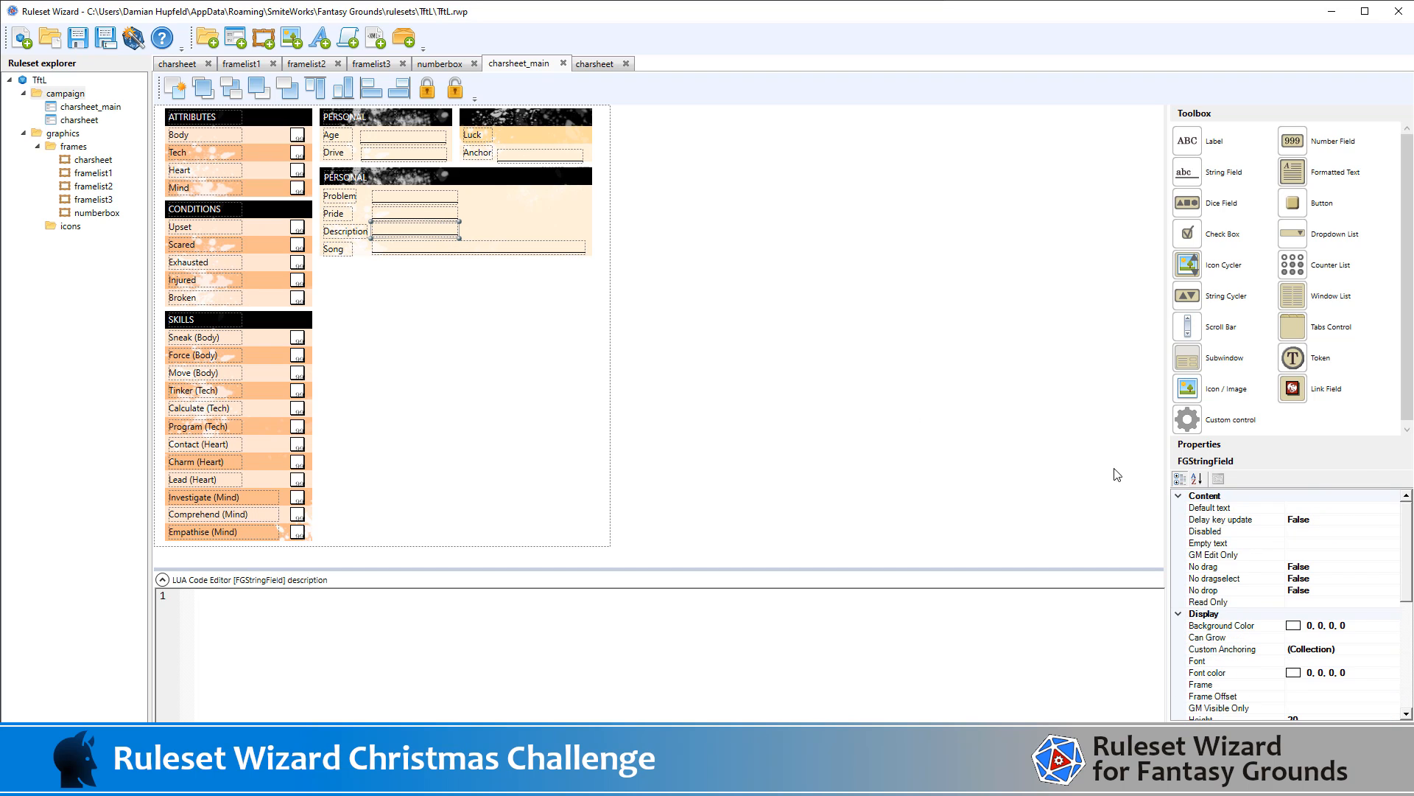
{"action": "scroll", "coordinate": [1268, 572], "scroll_direction": "down", "scroll_amount": 5}
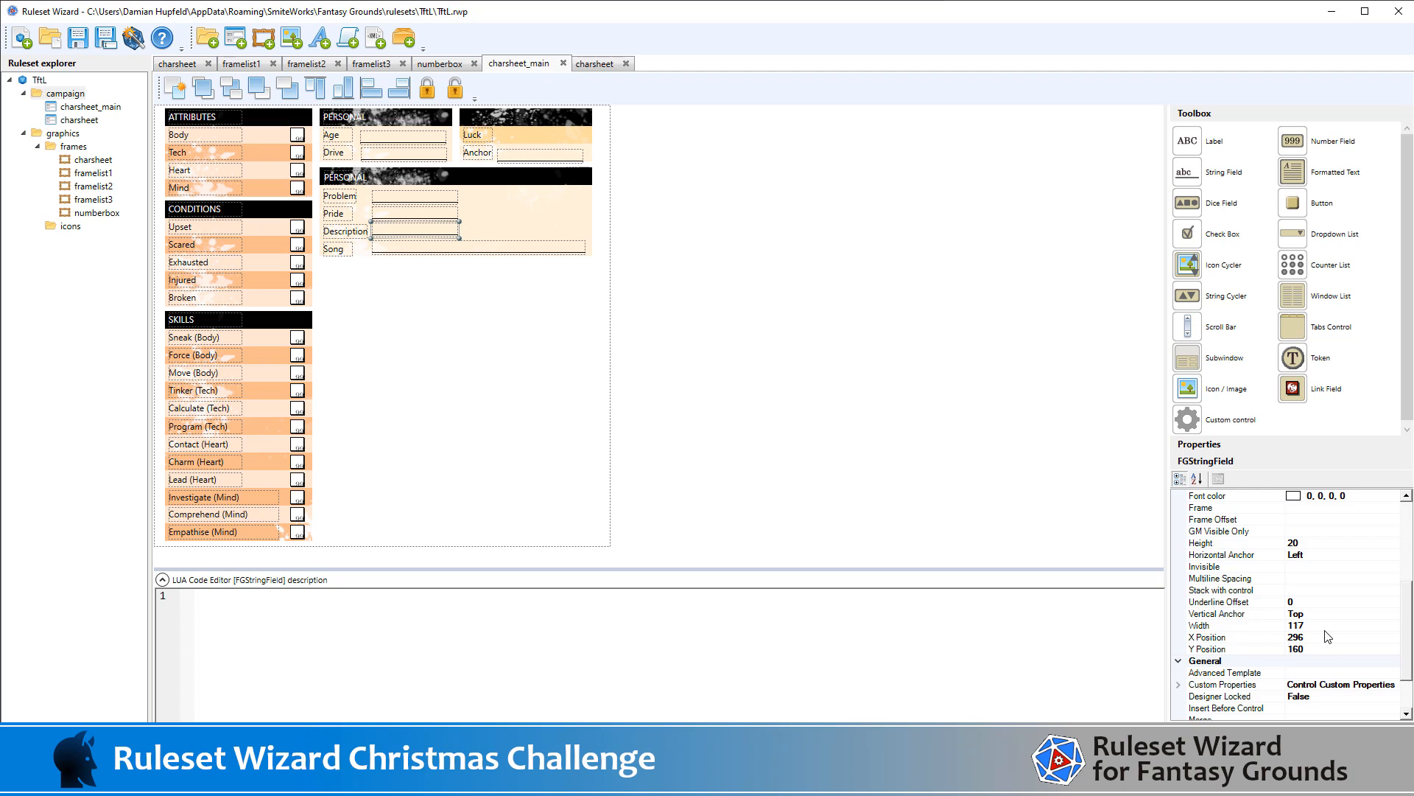
{"action": "left_click", "coordinate": [1326, 626]}
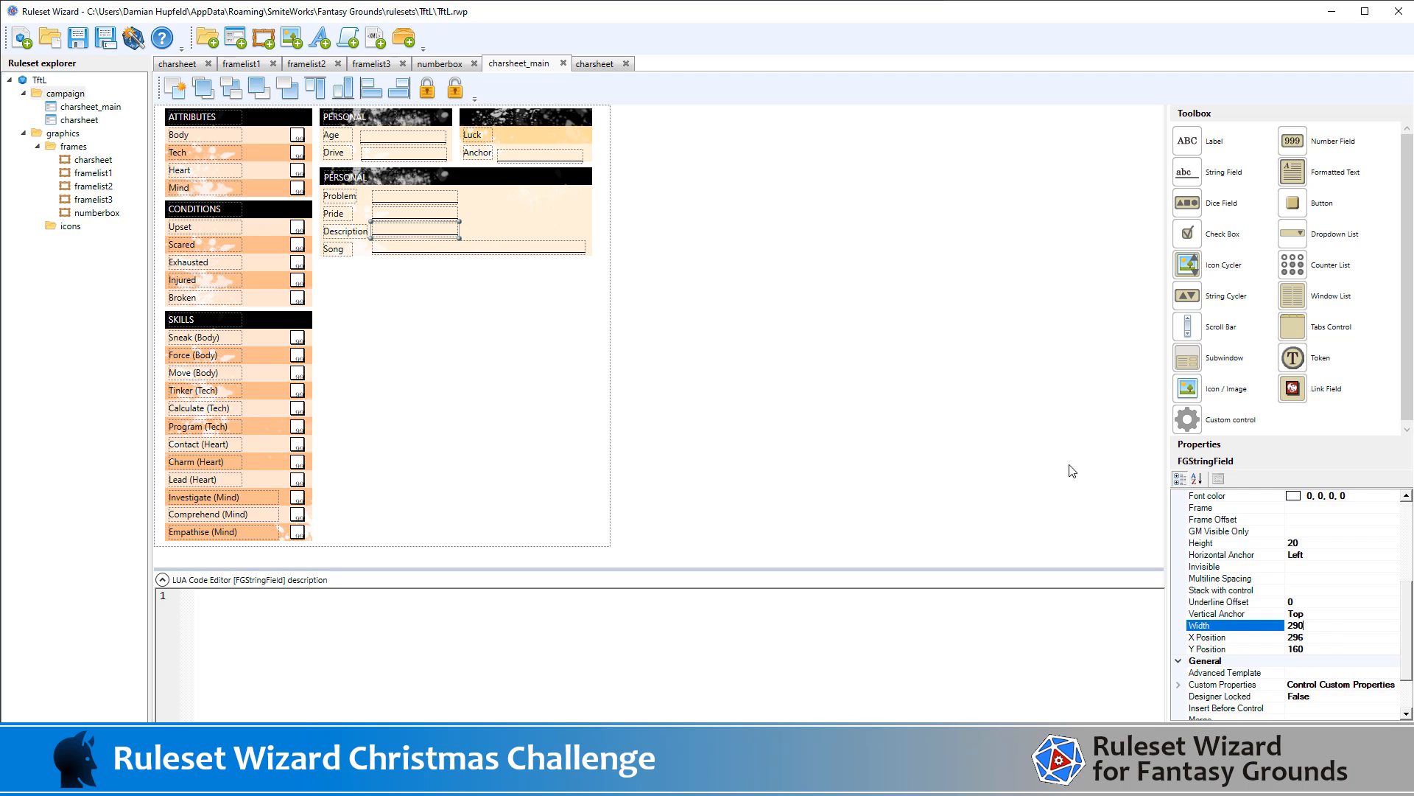
Set the Pride text field's width to 260, leaving it shorter than the Description and Song fields
{"action": "left_click", "coordinate": [439, 213]}
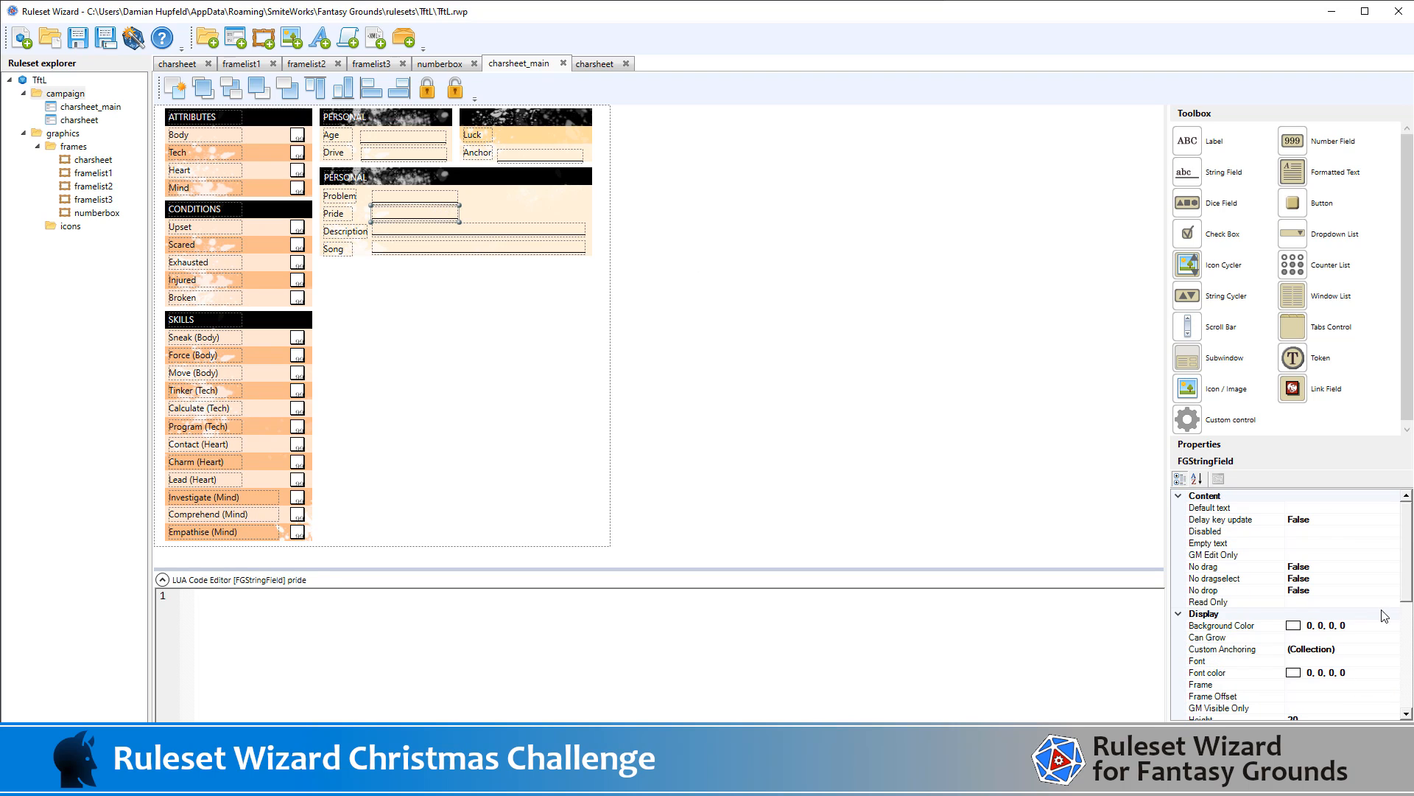
{"action": "scroll", "coordinate": [1352, 608], "scroll_direction": "down", "scroll_amount": 3}
{"action": "scroll", "coordinate": [1326, 656], "scroll_direction": "down", "scroll_amount": 1}
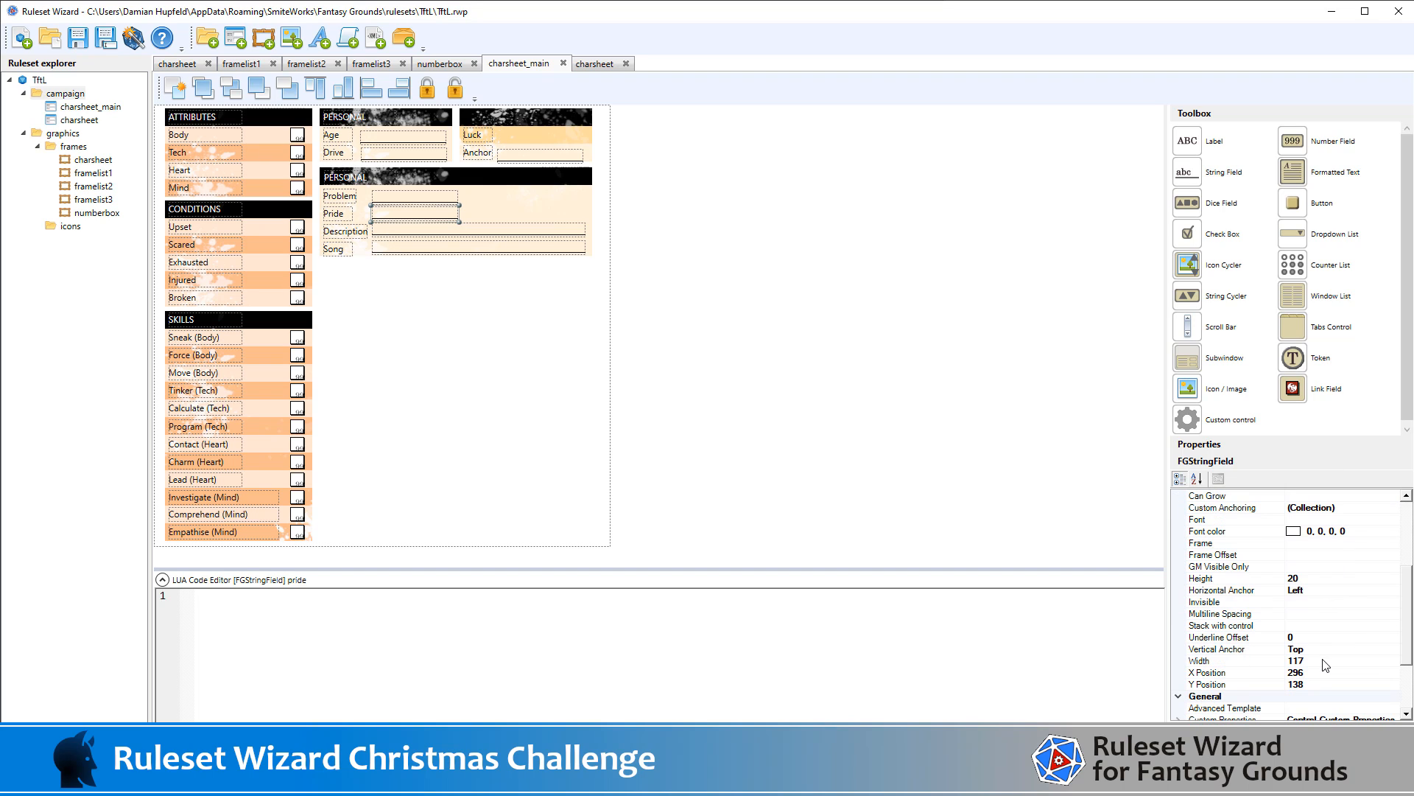
{"action": "left_click", "coordinate": [1321, 671]}
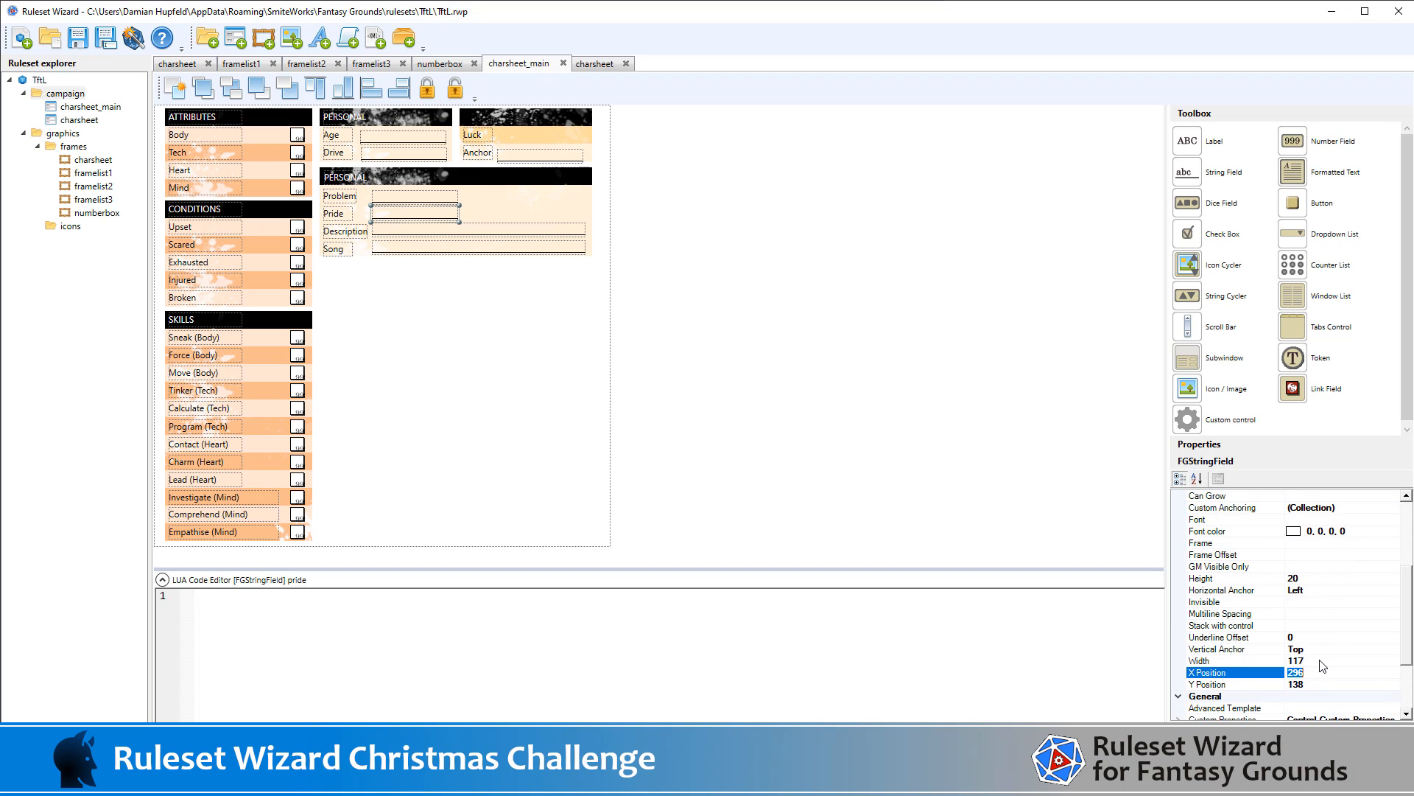
{"action": "type", "text": "6"}
{"action": "left_click", "coordinate": [1319, 660]}
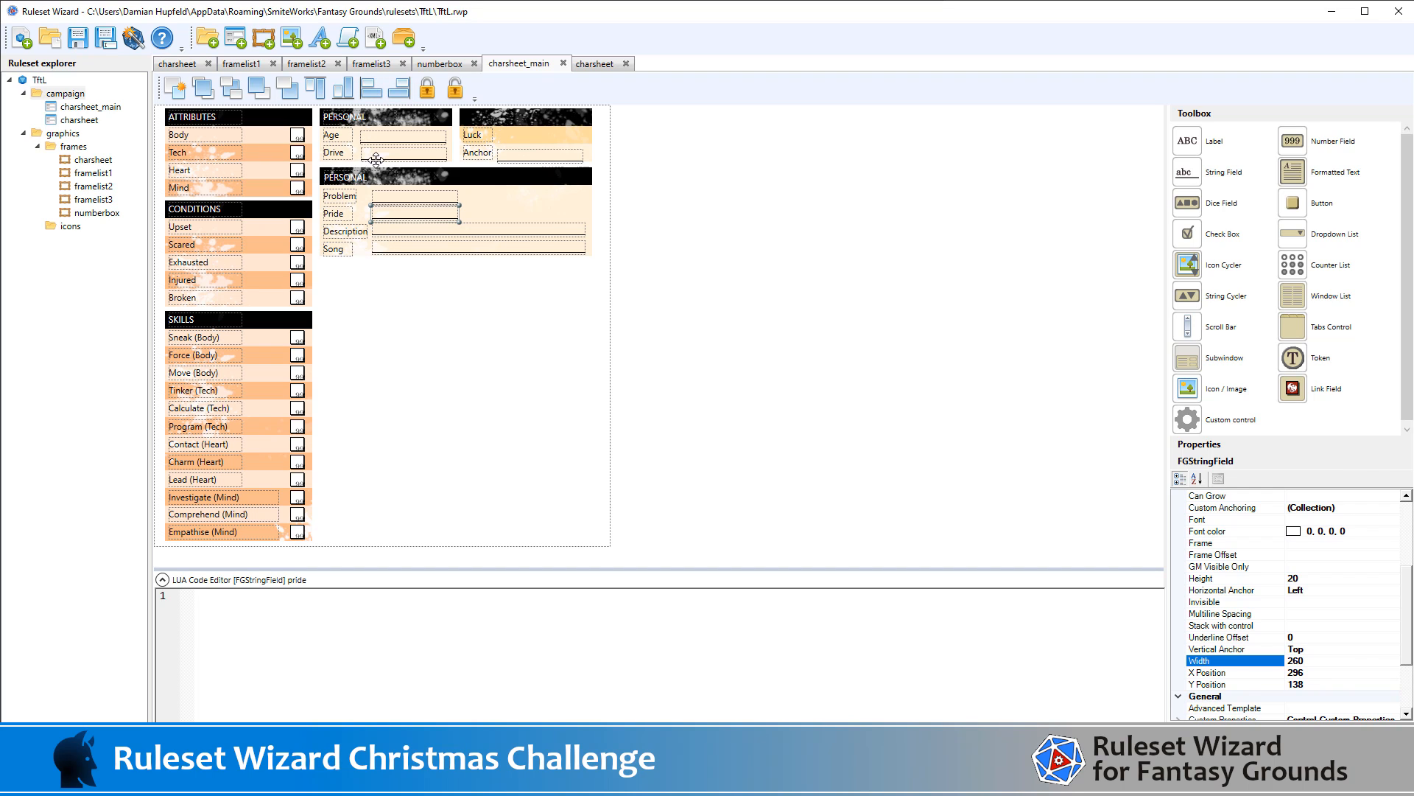
Widen the Problem text field to match the width of the Description and Song fields
{"action": "left_click", "coordinate": [387, 197]}
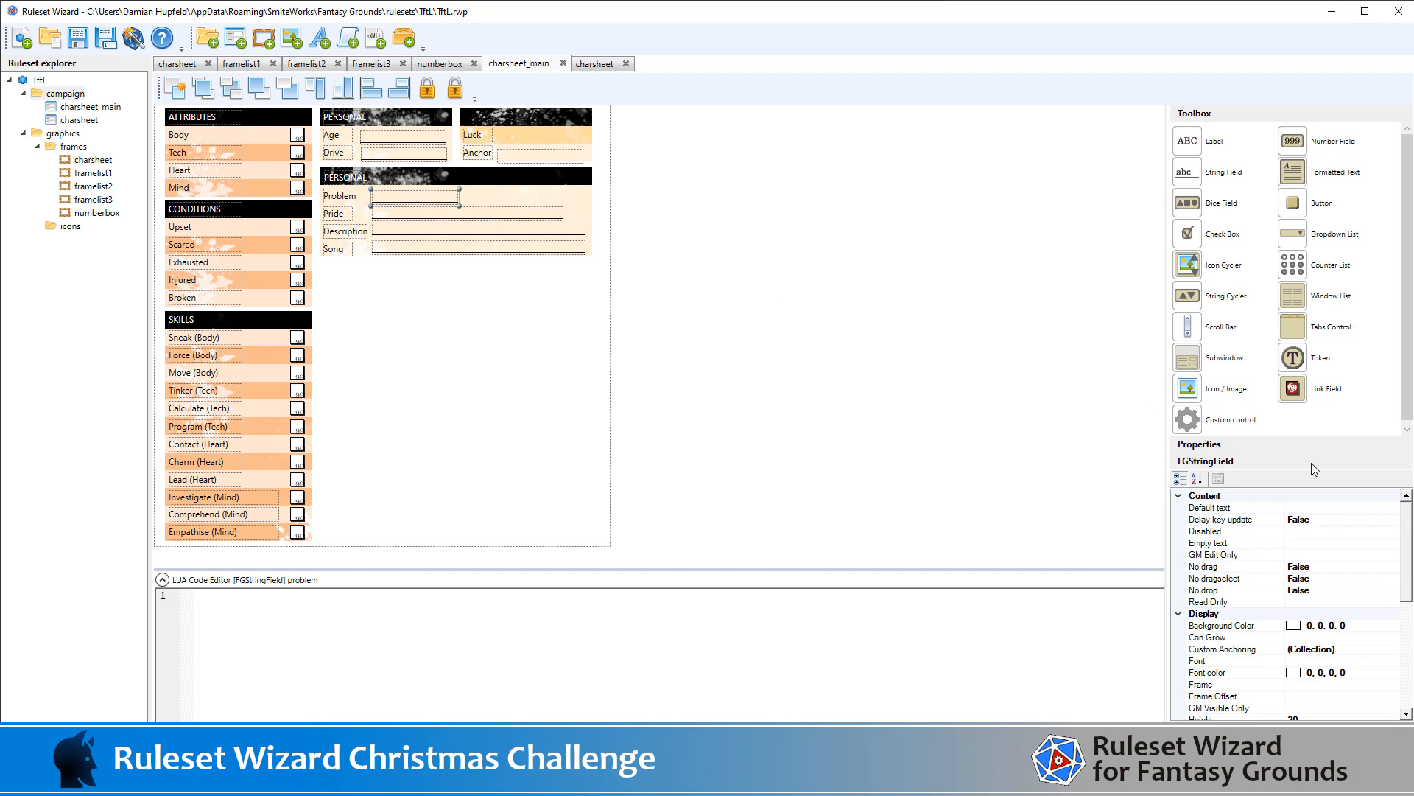
{"action": "scroll", "coordinate": [1355, 682], "scroll_direction": "down", "scroll_amount": 3}
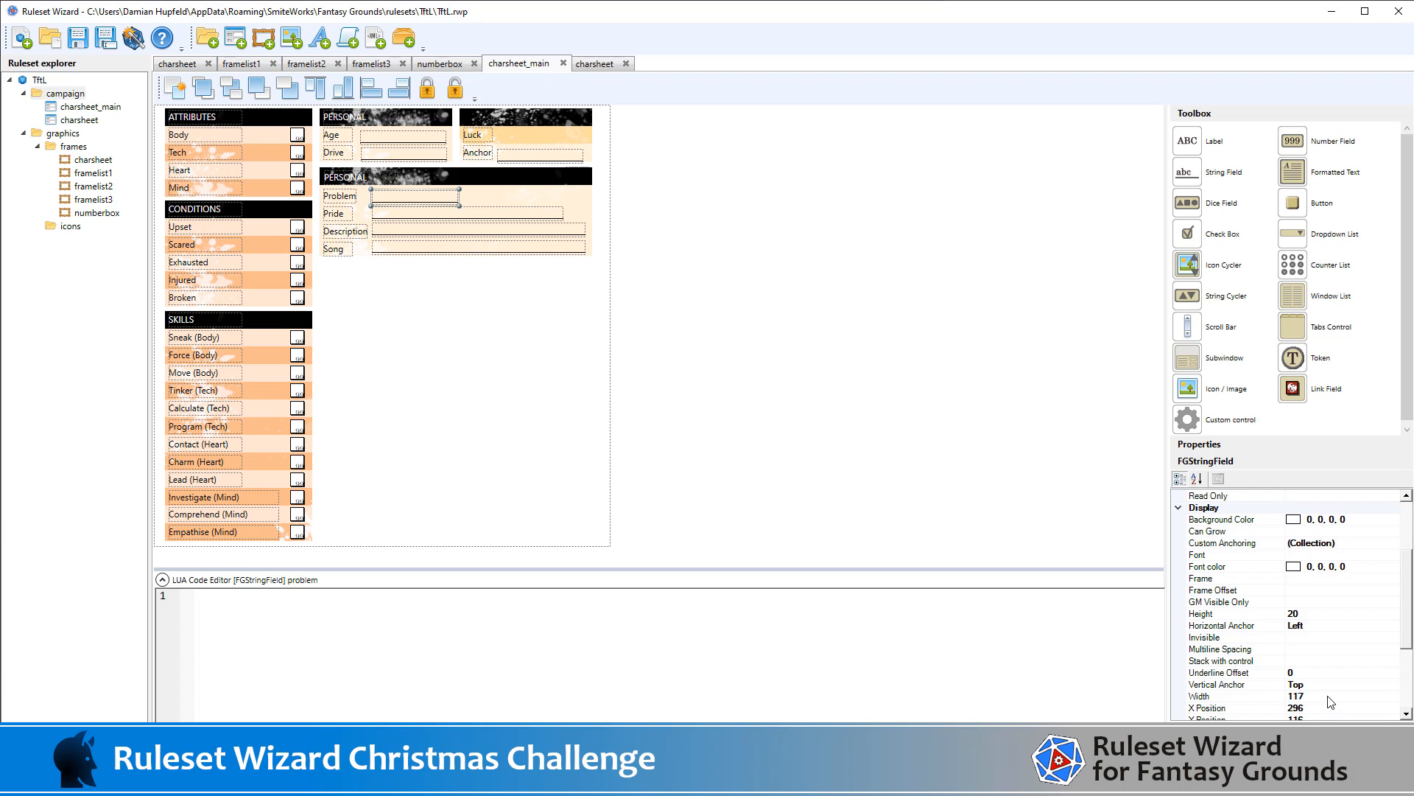
{"action": "left_click", "coordinate": [1328, 695]}
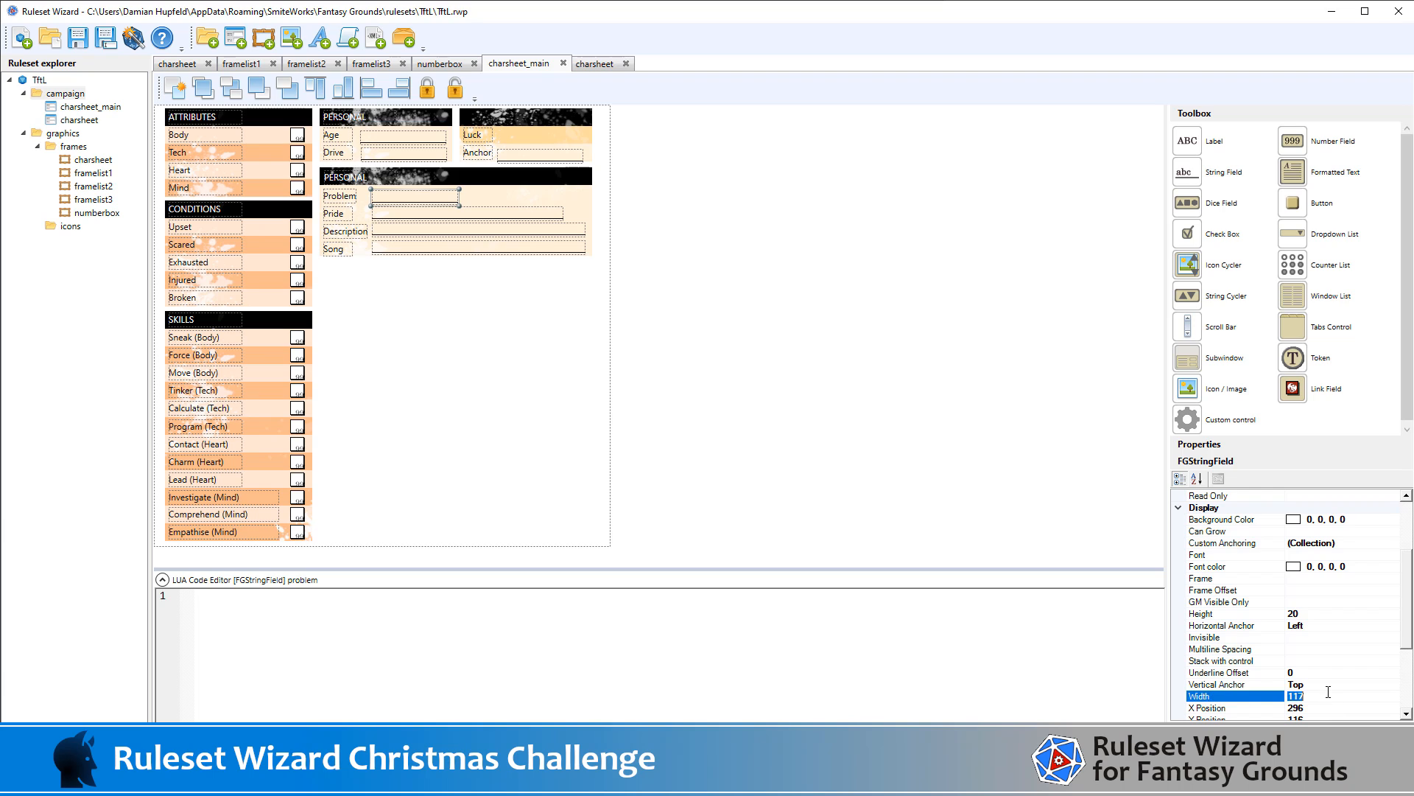
{"action": "left_click", "coordinate": [798, 337]}
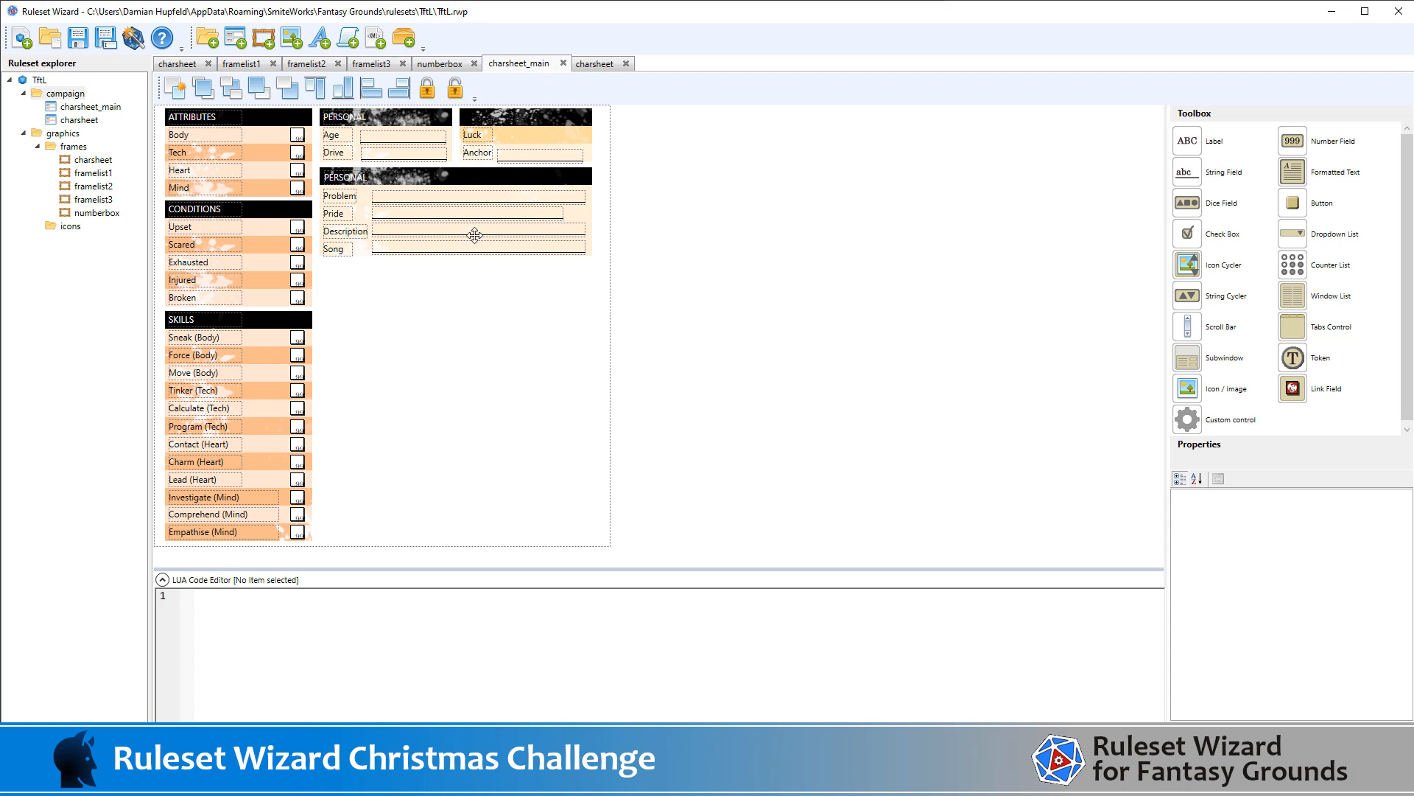
Check the character sheet PDF, and duplicate the lower PERSONAL frame with its header label, row labels and text fields
{"action": "key", "text": "alt+Tab"}
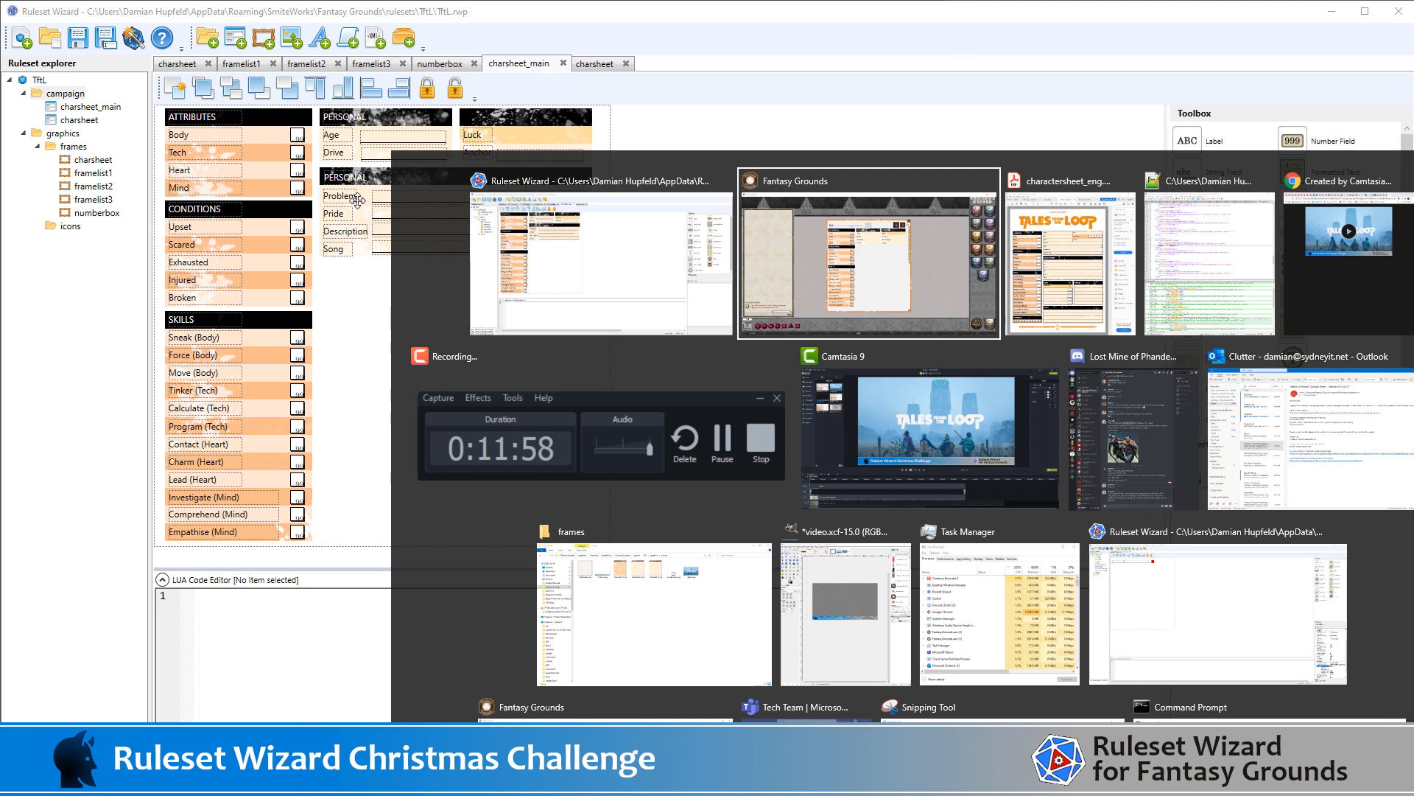
{"action": "key", "text": "alt+Tab"}
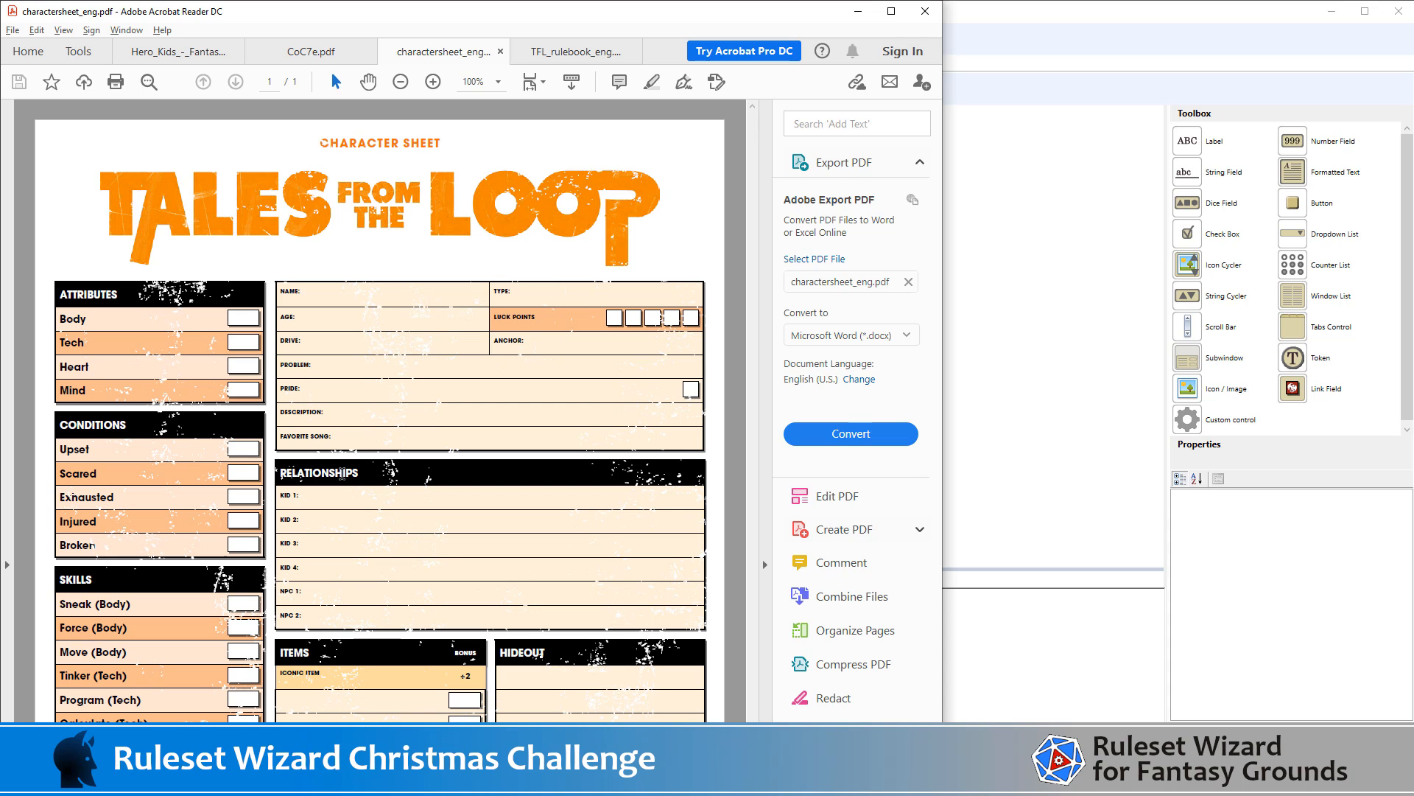
{"action": "key", "text": "alt+Tab"}
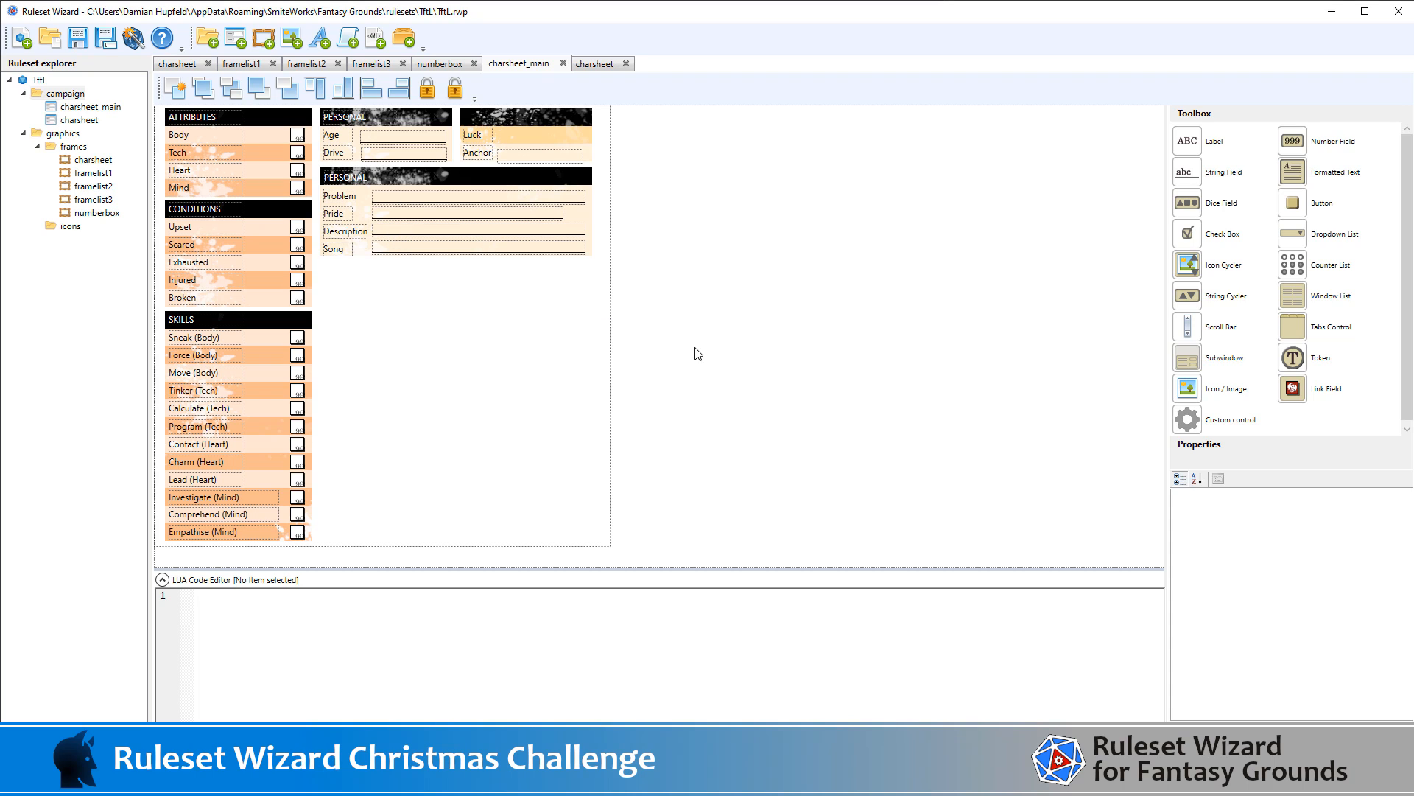
{"action": "left_click_drag", "start_coordinate": [725, 290], "coordinate": [315, 162]}
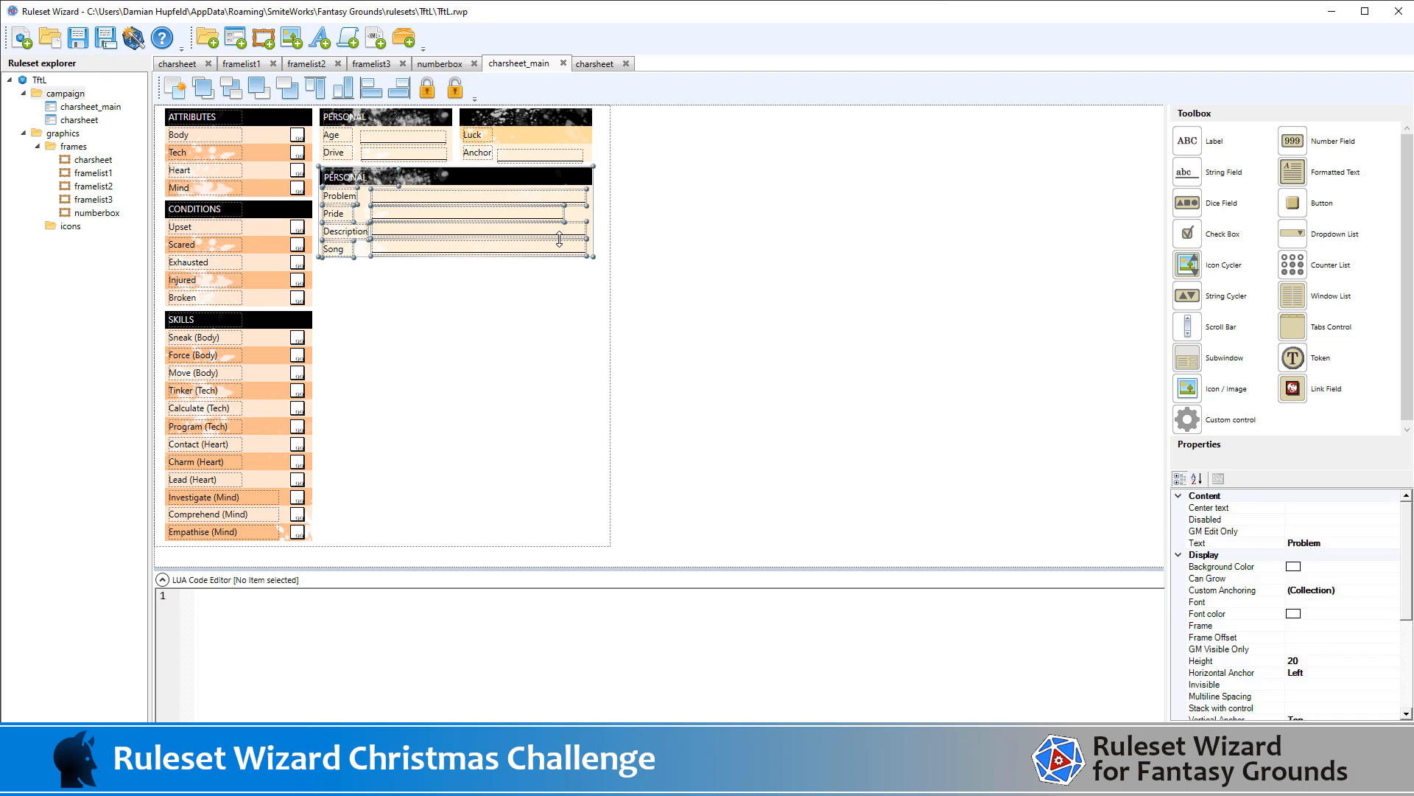
{"action": "key", "text": "ctrl+v"}
Move the duplicated block directly below the original PERSONAL block, aligned with its left edge and leaving a small gap
{"action": "key", "text": "Left"}
{"action": "key", "text": "Left"}
{"action": "key", "text": "Left"}
{"action": "key", "text": "Left"}
{"action": "key", "text": "Left"}
{"action": "key", "text": "Left"}
{"action": "key", "text": "Left"}
{"action": "key", "text": "Left"}
{"action": "key", "text": "Left"}
{"action": "key", "text": "Left"}
{"action": "key", "text": "Left"}
{"action": "key", "text": "Left"}
{"action": "key", "text": "Left"}
{"action": "key", "text": "Left"}
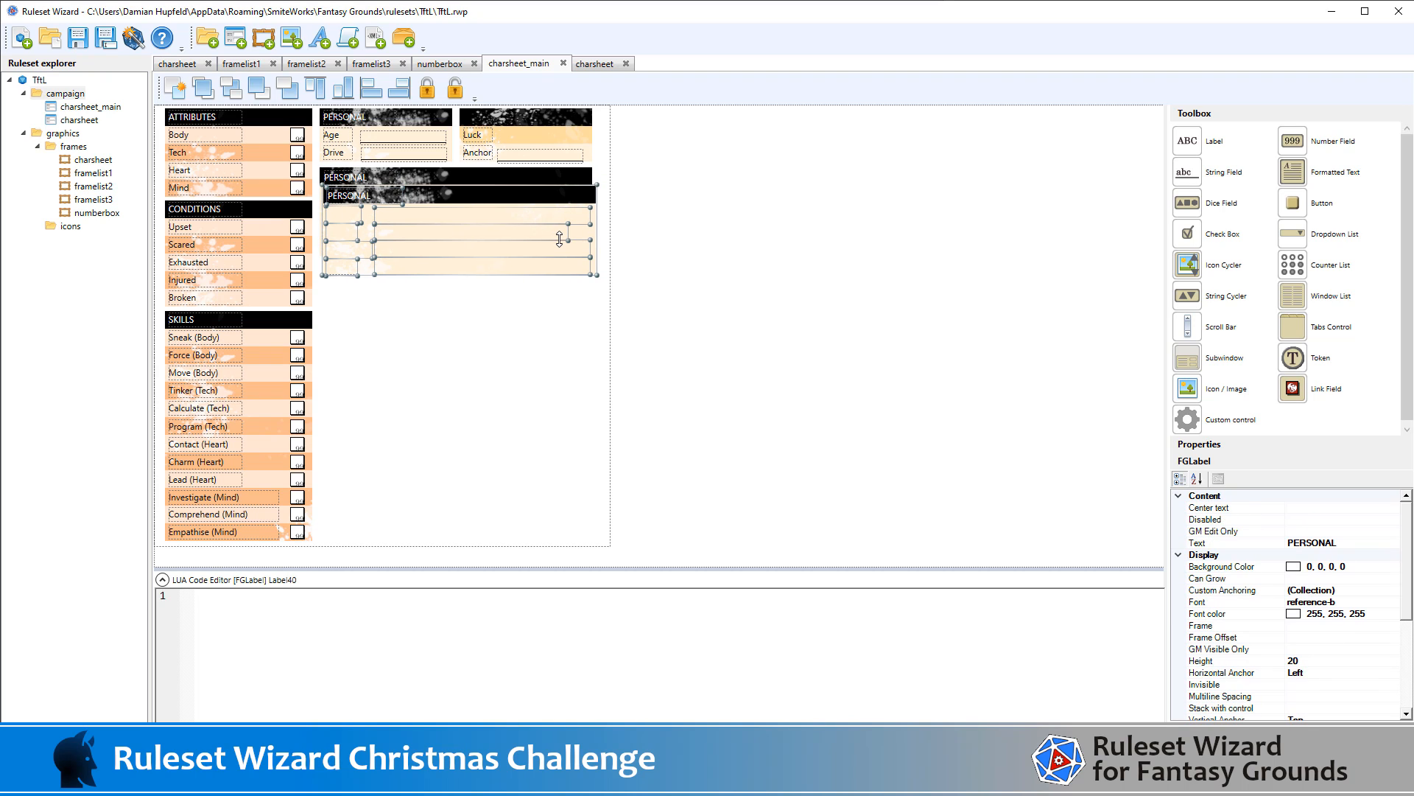
{"action": "key", "text": "Down"}
{"action": "key", "text": "Down"}
{"action": "key", "text": "Down"}
{"action": "key", "text": "Down"}
{"action": "key", "text": "Down"}
{"action": "key", "text": "Down"}
{"action": "key", "text": "Down"}
{"action": "key", "text": "Down"}
{"action": "key", "text": "Down"}
{"action": "key", "text": "Down"}
{"action": "key", "text": "Down"}
{"action": "key", "text": "Down"}
{"action": "key", "text": "Down"}
{"action": "key", "text": "Down"}
{"action": "key", "text": "Down"}
{"action": "key", "text": "Down"}
{"action": "key", "text": "Down"}
{"action": "key", "text": "Down"}
{"action": "key", "text": "Down"}
{"action": "key", "text": "Down"}
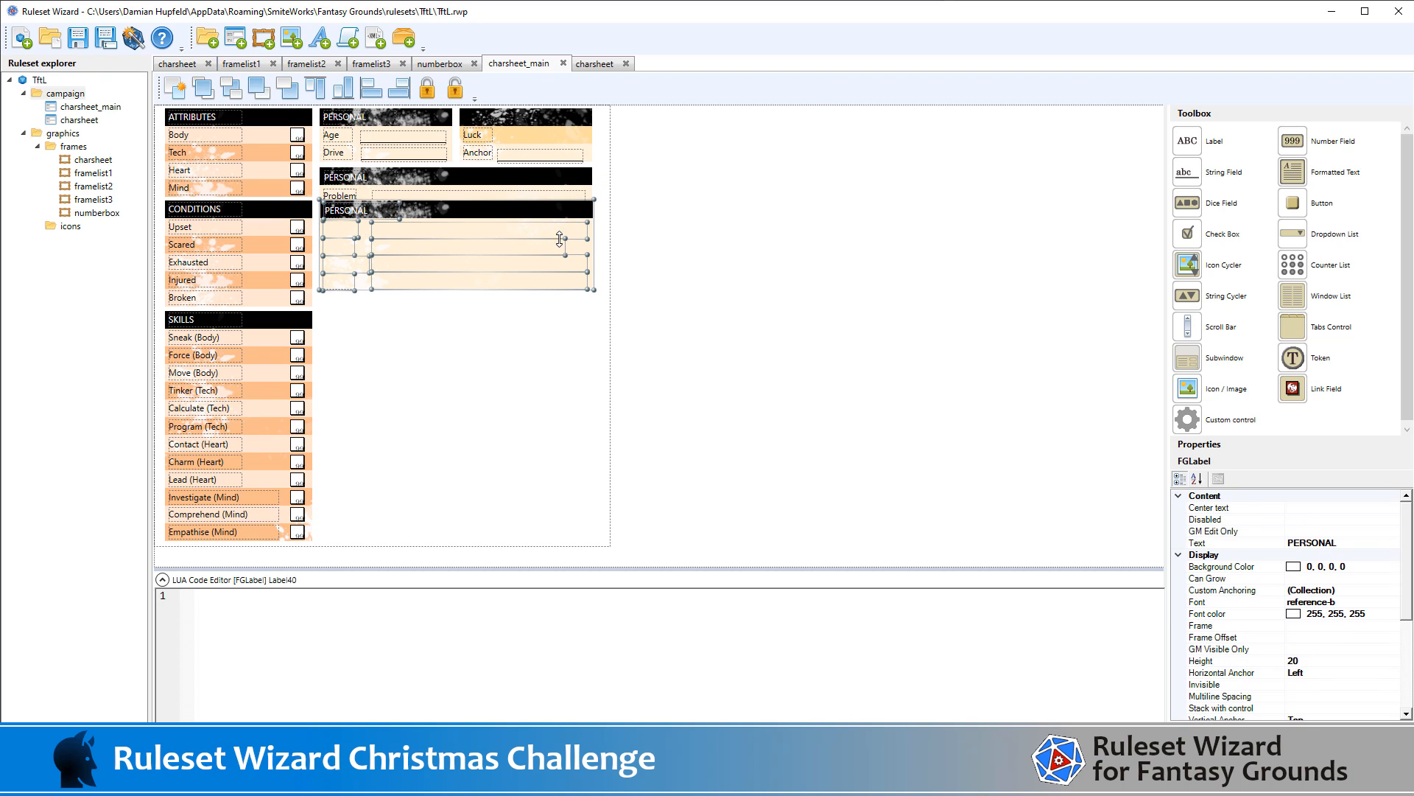
{"action": "key", "text": "Up"}
{"action": "key", "text": "Up"}
{"action": "key", "text": "Up"}
{"action": "key", "text": "Up"}
{"action": "key", "text": "Up"}
{"action": "key", "text": "Up"}
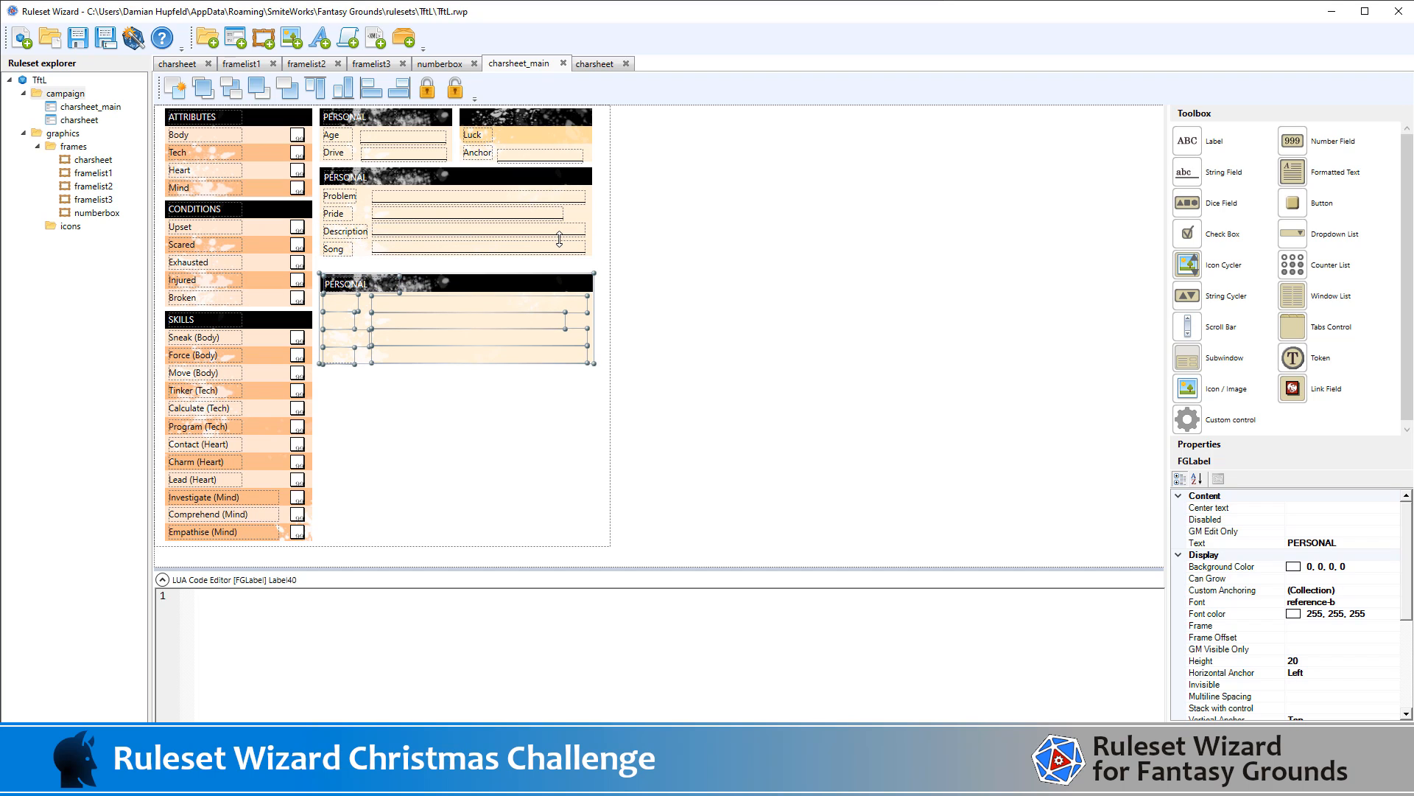
{"action": "key", "text": "Up"}
{"action": "key", "text": "Up"}
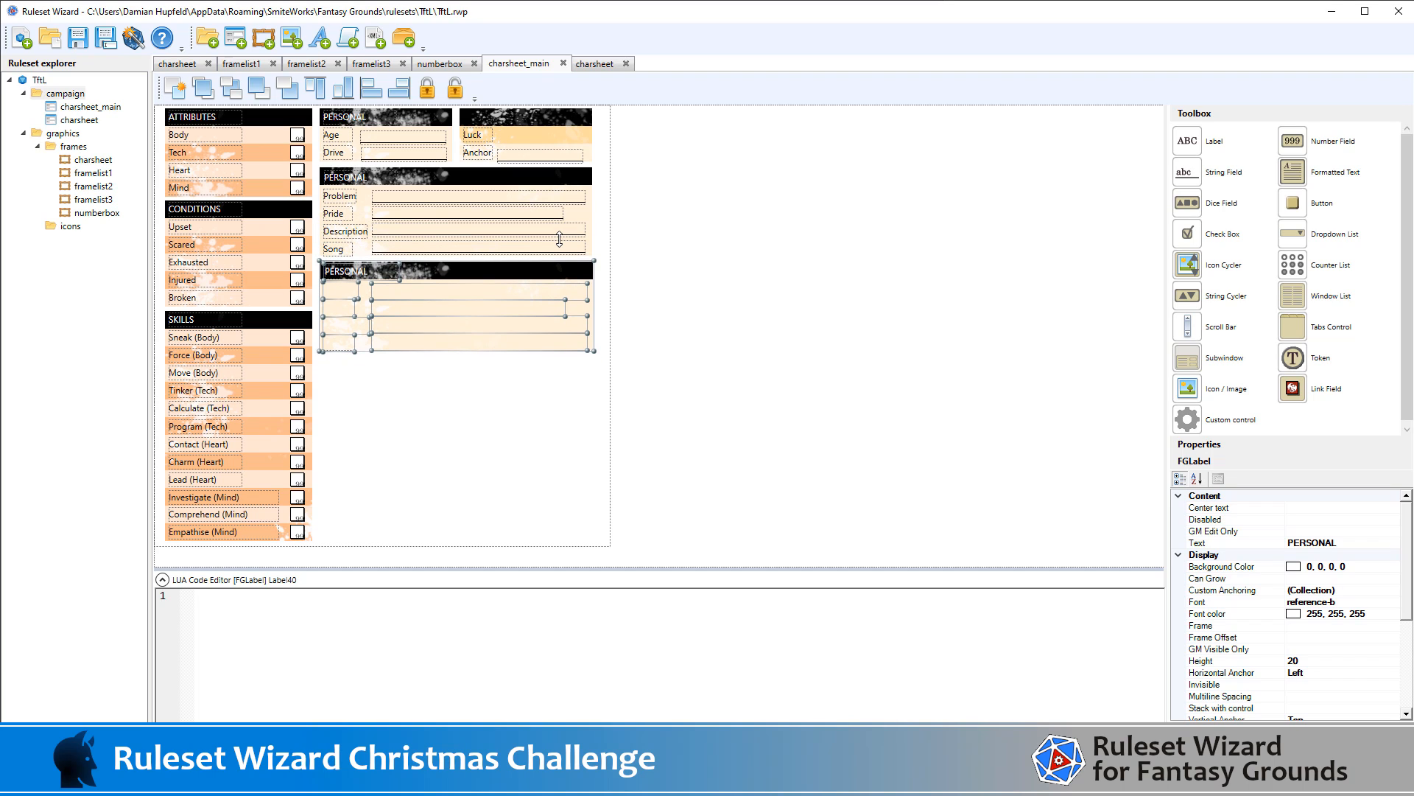
{"action": "left_click", "coordinate": [707, 303]}
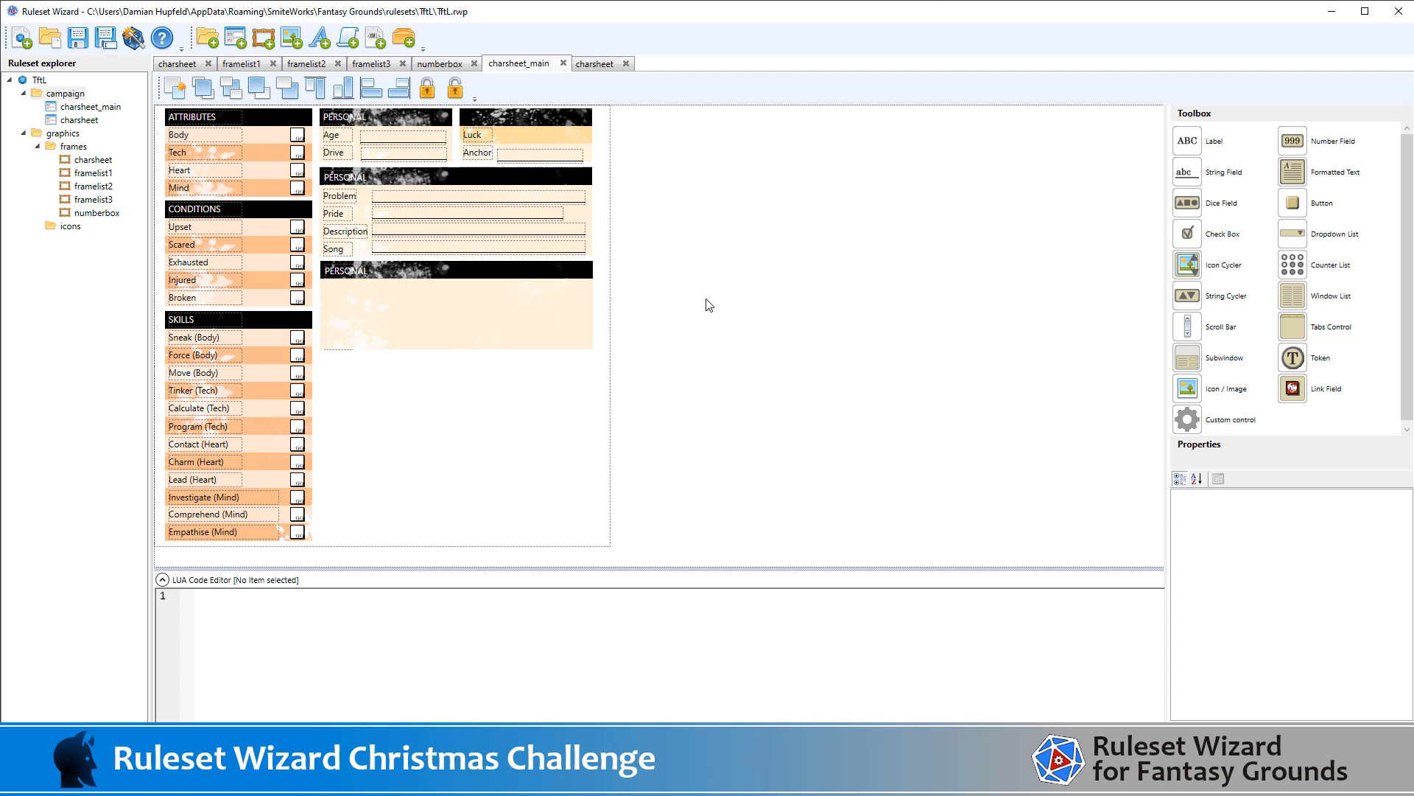
Nudge the whole duplicated block slightly left and up so its frame sits at X position 225 and Y position 210
{"action": "left_click", "coordinate": [587, 296]}
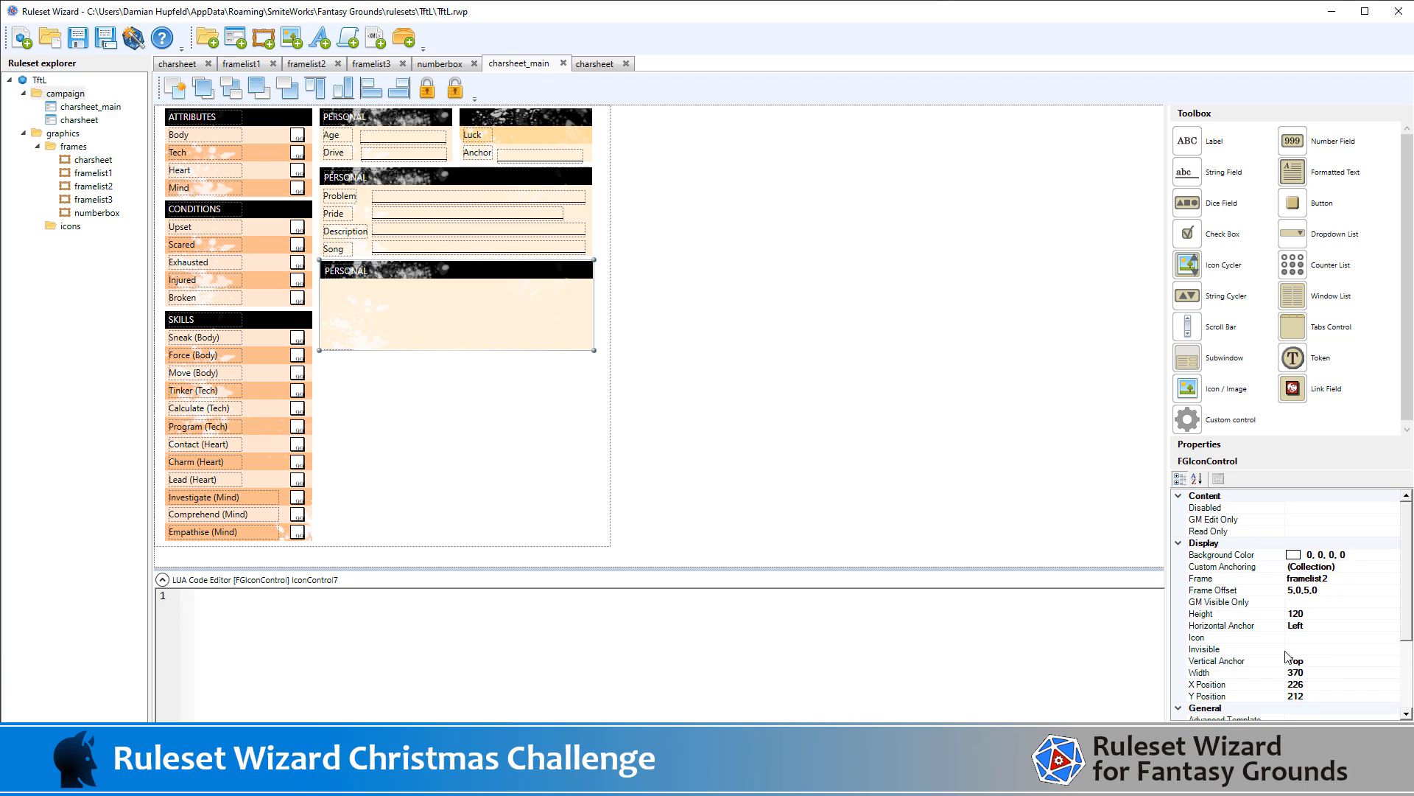
{"action": "left_click", "coordinate": [948, 493]}
{"action": "left_click_drag", "start_coordinate": [762, 384], "coordinate": [313, 256]}
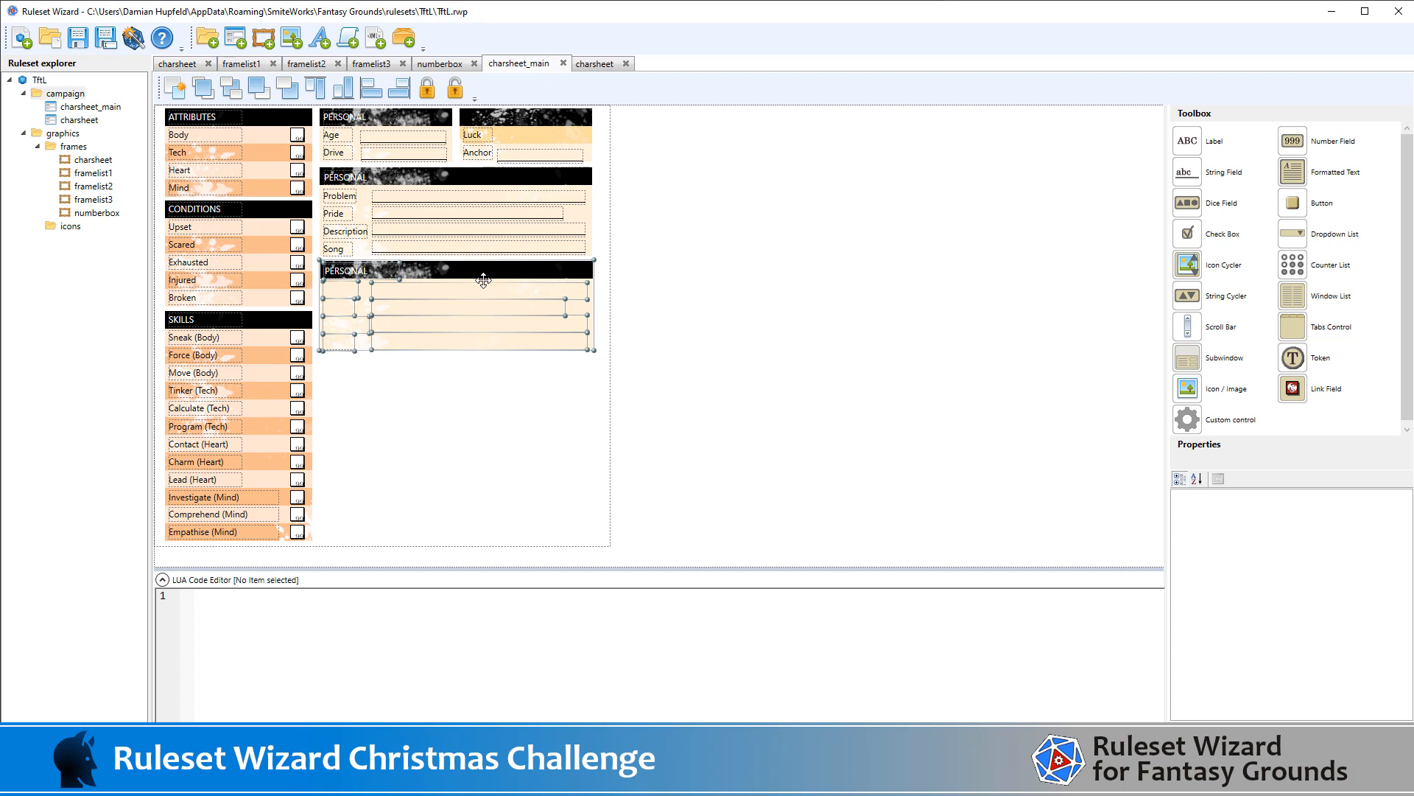
{"action": "key", "text": "Left"}
{"action": "key", "text": "Up"}
{"action": "key", "text": "Up"}
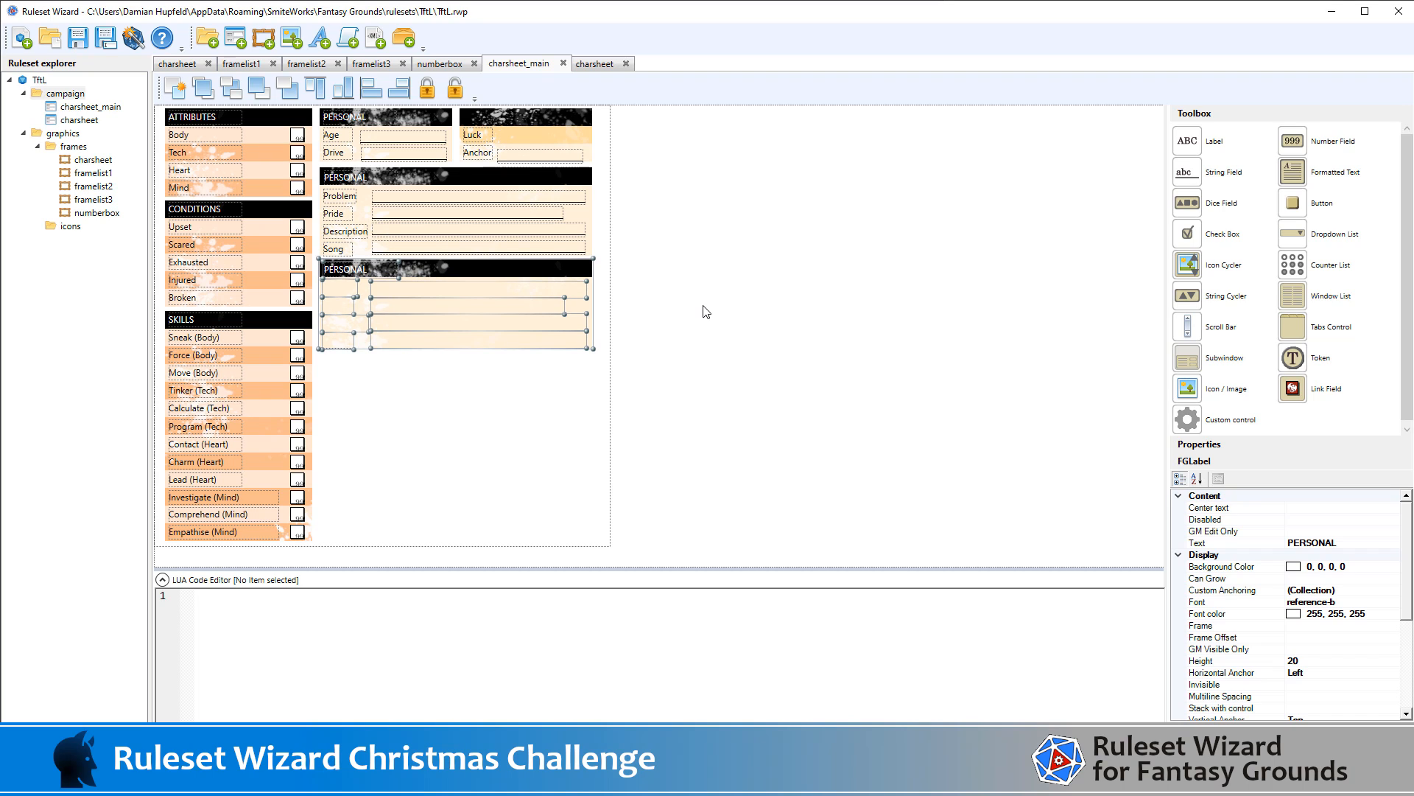
{"action": "key", "text": "Delete"}
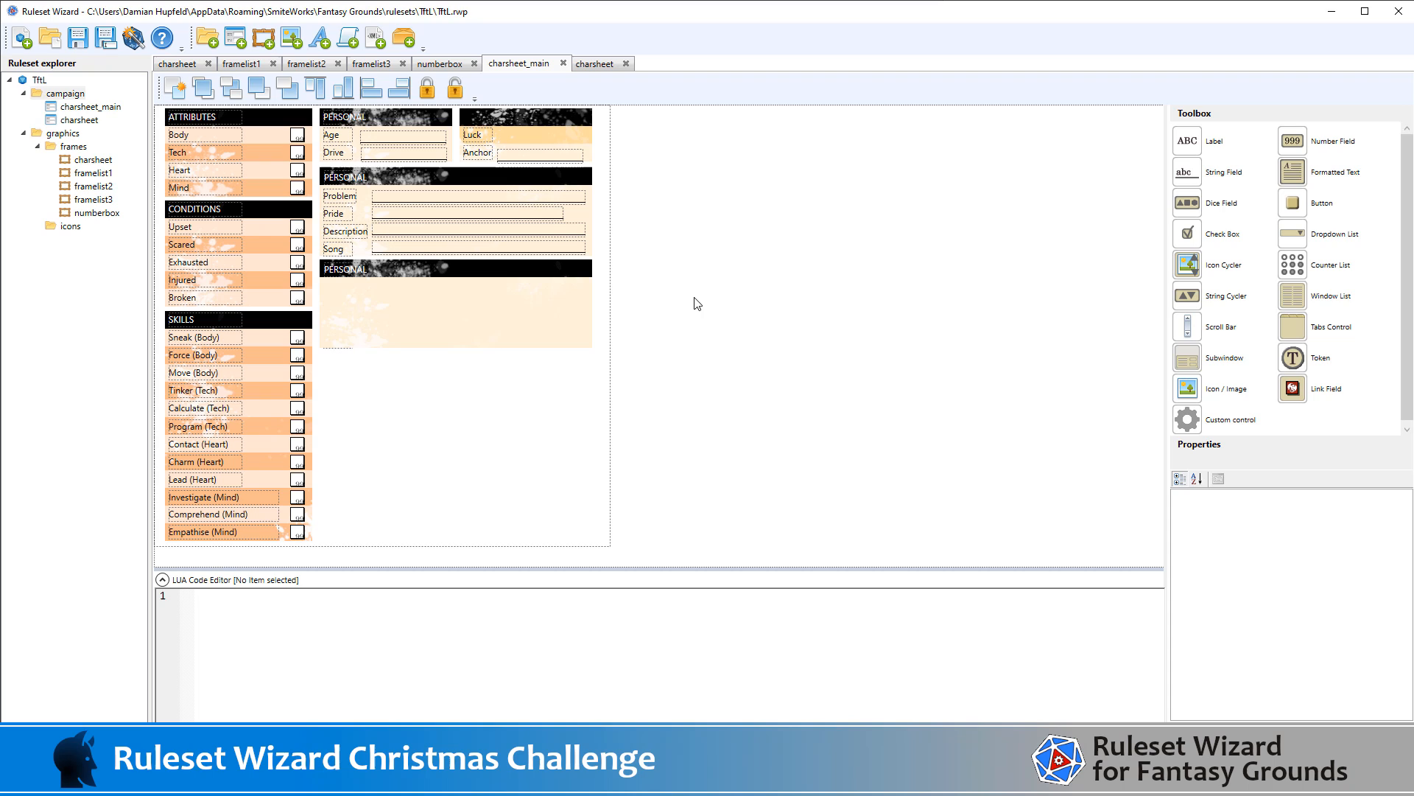
Send the duplicated frame behind its row labels and text fields
{"action": "left_click", "coordinate": [589, 324]}
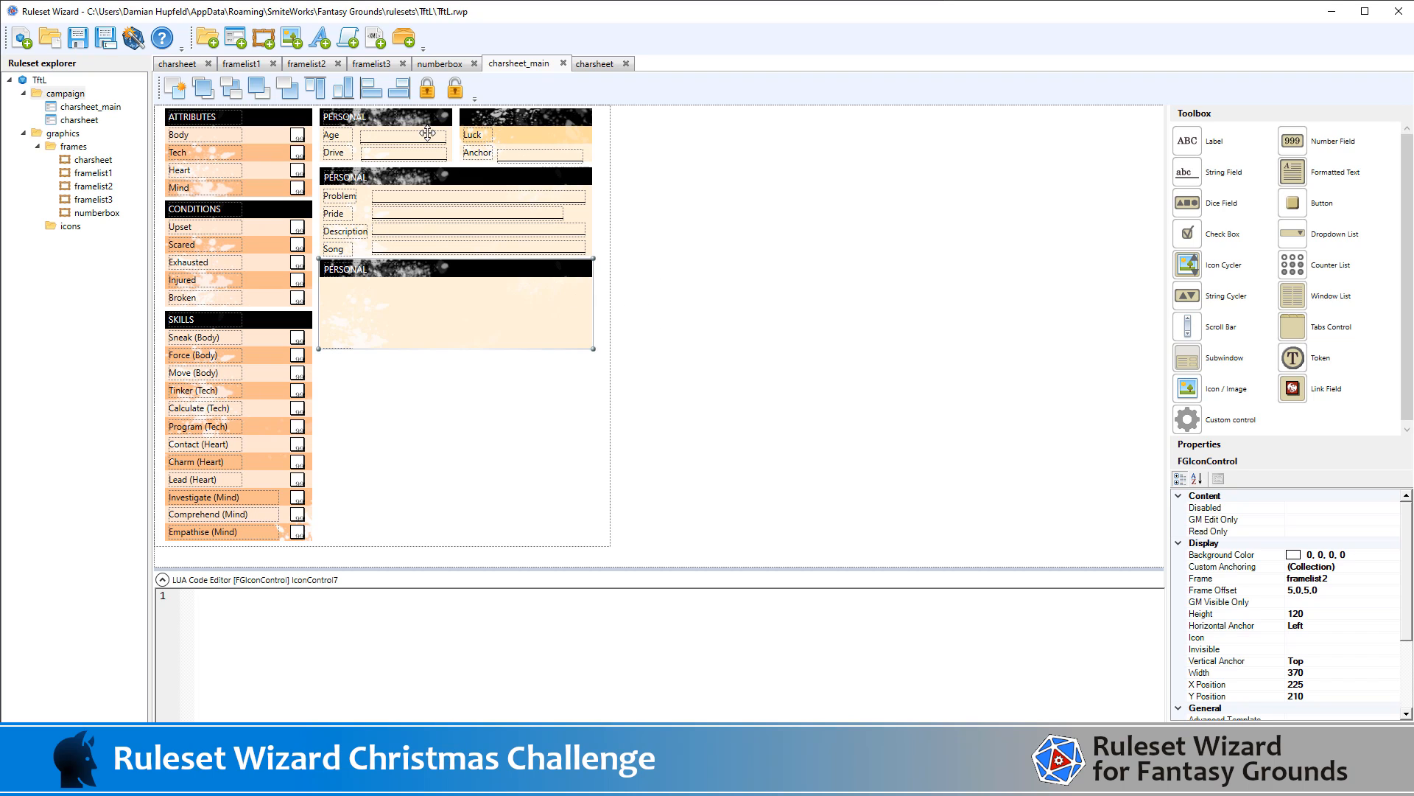
{"action": "left_click", "coordinate": [239, 96]}
{"action": "left_click", "coordinate": [750, 364]}
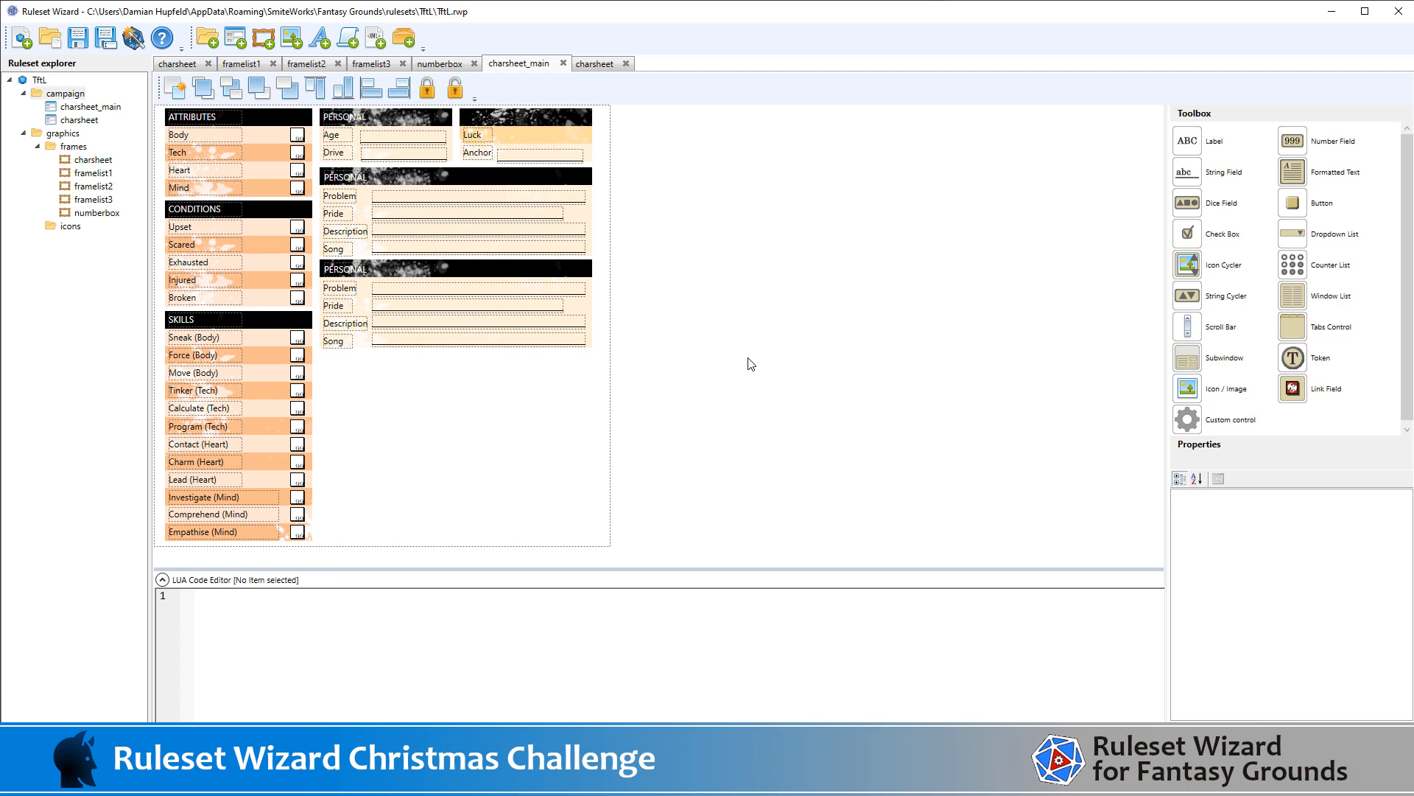
Check the section title on the character sheet PDF, and change the duplicated block's header text to RELATIONSHIPS
{"action": "key", "text": "alt+Tab"}
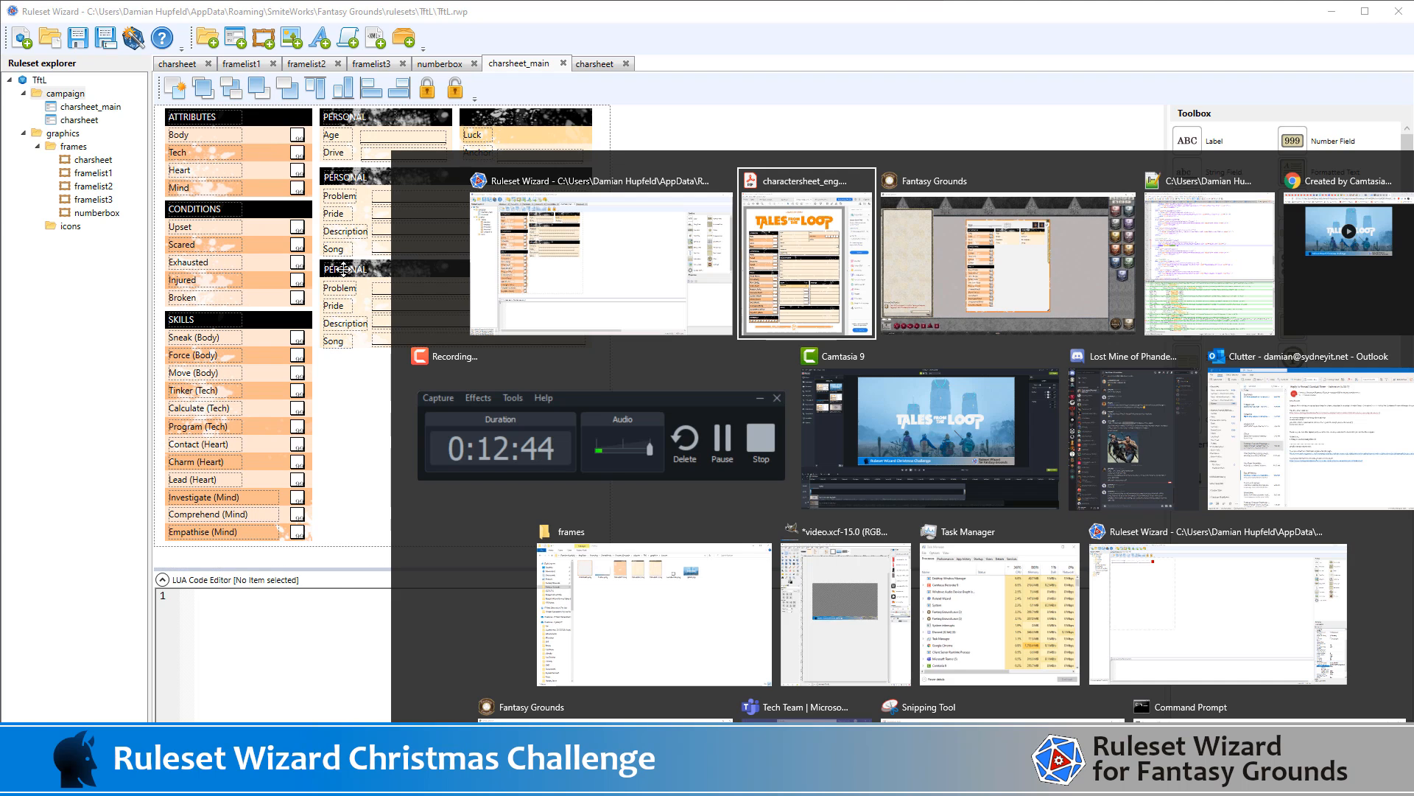
{"action": "key", "text": "alt+Tab"}
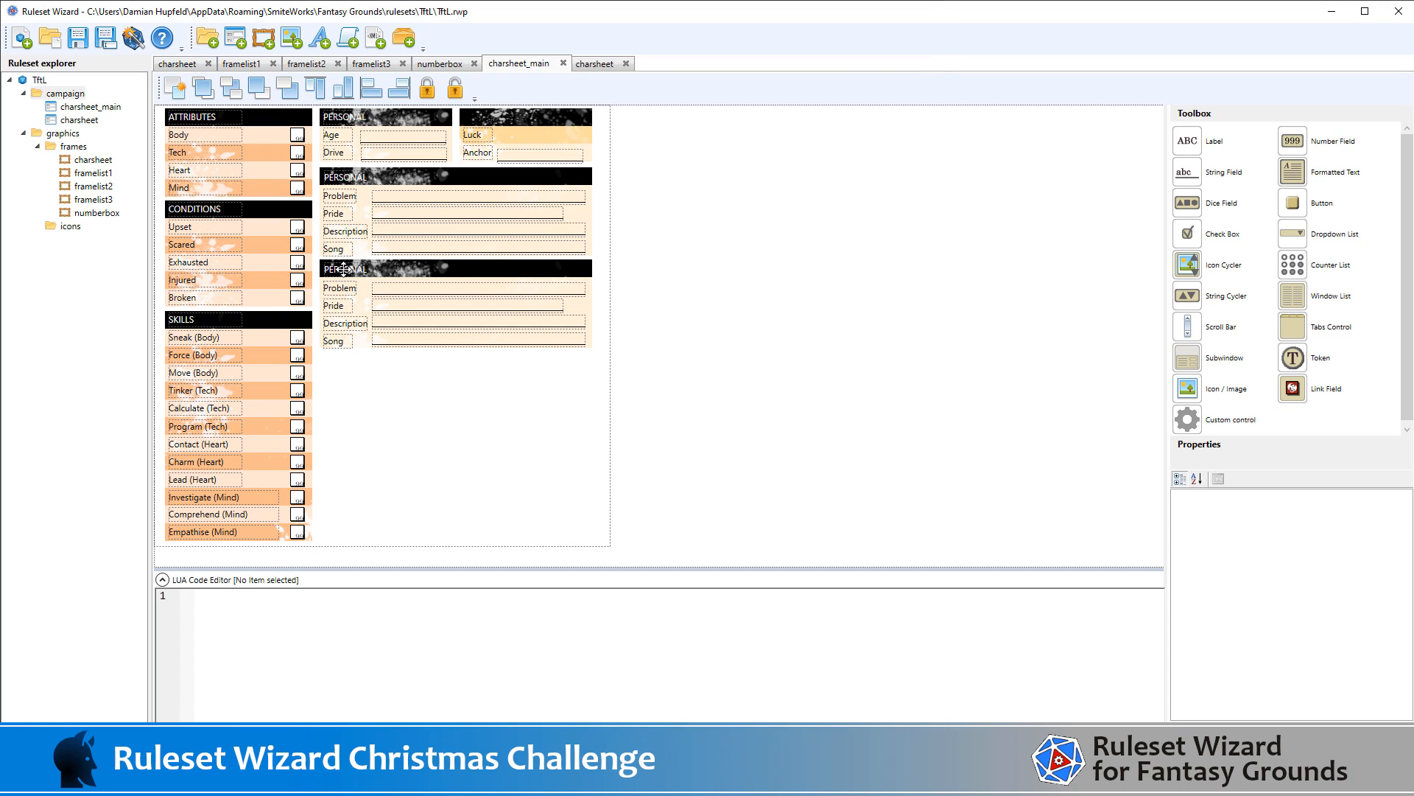
{"action": "left_click", "coordinate": [343, 269]}
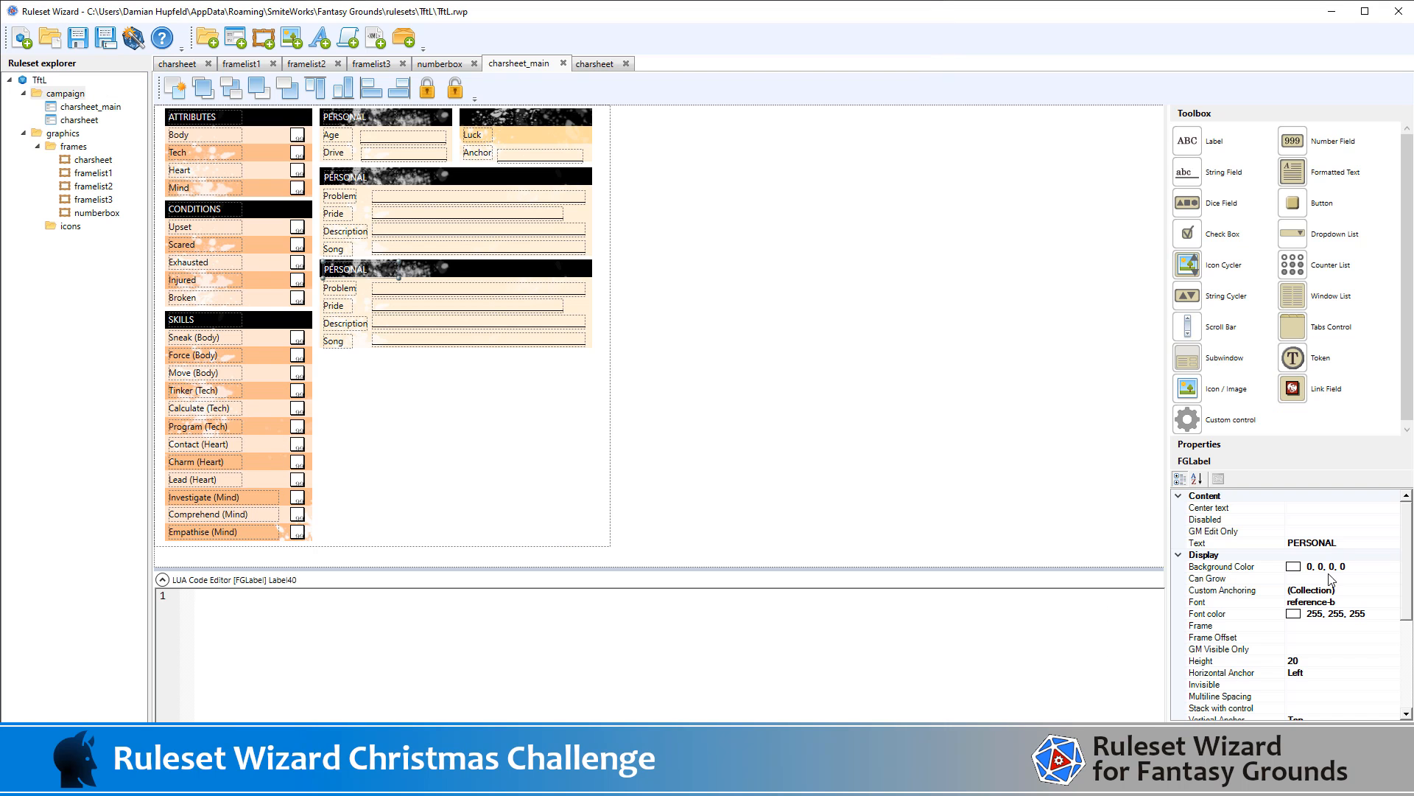
{"action": "left_click", "coordinate": [1337, 545]}
{"action": "type", "text": "RELATIONSHIPS"}
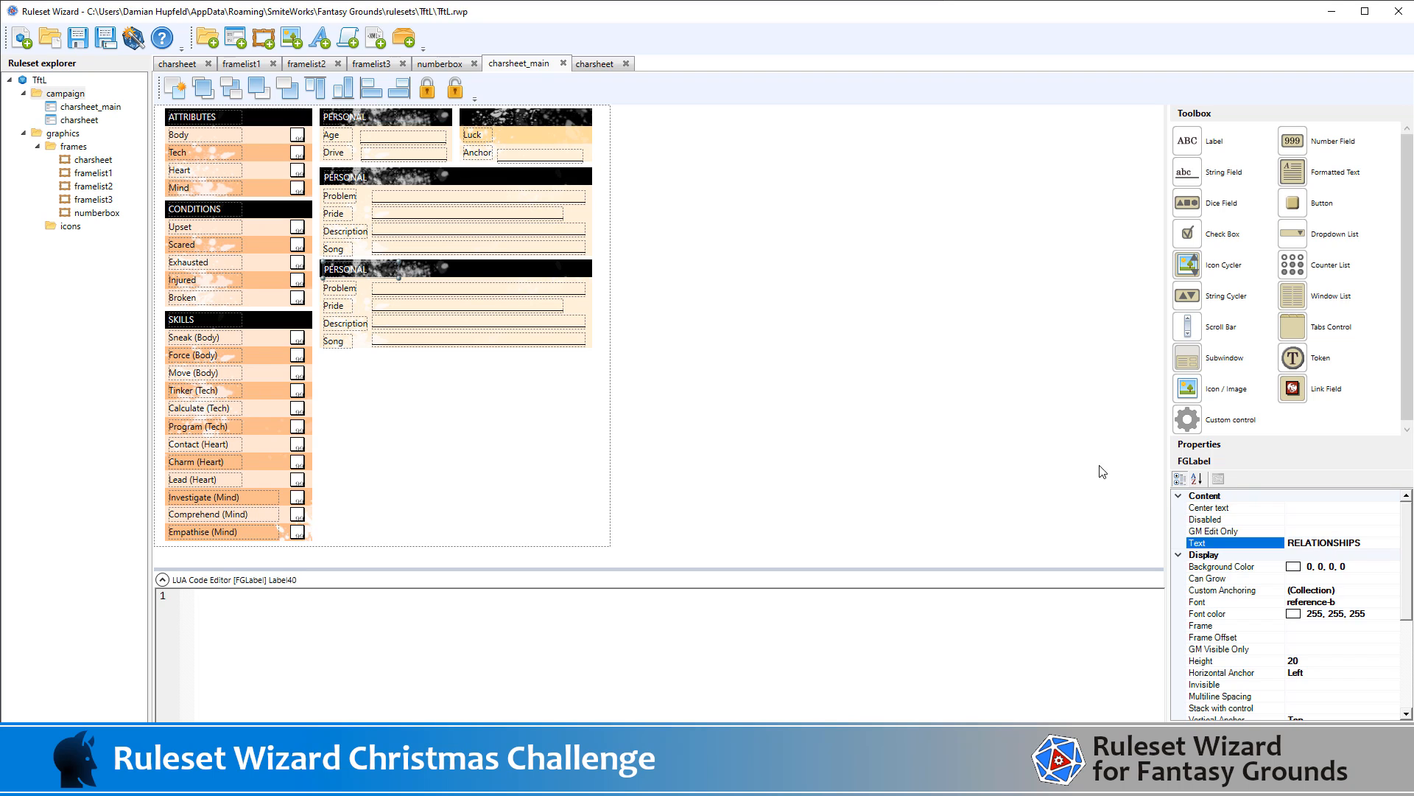
{"action": "left_click", "coordinate": [836, 377]}
Check the relationship rows on the character sheet PDF, and set the RELATIONSHIPS frame's height to 168
{"action": "key", "text": "alt+Tab"}
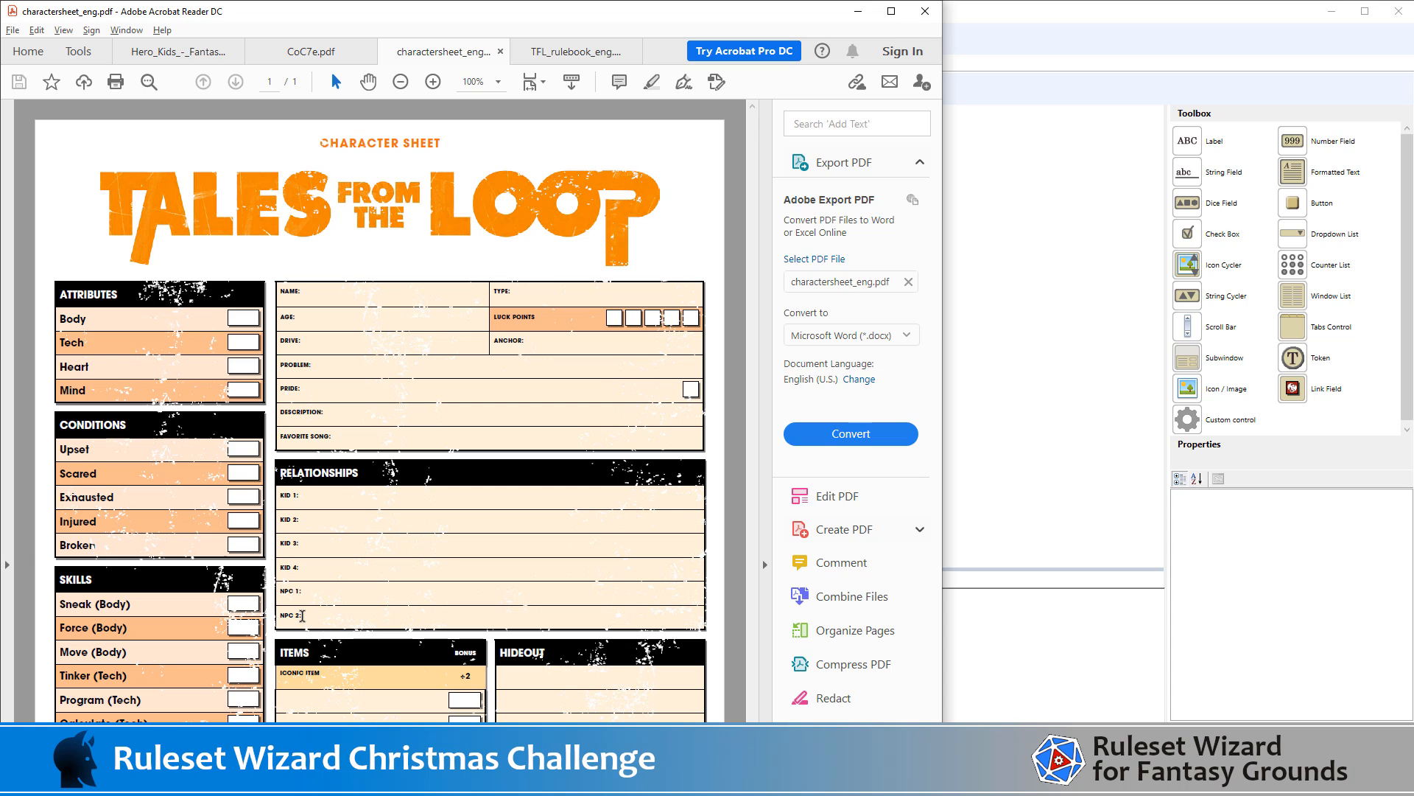
{"action": "key", "text": "alt+Tab"}
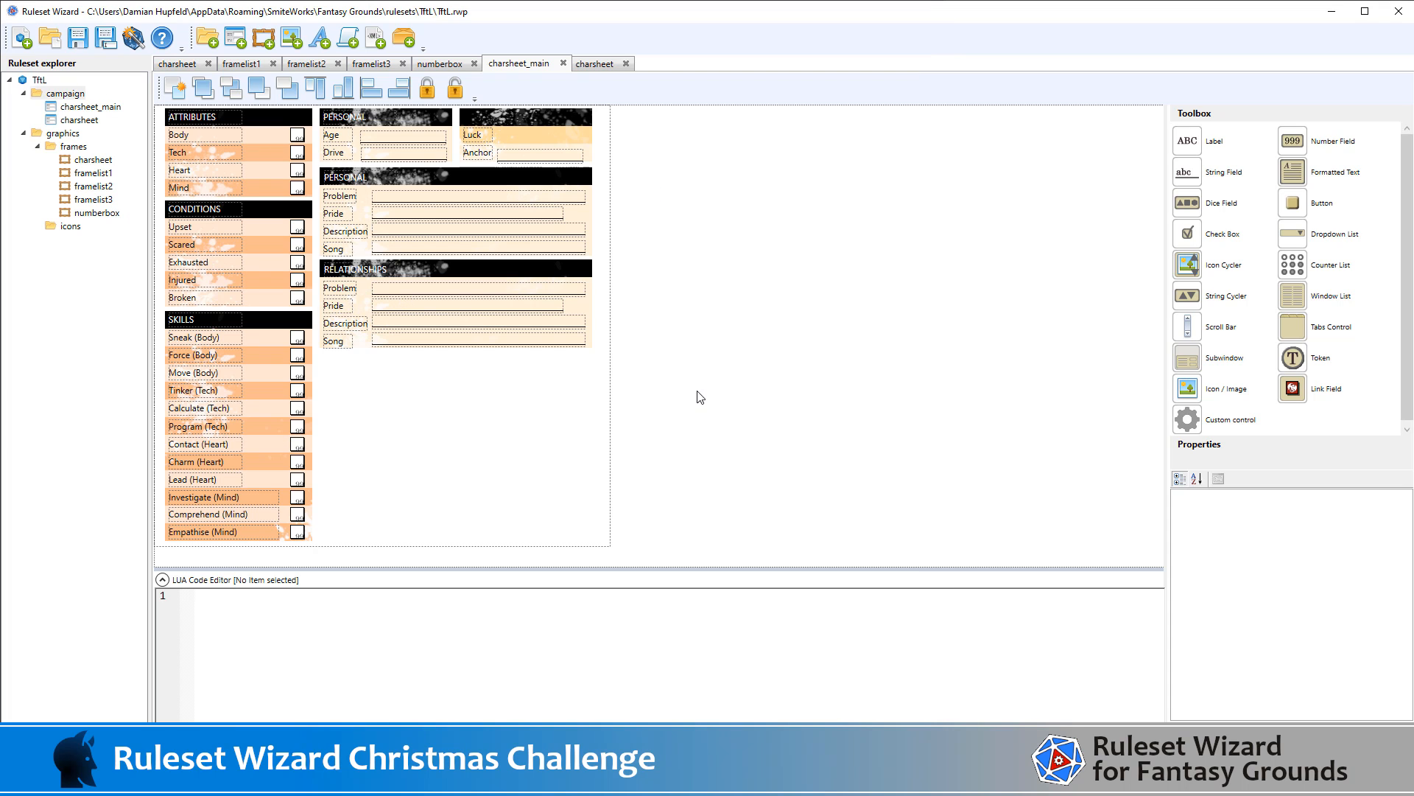
{"action": "left_click", "coordinate": [587, 304]}
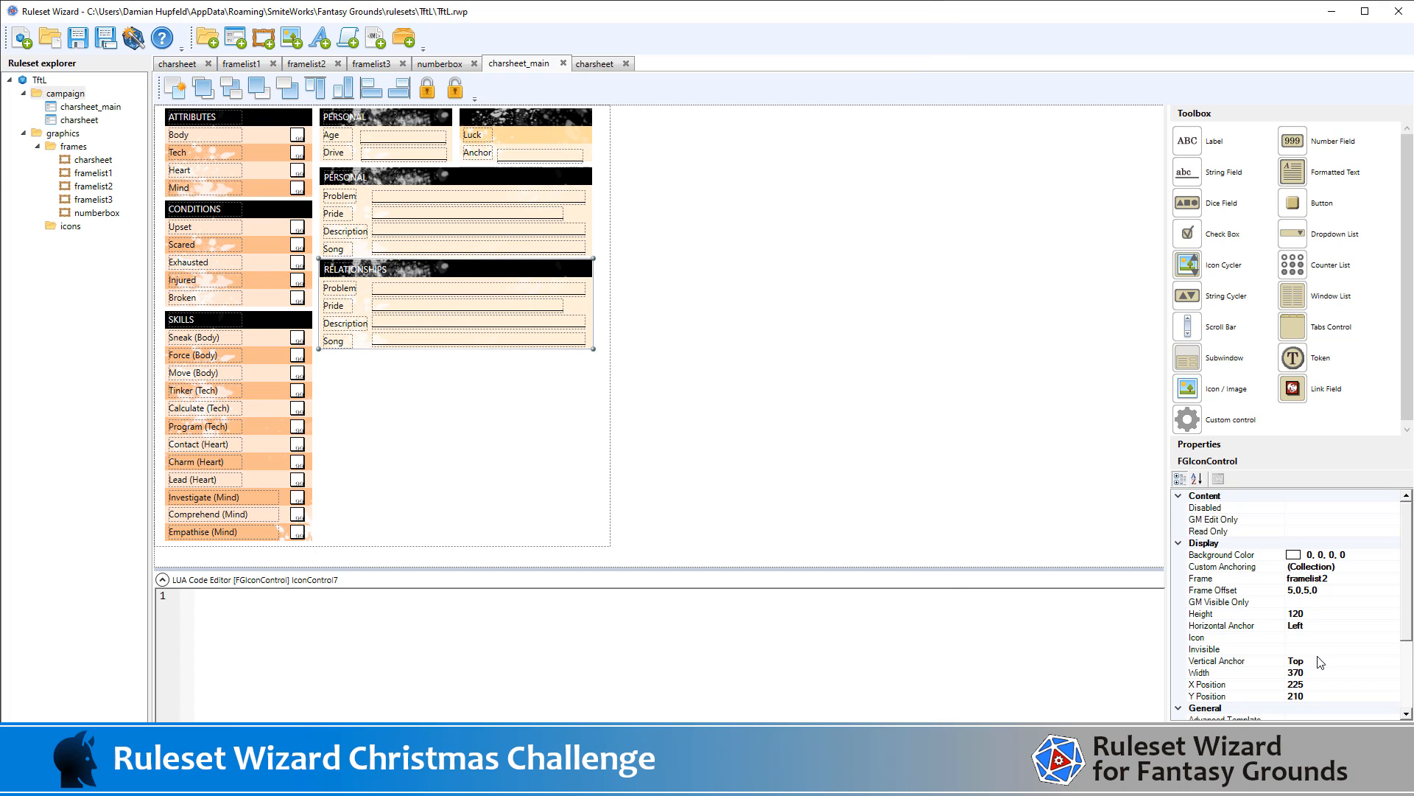
{"action": "left_click", "coordinate": [1328, 612]}
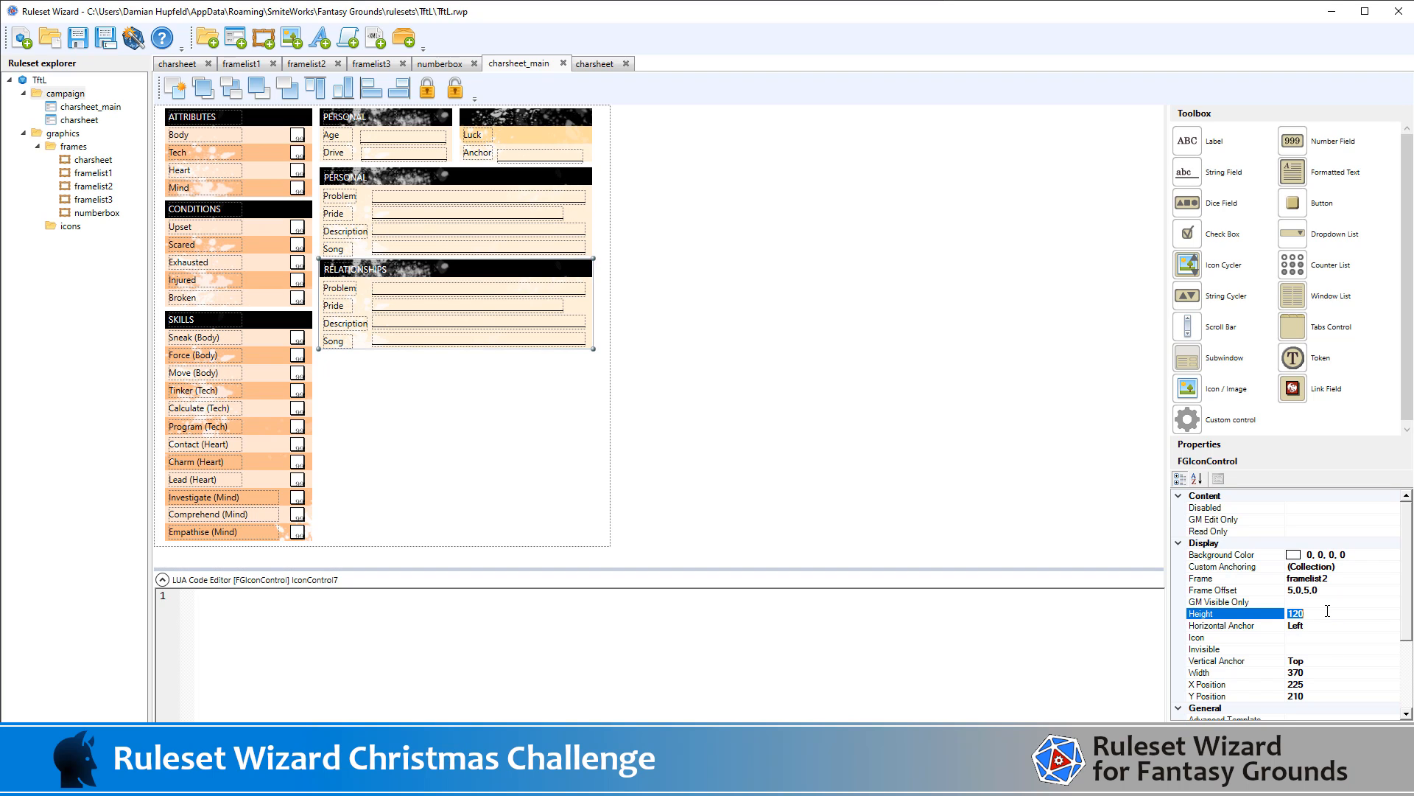
{"action": "type", "text": "168"}
{"action": "left_click", "coordinate": [805, 432]}
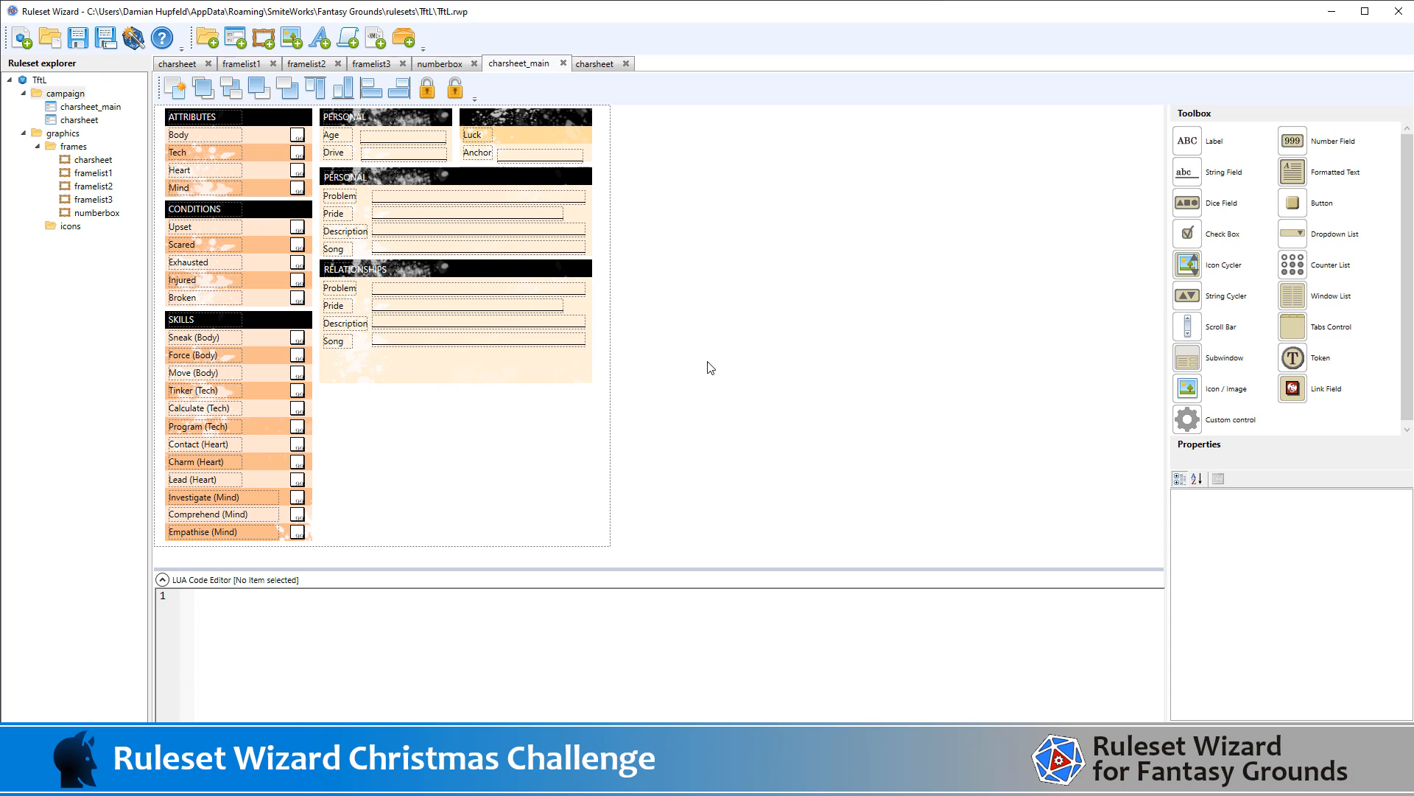
Duplicate the Description and Song labels with their text fields in the RELATIONSHIPS block, and place the copies just below the originals
{"action": "left_click_drag", "start_coordinate": [709, 362], "coordinate": [315, 311]}
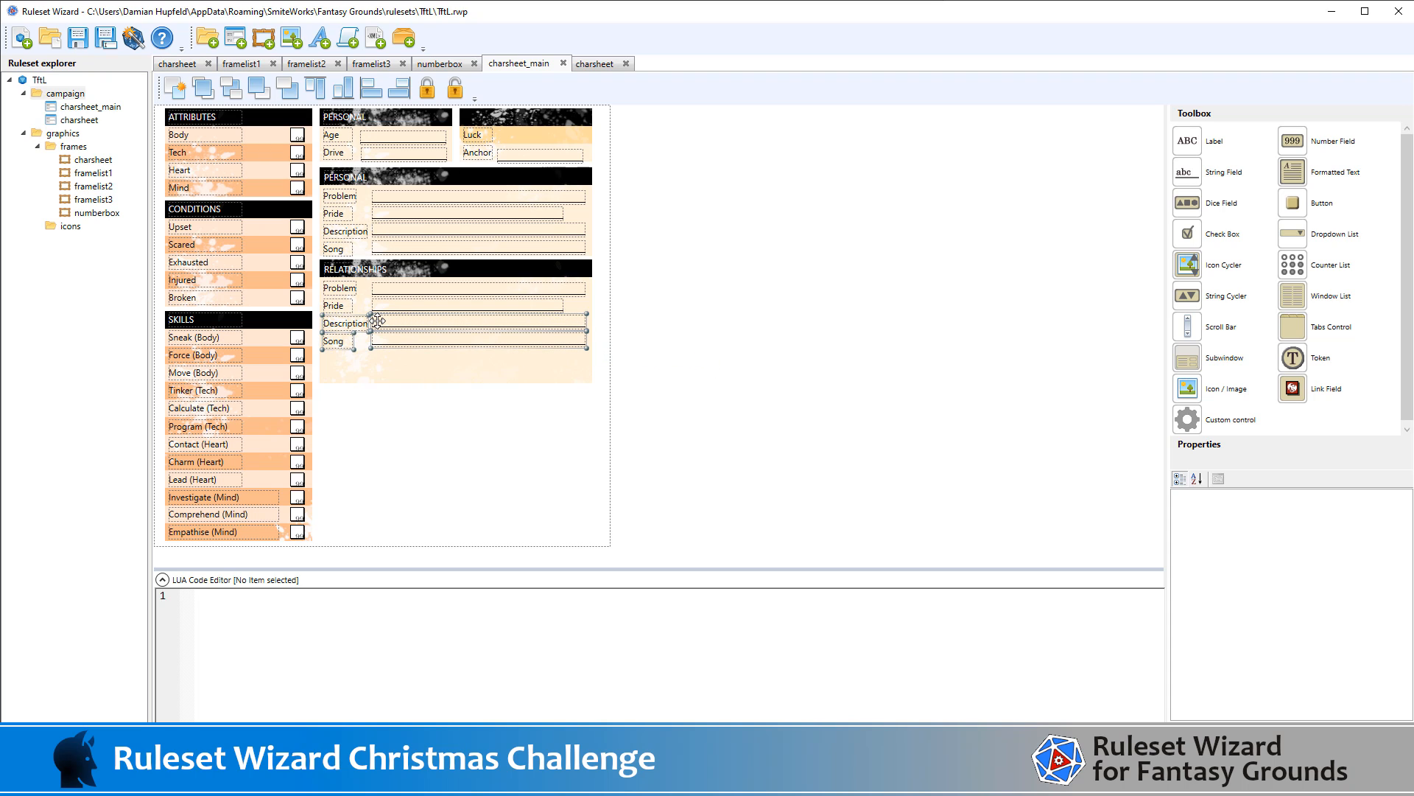
{"action": "key", "text": "ctrl+c"}
{"action": "key", "text": "ctrl+v"}
{"action": "key", "text": "Down"}
{"action": "key", "text": "Down"}
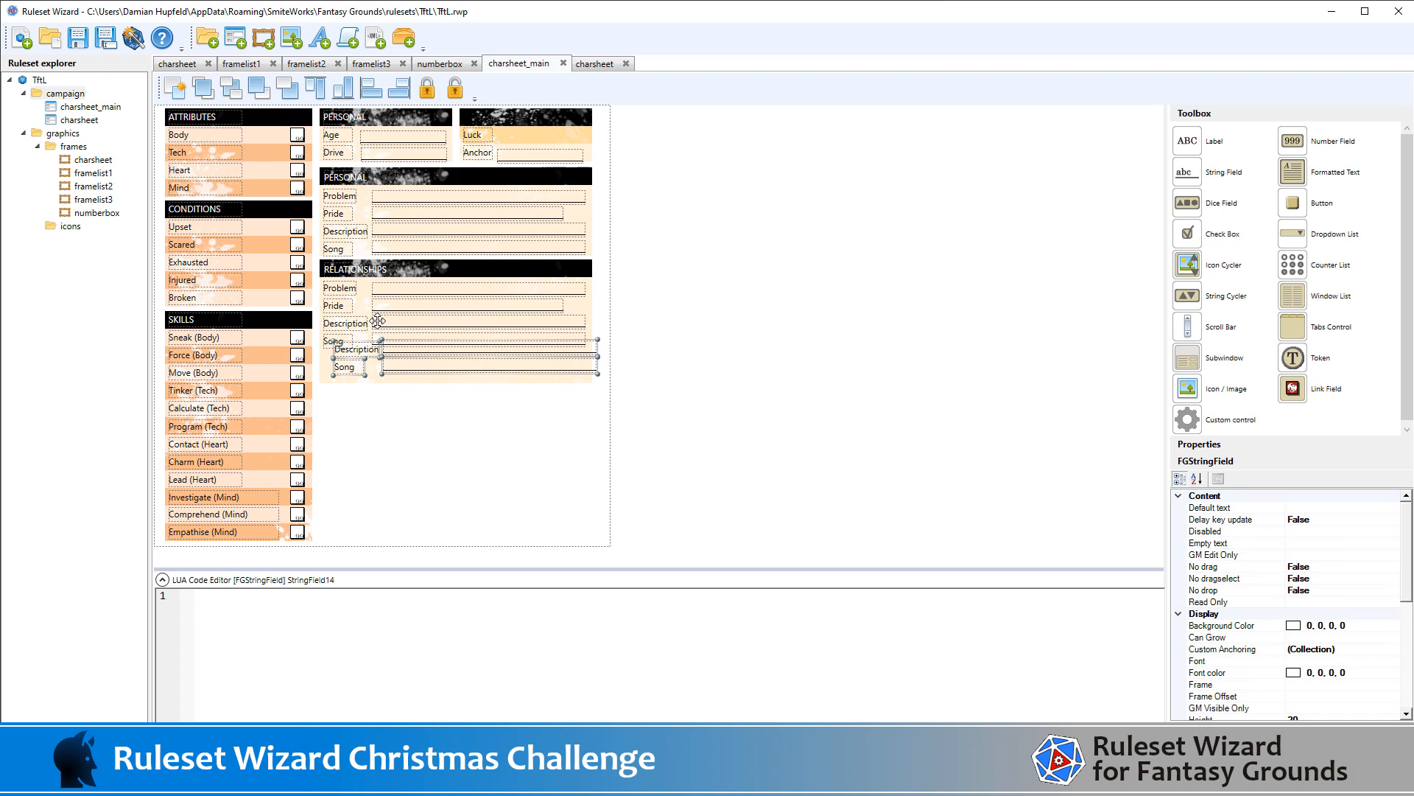
{"action": "key", "text": "Down"}
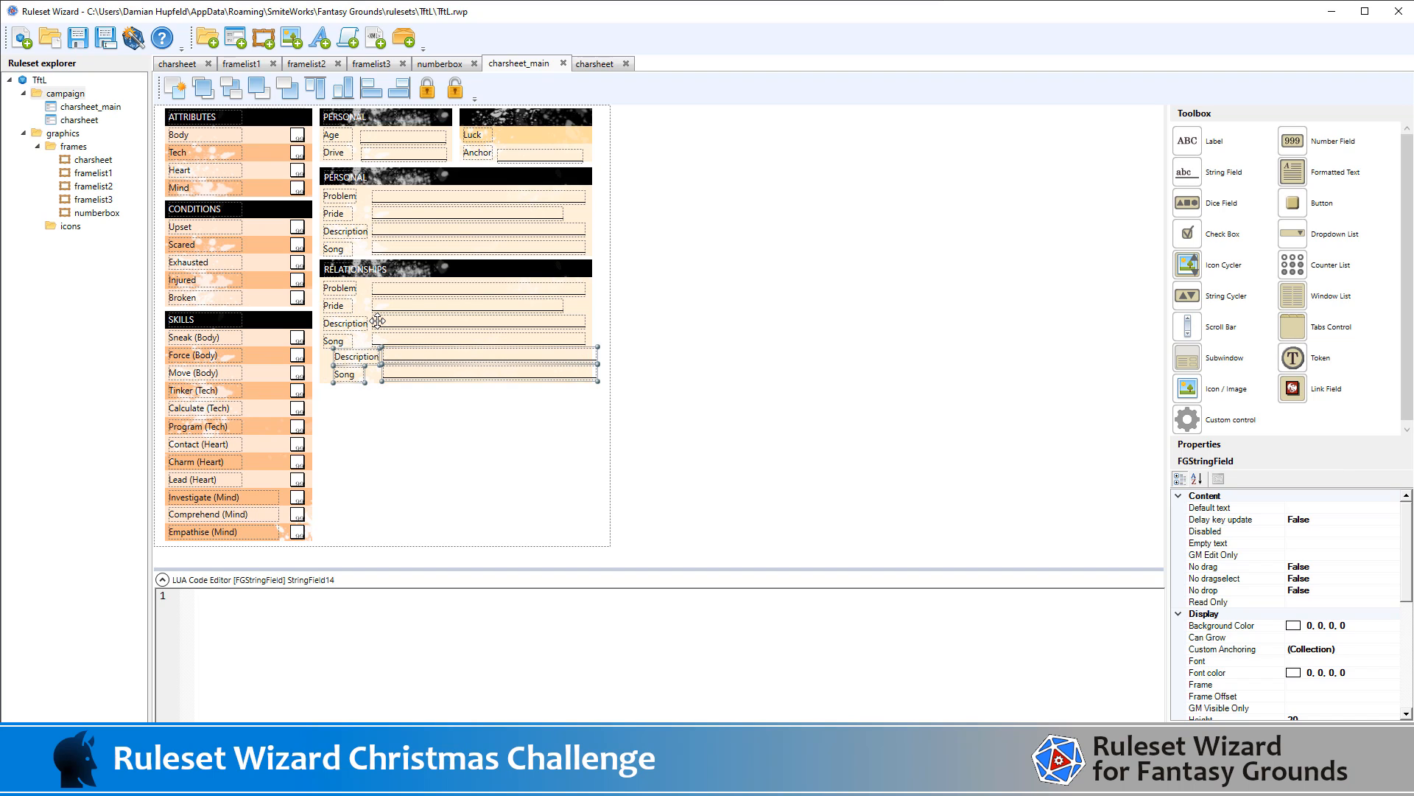
{"action": "key", "text": "Up"}
{"action": "key", "text": "Up"}
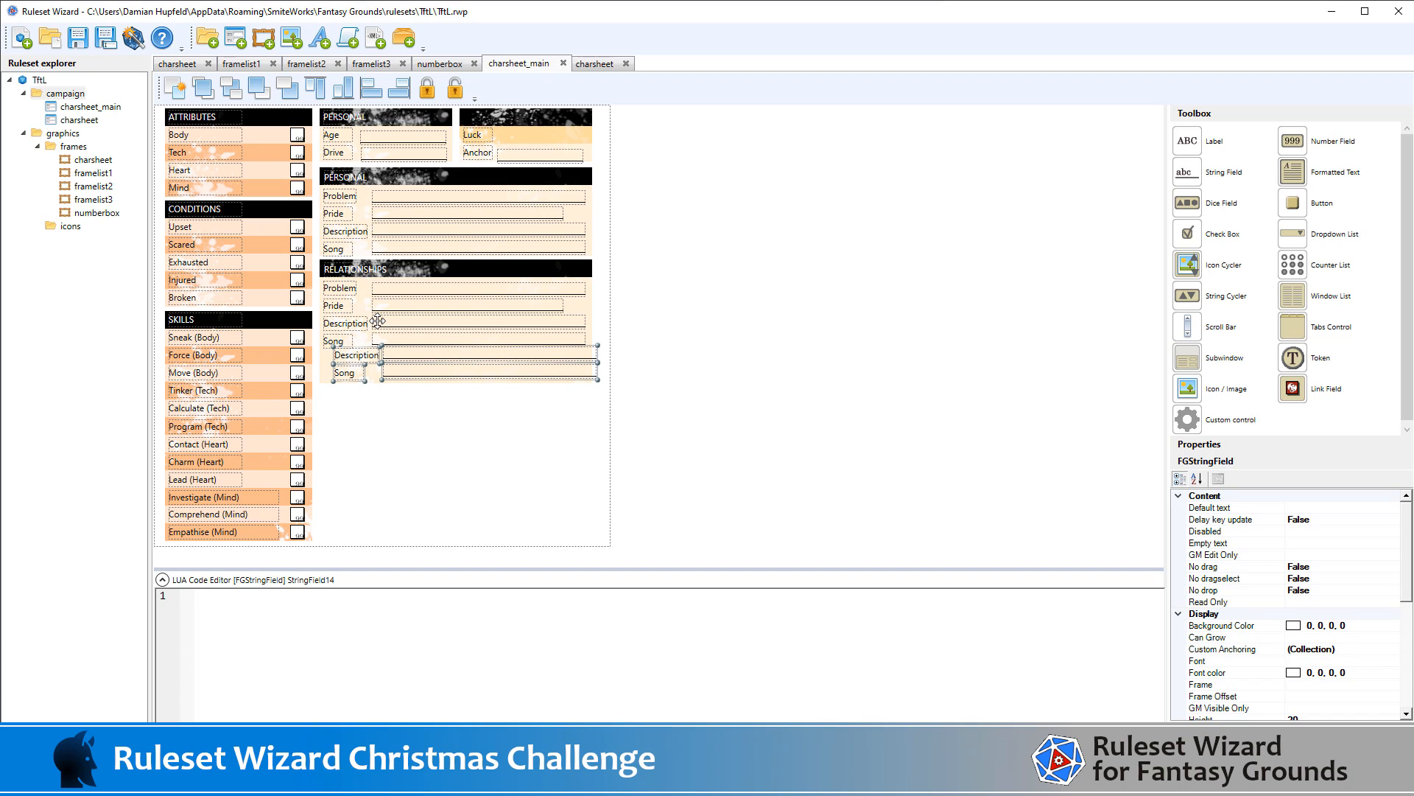
Nudge the two copied rows left to line up with the RELATIONSHIPS rows above them
{"action": "key", "text": "Left"}
{"action": "key", "text": "Left"}
{"action": "key", "text": "Left"}
{"action": "key", "text": "Left"}
{"action": "key", "text": "Left"}
{"action": "key", "text": "Left"}
{"action": "key", "text": "Left"}
{"action": "key", "text": "Left"}
{"action": "key", "text": "Left"}
{"action": "key", "text": "Left"}
{"action": "key", "text": "Left"}
{"action": "key", "text": "Left"}
{"action": "key", "text": "Left"}
{"action": "key", "text": "Left"}
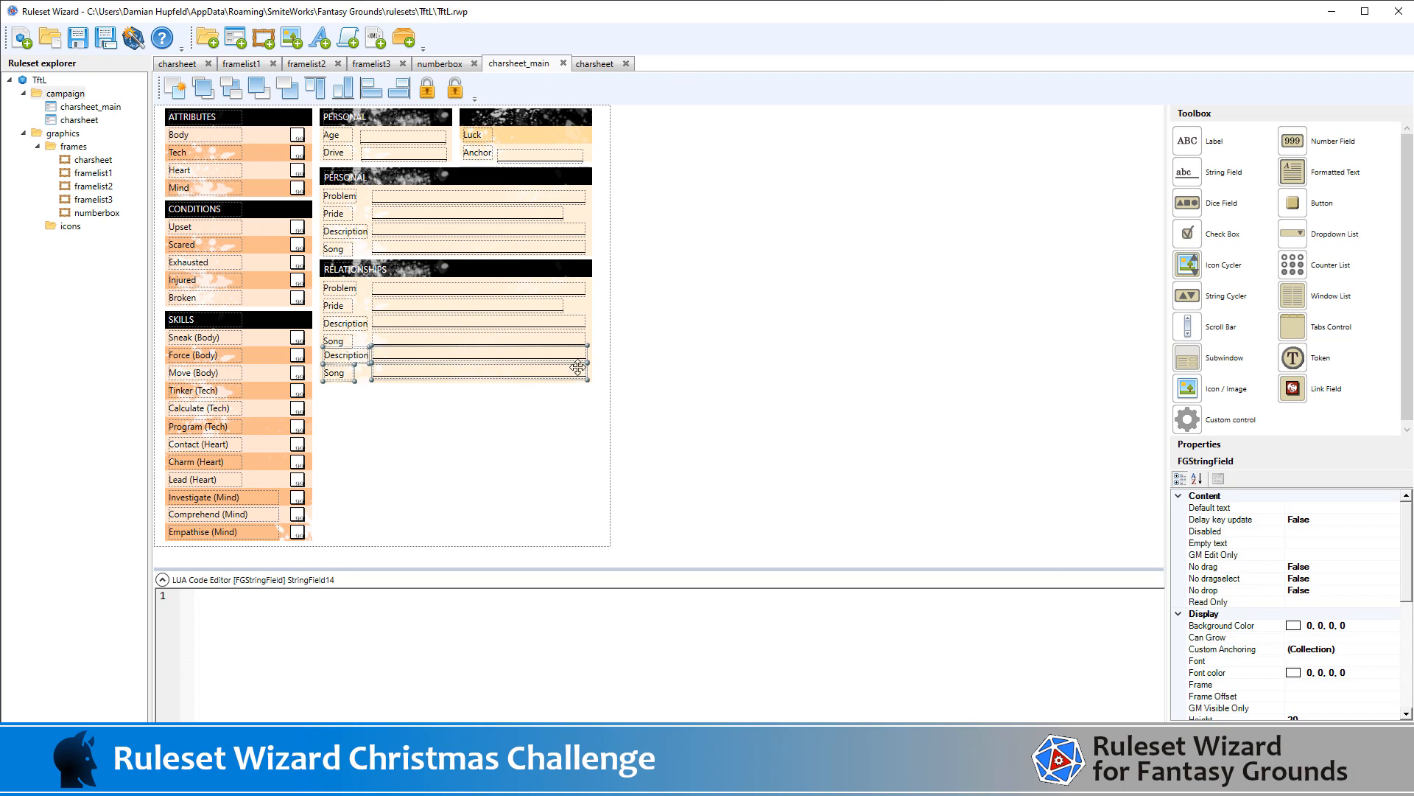
{"action": "left_click", "coordinate": [685, 391]}
Set the width of the text field beside Pride in the RELATIONSHIPS block to 290
{"action": "left_click", "coordinate": [545, 309]}
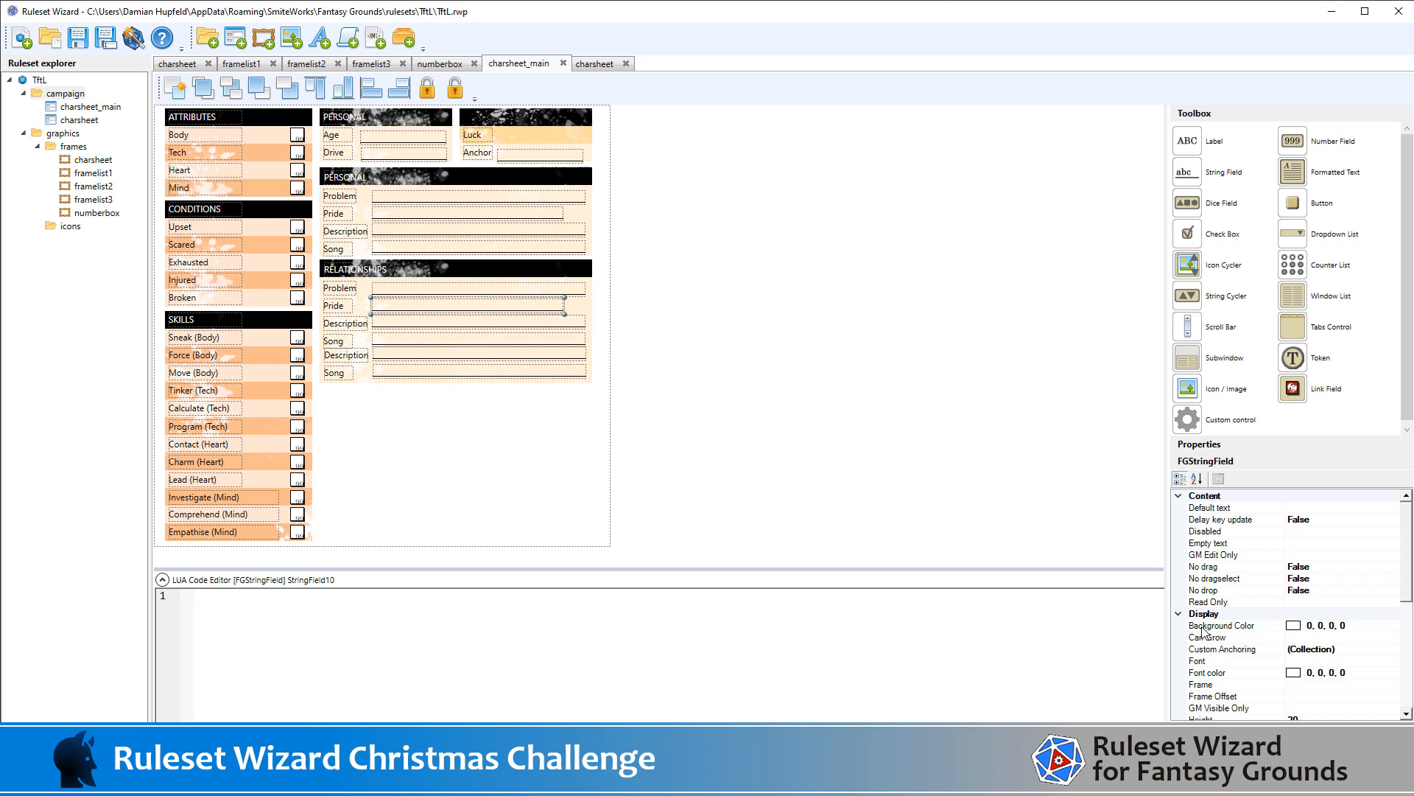
{"action": "scroll", "coordinate": [1392, 641], "scroll_direction": "down", "scroll_amount": 5}
{"action": "left_click", "coordinate": [1335, 625]}
{"action": "type", "text": "260"}
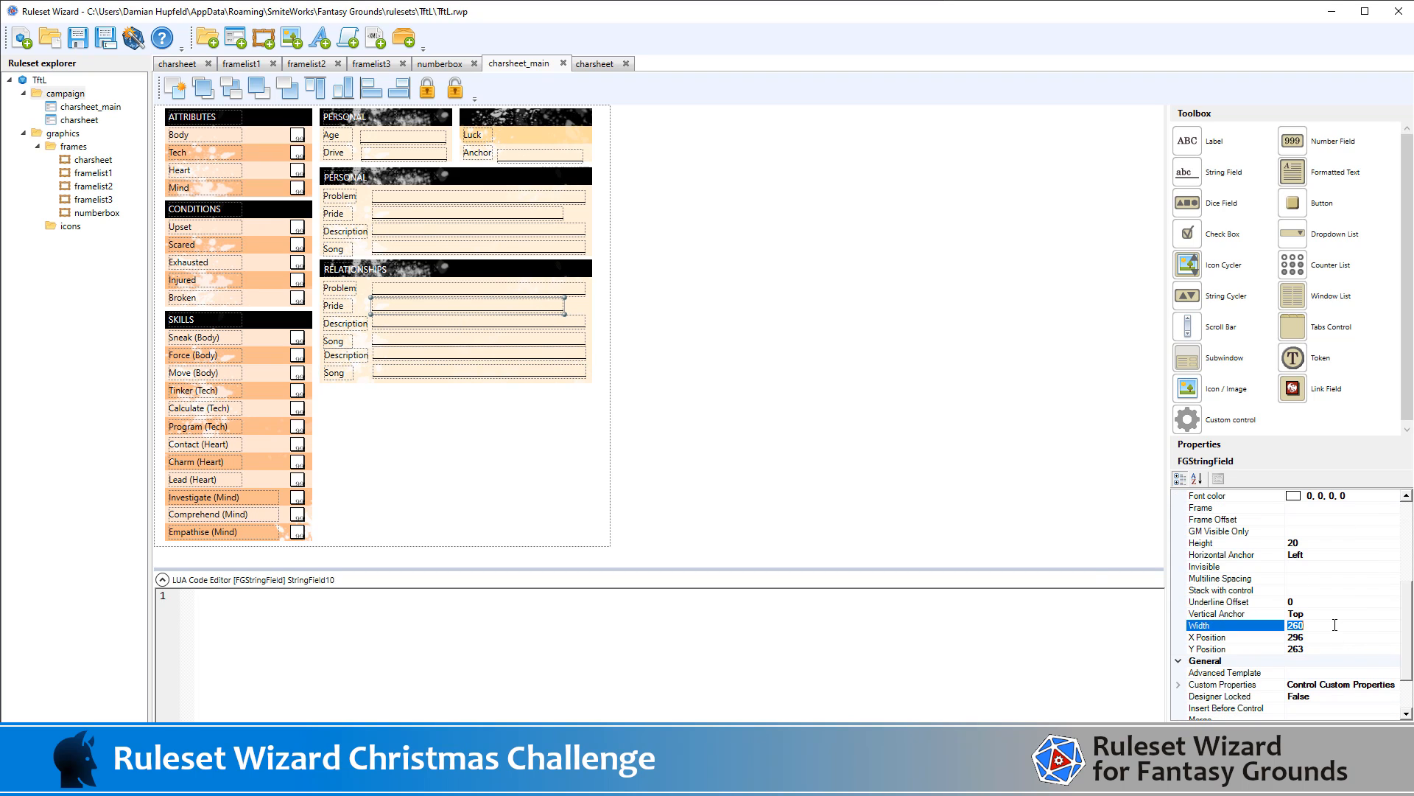
{"action": "type", "text": "290"}
{"action": "left_click", "coordinate": [722, 437]}
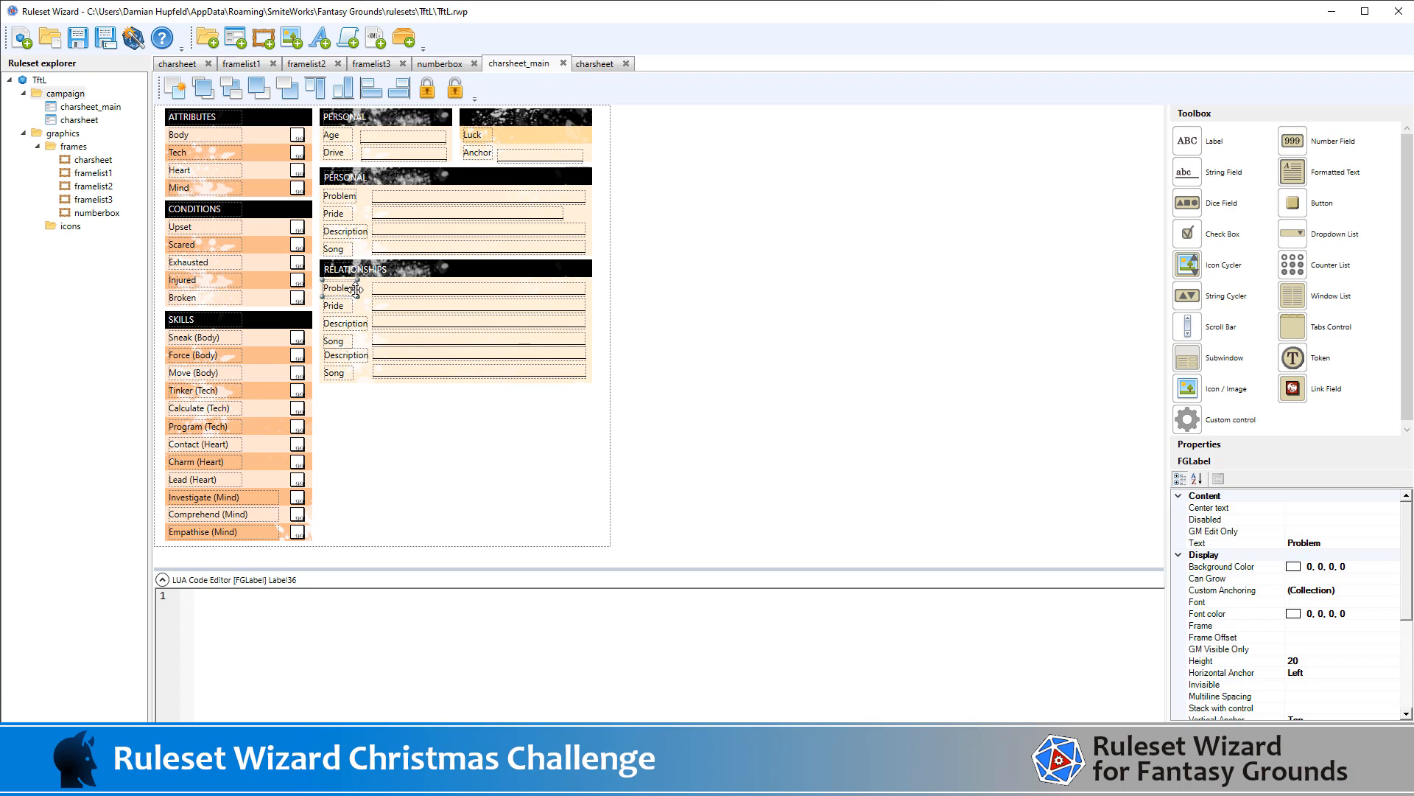
Change the RELATIONSHIPS block's Problem label to Kid #1 and its Pride label to Kid #2
{"action": "left_click", "coordinate": [1300, 543]}
{"action": "type", "text": "Kid"}
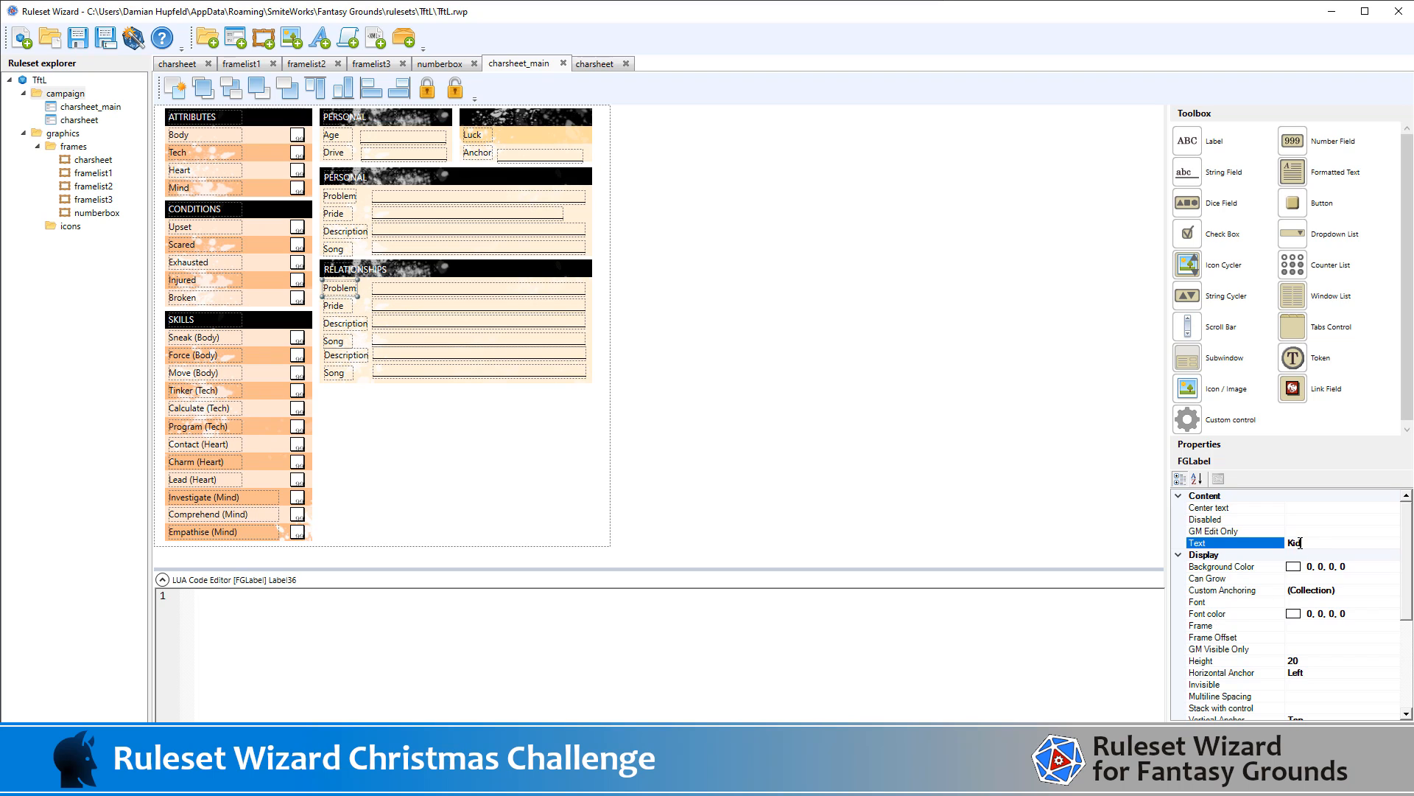
{"action": "type", "text": " #1"}
{"action": "left_click", "coordinate": [339, 306]}
{"action": "left_click", "coordinate": [1341, 542]}
{"action": "type", "text": "Kid #2"}
Change the RELATIONSHIPS block's third row label to Kid #3 and its fourth to Kid #4
{"action": "left_click", "coordinate": [343, 324]}
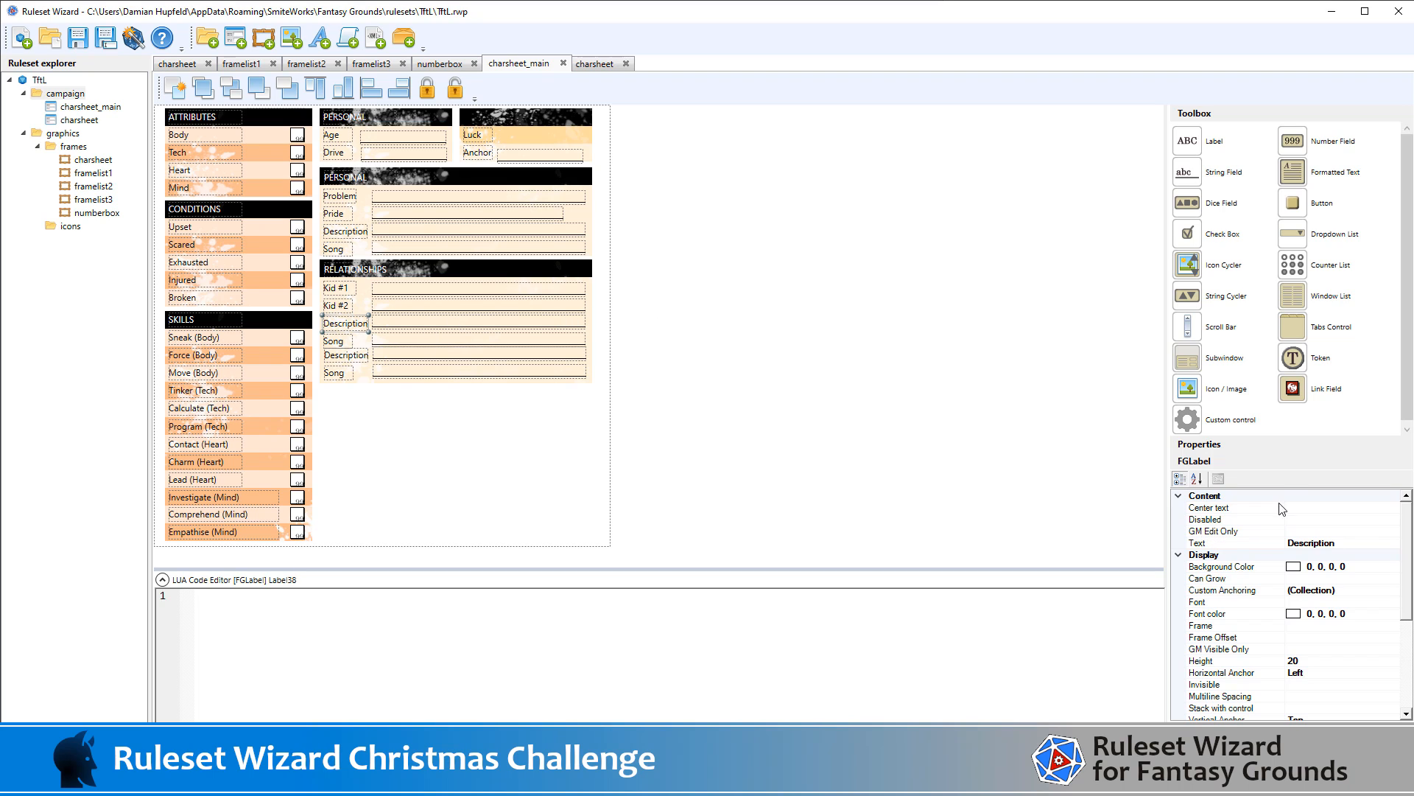
{"action": "left_click", "coordinate": [1342, 544]}
{"action": "type", "text": "Kid #3"}
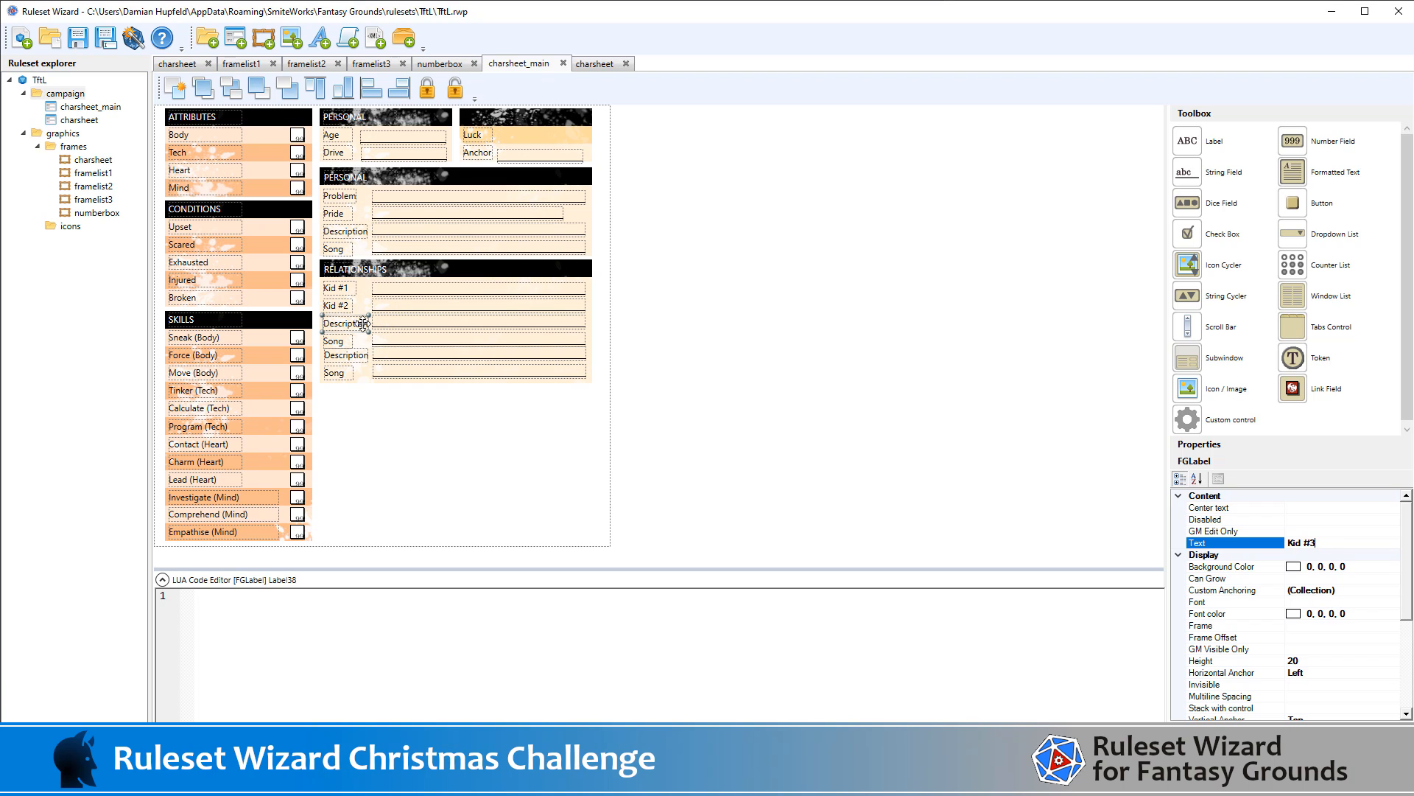
{"action": "left_click", "coordinate": [333, 343]}
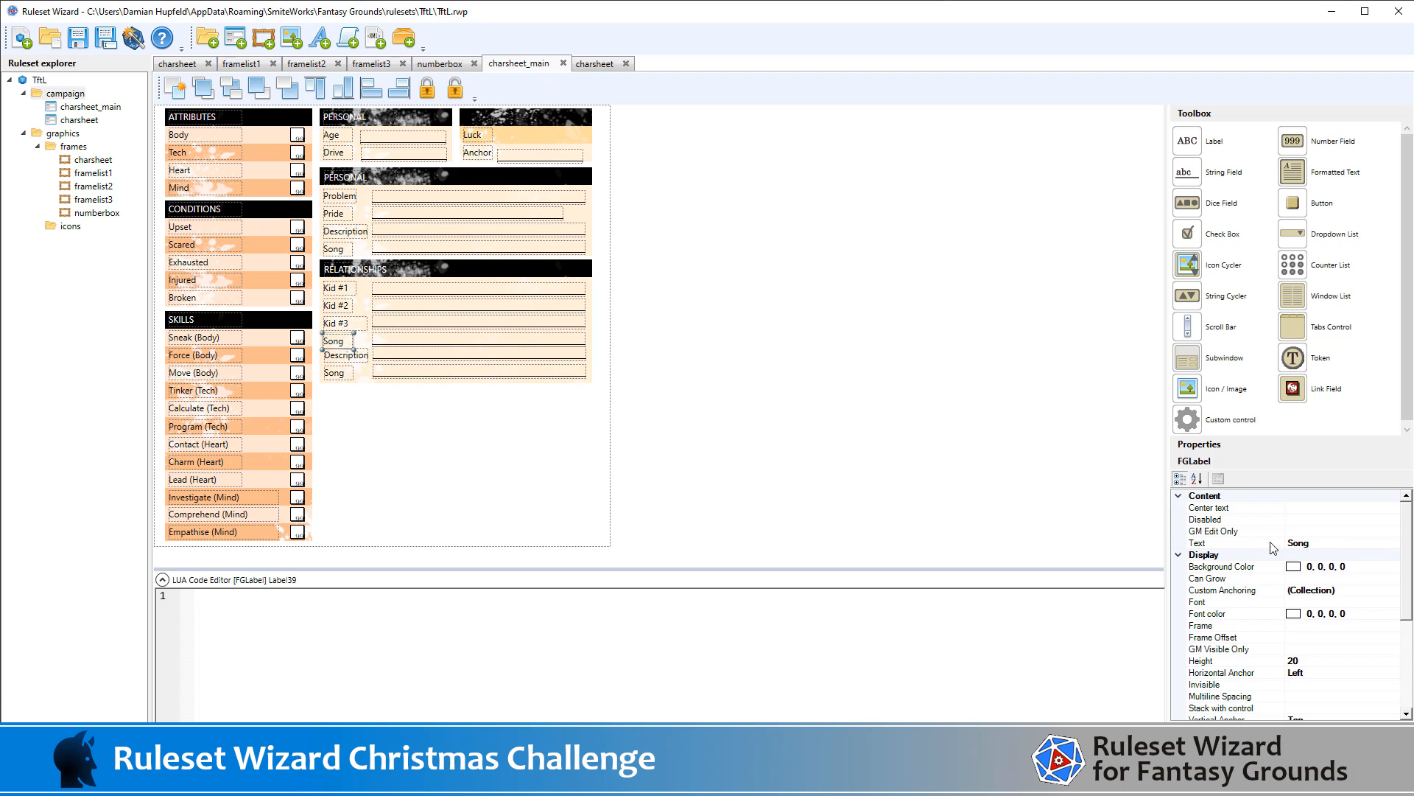
{"action": "left_click", "coordinate": [1324, 543]}
{"action": "type", "text": "Kid #4"}
Change both remaining row labels at the end of the RELATIONSHIPS block, Description and Song, to NPC #1
{"action": "left_click", "coordinate": [360, 358]}
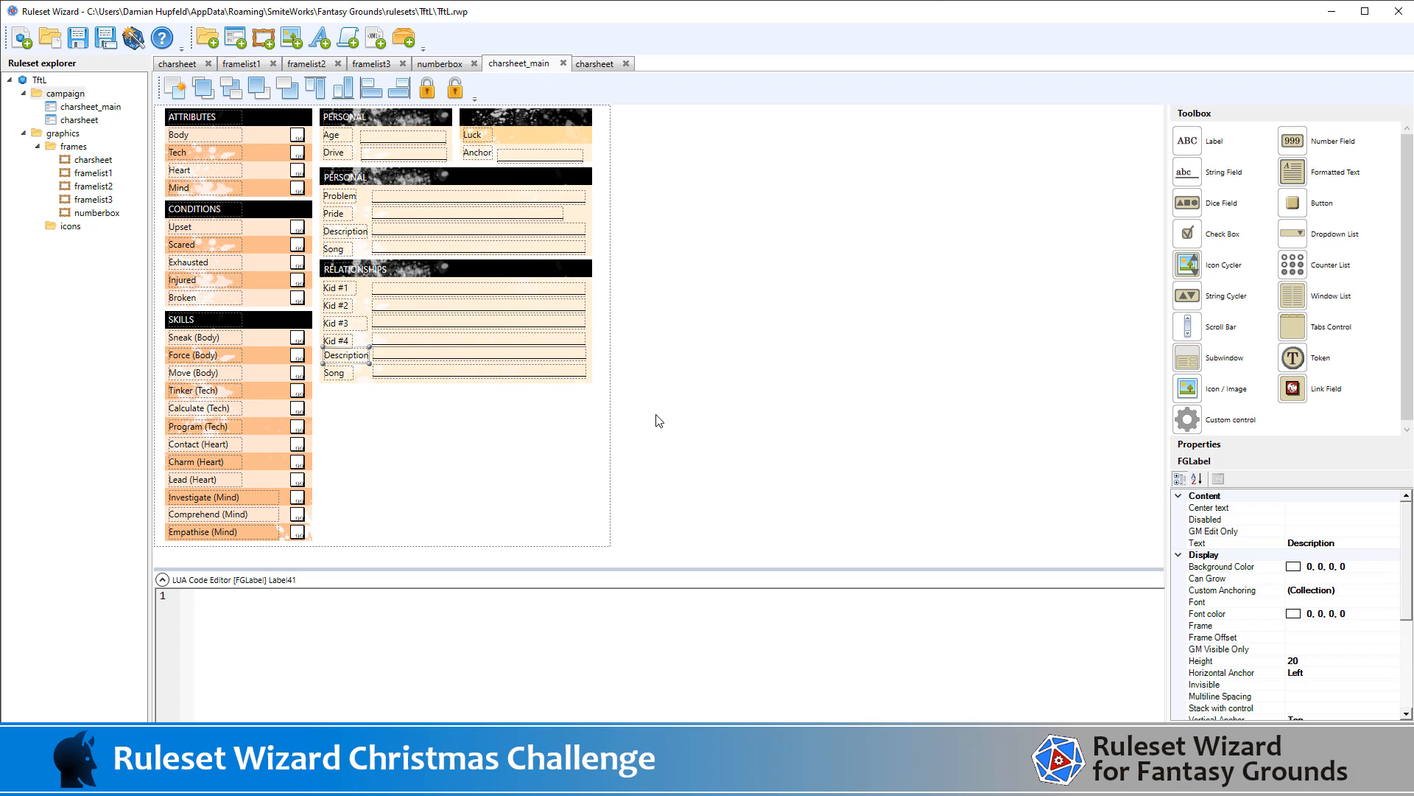
{"action": "left_click", "coordinate": [1336, 543]}
{"action": "type", "text": "NPC #1"}
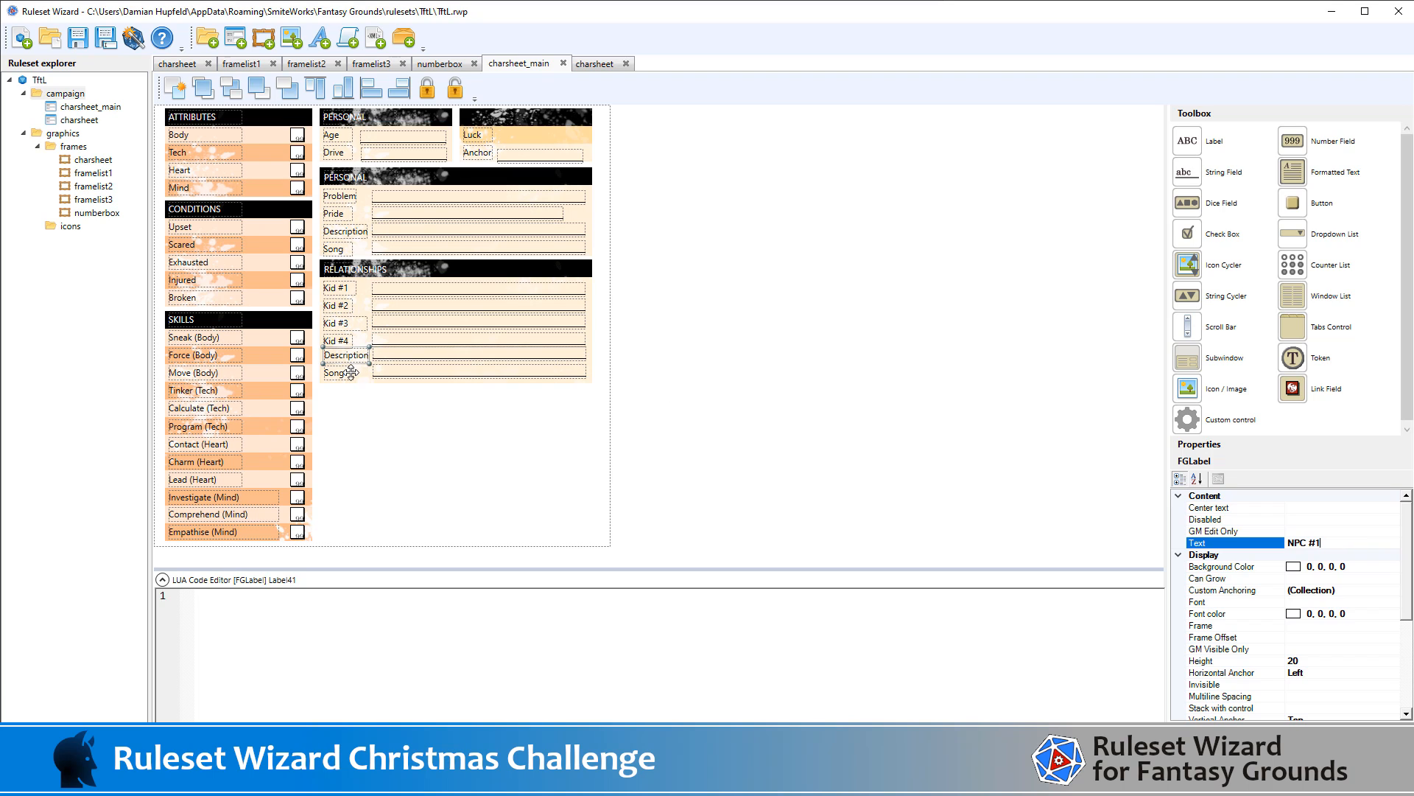
{"action": "left_click", "coordinate": [346, 373]}
{"action": "left_click", "coordinate": [1326, 542]}
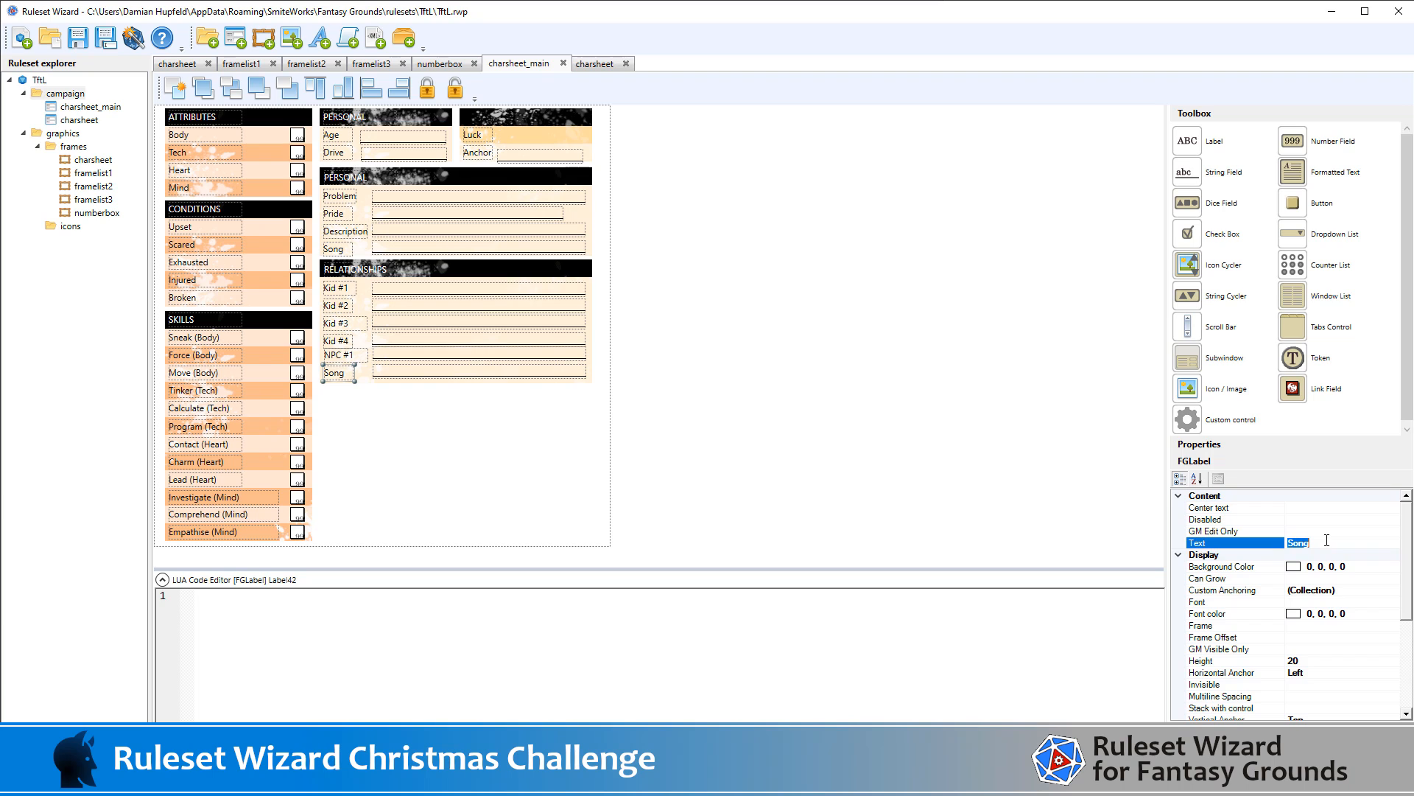
{"action": "type", "text": "NPC #1"}
{"action": "left_click", "coordinate": [825, 401]}
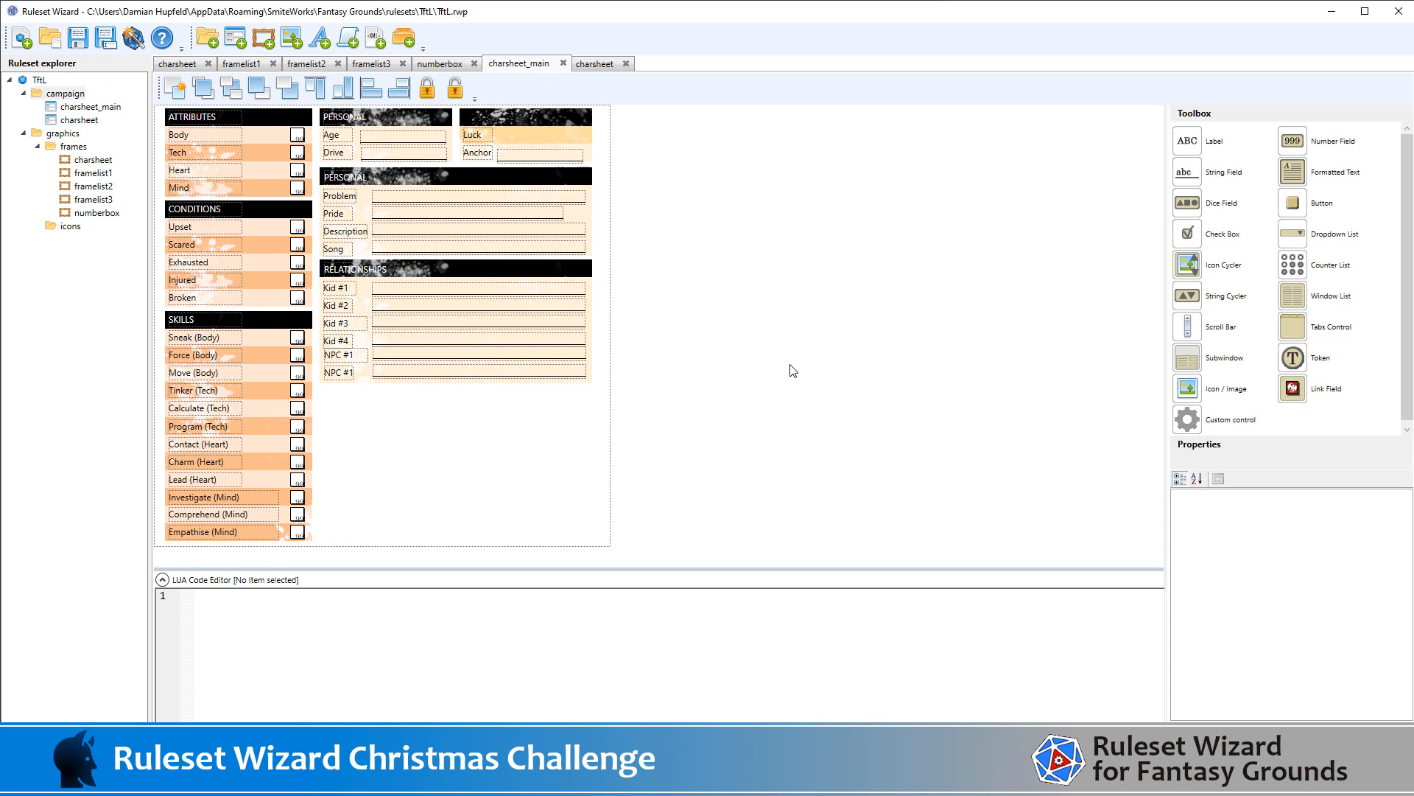
Check the section after Relationships on the character sheet PDF, and place a duplicate of the whole SKILLS block beneath the RELATIONSHIPS block
{"action": "key", "text": "alt+Tab"}
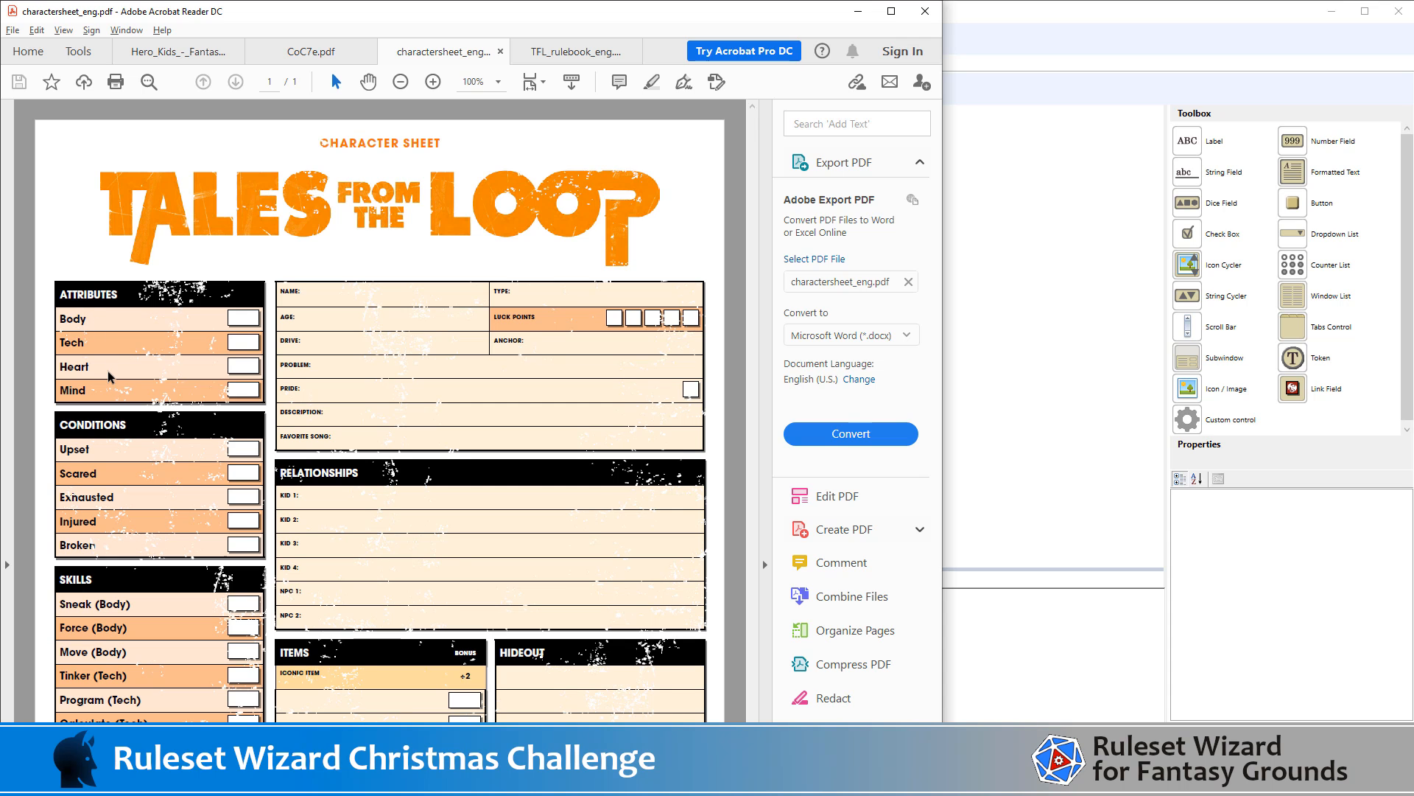
{"action": "key", "text": "alt+Tab"}
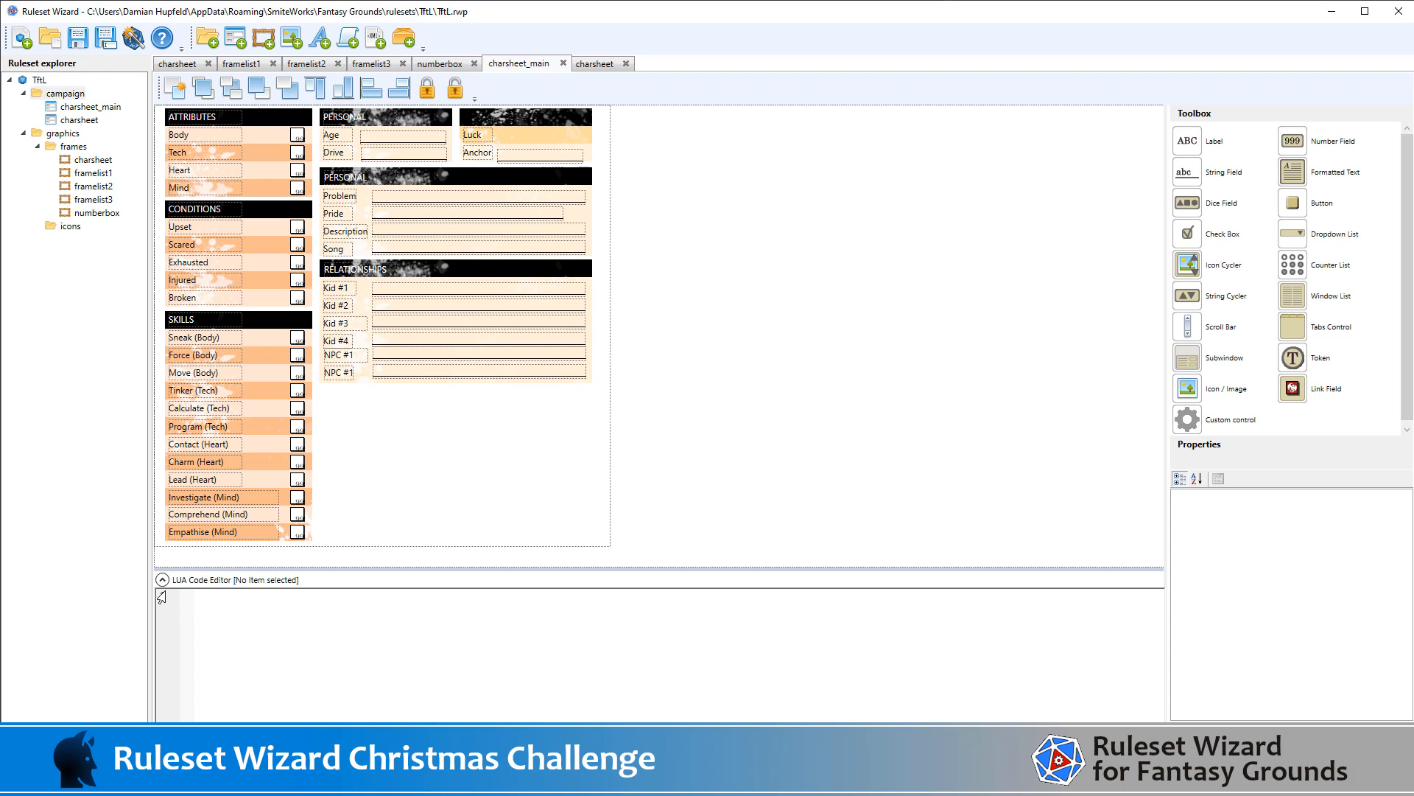
{"action": "left_click_drag", "start_coordinate": [321, 558], "coordinate": [155, 305]}
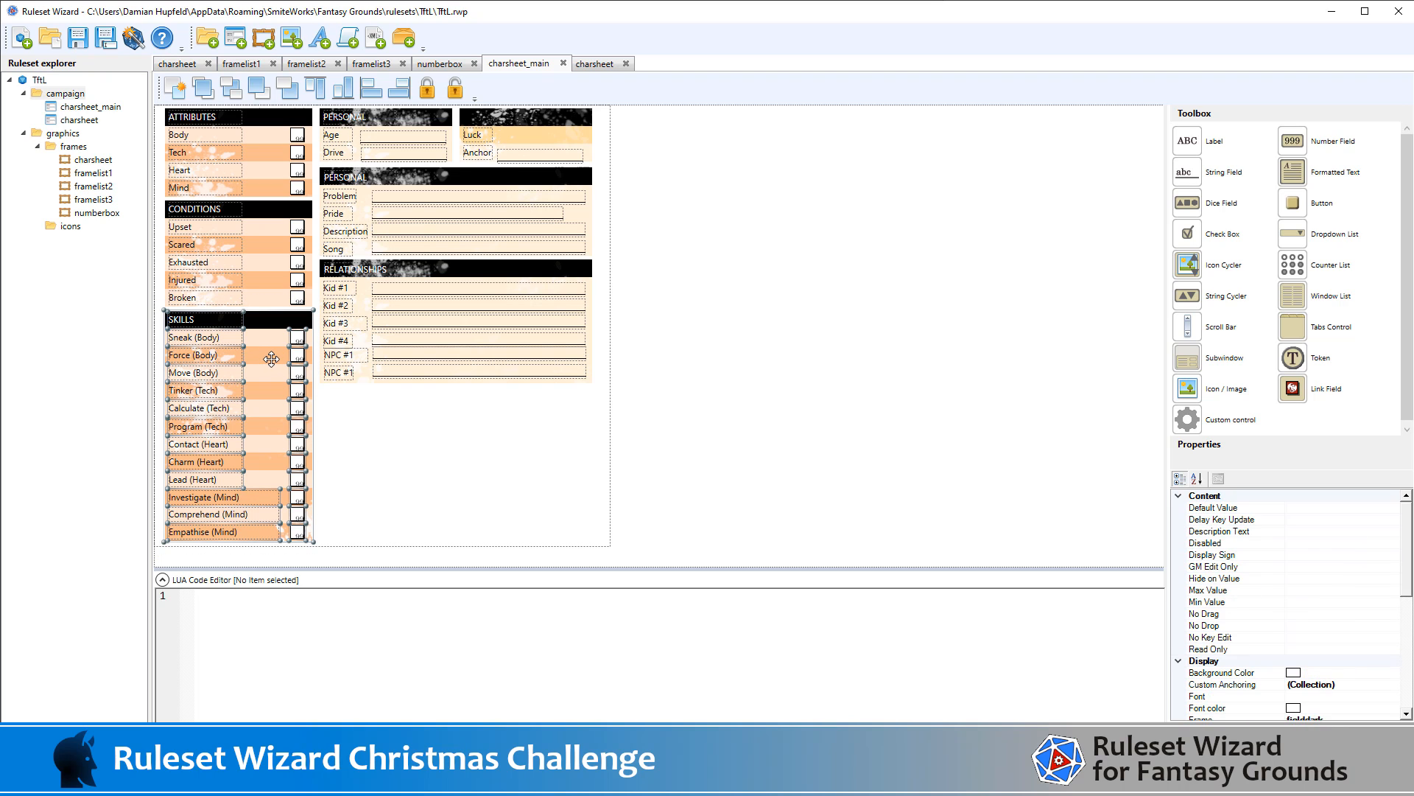
{"action": "key", "text": "ctrl+v"}
{"action": "left_click_drag", "start_coordinate": [278, 337], "coordinate": [423, 401]}
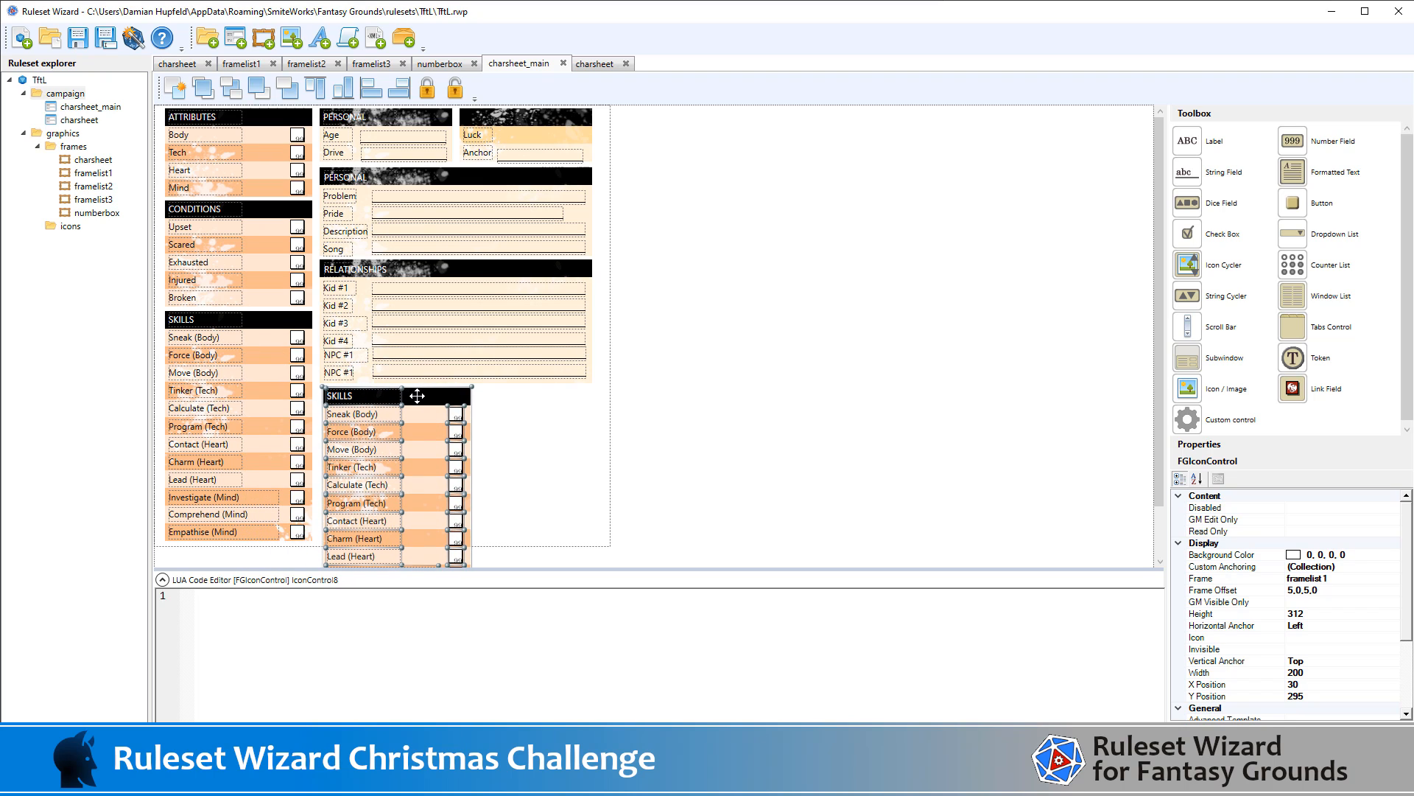
Nudge the whole duplicated SKILLS block left so its frame sits at X position 226 and Y position 384
{"action": "key", "text": "Left"}
{"action": "key", "text": "Left"}
{"action": "key", "text": "Left"}
{"action": "key", "text": "Left"}
{"action": "key", "text": "Left"}
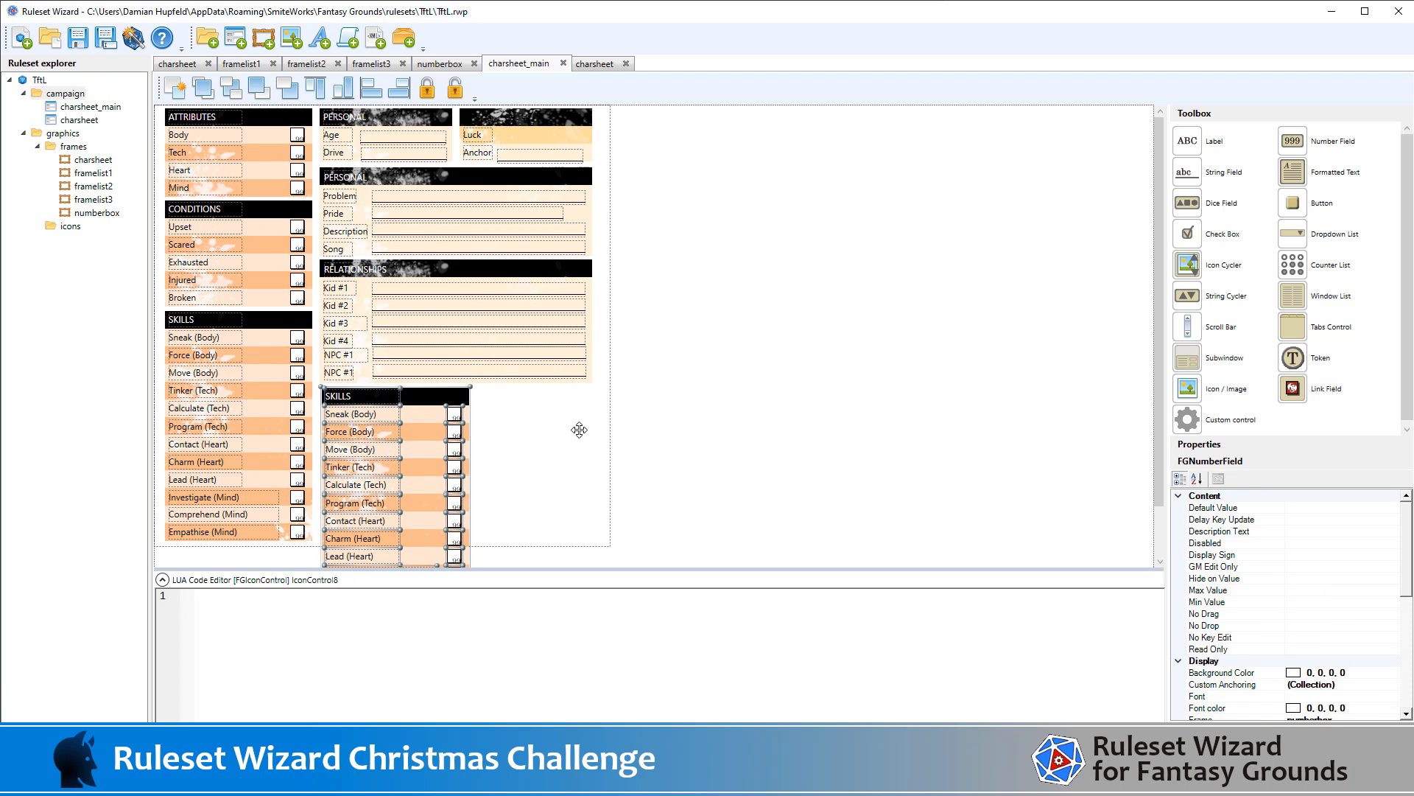
{"action": "left_click", "coordinate": [713, 406]}
{"action": "left_click", "coordinate": [474, 394]}
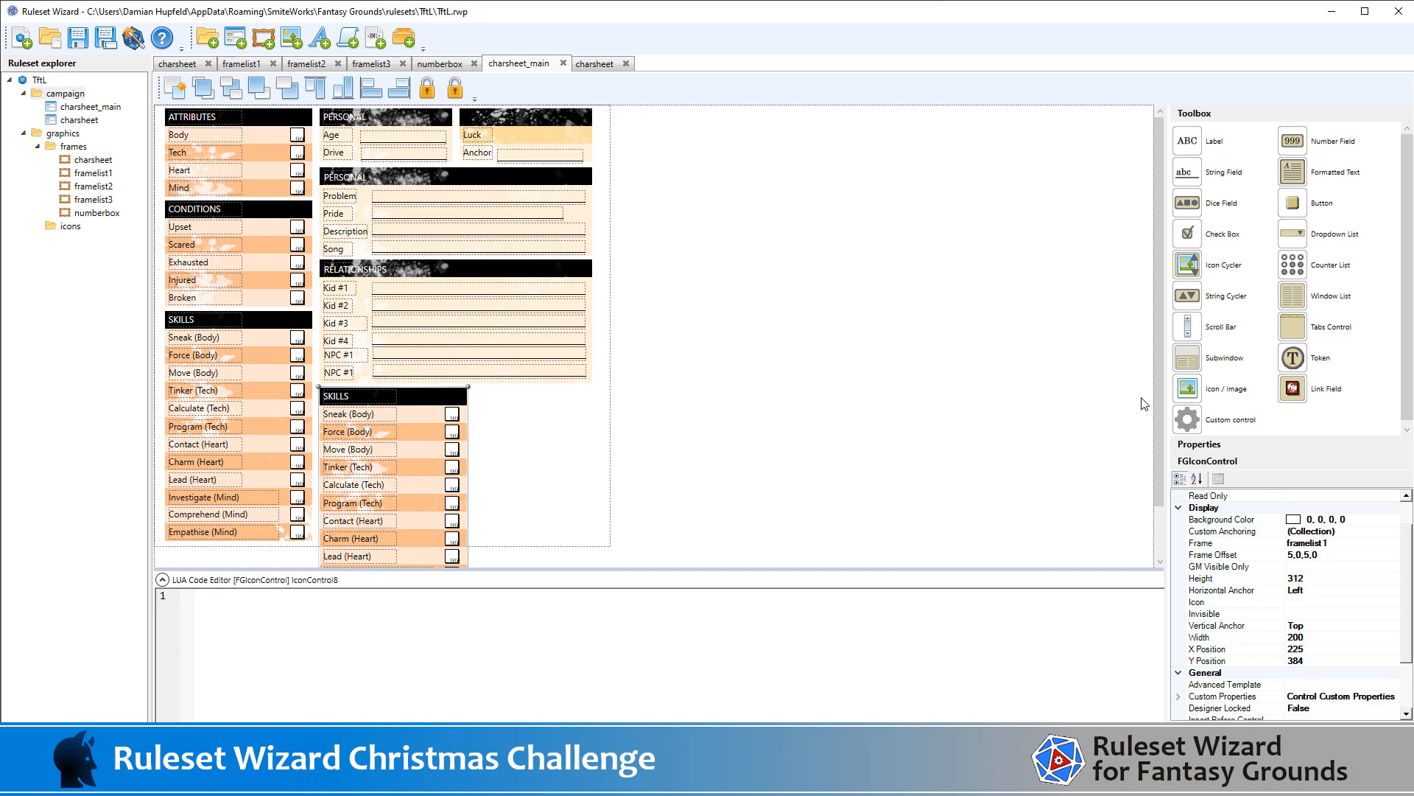
{"action": "left_click_drag", "start_coordinate": [1160, 384], "coordinate": [1161, 518]}
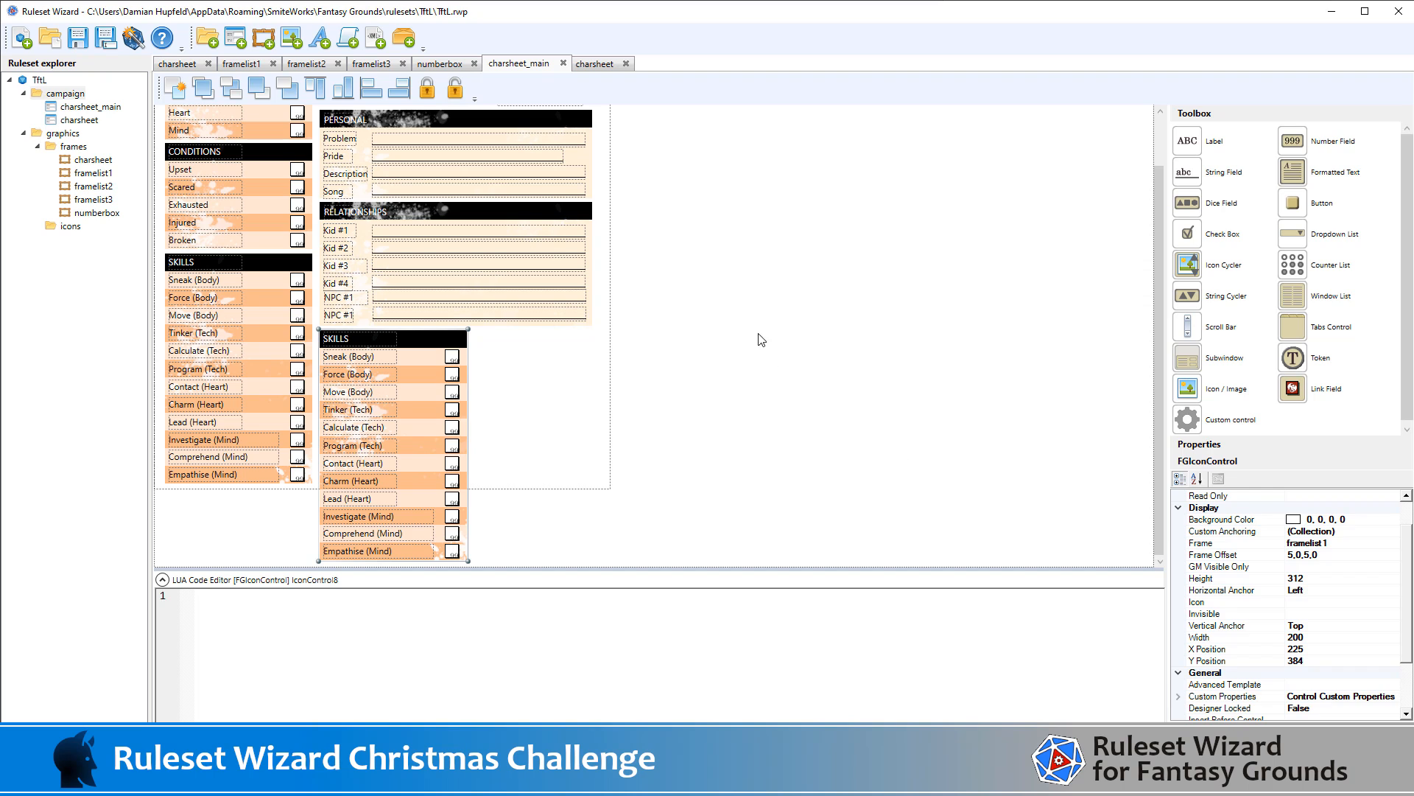
{"action": "left_click_drag", "start_coordinate": [757, 312], "coordinate": [320, 598]}
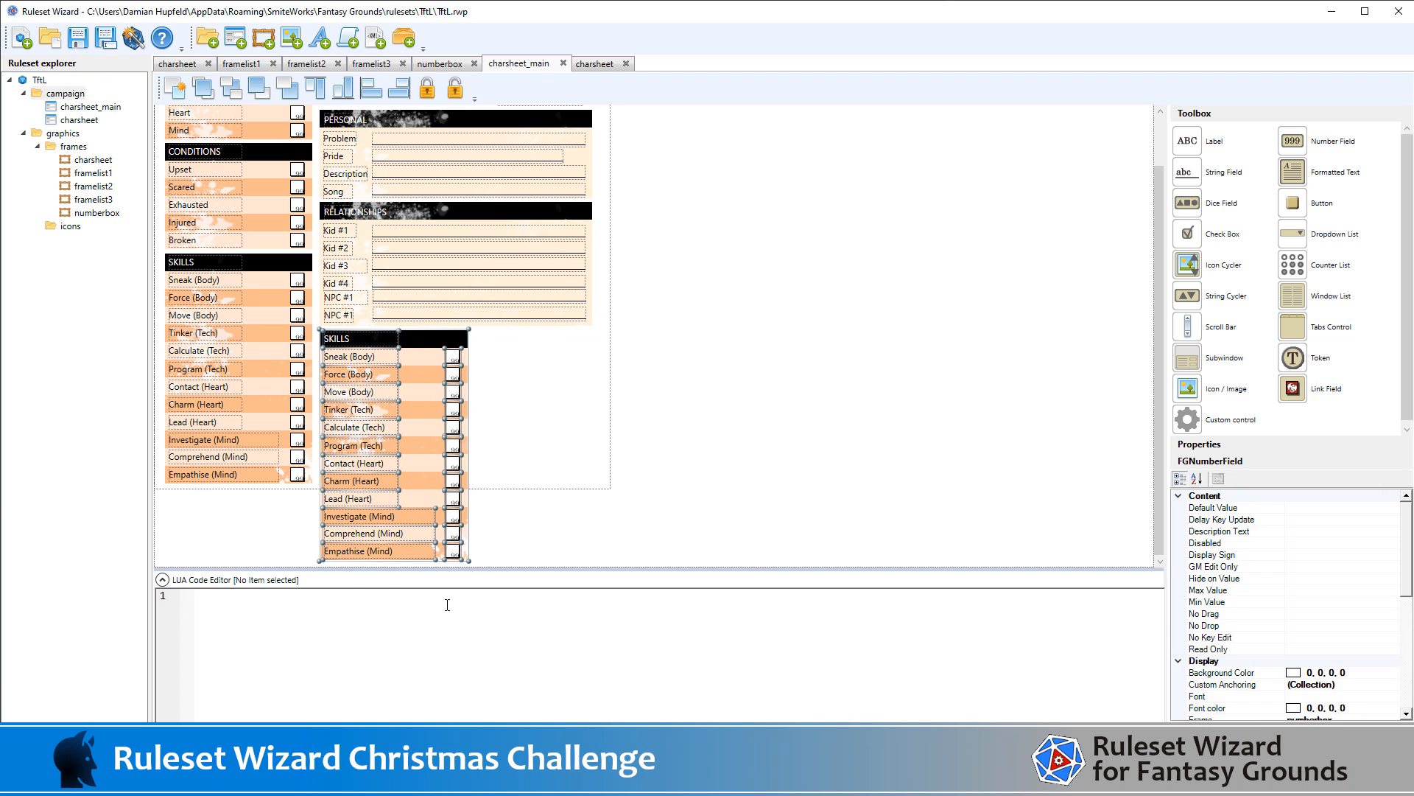
{"action": "left_click", "coordinate": [580, 526]}
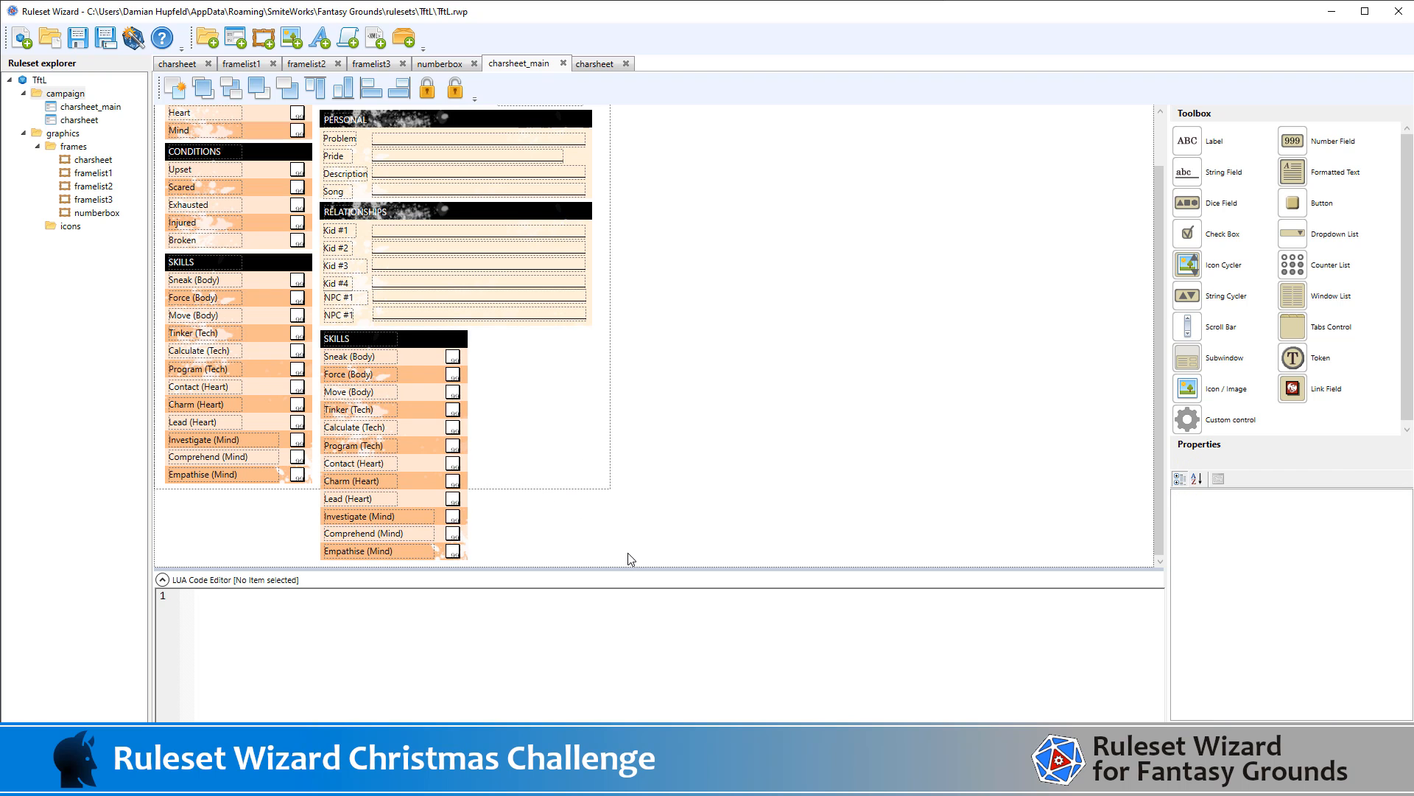
Check the Items section on the character sheet PDF, and delete the duplicated SKILLS block's last five rows, from Charm (Heart) to Empathise (Mind)
{"action": "key", "text": "alt+Tab"}
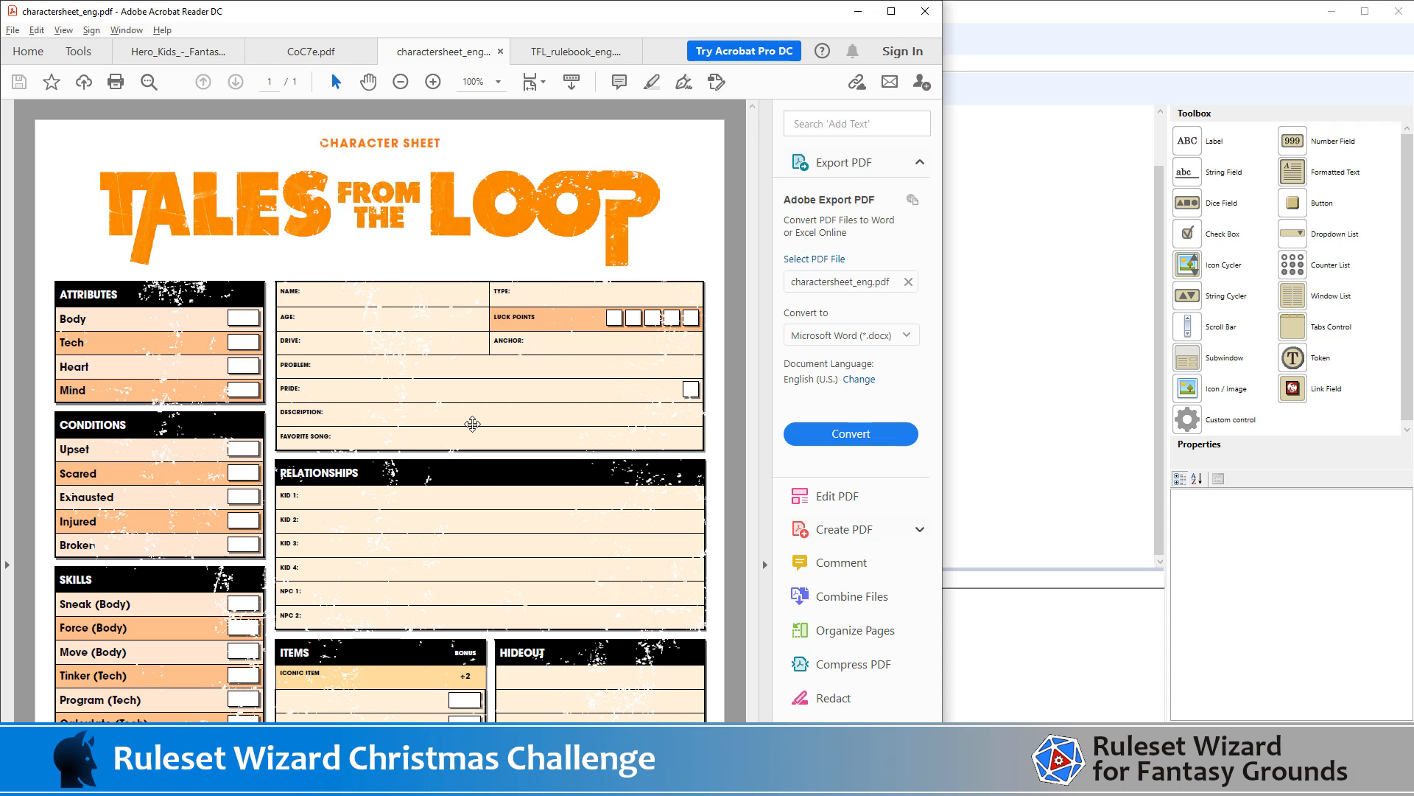
{"action": "key", "text": "alt+Tab"}
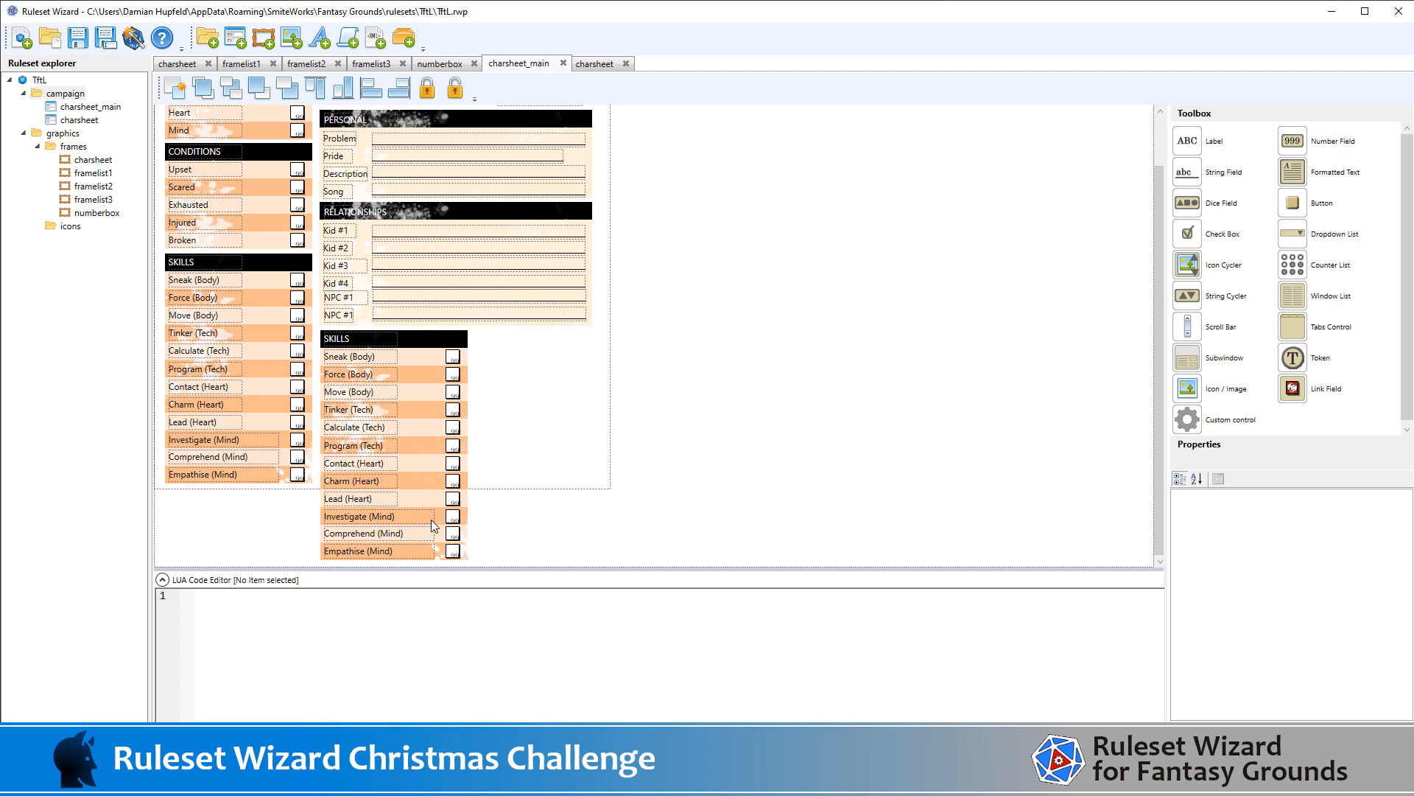
{"action": "left_click_drag", "start_coordinate": [720, 477], "coordinate": [310, 575]}
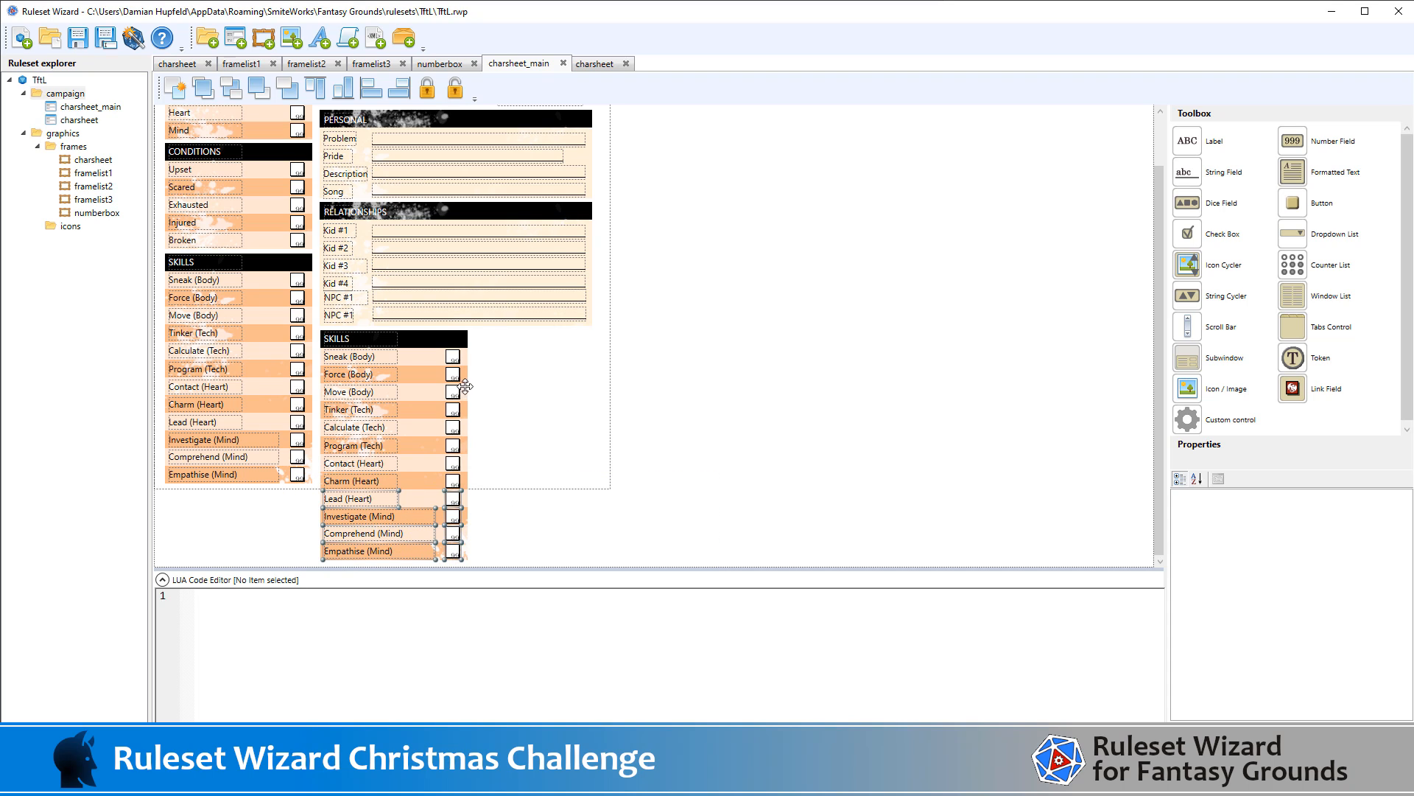
{"action": "key", "text": "Delete"}
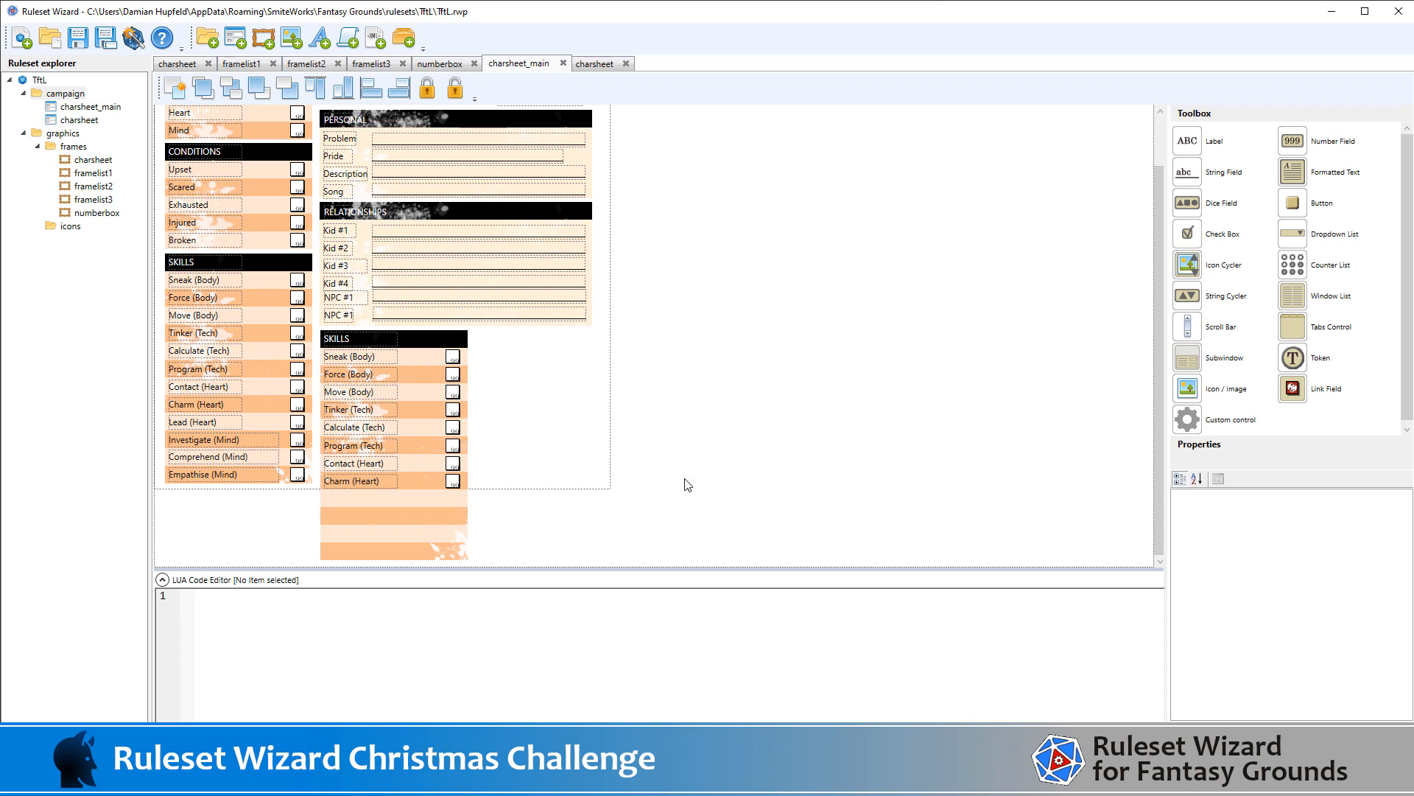
{"action": "left_click_drag", "start_coordinate": [696, 471], "coordinate": [307, 522]}
{"action": "key", "text": "Delete"}
Shorten the duplicated SKILLS block's frame to a height of 192
{"action": "left_click", "coordinate": [441, 509]}
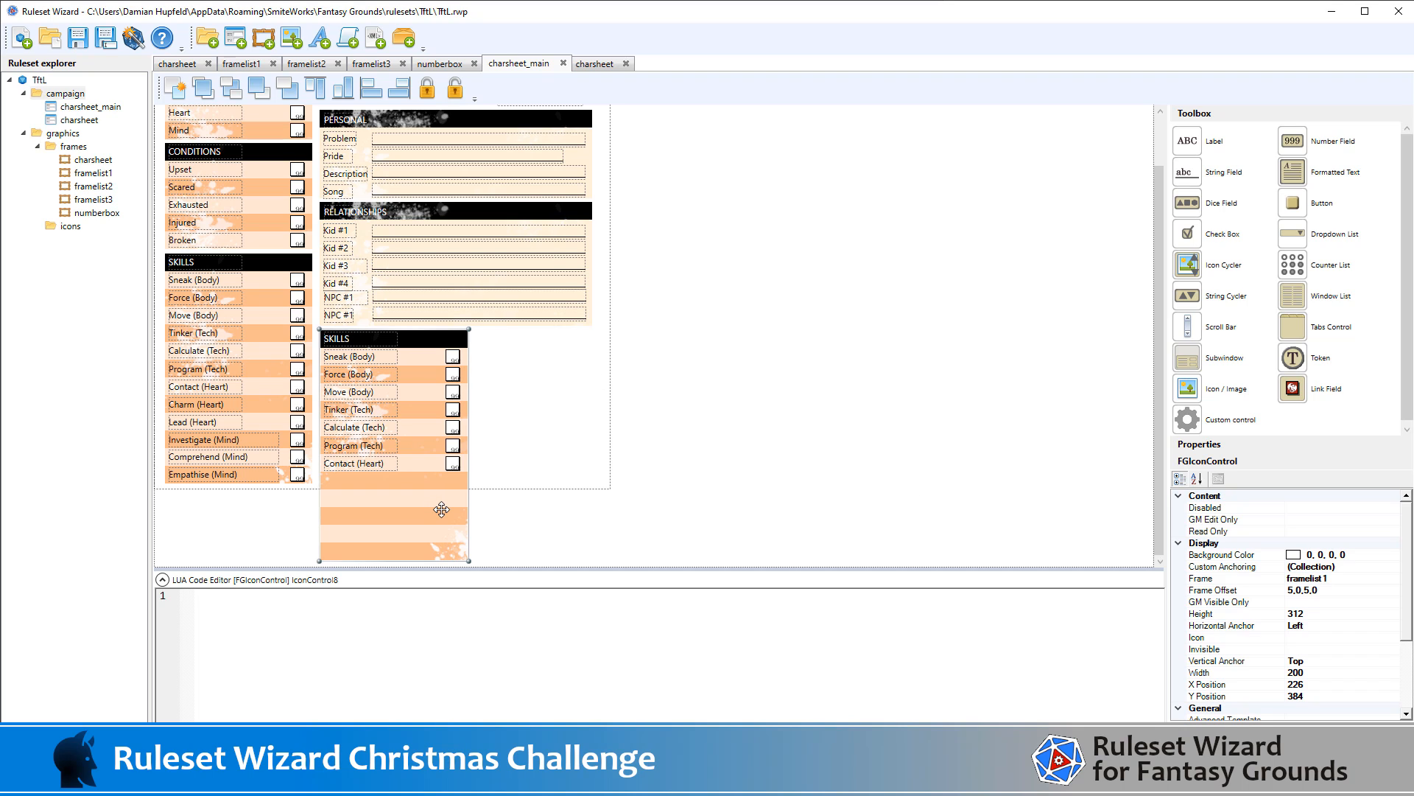
{"action": "left_click", "coordinate": [1335, 613]}
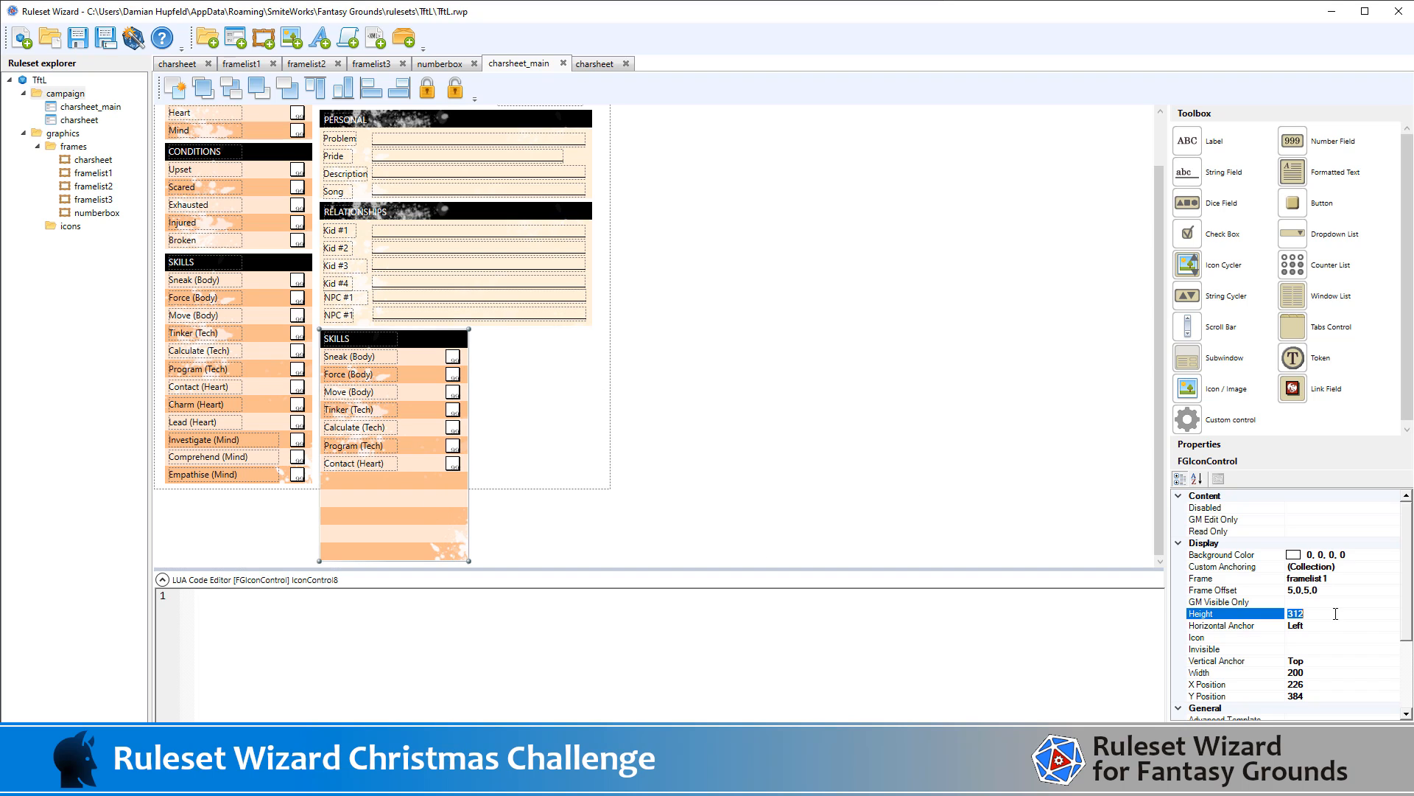
{"action": "type", "text": "1"}
{"action": "key", "text": "Return"}
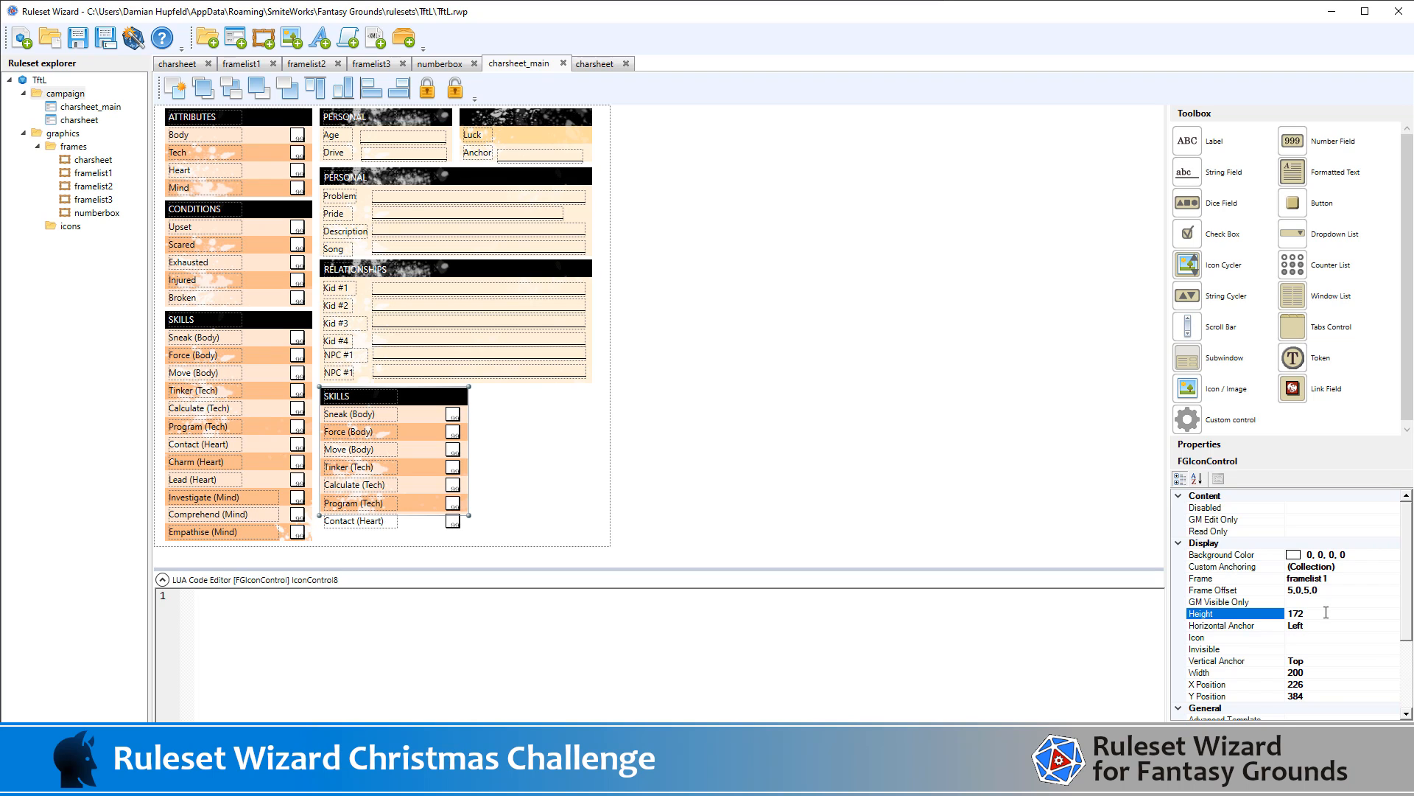
{"action": "type", "text": "192"}
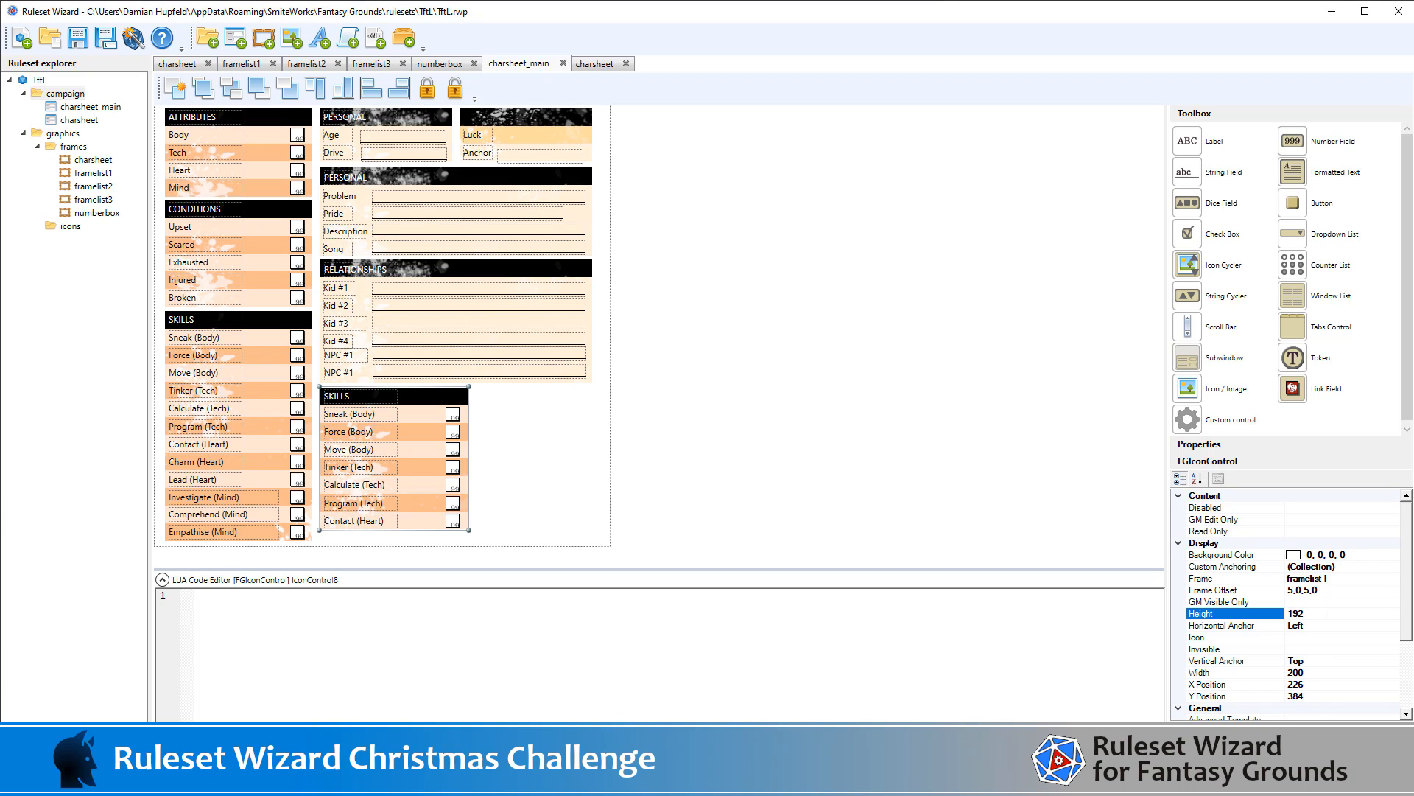
{"action": "left_click", "coordinate": [727, 499]}
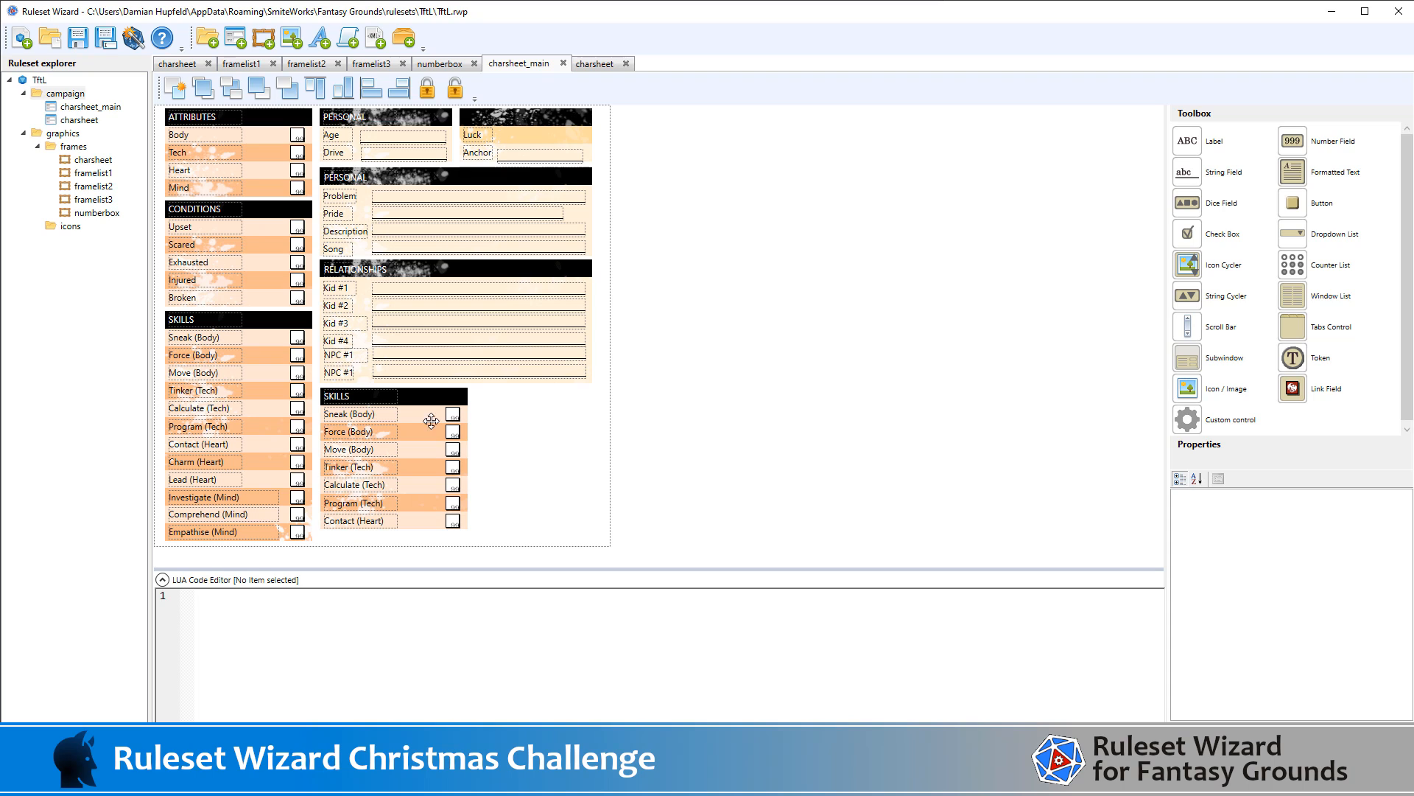
Set the width of the duplicated SKILLS block's frame to 180
{"action": "left_click", "coordinate": [412, 400]}
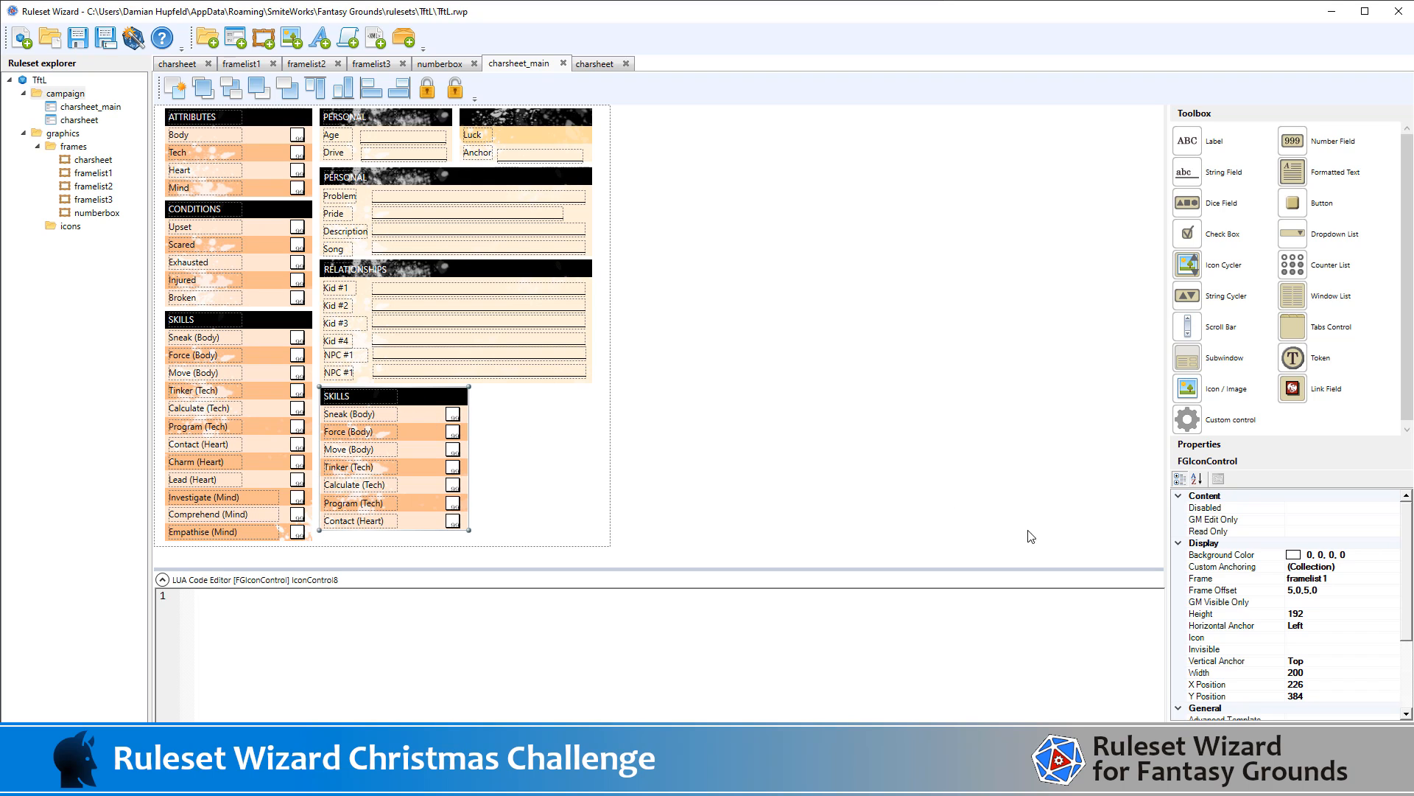
{"action": "left_click", "coordinate": [1332, 673]}
{"action": "type", "text": "180"}
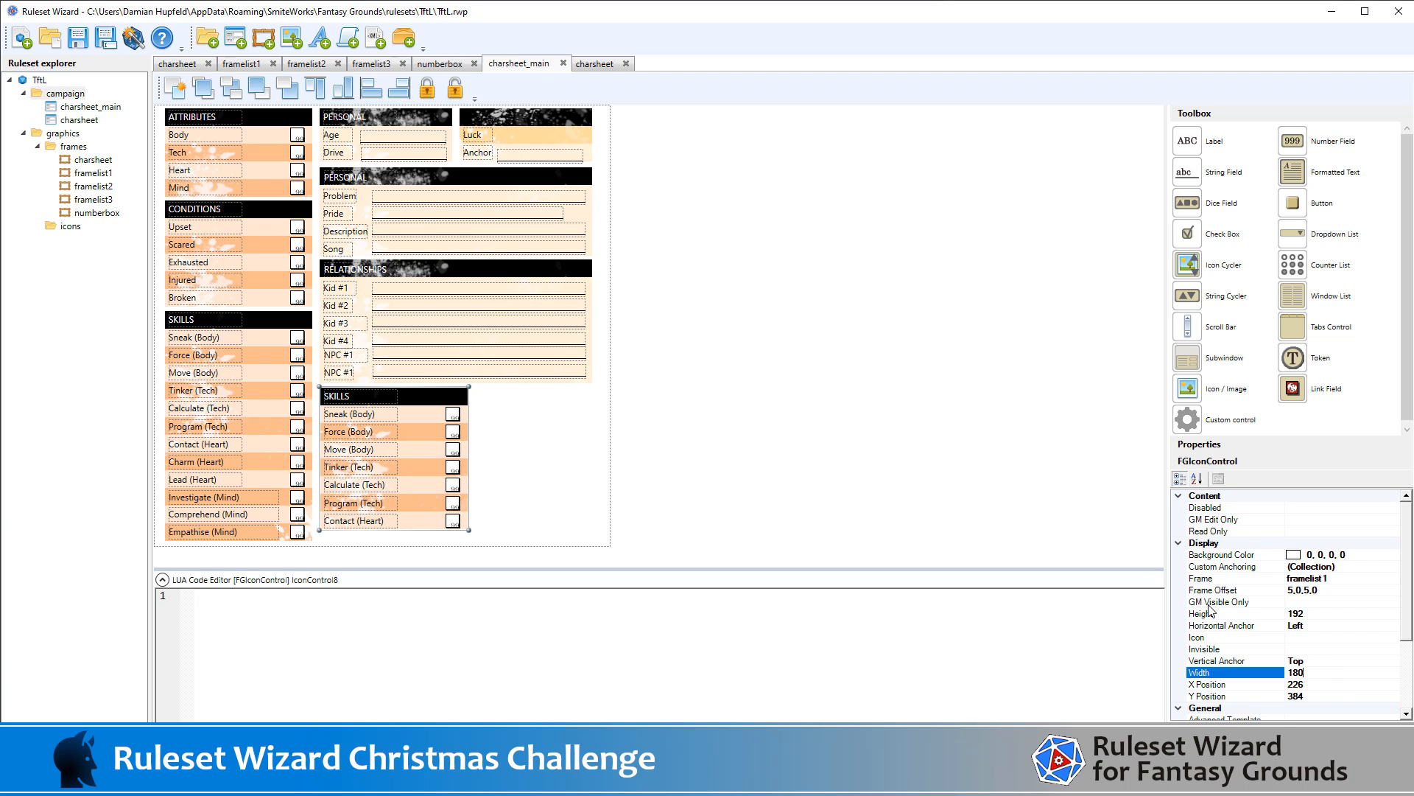
{"action": "left_click", "coordinate": [691, 417]}
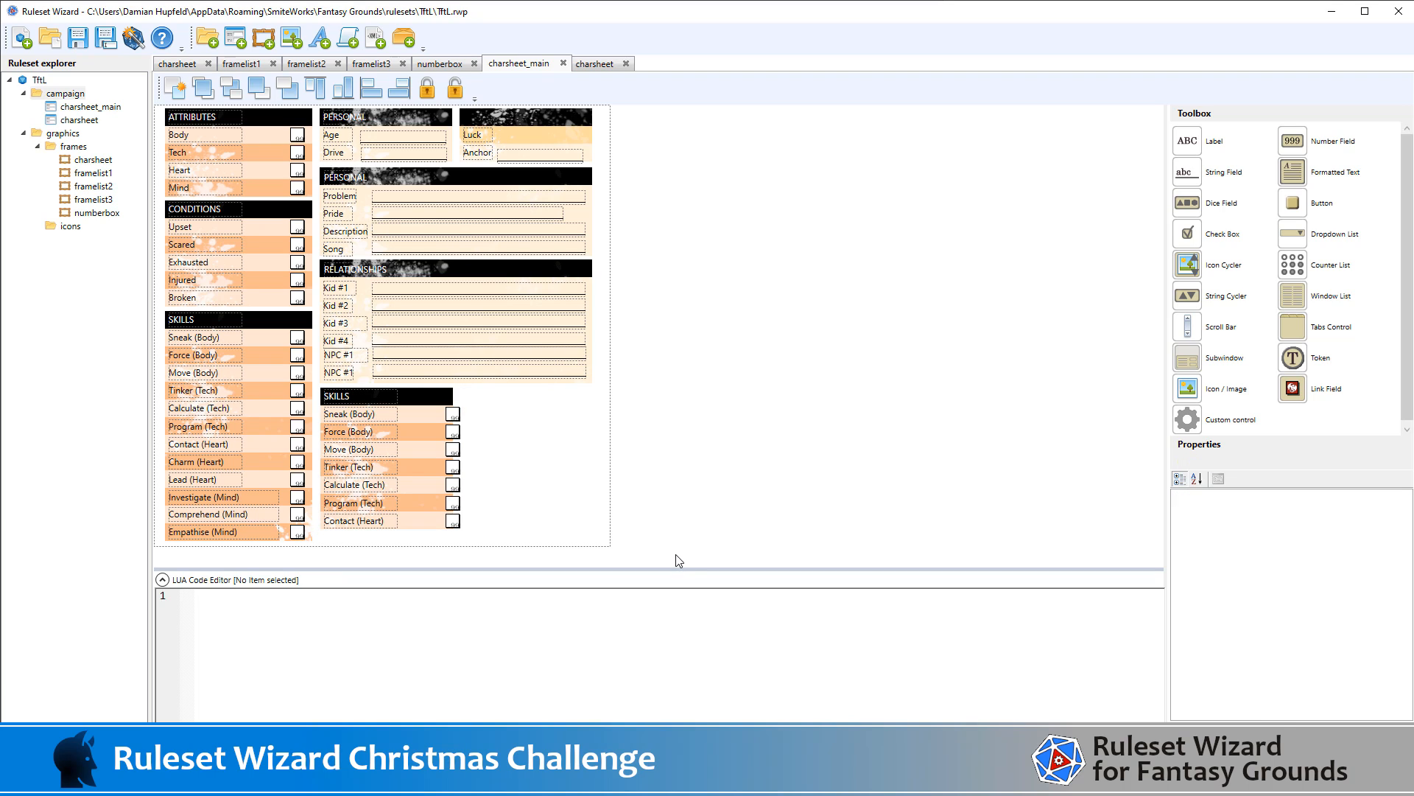
Nudge the duplicated SKILLS block's column of number boxes left so it sits inside the narrowed frame
{"action": "left_click_drag", "start_coordinate": [676, 556], "coordinate": [433, 393]}
{"action": "key", "text": "Left"}
{"action": "key", "text": "Left"}
{"action": "left_click", "coordinate": [693, 417]}
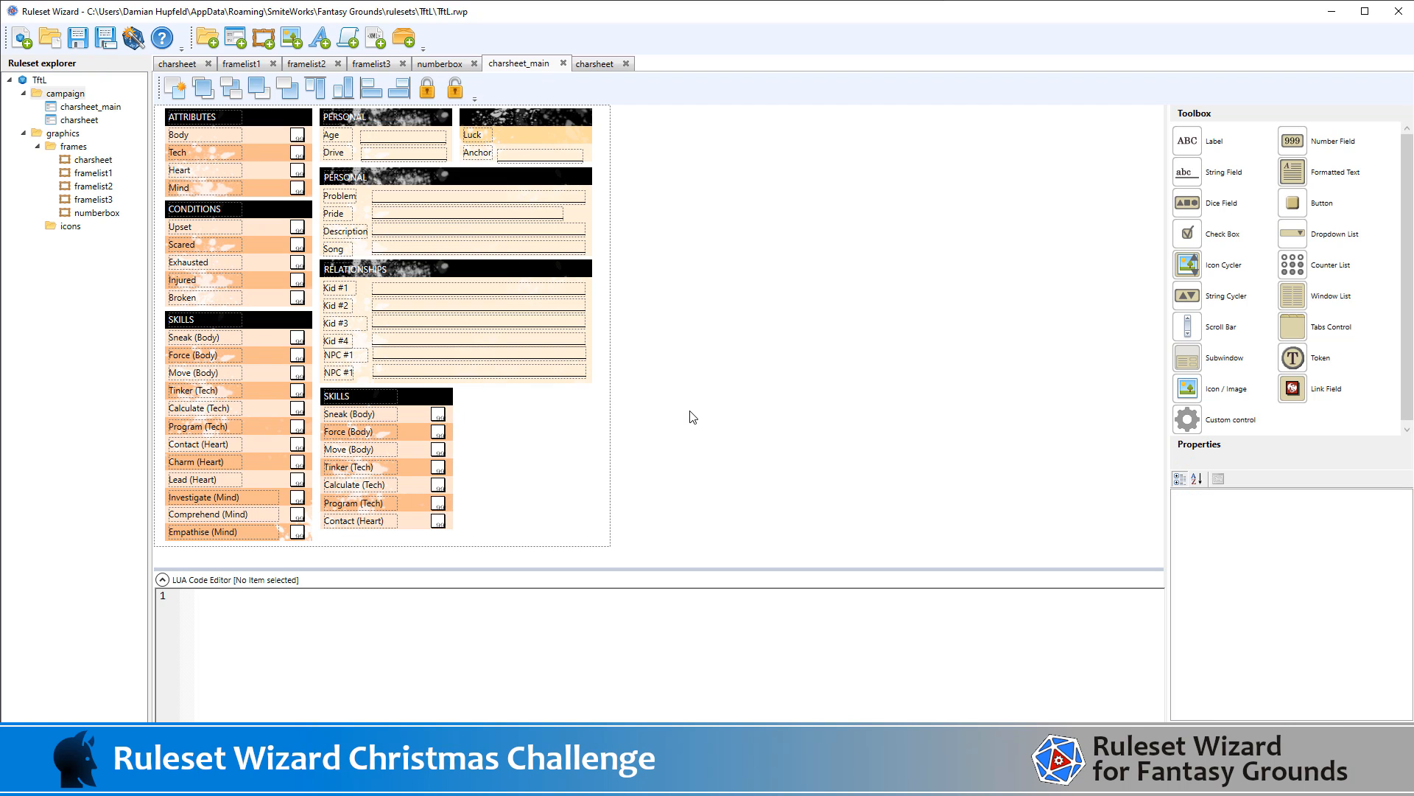
Change the text of the duplicated block's Sneak (Body) label to [I]
{"action": "key", "text": "alt+Tab"}
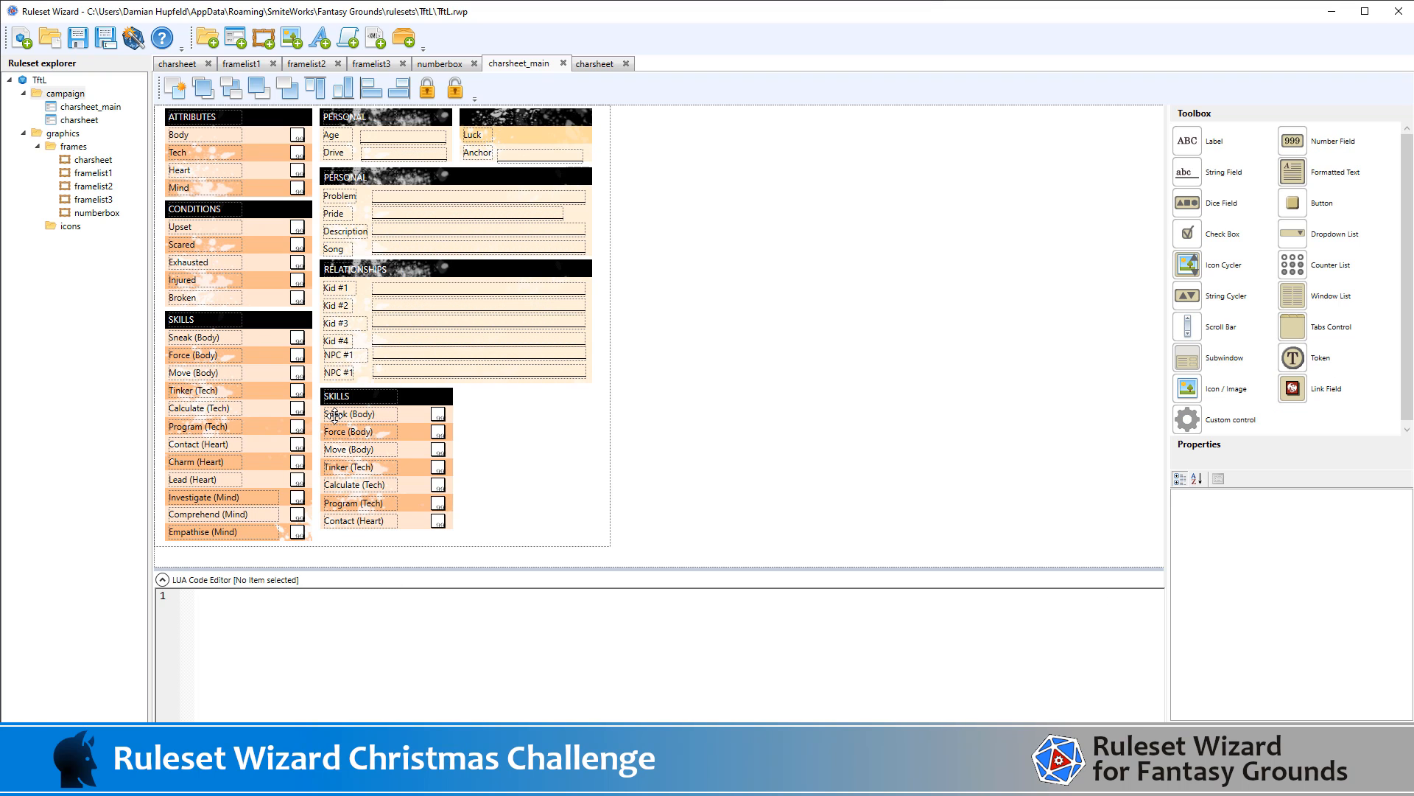
{"action": "left_click", "coordinate": [335, 414]}
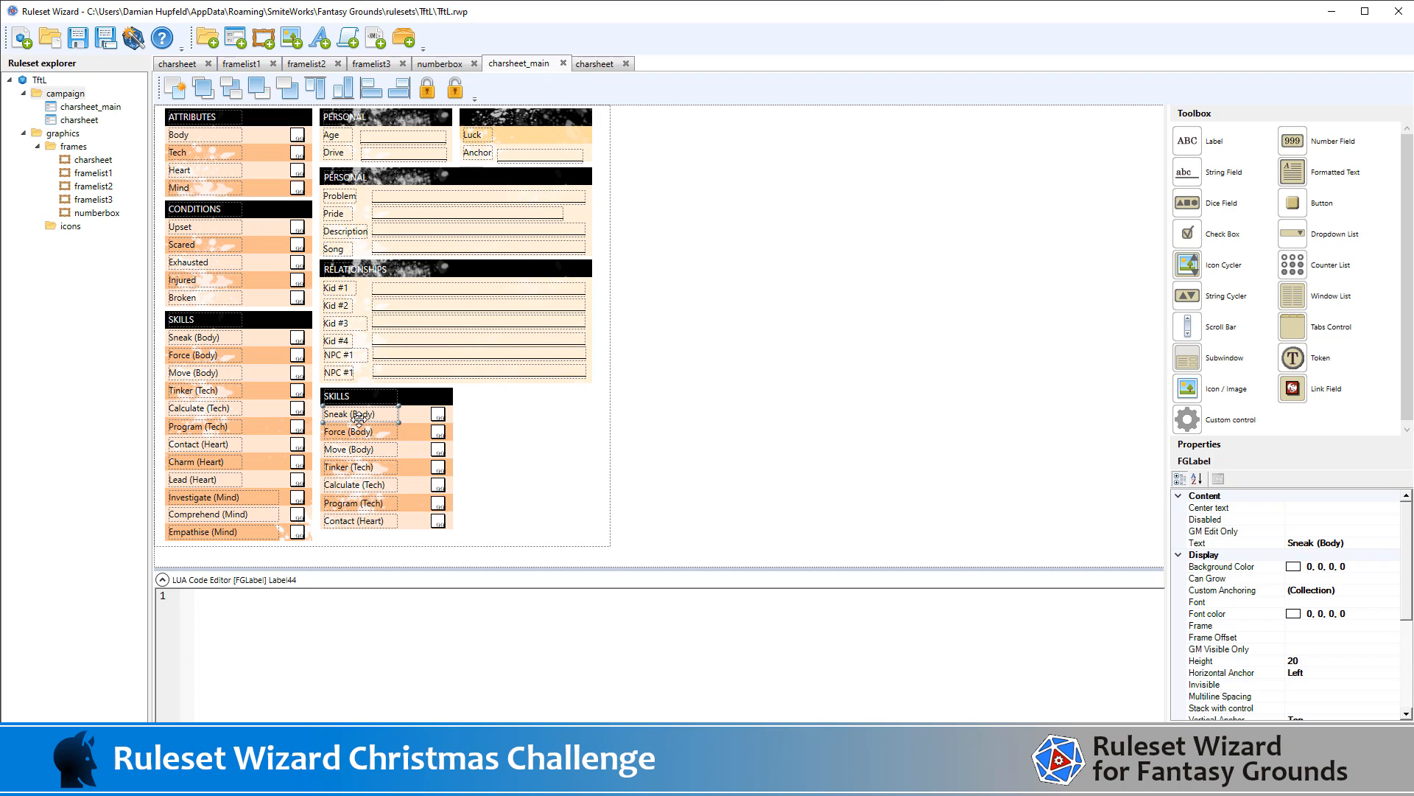
{"action": "left_click", "coordinate": [1375, 543]}
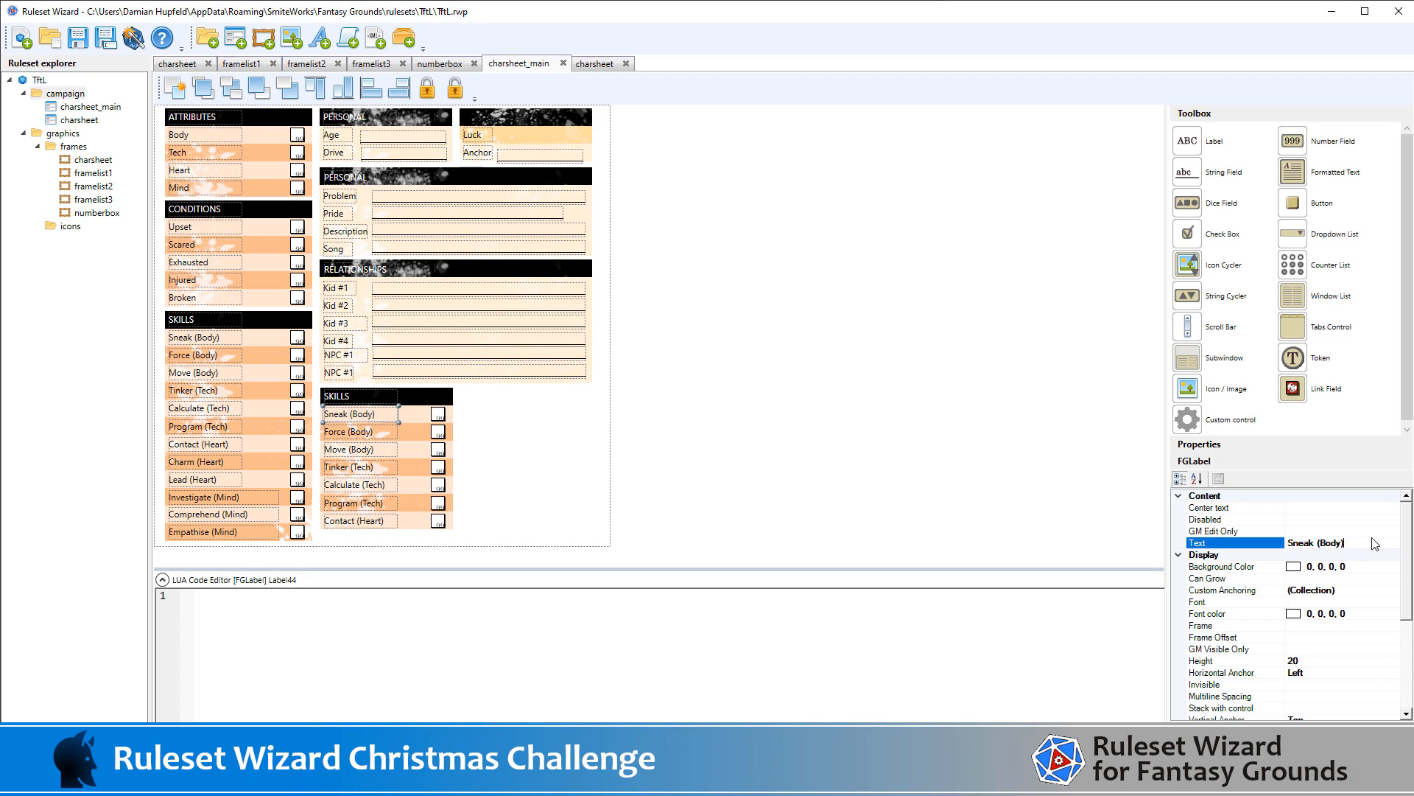
{"action": "key", "text": "ctrl+a"}
{"action": "type", "text": "[I]"}
{"action": "left_click", "coordinate": [847, 469]}
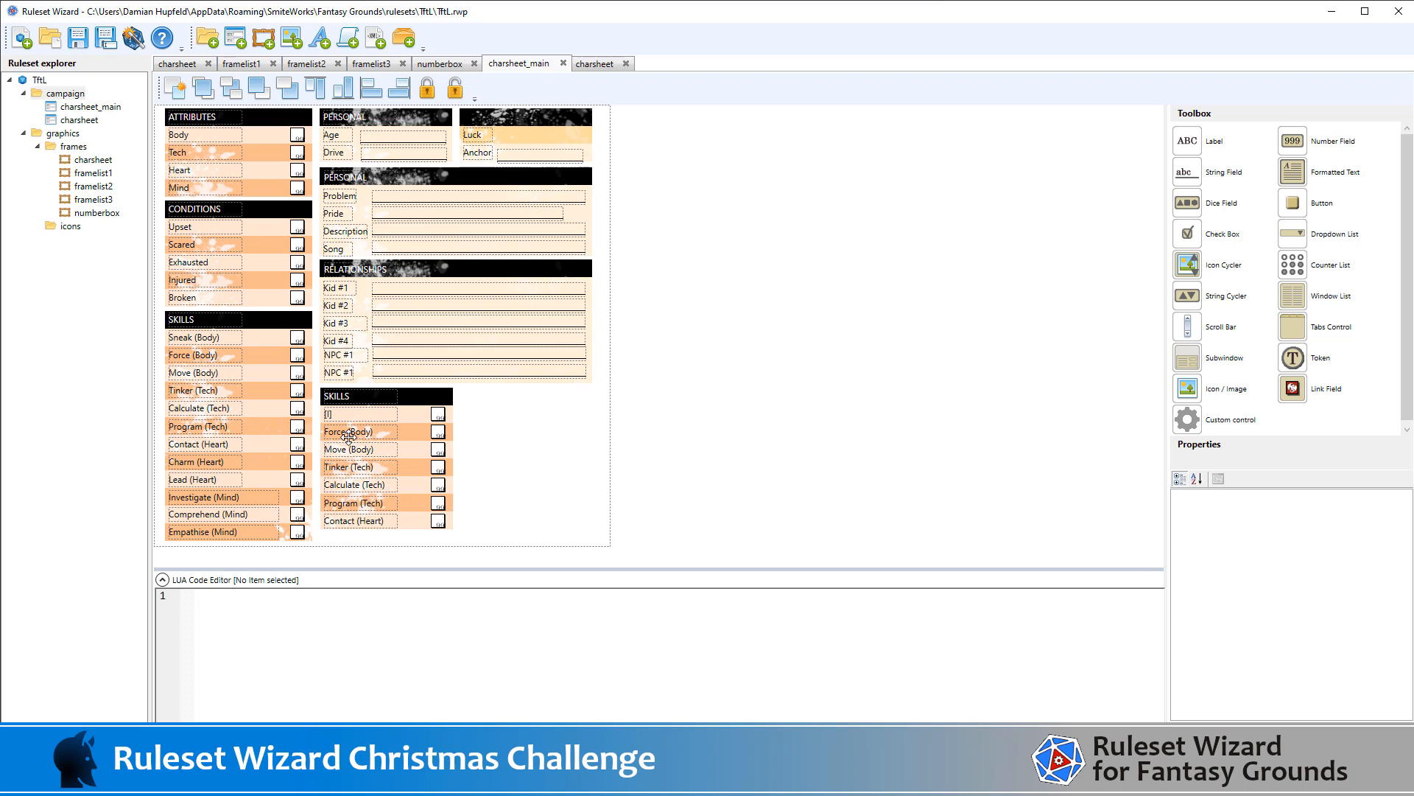
Set the text of the first-row label in the duplicated SKILLS block to [*]
{"action": "left_click", "coordinate": [333, 415]}
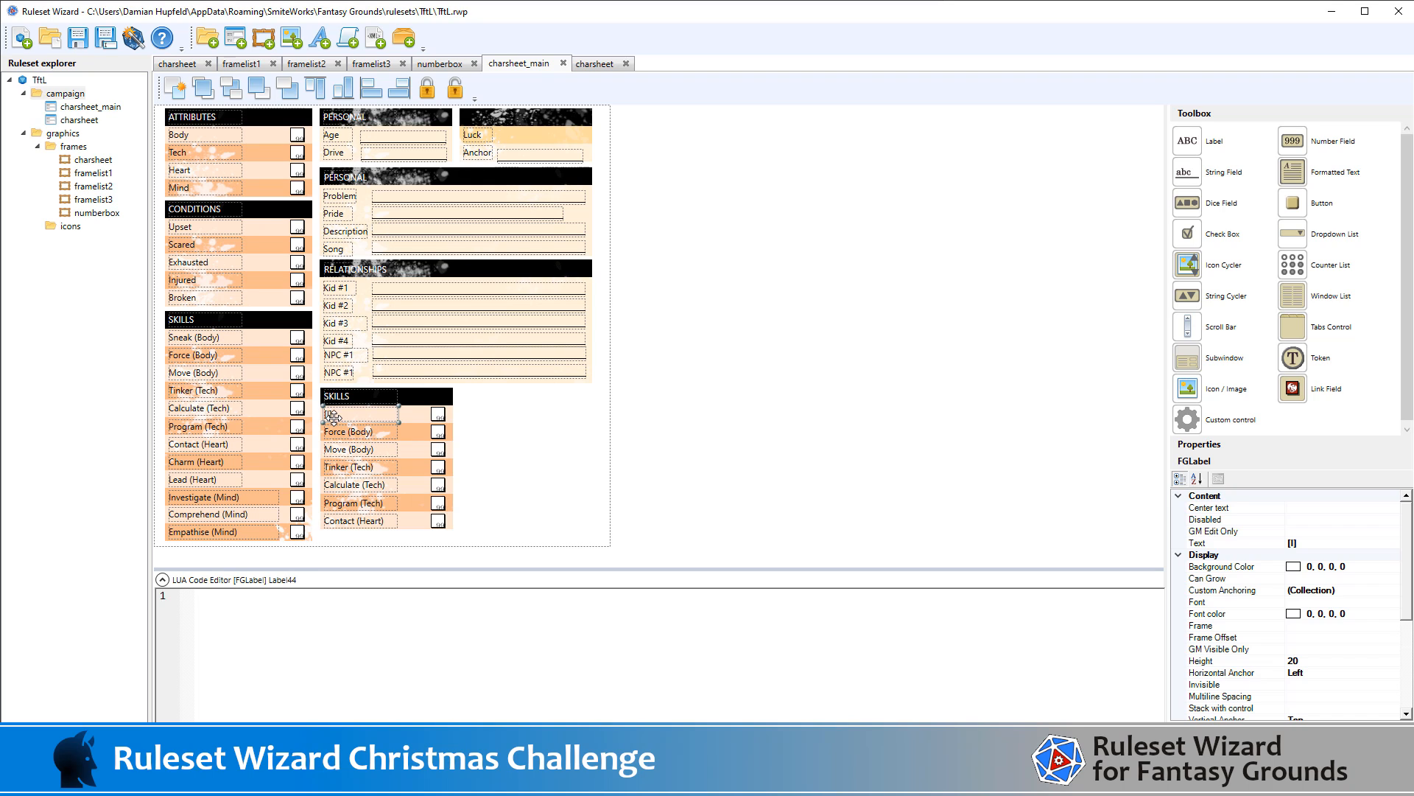
{"action": "left_click", "coordinate": [1324, 544]}
{"action": "left_click", "coordinate": [1244, 544]}
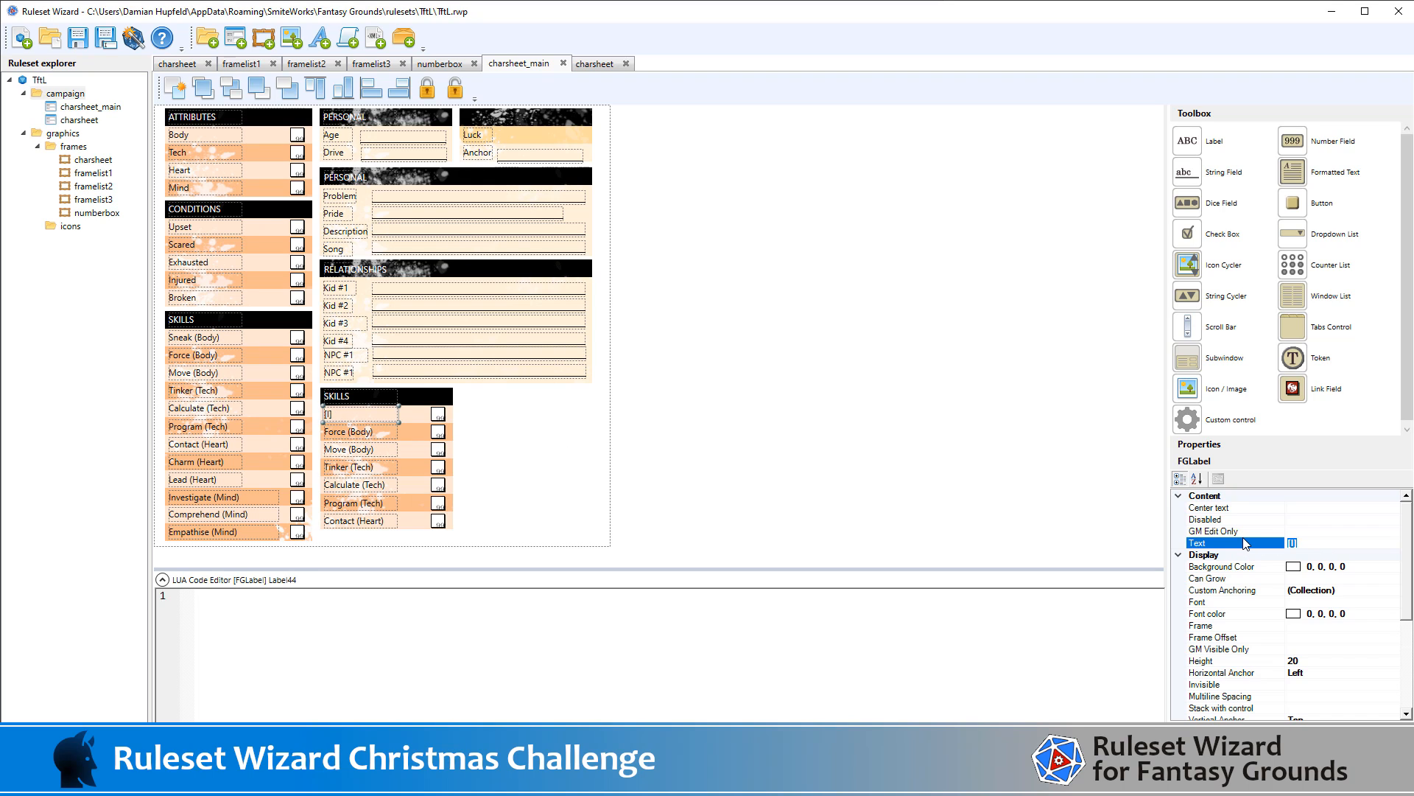
{"action": "key", "text": "BackSpace"}
{"action": "type", "text": "[*]"}
{"action": "left_click", "coordinate": [906, 446]}
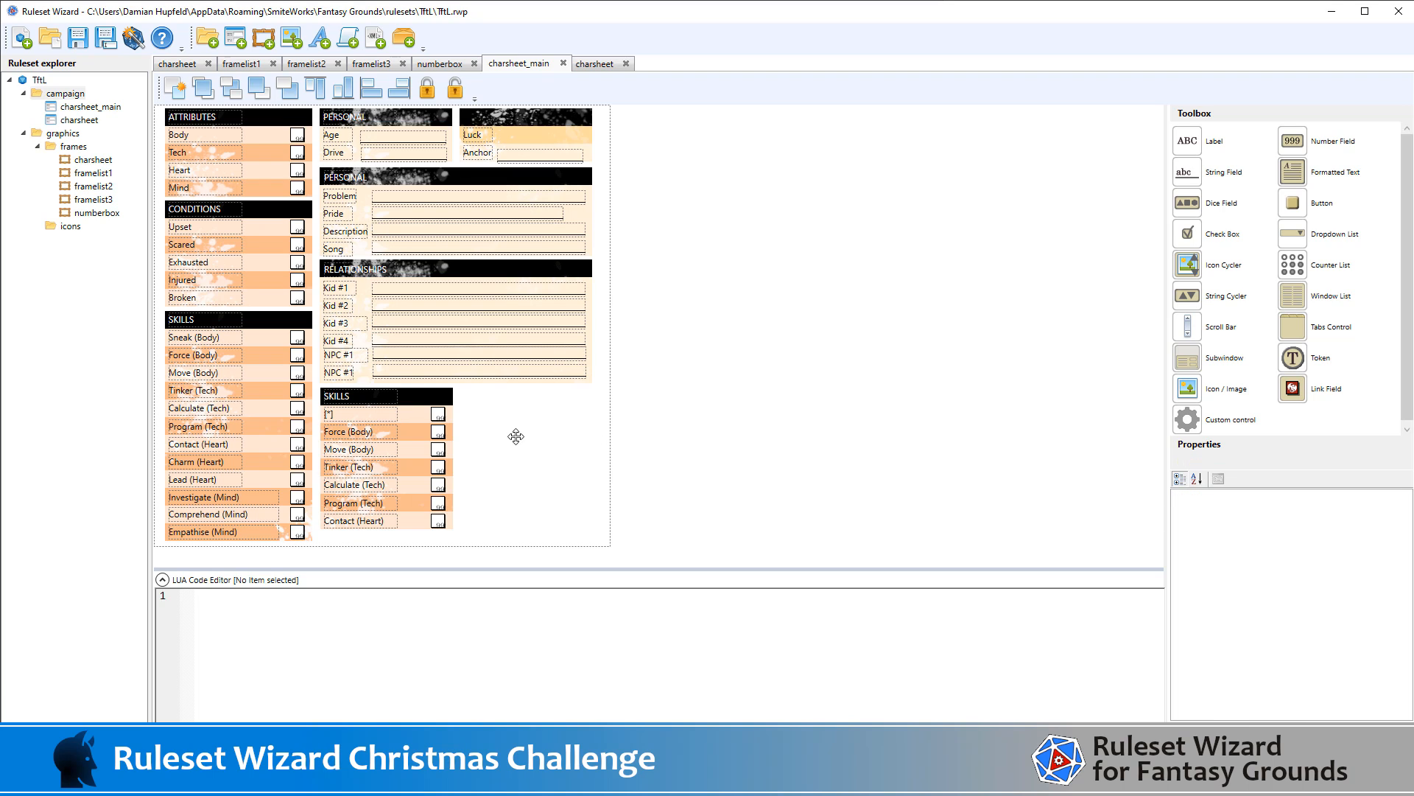
Shrink the [*] label to a width of about 17 and move it right, beside the first row's number box
{"action": "left_click", "coordinate": [383, 419]}
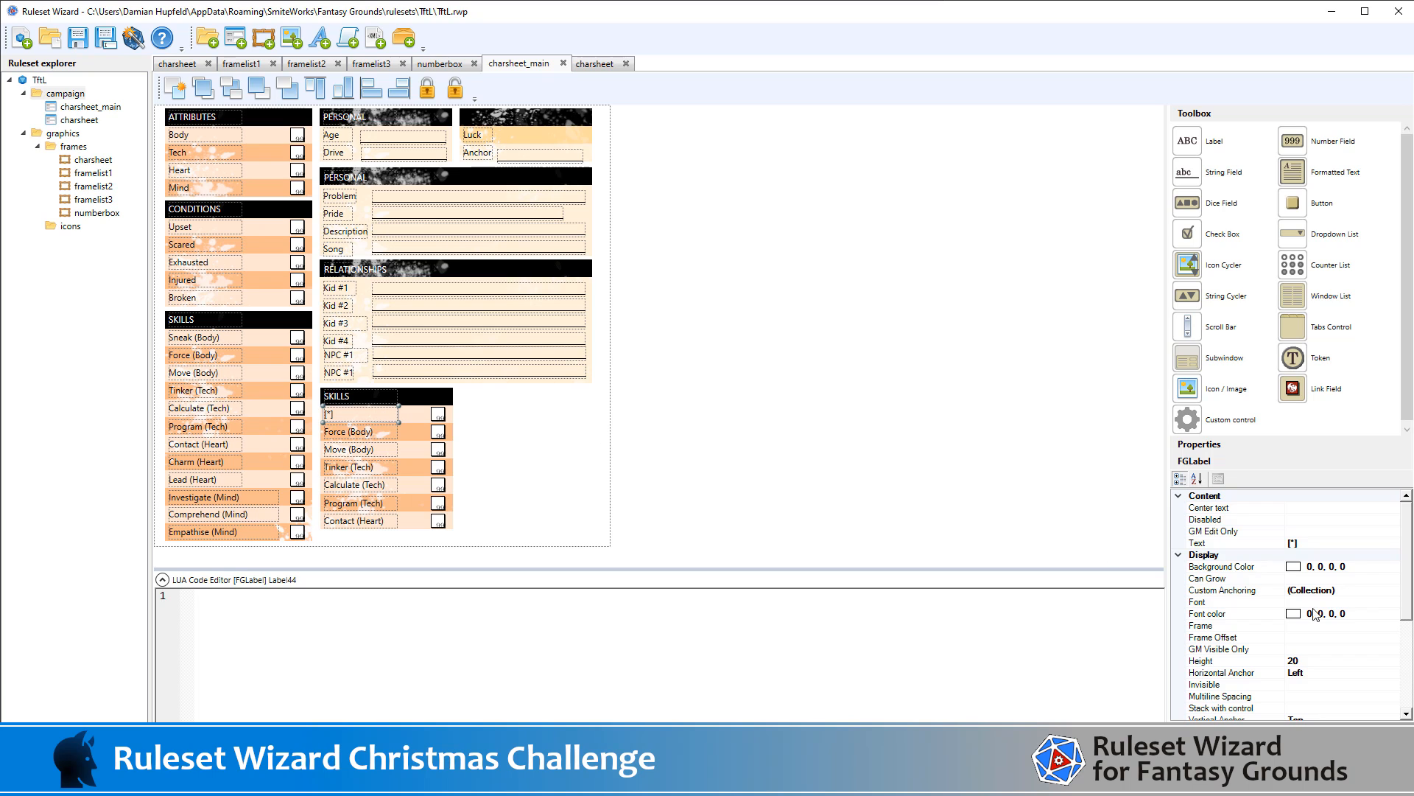
{"action": "scroll", "coordinate": [1252, 596], "scroll_direction": "down", "scroll_amount": 1}
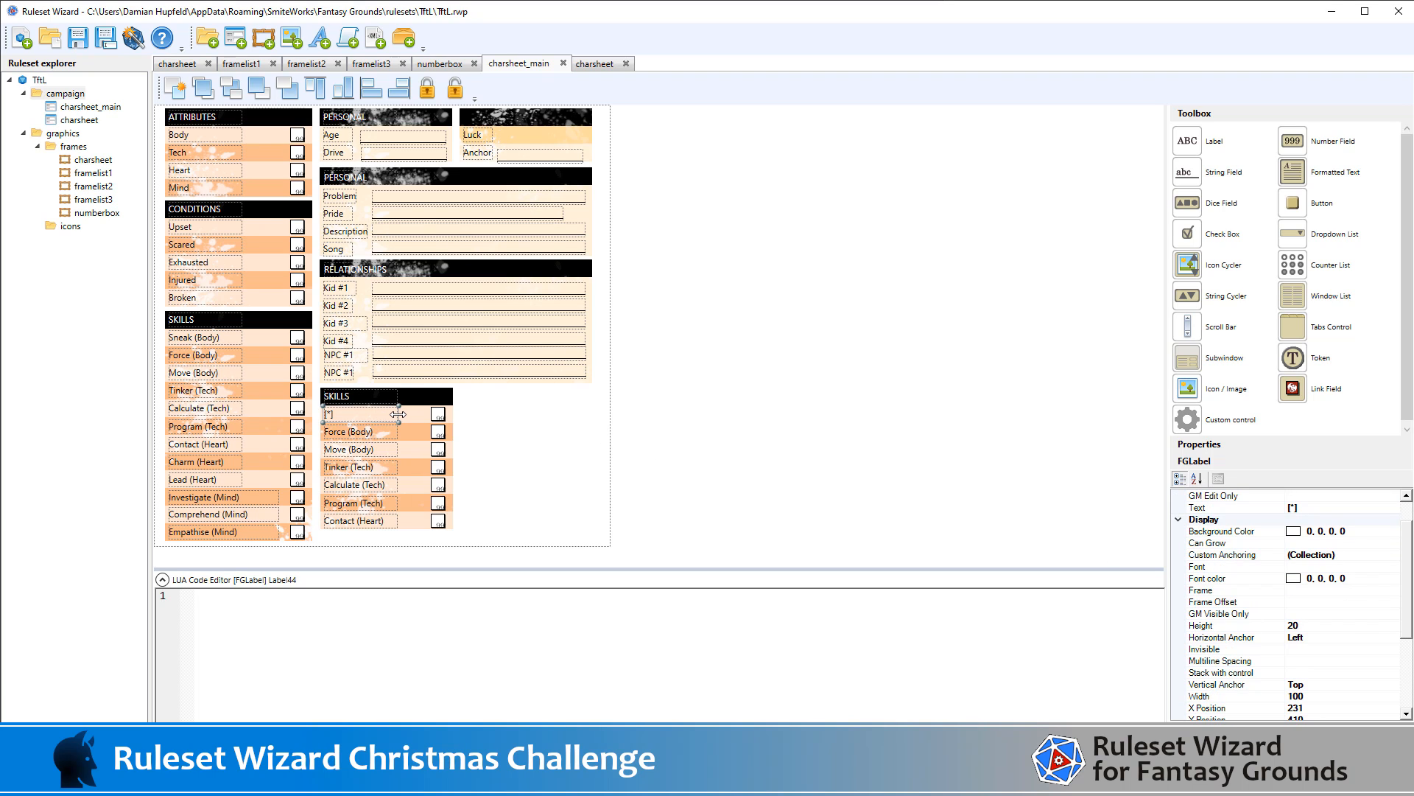
{"action": "left_click_drag", "start_coordinate": [398, 414], "coordinate": [333, 415]}
{"action": "key", "text": "Right"}
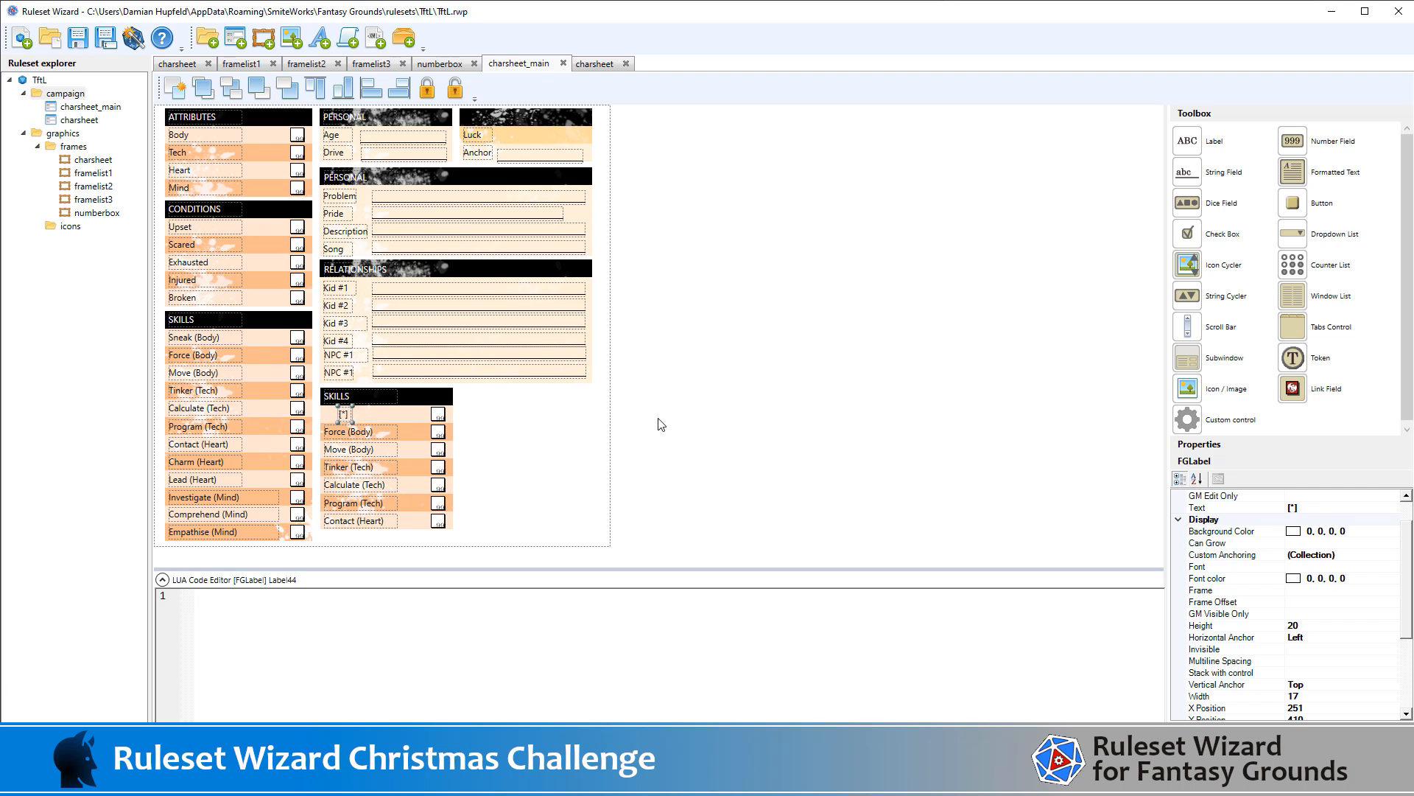
{"action": "key", "text": "Right"}
{"action": "left_click", "coordinate": [691, 428]}
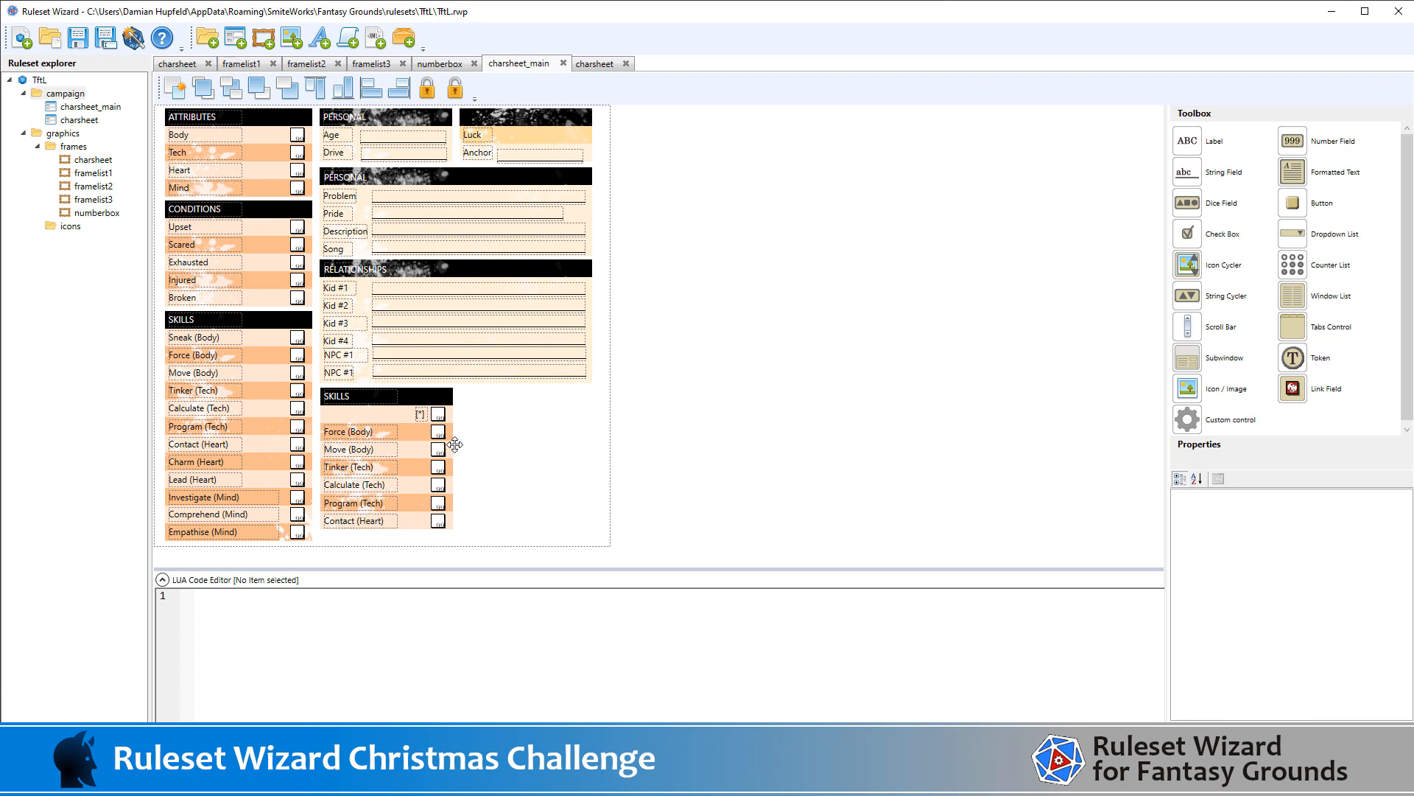
Delete the duplicated block's remaining six skill labels, from Force (Body) to Contact (Heart)
{"action": "left_click", "coordinate": [346, 431]}
{"action": "left_click", "coordinate": [412, 562]}
{"action": "left_click_drag", "start_coordinate": [412, 562], "coordinate": [321, 417]}
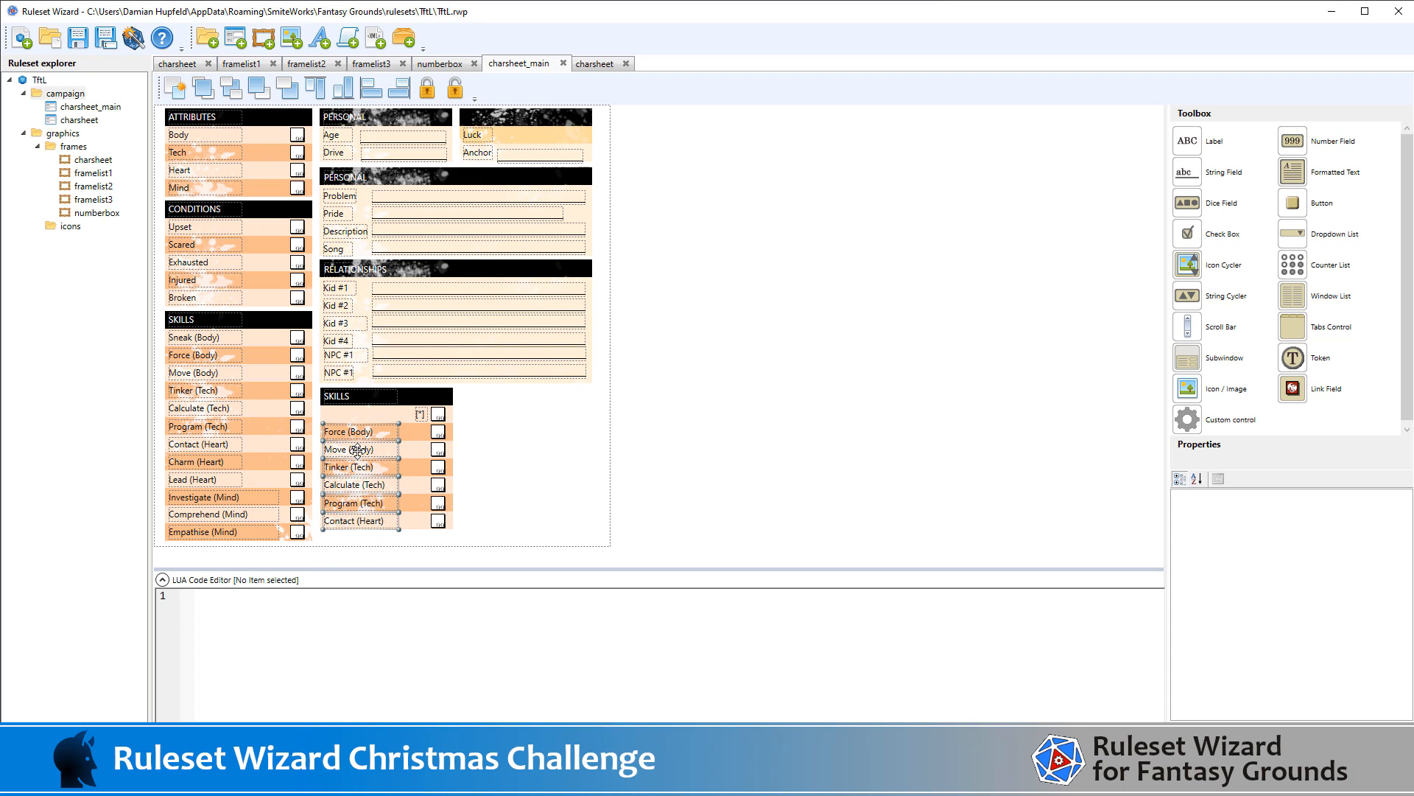
{"action": "key", "text": "Delete"}
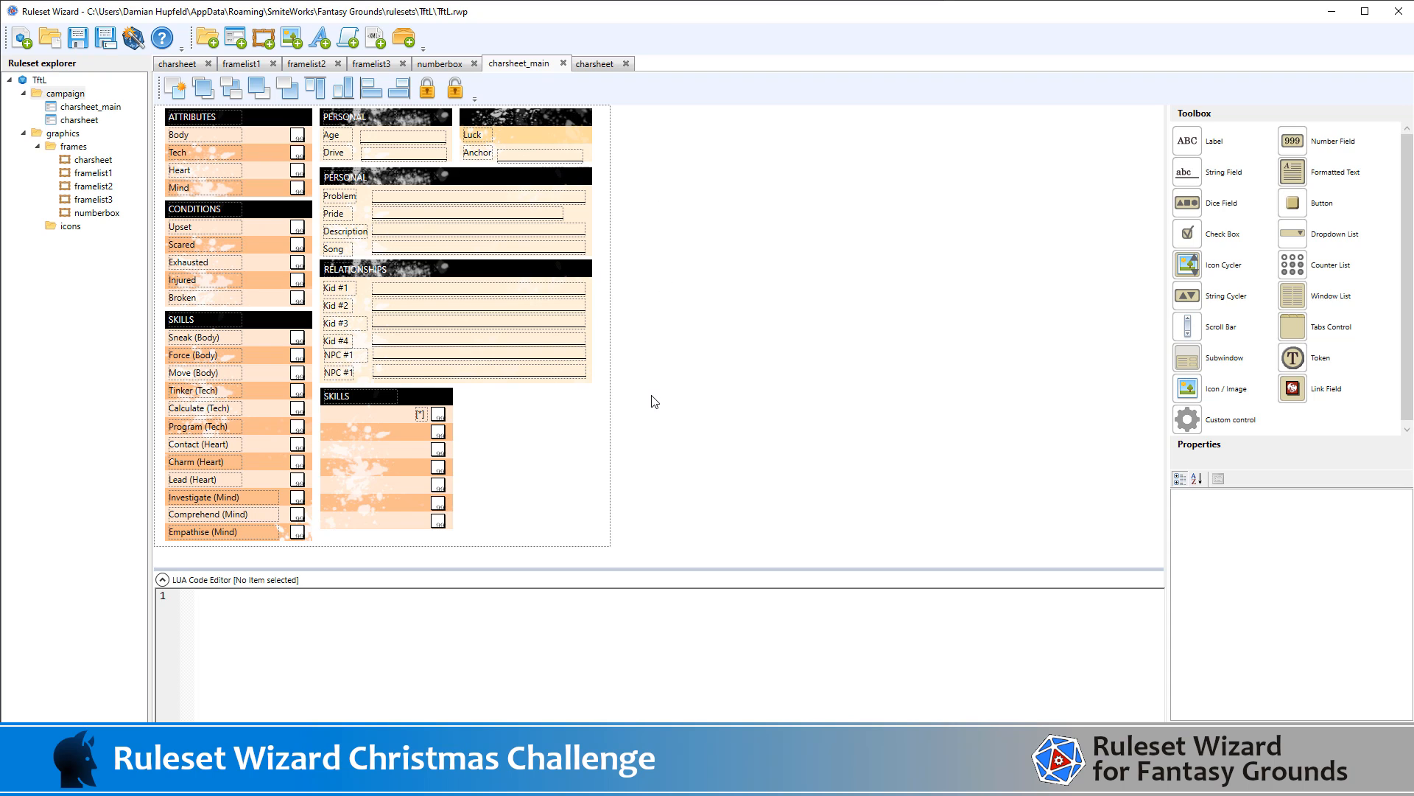
Duplicate the six RELATIONSHIPS string fields and move the copies down over the duplicated SKILLS rows, the top one at Y position 413
{"action": "left_click_drag", "start_coordinate": [652, 396], "coordinate": [373, 267]}
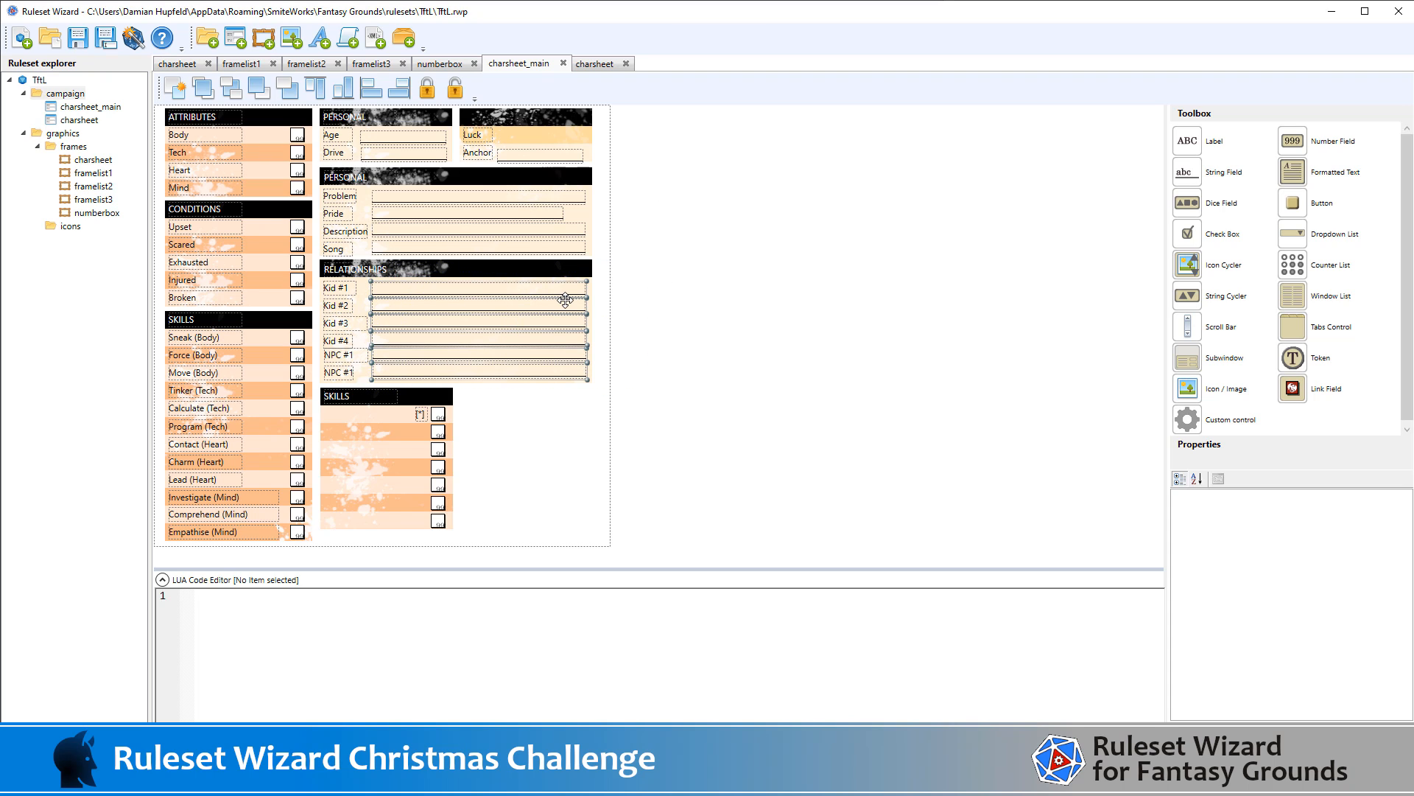
{"action": "left_click", "coordinate": [565, 300]}
{"action": "key", "text": "ctrl+c"}
{"action": "key", "text": "ctrl+v"}
{"action": "key", "text": "Down"}
{"action": "key", "text": "Down"}
{"action": "key", "text": "Down"}
{"action": "key", "text": "Down"}
{"action": "key", "text": "Down"}
{"action": "key", "text": "Down"}
{"action": "key", "text": "Down"}
{"action": "key", "text": "Down"}
{"action": "key", "text": "Down"}
{"action": "key", "text": "Down"}
{"action": "key", "text": "Down"}
{"action": "key", "text": "Down"}
{"action": "key", "text": "Down"}
{"action": "key", "text": "Down"}
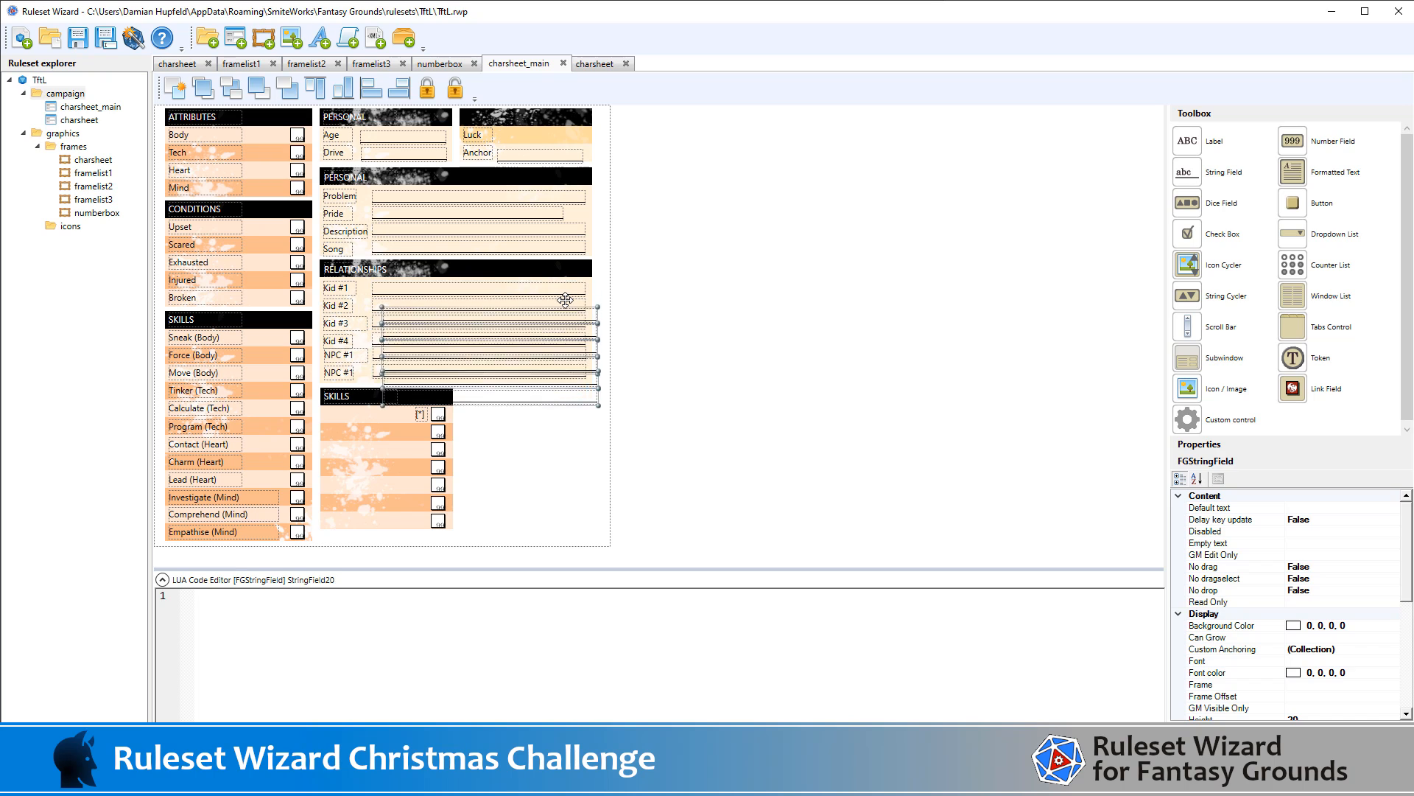
{"action": "key", "text": "Down"}
{"action": "key", "text": "Down"}
{"action": "key", "text": "Down"}
{"action": "key", "text": "Down"}
{"action": "key", "text": "Down"}
{"action": "key", "text": "Down"}
{"action": "key", "text": "Down"}
{"action": "key", "text": "Down"}
{"action": "key", "text": "Down"}
{"action": "key", "text": "Down"}
{"action": "key", "text": "Down"}
{"action": "key", "text": "Down"}
{"action": "key", "text": "Down"}
{"action": "key", "text": "Down"}
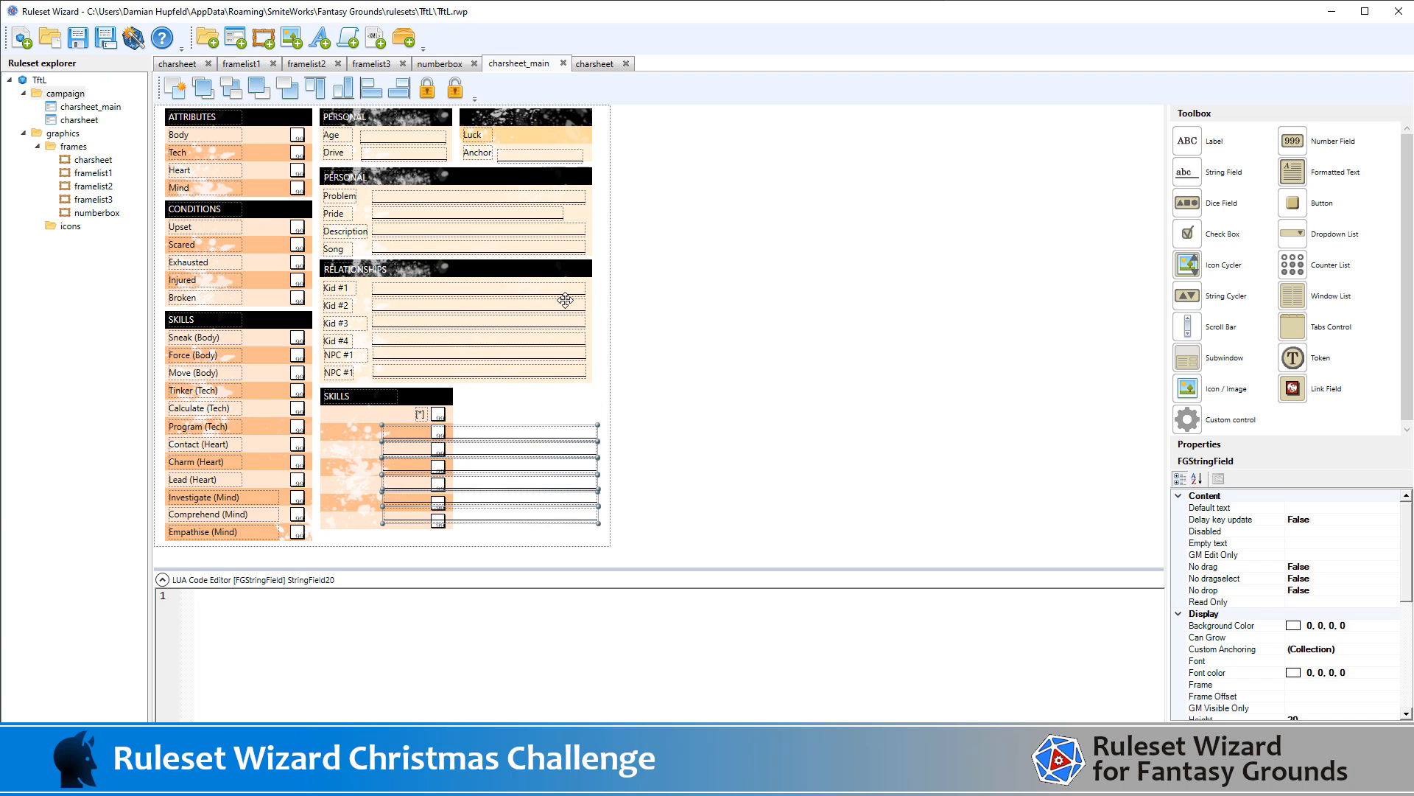
{"action": "key", "text": "Up"}
{"action": "key", "text": "Up"}
{"action": "key", "text": "Up"}
{"action": "key", "text": "Up"}
{"action": "key", "text": "Up"}
{"action": "key", "text": "Up"}
{"action": "key", "text": "Up"}
{"action": "key", "text": "Up"}
{"action": "key", "text": "Up"}
{"action": "key", "text": "Up"}
{"action": "key", "text": "Up"}
{"action": "key", "text": "Up"}
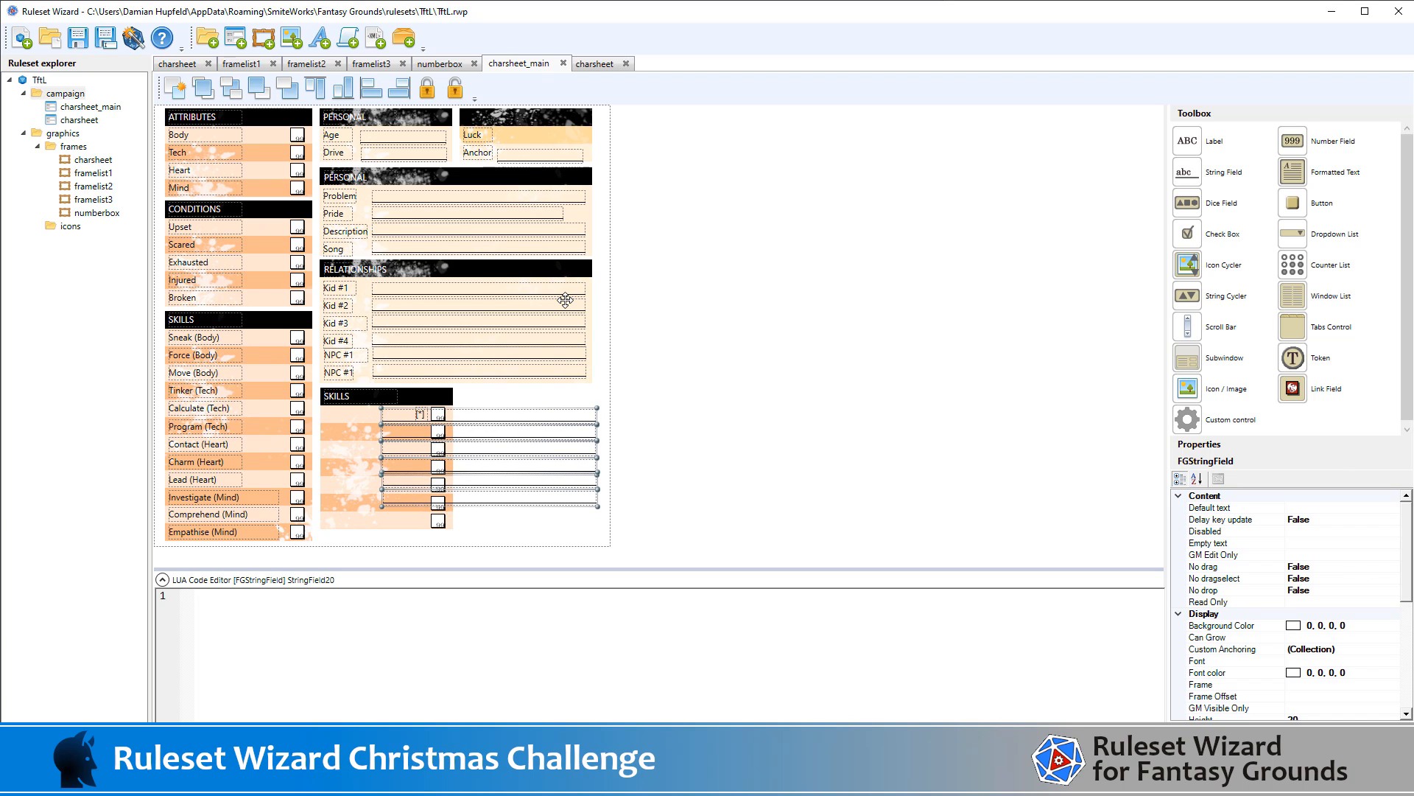
Nudge the six copied string fields left to X position 233, near the duplicated SKILLS frame's left edge
{"action": "key", "text": "Left"}
{"action": "key", "text": "Left"}
{"action": "key", "text": "Left"}
{"action": "key", "text": "Left"}
{"action": "key", "text": "Left"}
{"action": "key", "text": "Left"}
{"action": "key", "text": "Left"}
{"action": "key", "text": "Left"}
{"action": "key", "text": "Left"}
{"action": "key", "text": "Left"}
{"action": "key", "text": "Left"}
{"action": "key", "text": "Left"}
{"action": "key", "text": "Left"}
{"action": "key", "text": "Left"}
{"action": "key", "text": "Left"}
{"action": "key", "text": "Left"}
{"action": "key", "text": "Left"}
{"action": "key", "text": "Left"}
{"action": "key", "text": "Left"}
{"action": "key", "text": "Left"}
{"action": "key", "text": "Left"}
{"action": "key", "text": "Left"}
{"action": "key", "text": "Left"}
{"action": "key", "text": "Left"}
{"action": "key", "text": "Left"}
{"action": "key", "text": "Left"}
{"action": "key", "text": "Left"}
{"action": "key", "text": "Left"}
{"action": "key", "text": "Left"}
{"action": "key", "text": "Left"}
{"action": "key", "text": "Left"}
{"action": "key", "text": "Left"}
{"action": "key", "text": "Left"}
{"action": "key", "text": "Left"}
{"action": "key", "text": "Left"}
{"action": "key", "text": "Left"}
{"action": "key", "text": "Left"}
{"action": "key", "text": "Left"}
{"action": "key", "text": "Left"}
{"action": "key", "text": "Left"}
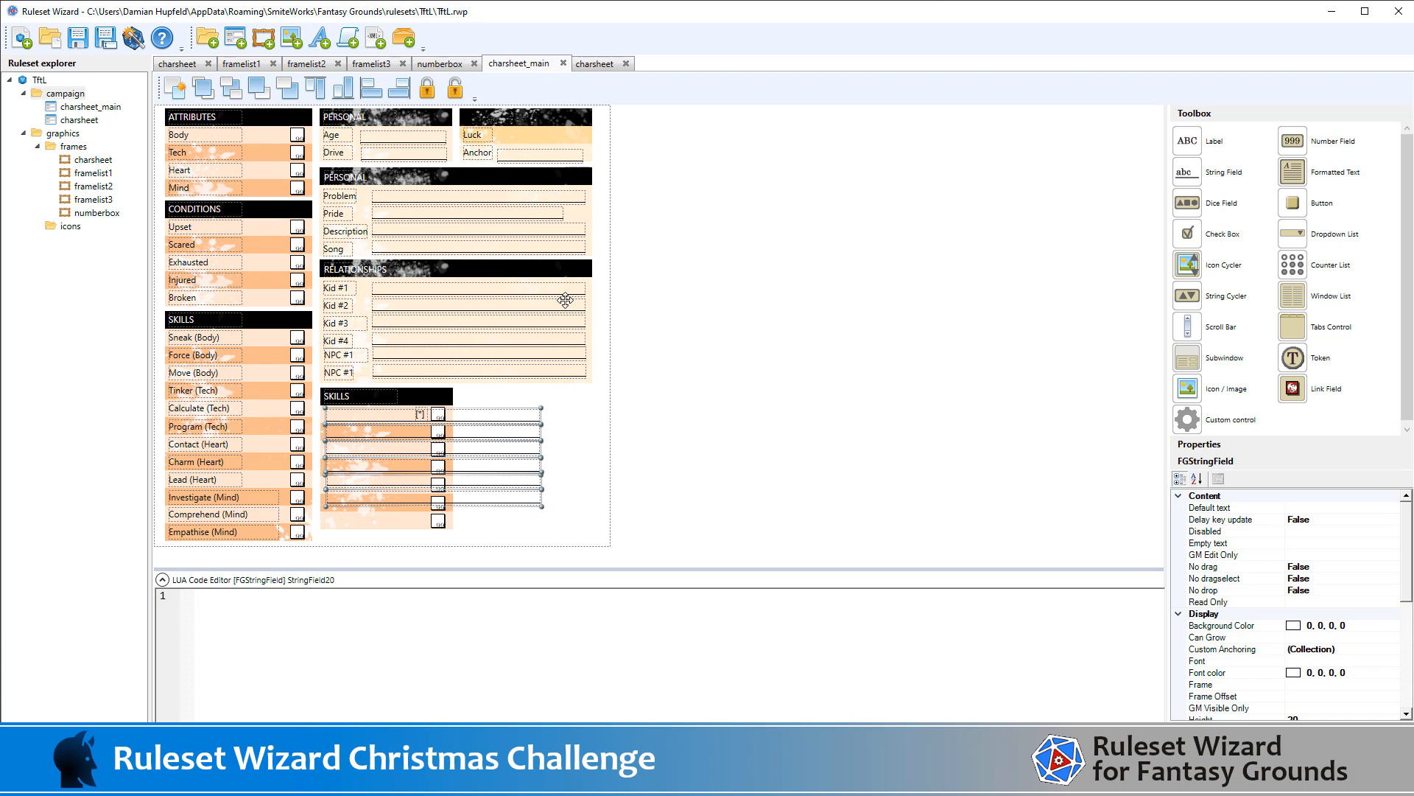
{"action": "key", "text": "Left"}
{"action": "left_click", "coordinate": [748, 386]}
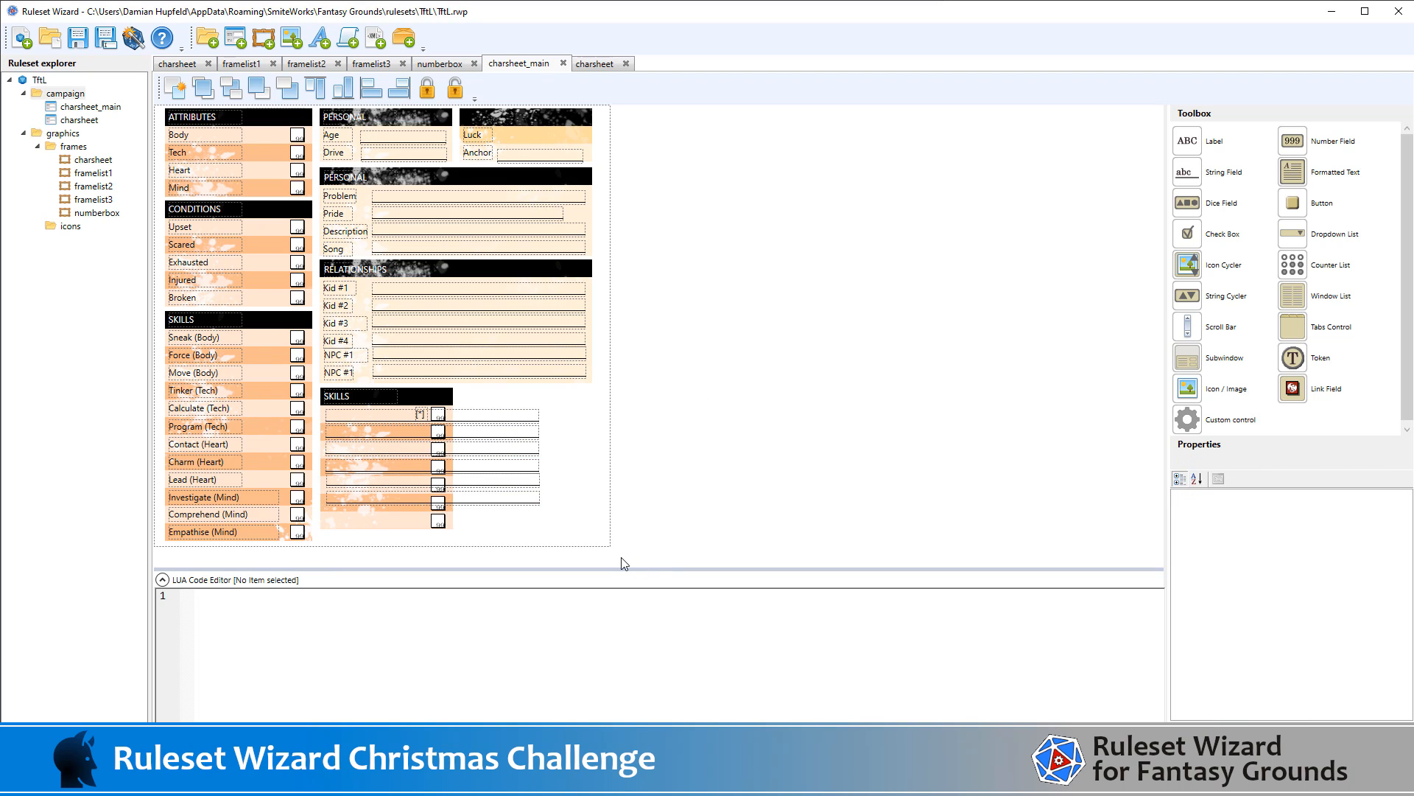
Shorten the top copied string field, trying a width of 150 and settling on about 110 so it ends before the [*] label
{"action": "left_click_drag", "start_coordinate": [621, 557], "coordinate": [523, 425]}
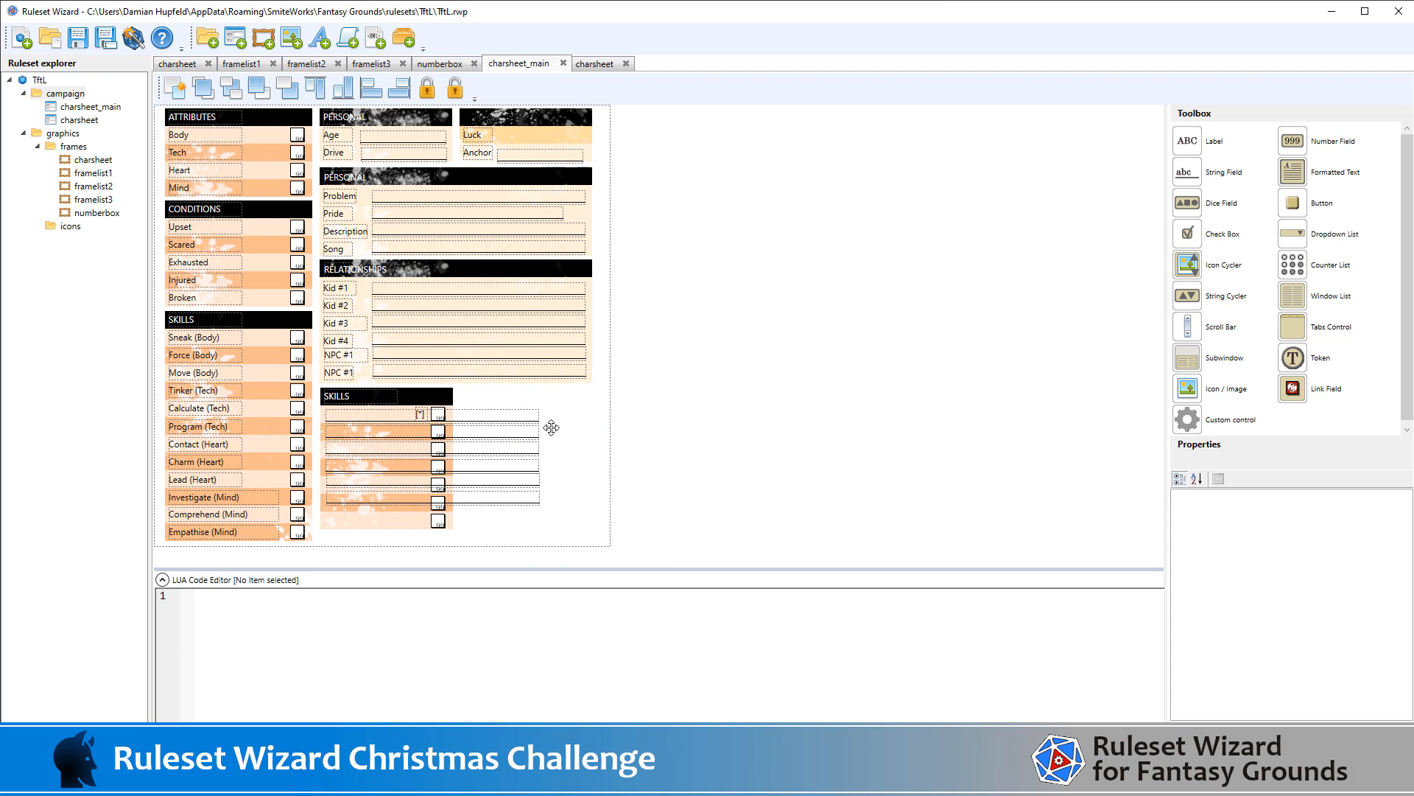
{"action": "left_click", "coordinate": [513, 417]}
{"action": "scroll", "coordinate": [1311, 636], "scroll_direction": "down", "scroll_amount": 3}
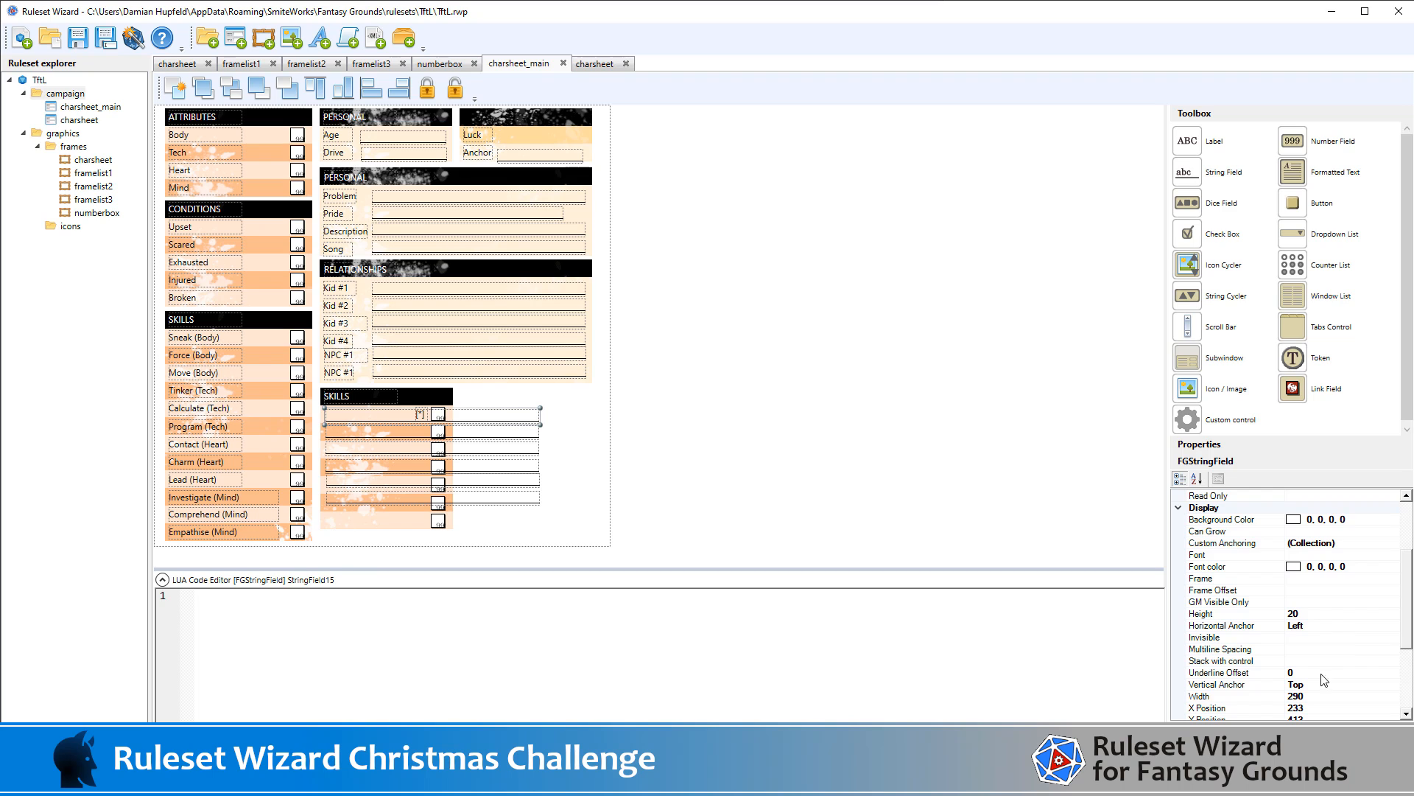
{"action": "left_click", "coordinate": [1323, 692]}
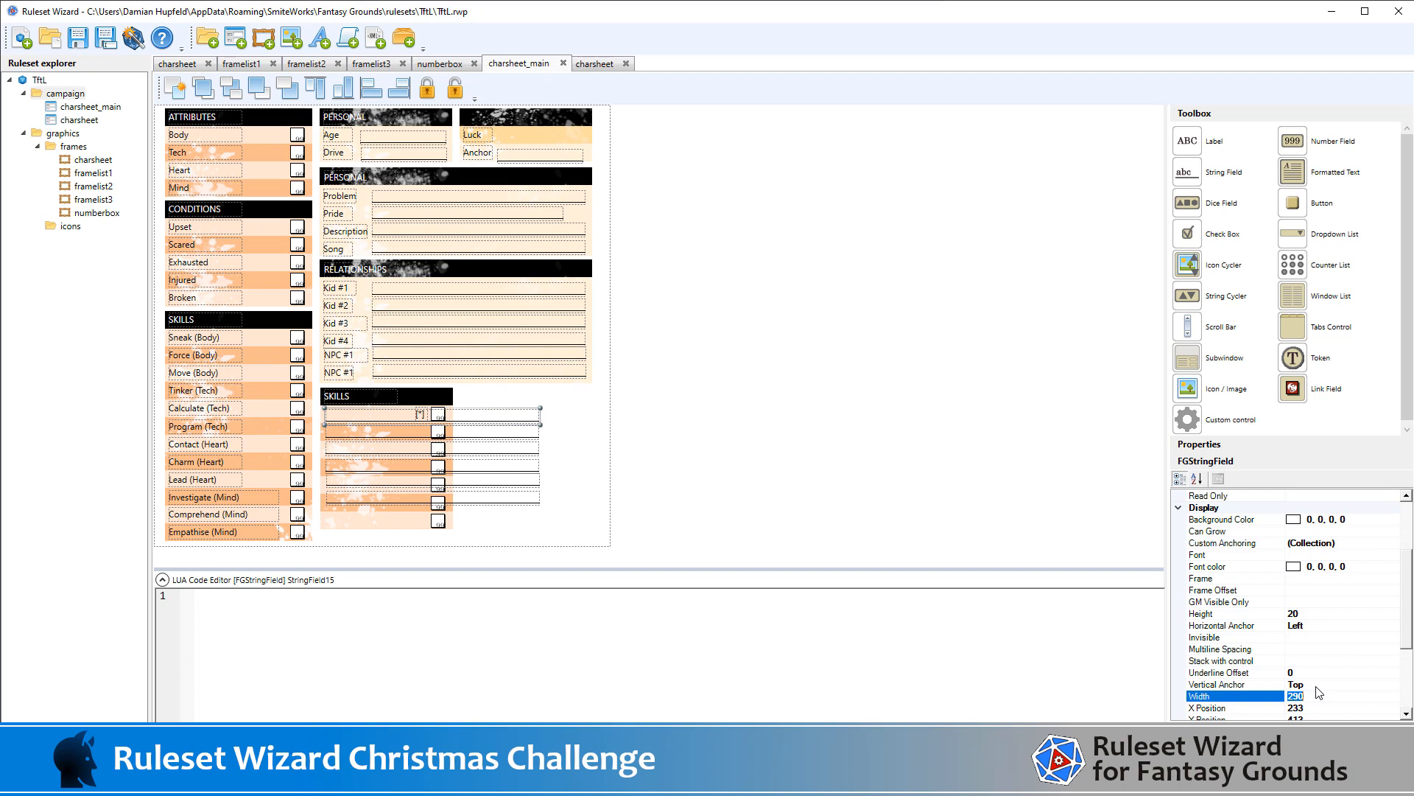
{"action": "type", "text": "150"}
{"action": "key", "text": "Return"}
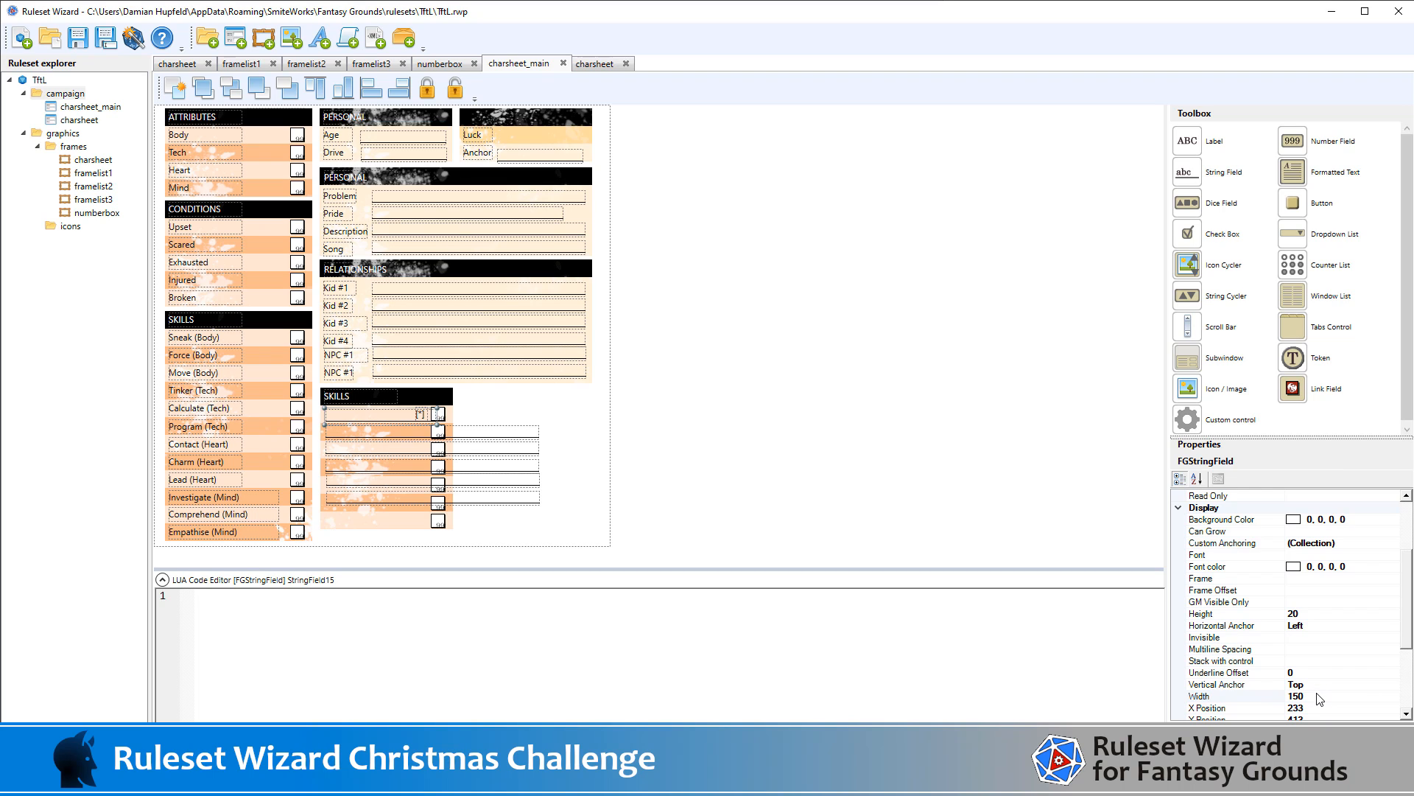
{"action": "left_click", "coordinate": [1318, 695]}
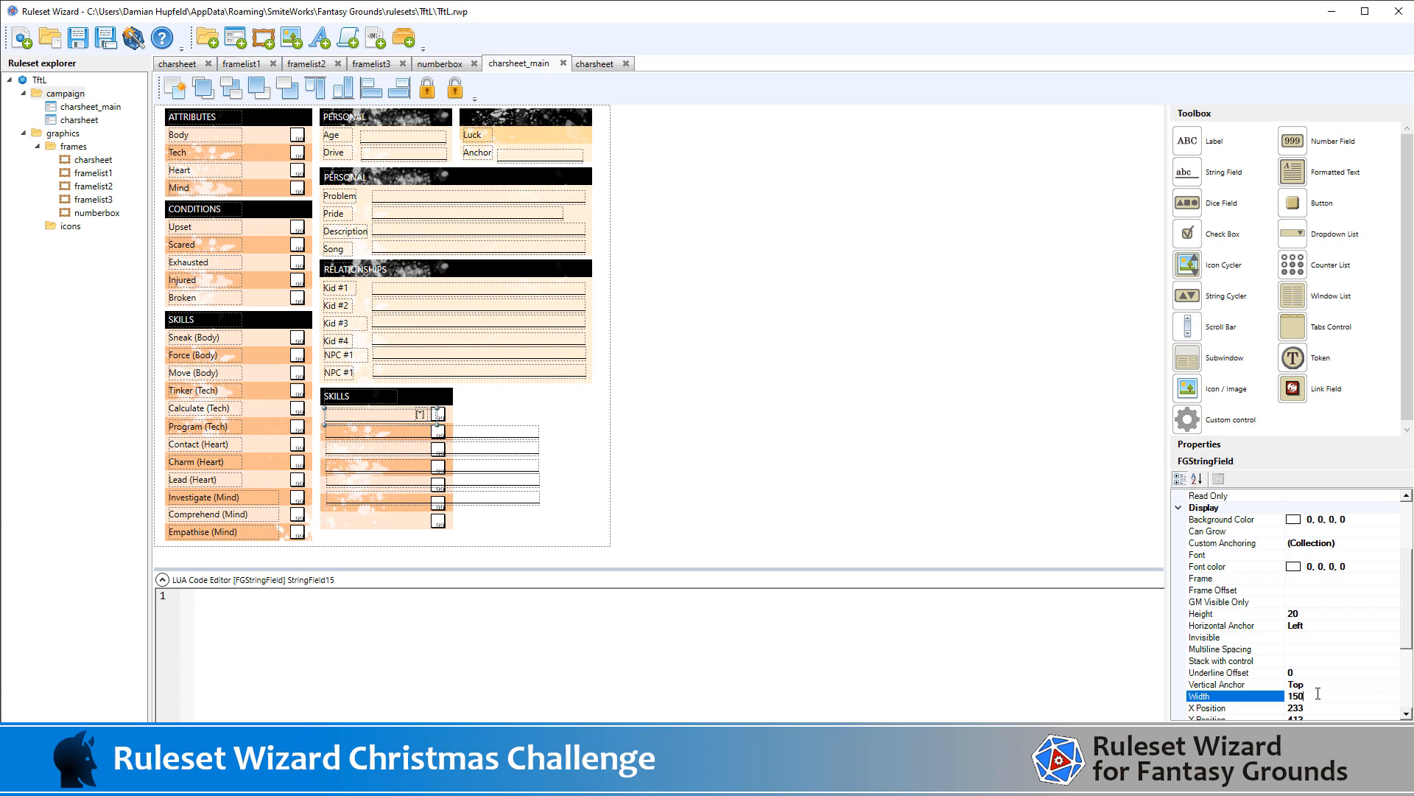
{"action": "double_click", "coordinate": [1318, 694]}
{"action": "type", "text": "110"}
{"action": "key", "text": "Return"}
{"action": "left_click", "coordinate": [1318, 694]}
{"action": "left_click", "coordinate": [794, 461]}
Set the widths of the second and third copied string fields to 130
{"action": "left_click", "coordinate": [524, 436]}
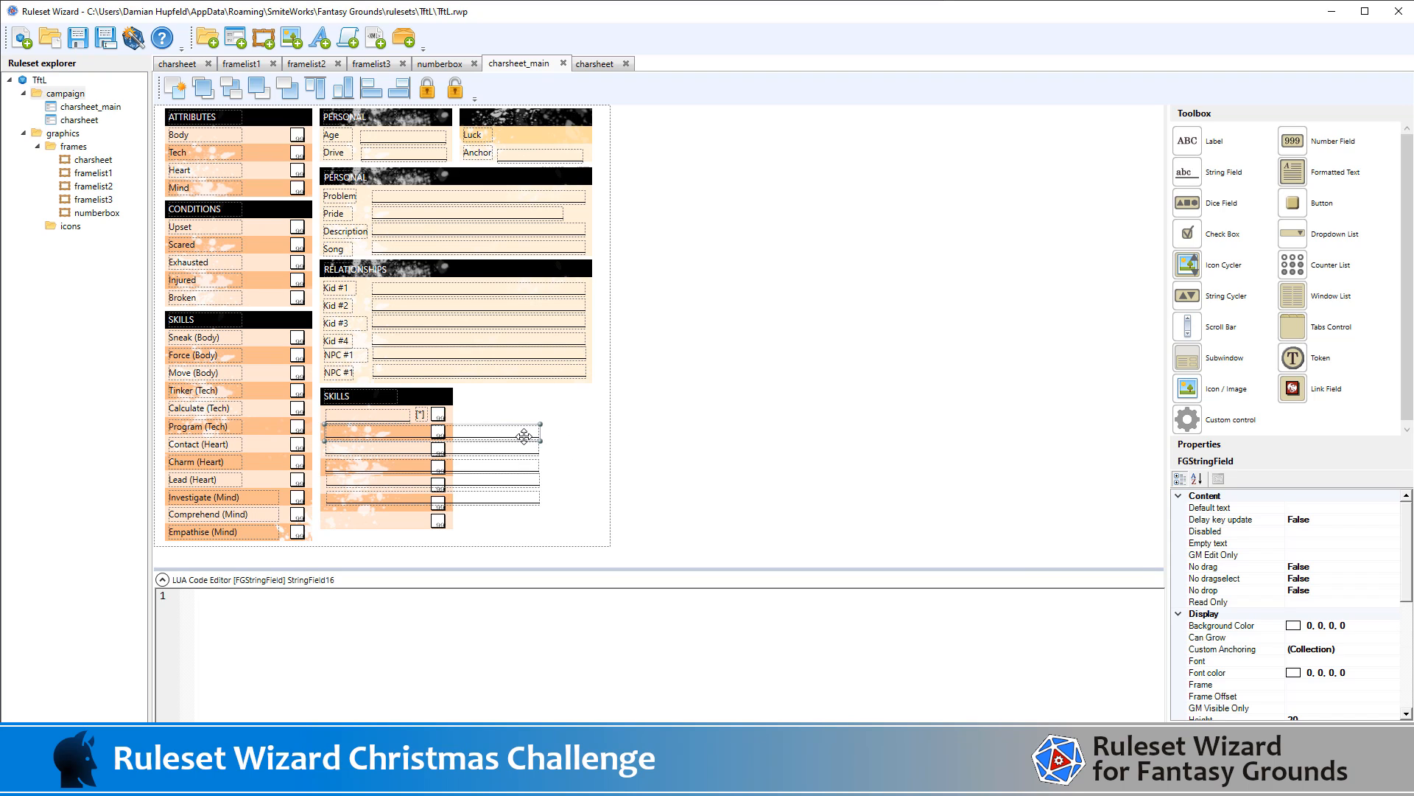
{"action": "scroll", "coordinate": [1304, 627], "scroll_direction": "down", "scroll_amount": 5}
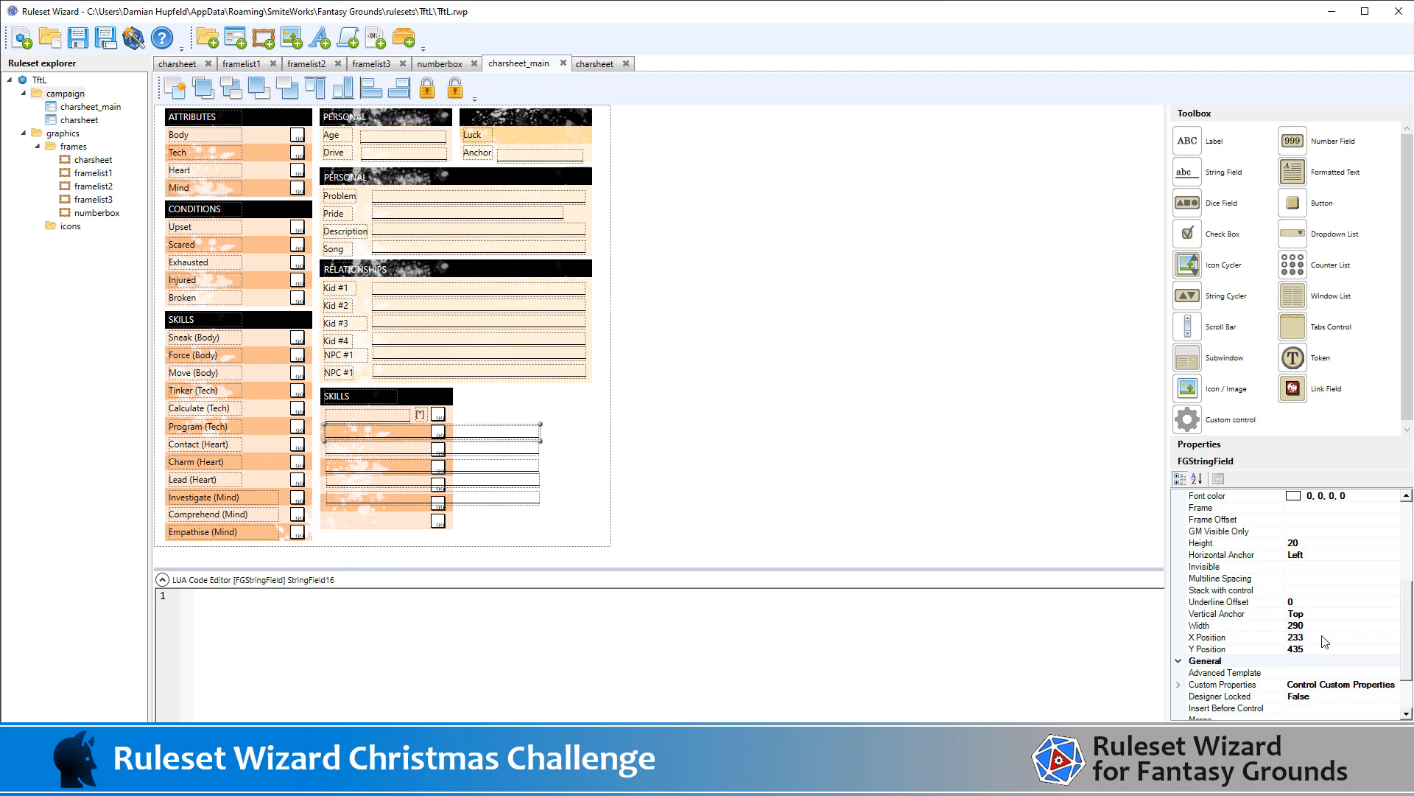
{"action": "left_click", "coordinate": [1327, 624]}
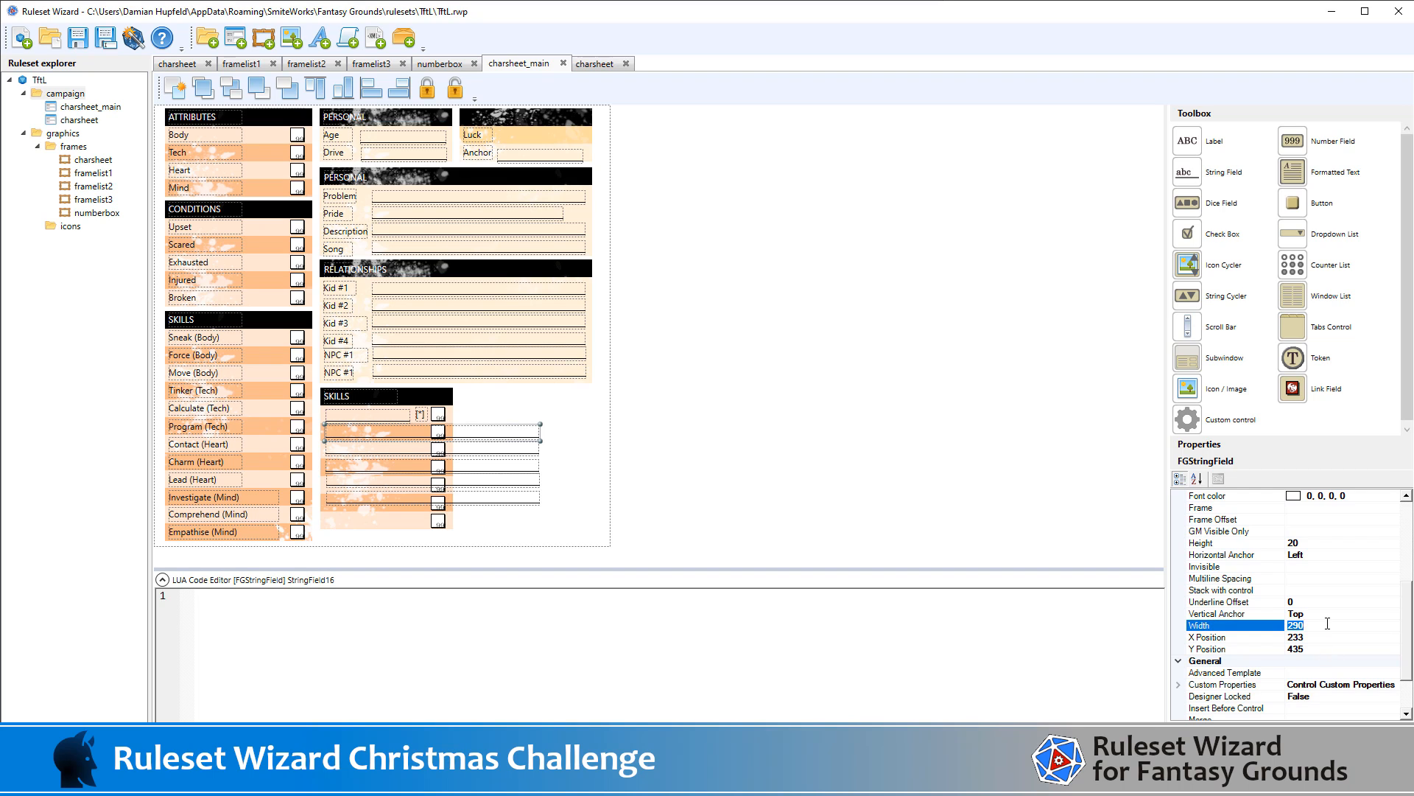
{"action": "type", "text": "130"}
{"action": "left_click", "coordinate": [925, 508]}
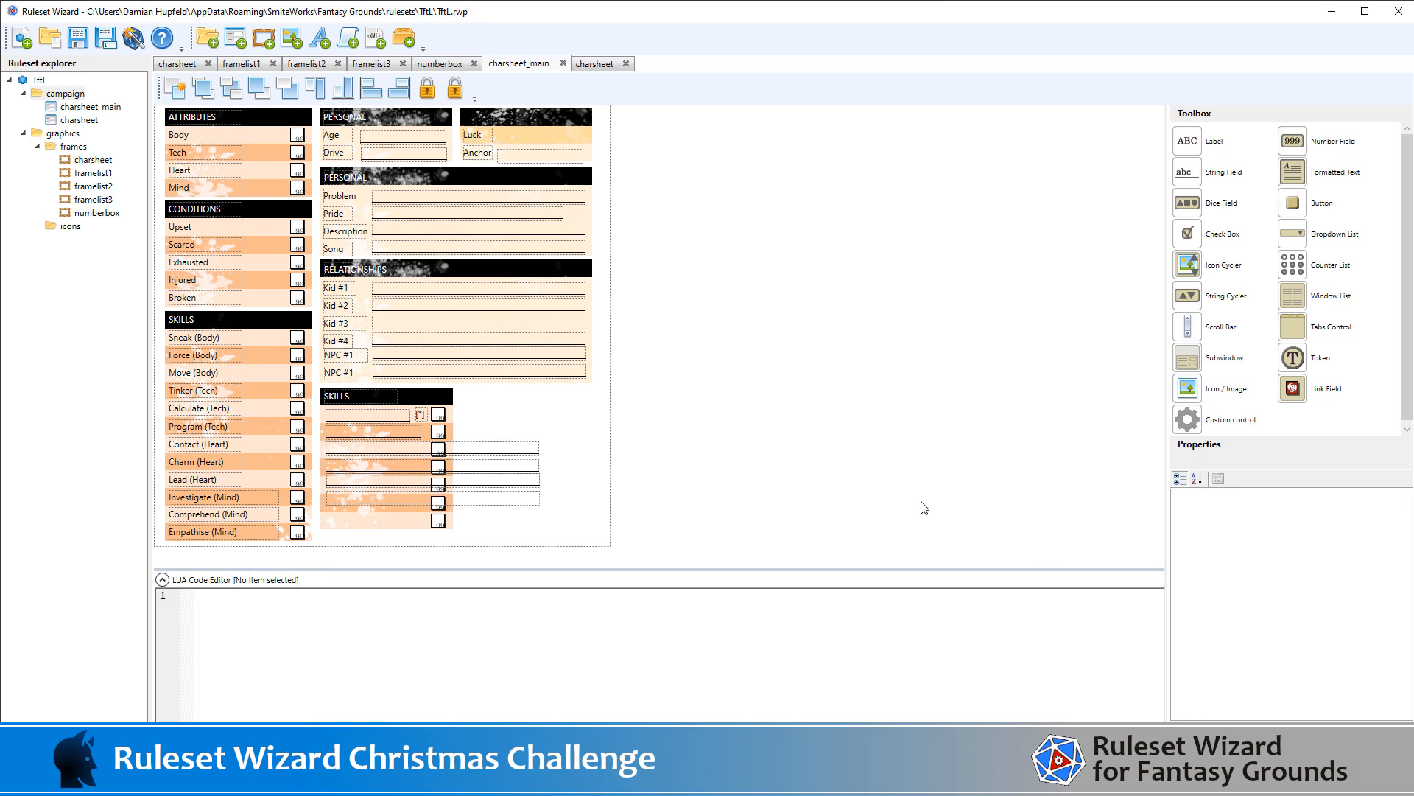
{"action": "left_click", "coordinate": [484, 455]}
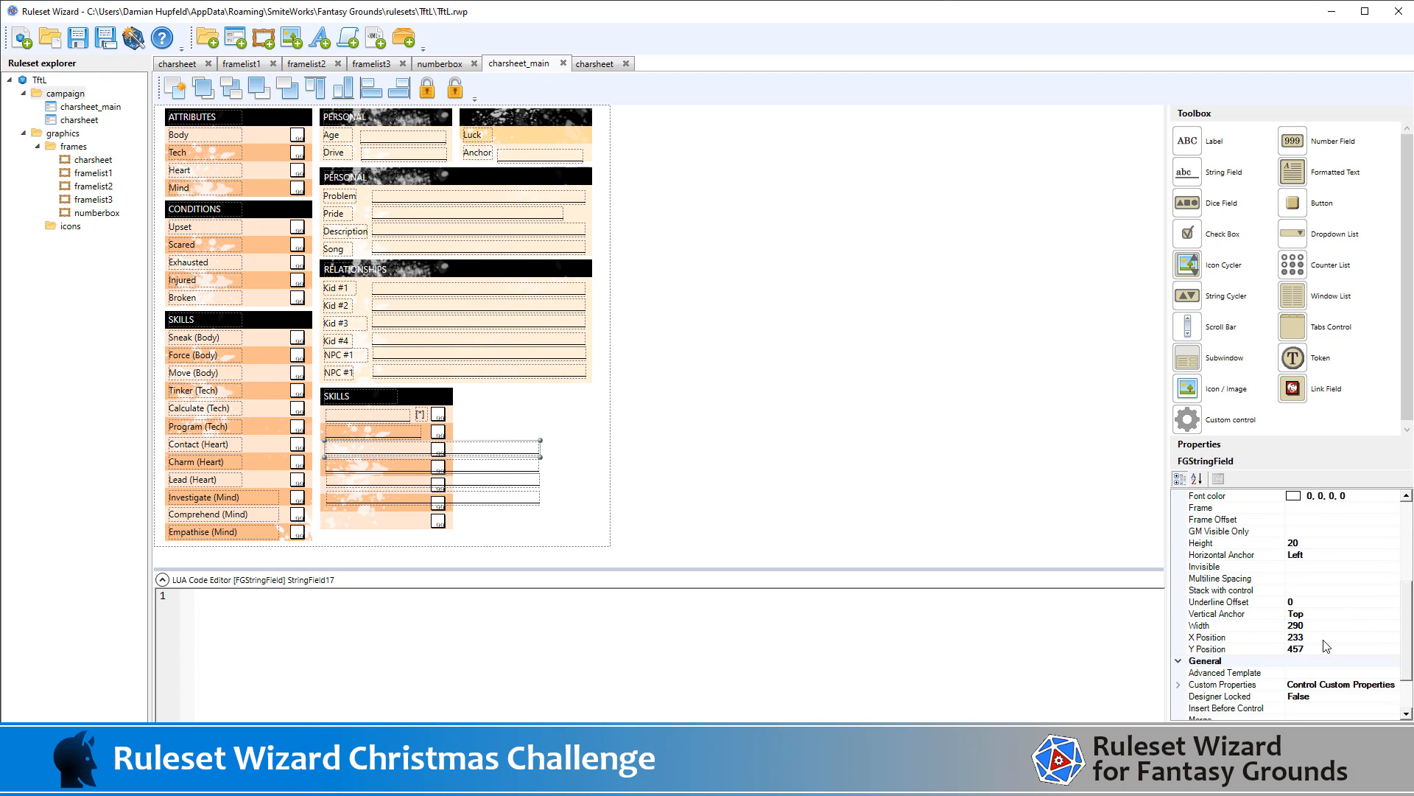
{"action": "left_click", "coordinate": [1326, 623]}
{"action": "type", "text": "1"}
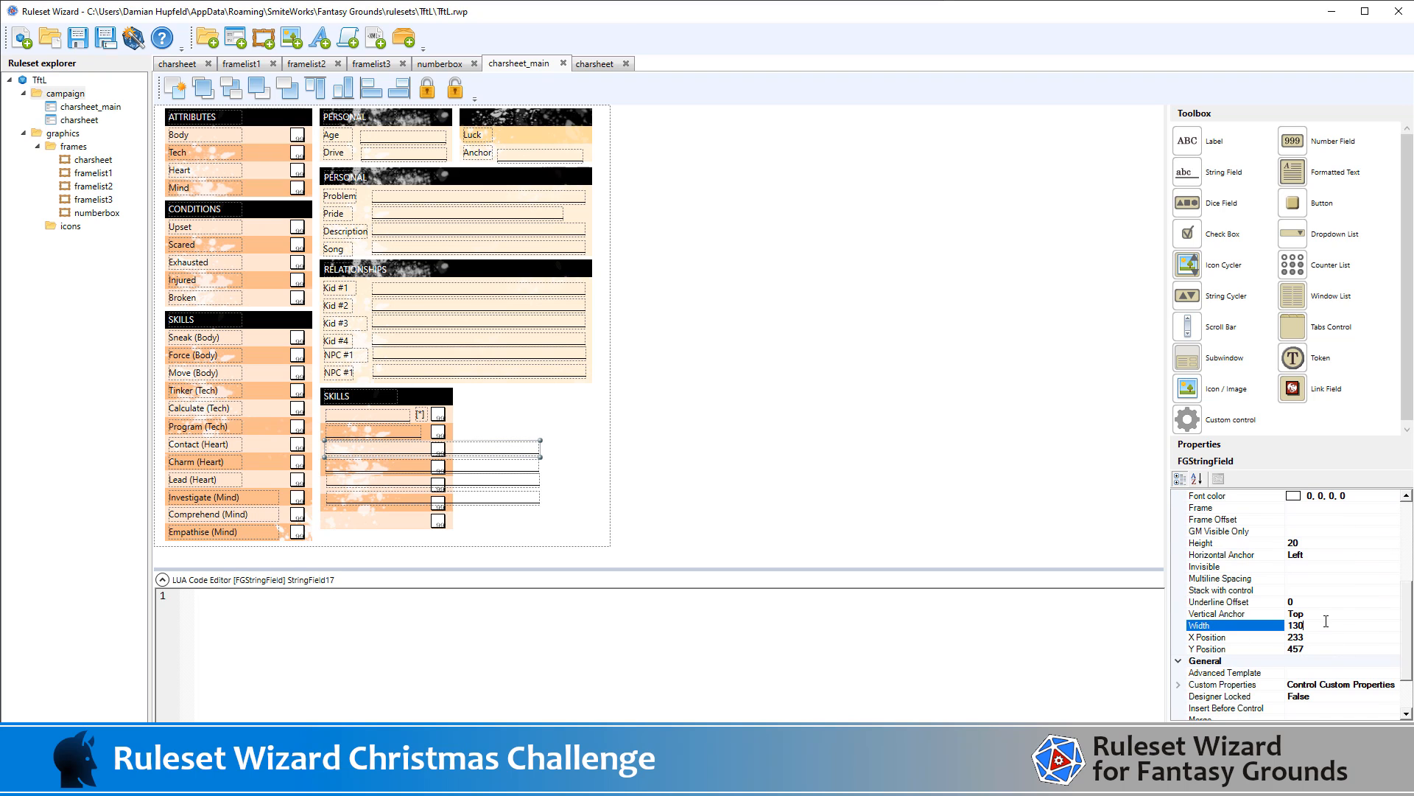
{"action": "type", "text": "30"}
{"action": "left_click", "coordinate": [493, 465]}
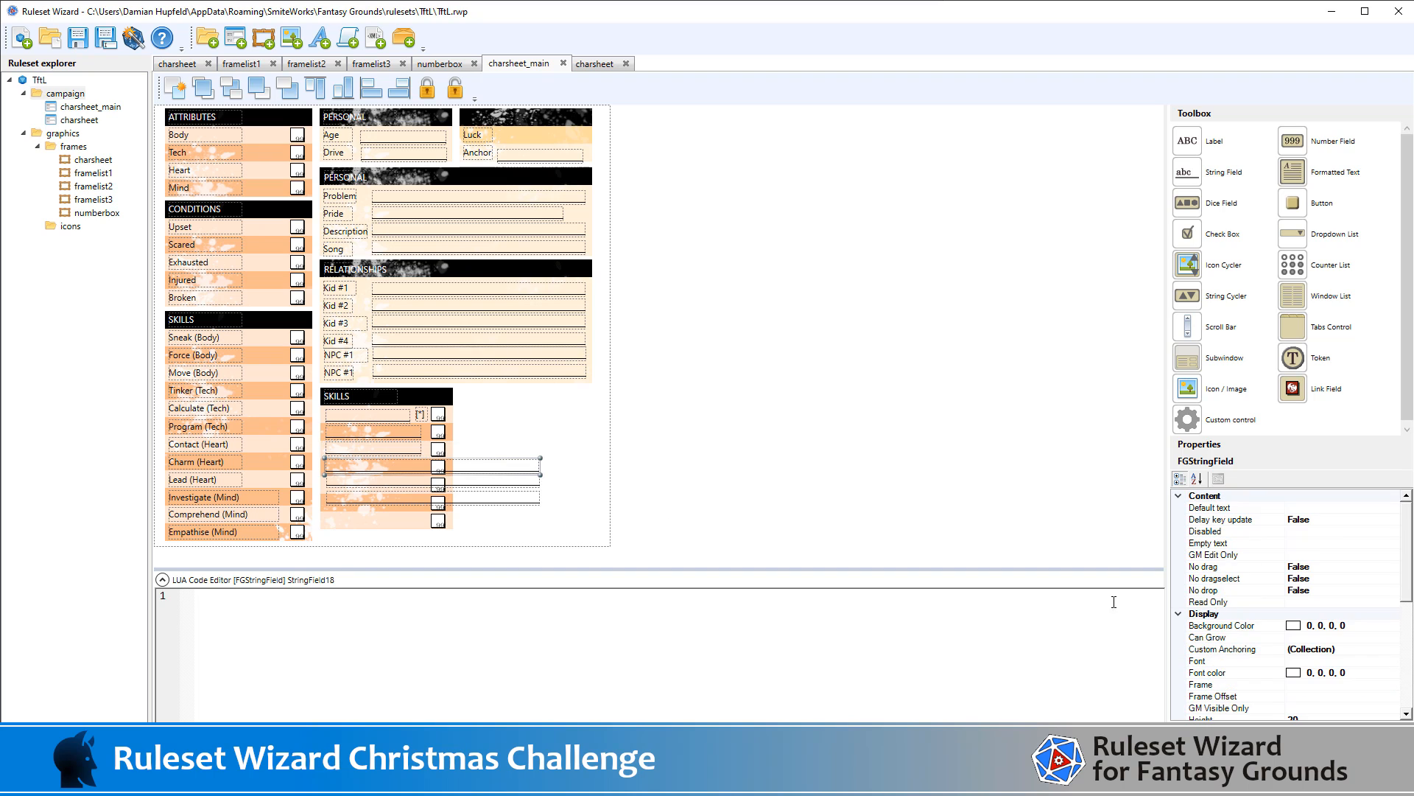
Set the widths of the fourth and fifth copied string fields in the duplicated SKILLS block to 130
{"action": "scroll", "coordinate": [1345, 626], "scroll_direction": "down", "scroll_amount": 3}
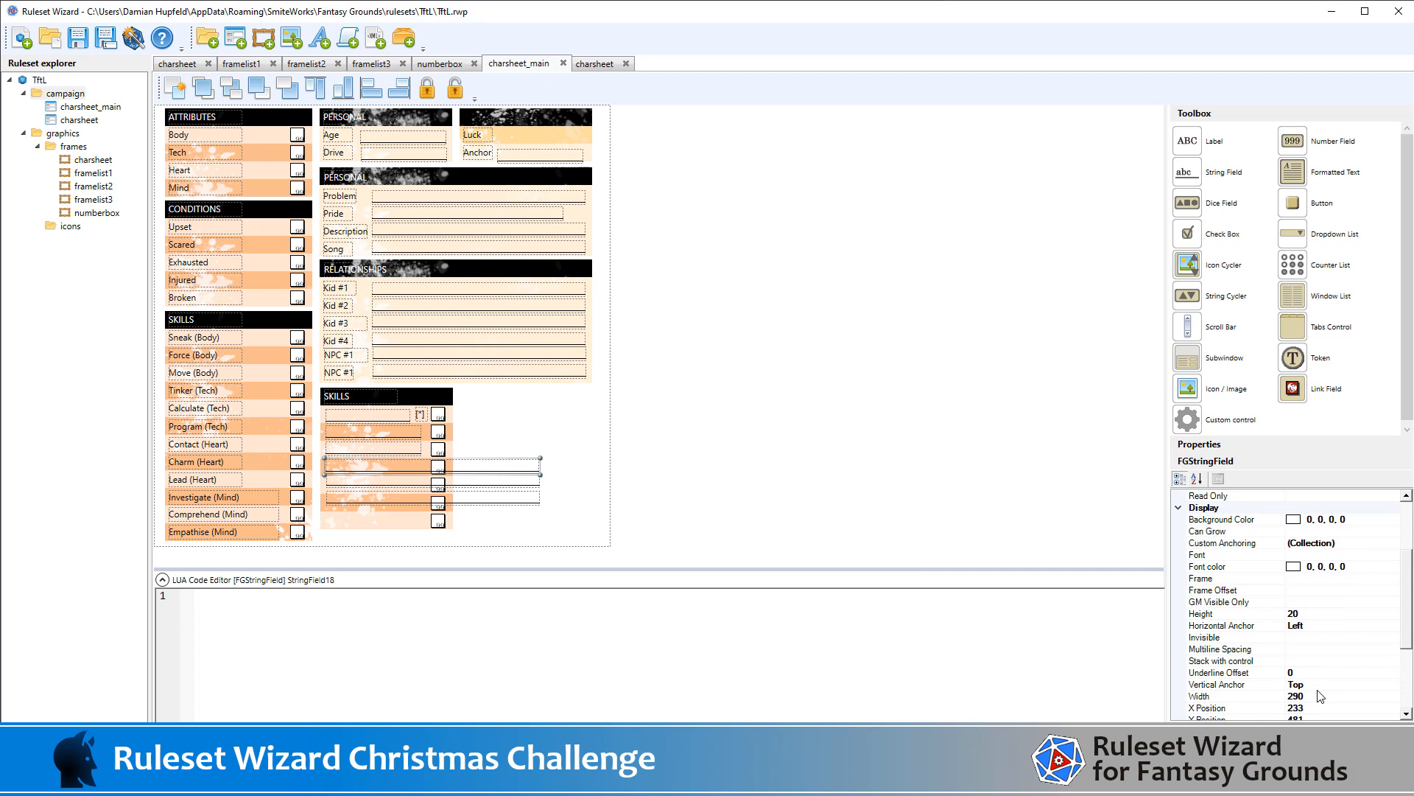
{"action": "left_click", "coordinate": [1321, 696]}
{"action": "type", "text": "130"}
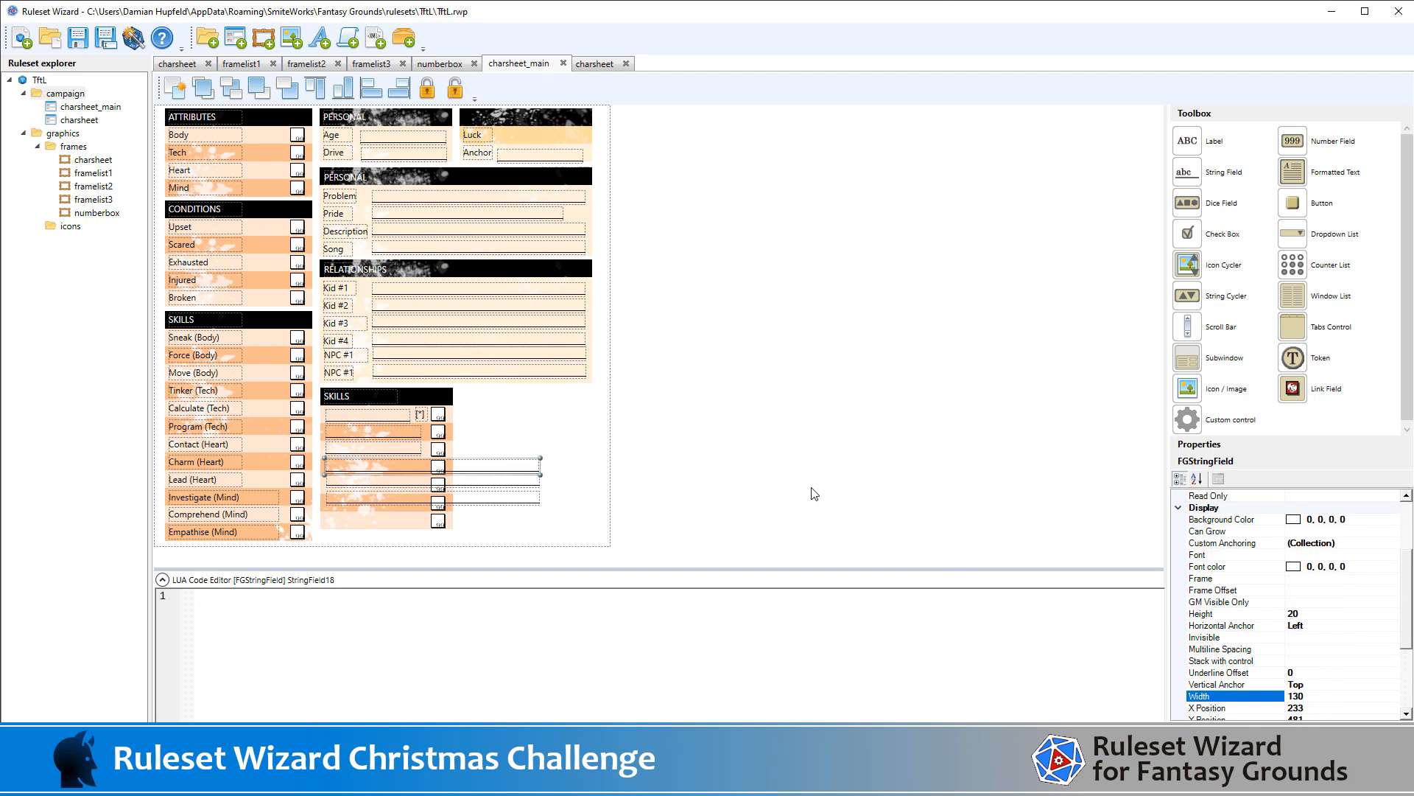
{"action": "left_click", "coordinate": [507, 483]}
{"action": "scroll", "coordinate": [1342, 668], "scroll_direction": "down", "scroll_amount": 4}
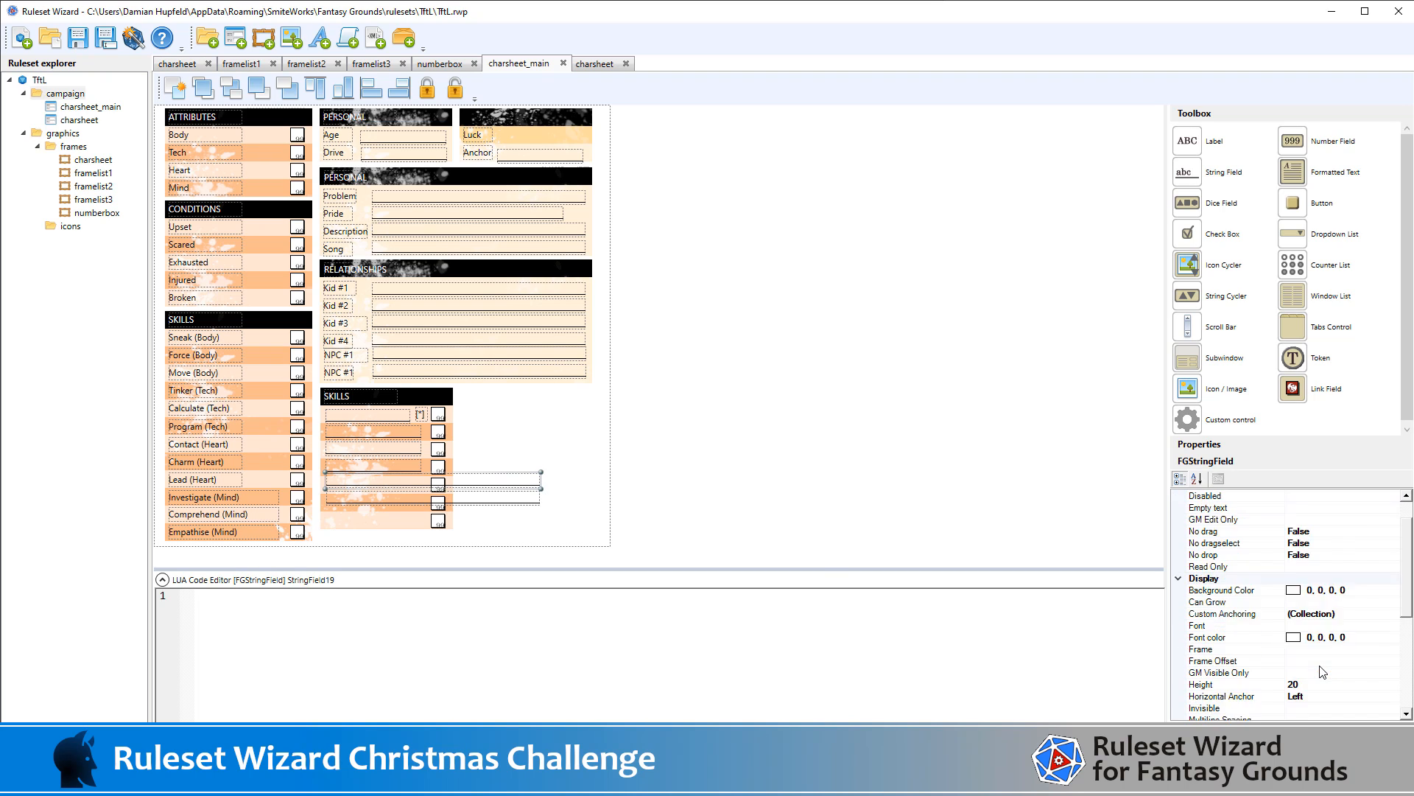
{"action": "left_click", "coordinate": [1324, 660]}
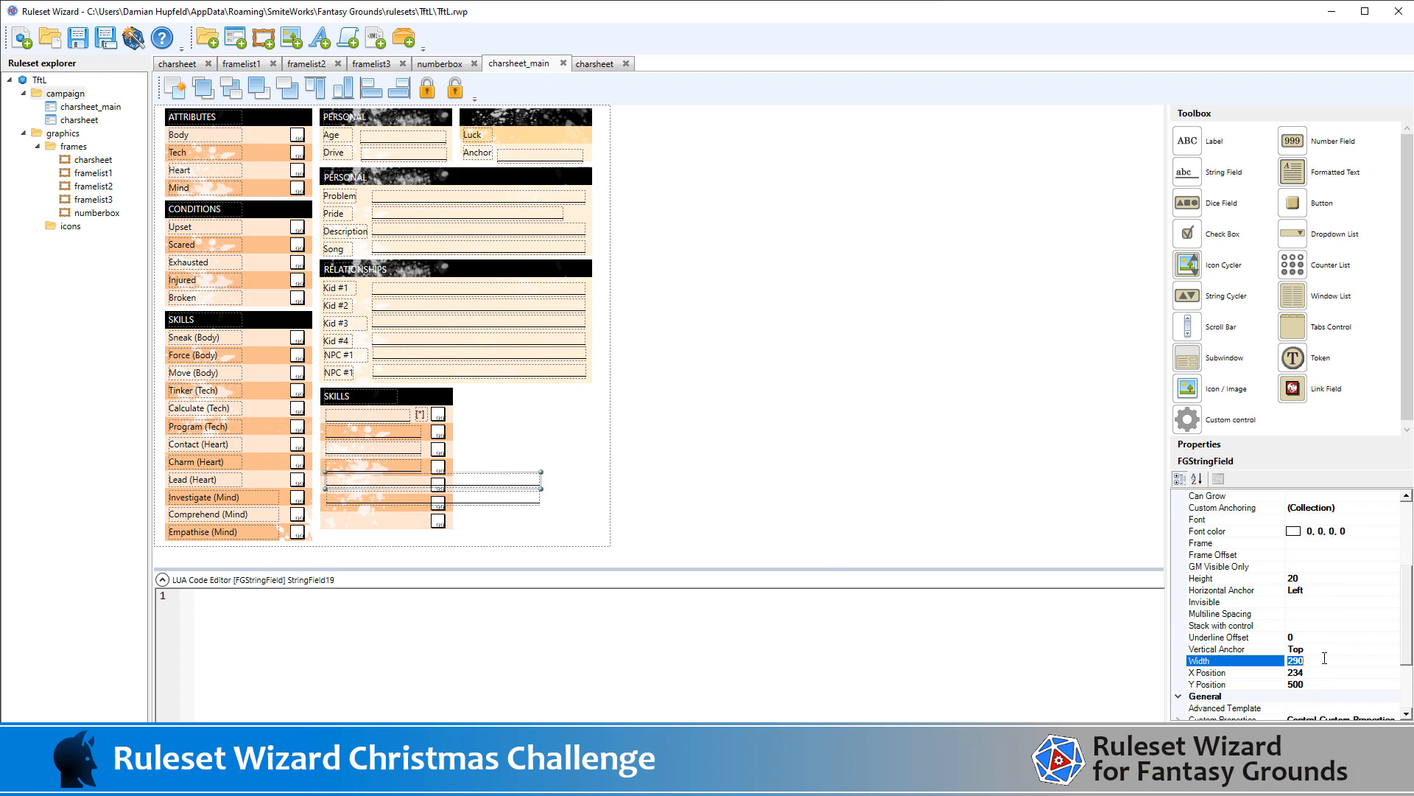
{"action": "type", "text": "130"}
{"action": "left_click", "coordinate": [543, 524]}
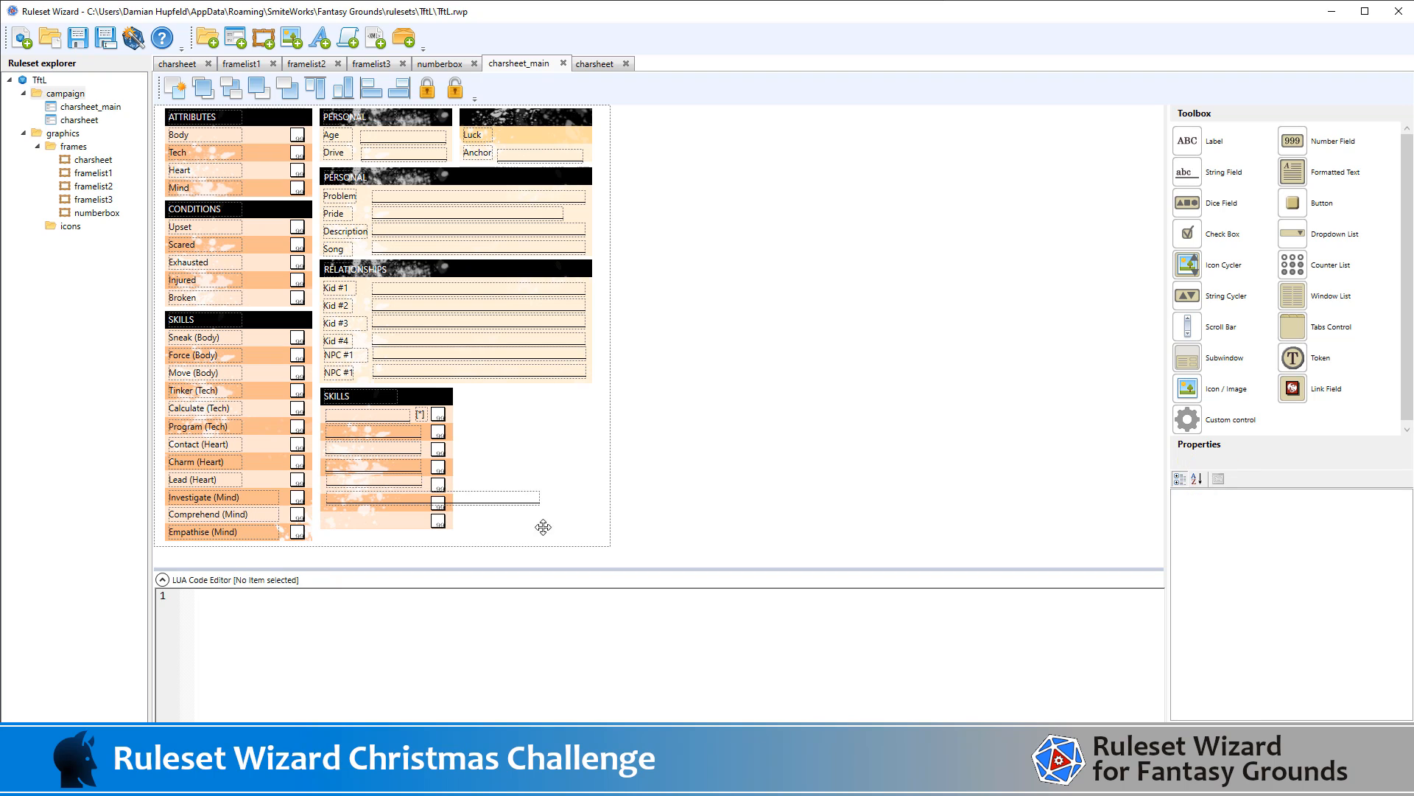
Set the width of the sixth, lowest copied string field to 130 to match the ones above it
{"action": "left_click", "coordinate": [439, 497]}
{"action": "scroll", "coordinate": [1344, 638], "scroll_direction": "down", "scroll_amount": 5}
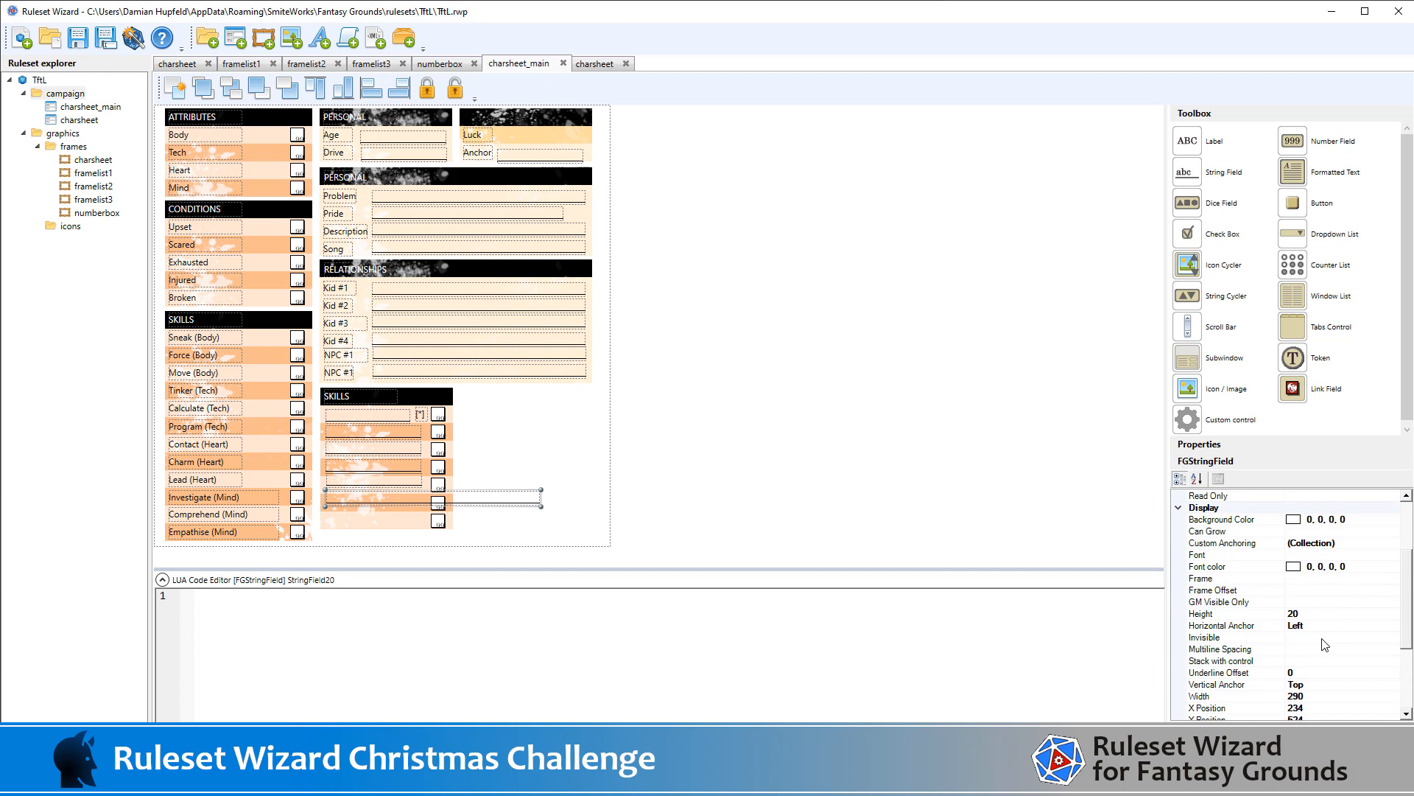
{"action": "left_click", "coordinate": [1334, 623]}
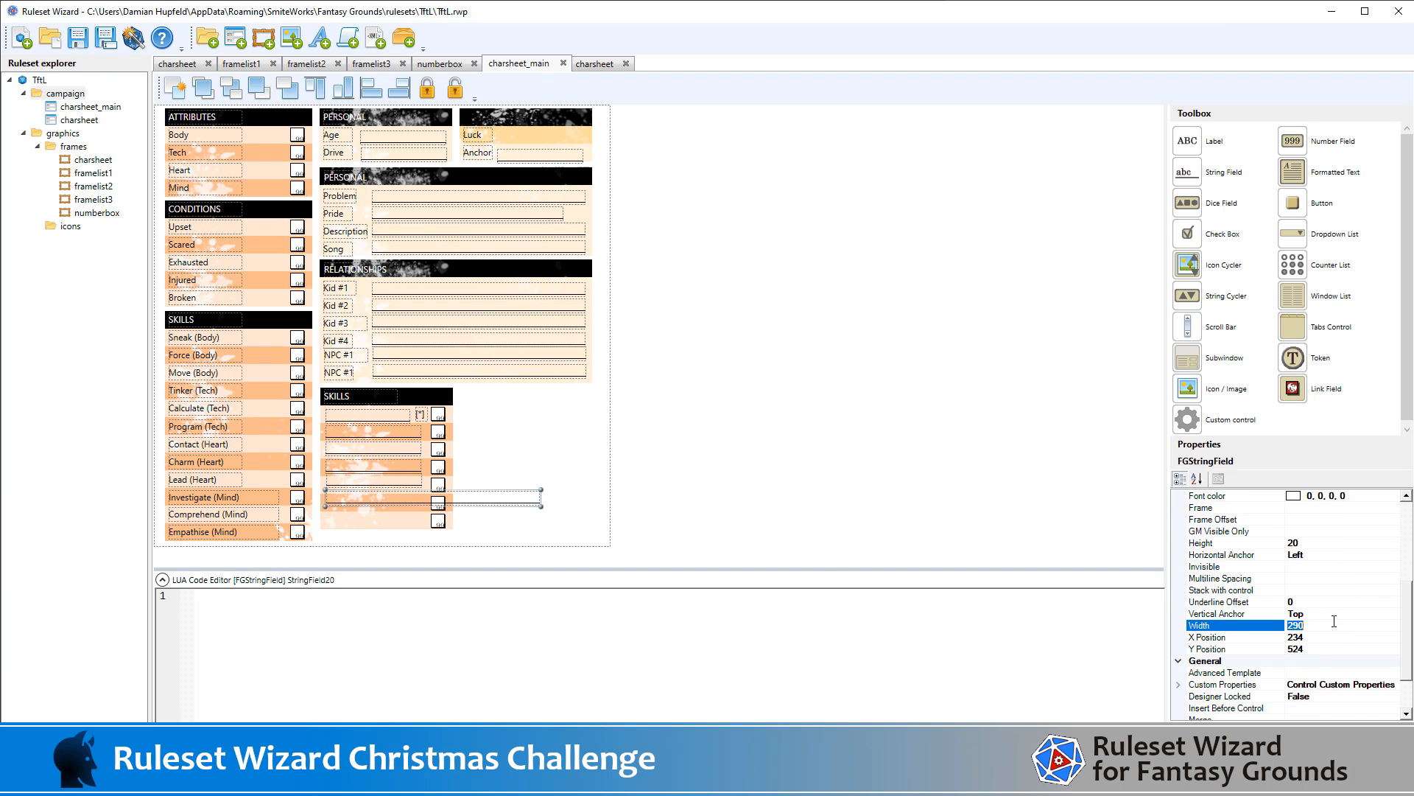
{"action": "type", "text": "130"}
{"action": "left_click", "coordinate": [732, 504]}
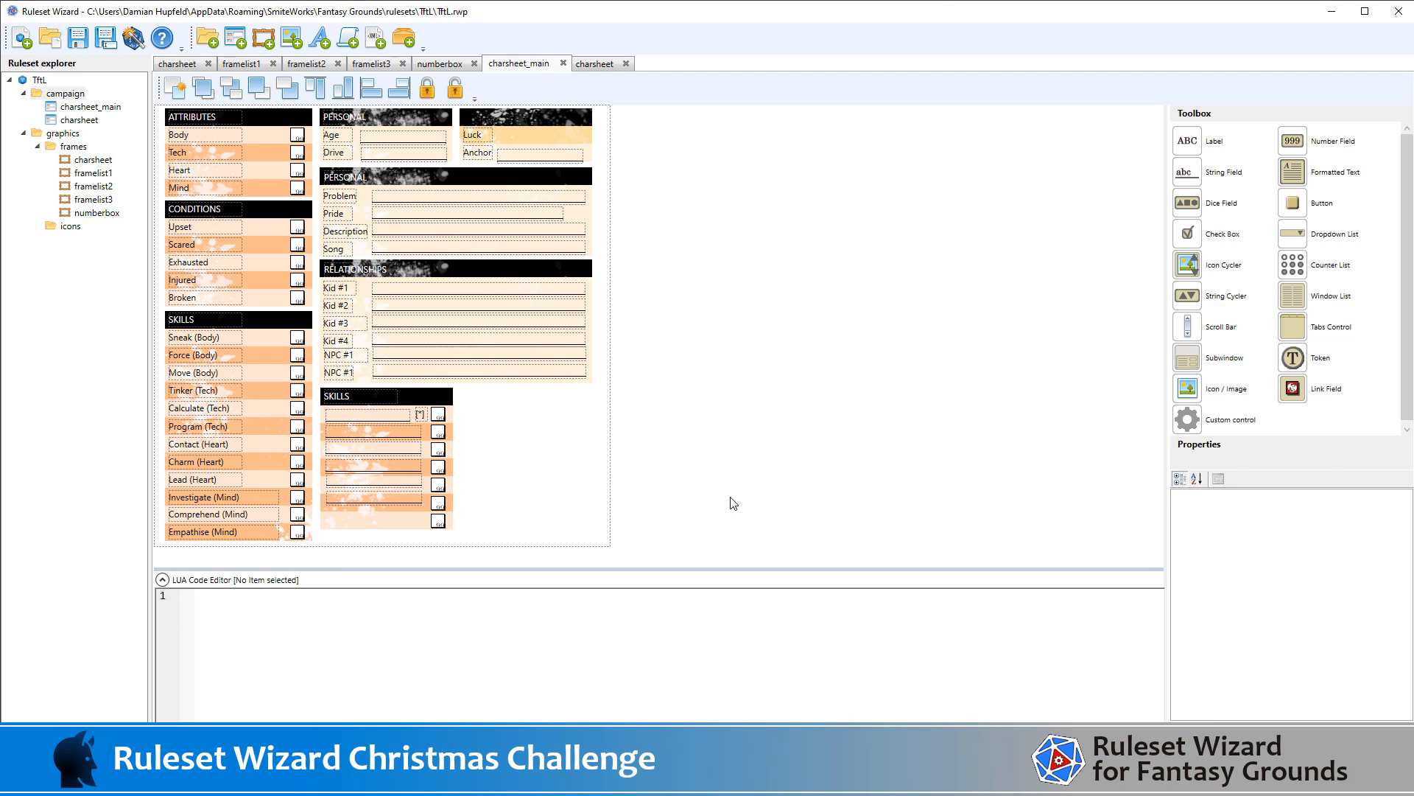
{"action": "left_click", "coordinate": [402, 504]}
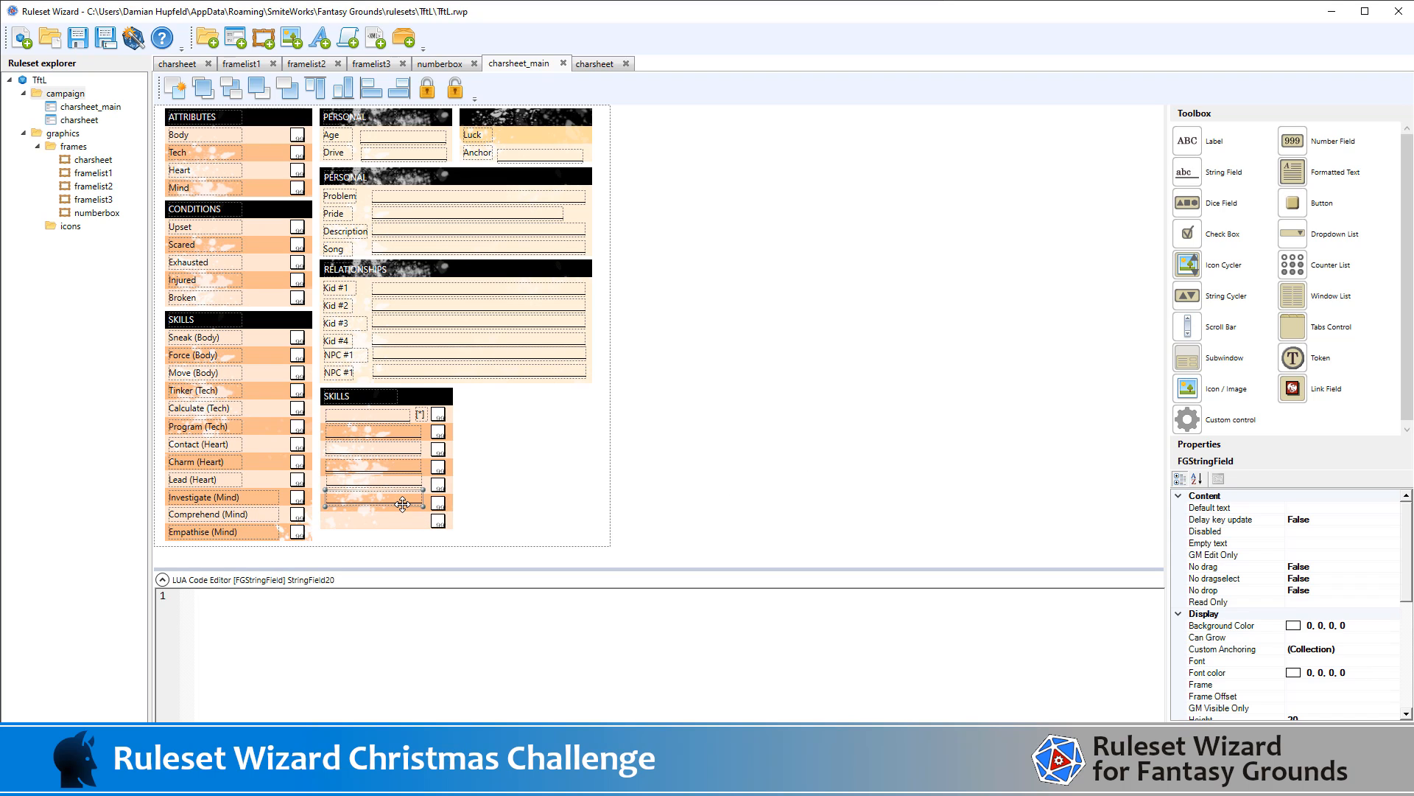
{"action": "key", "text": "ctrl+v"}
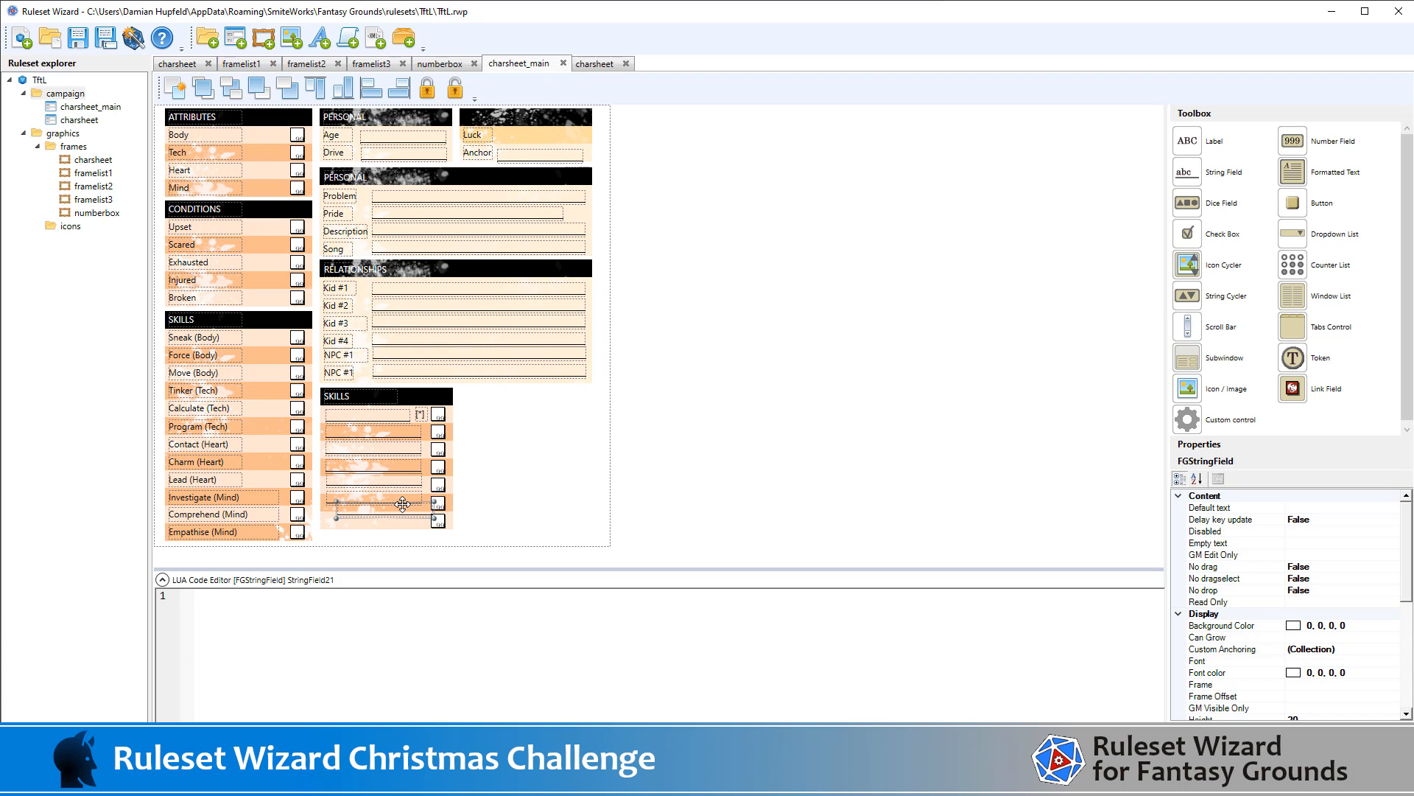
{"action": "key", "text": "Down"}
{"action": "key", "text": "Down"}
{"action": "key", "text": "Down"}
{"action": "key", "text": "Down"}
{"action": "key", "text": "Down"}
{"action": "key", "text": "Down"}
{"action": "key", "text": "Down"}
{"action": "key", "text": "Down"}
{"action": "key", "text": "Down"}
{"action": "key", "text": "Down"}
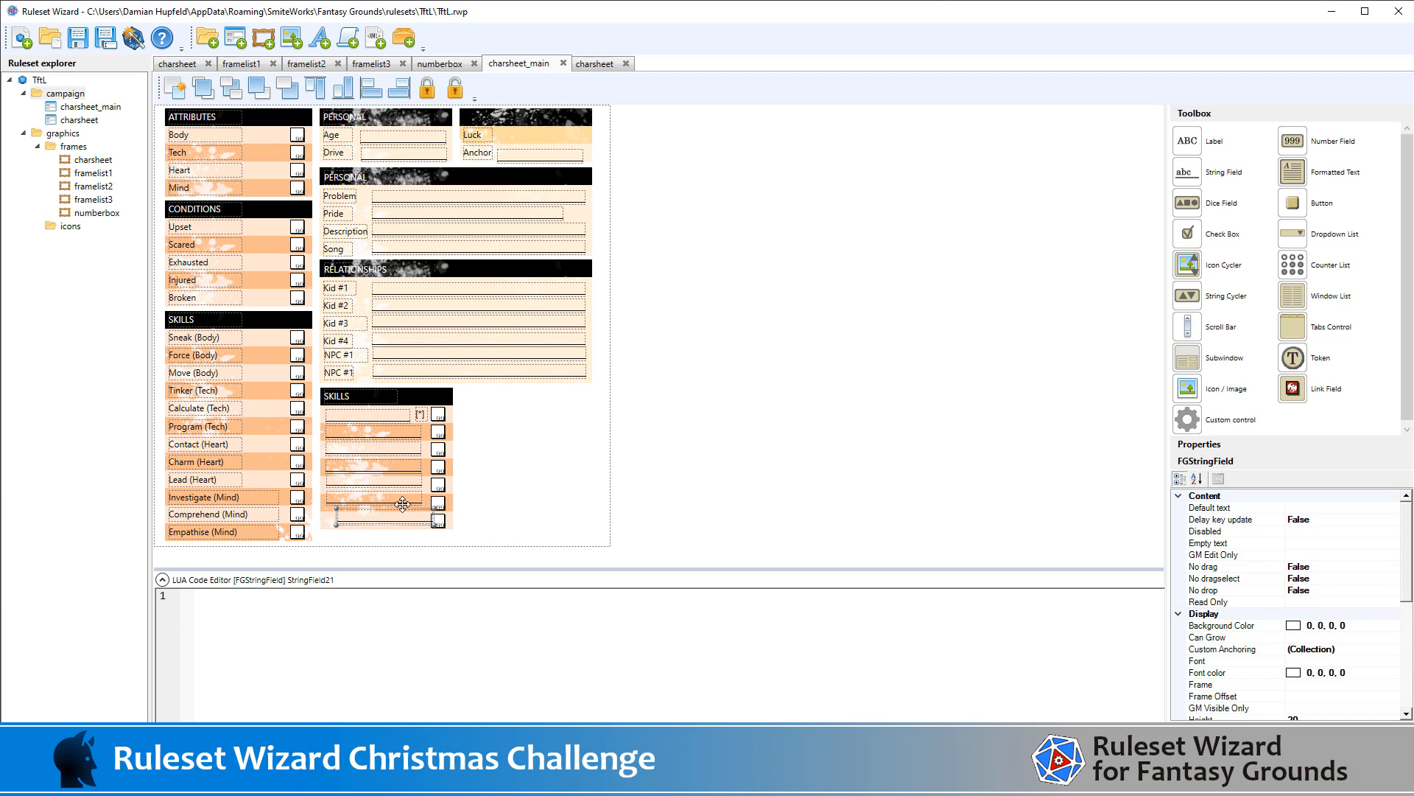
{"action": "key", "text": "Down"}
{"action": "key", "text": "Down"}
{"action": "key", "text": "Down"}
{"action": "key", "text": "Down"}
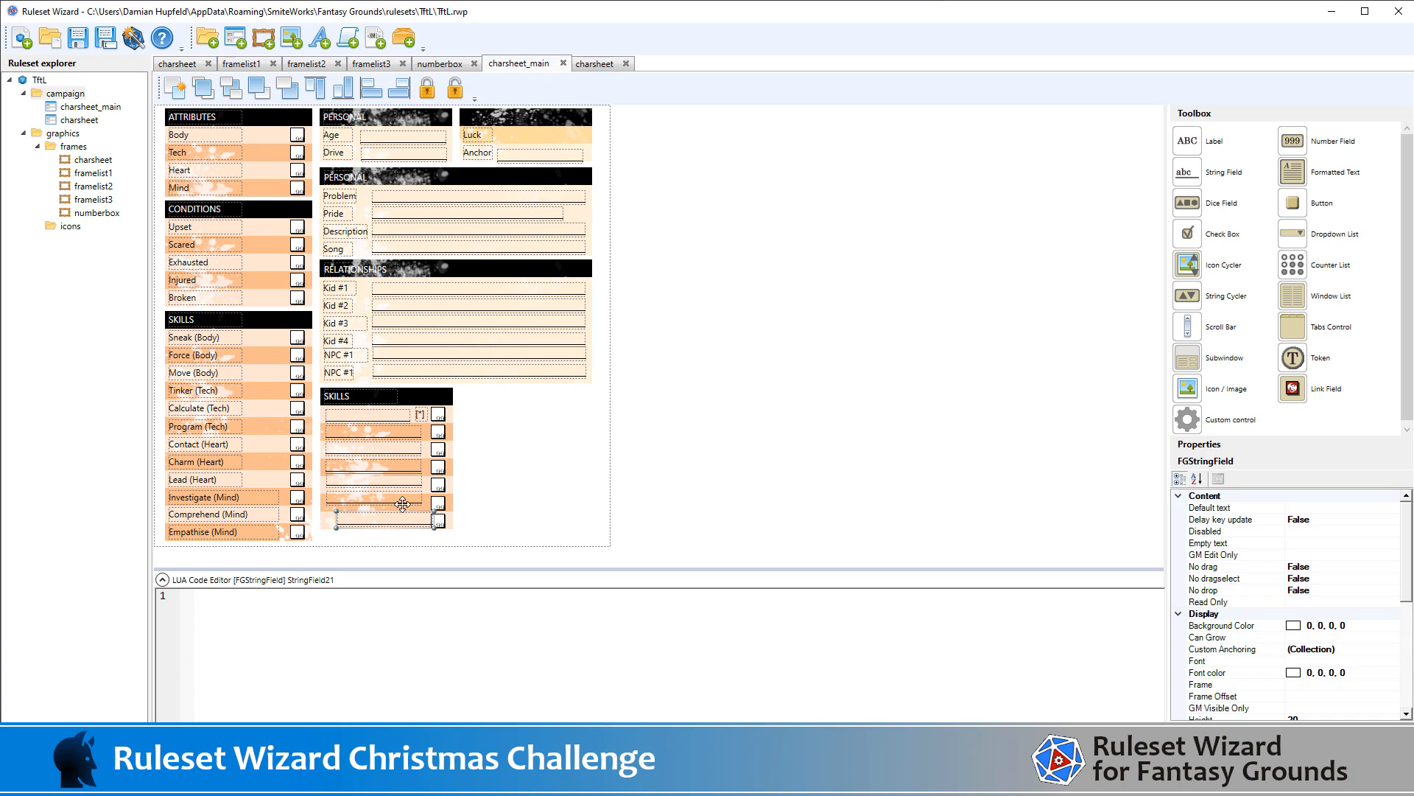
{"action": "key", "text": "Delete"}
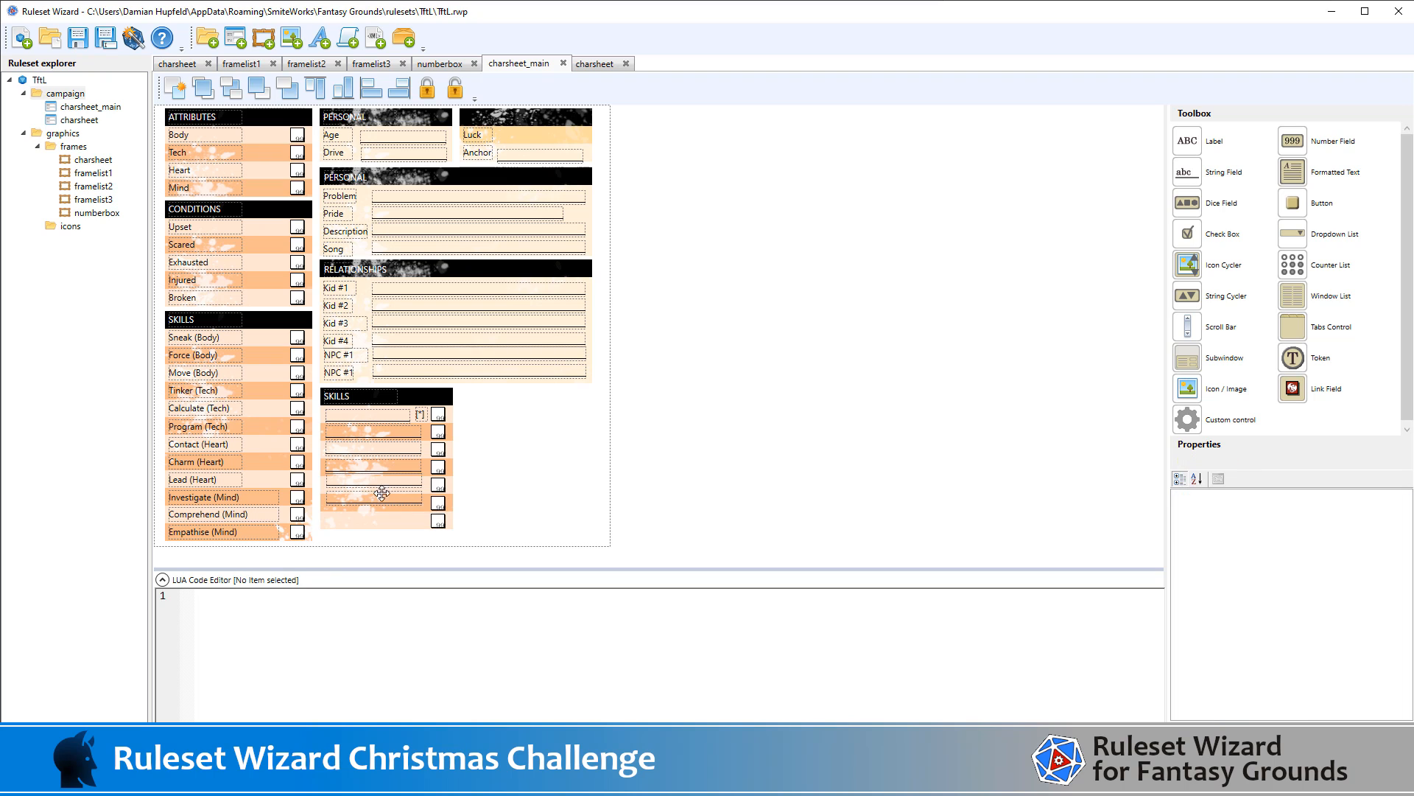
Delete the bottom number box in the duplicated SKILLS block and set the height of the block's frame to 168
{"action": "left_click", "coordinate": [448, 521]}
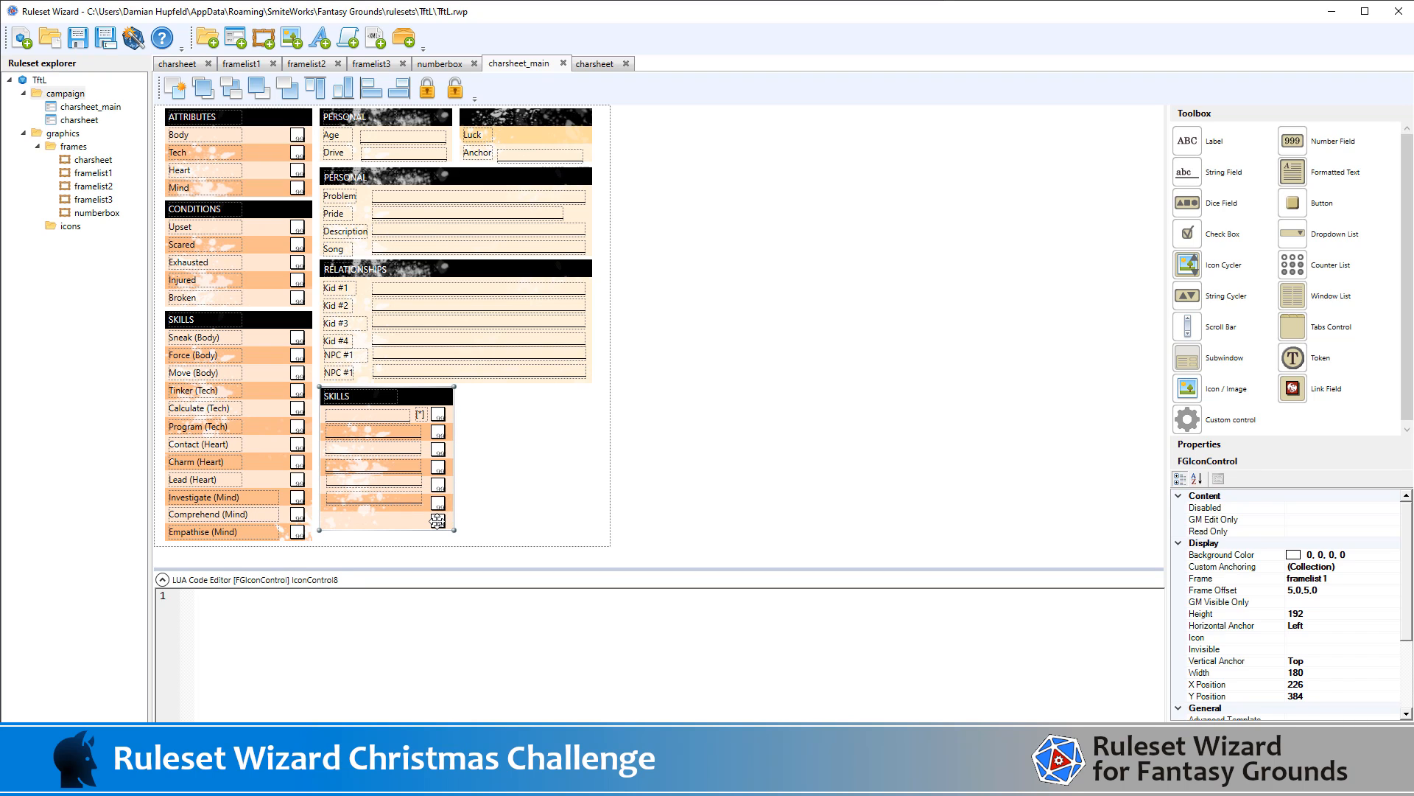
{"action": "left_click", "coordinate": [438, 520]}
{"action": "key", "text": "Delete"}
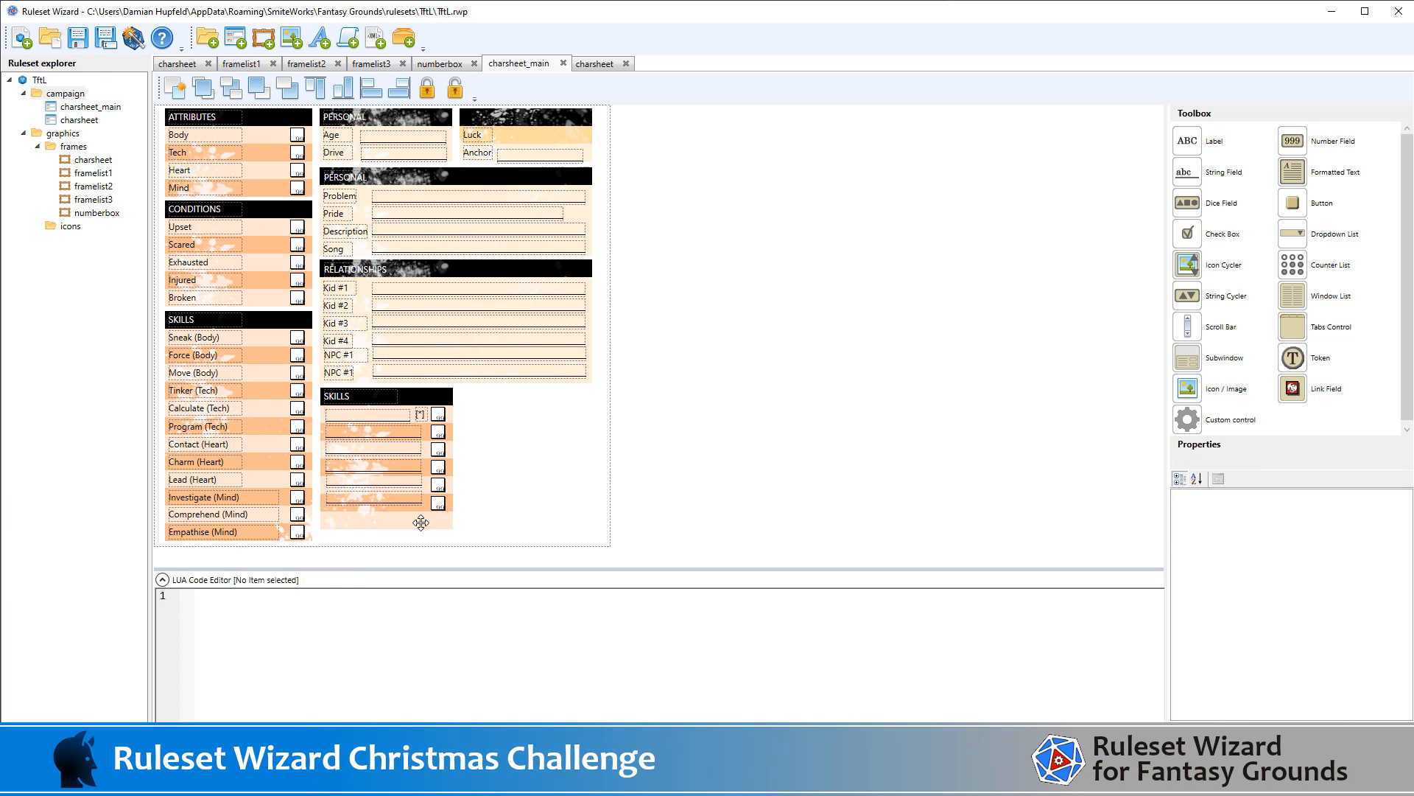
{"action": "left_click", "coordinate": [419, 520]}
{"action": "left_click", "coordinate": [1325, 612]}
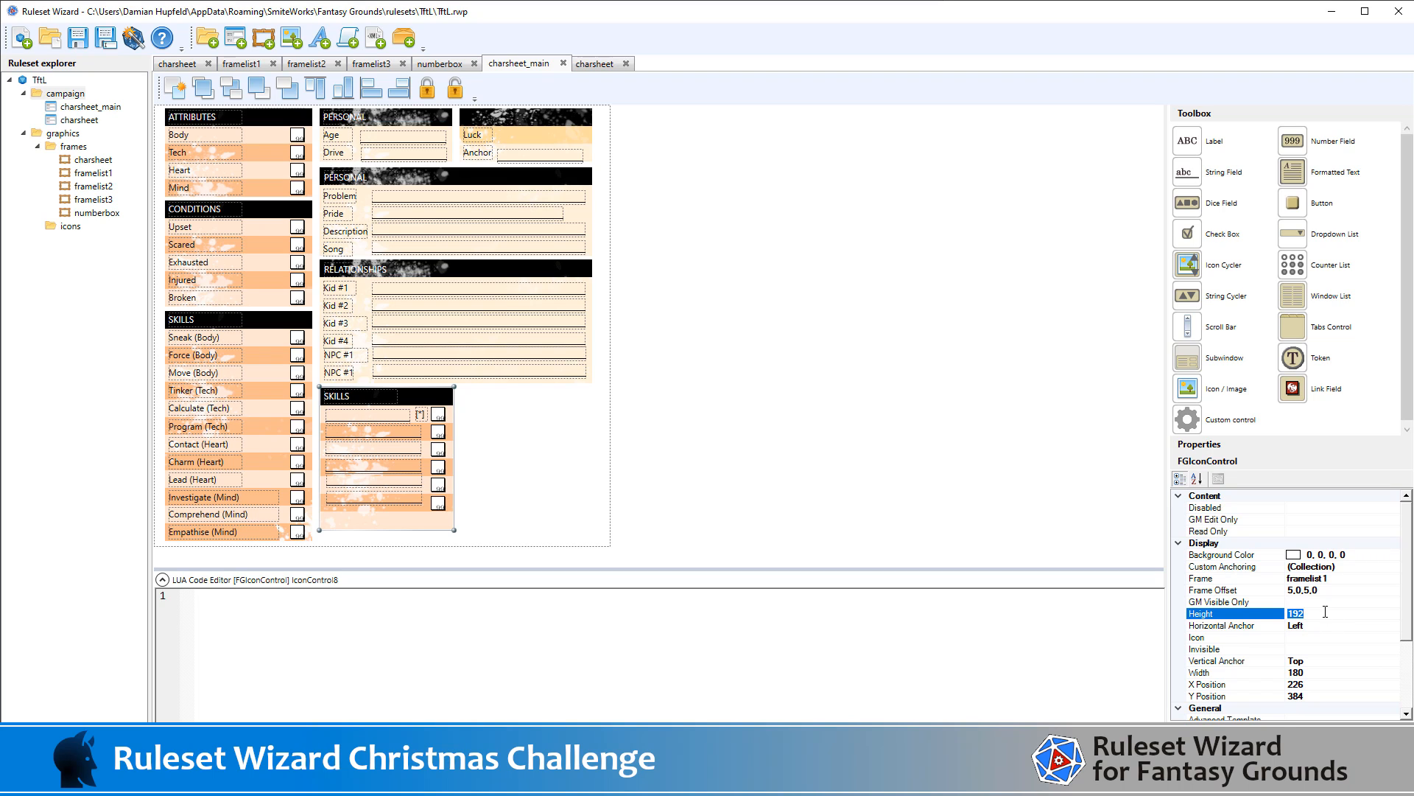
{"action": "type", "text": "168"}
{"action": "left_click", "coordinate": [844, 522]}
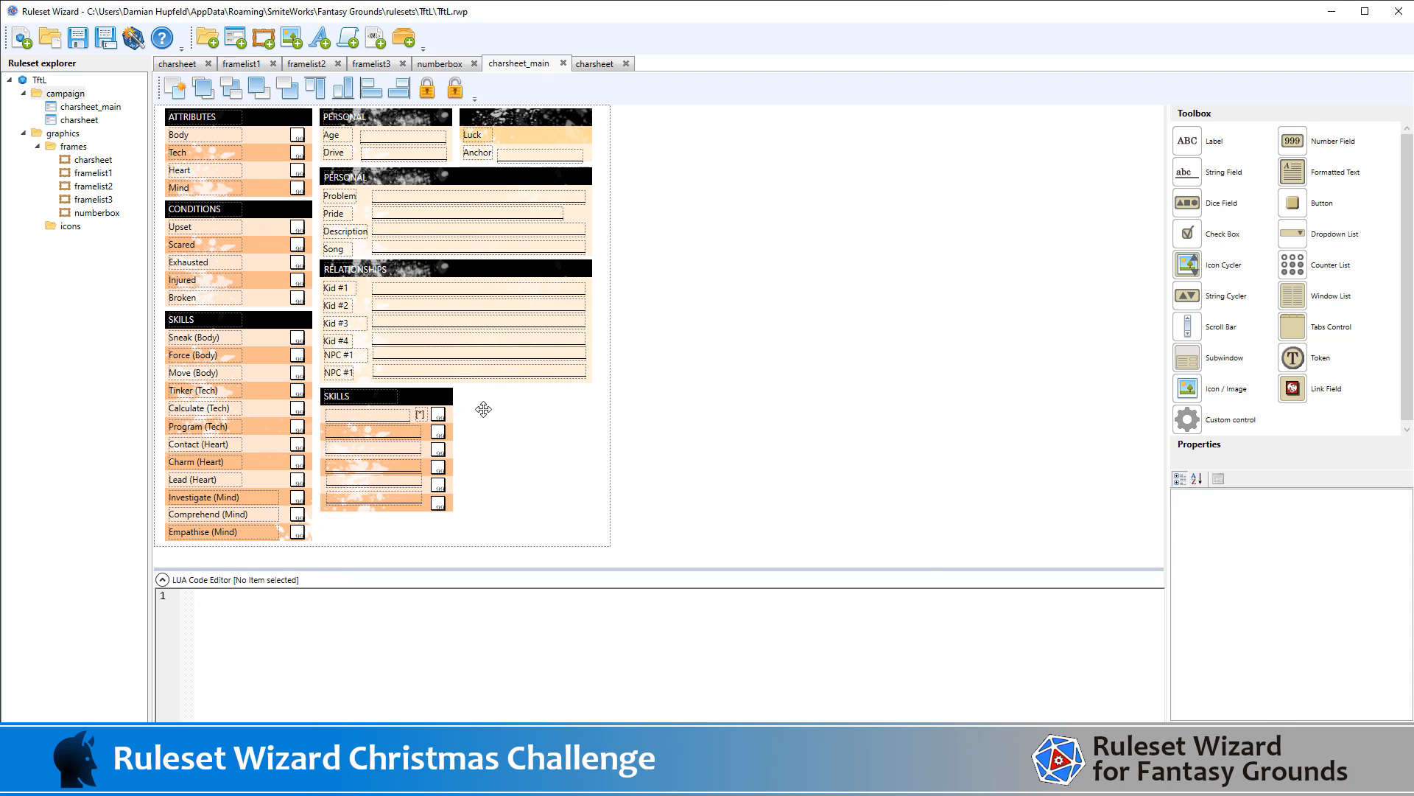
Change the heading text of the duplicated SKILLS block to ITEMS
{"action": "left_click", "coordinate": [337, 395]}
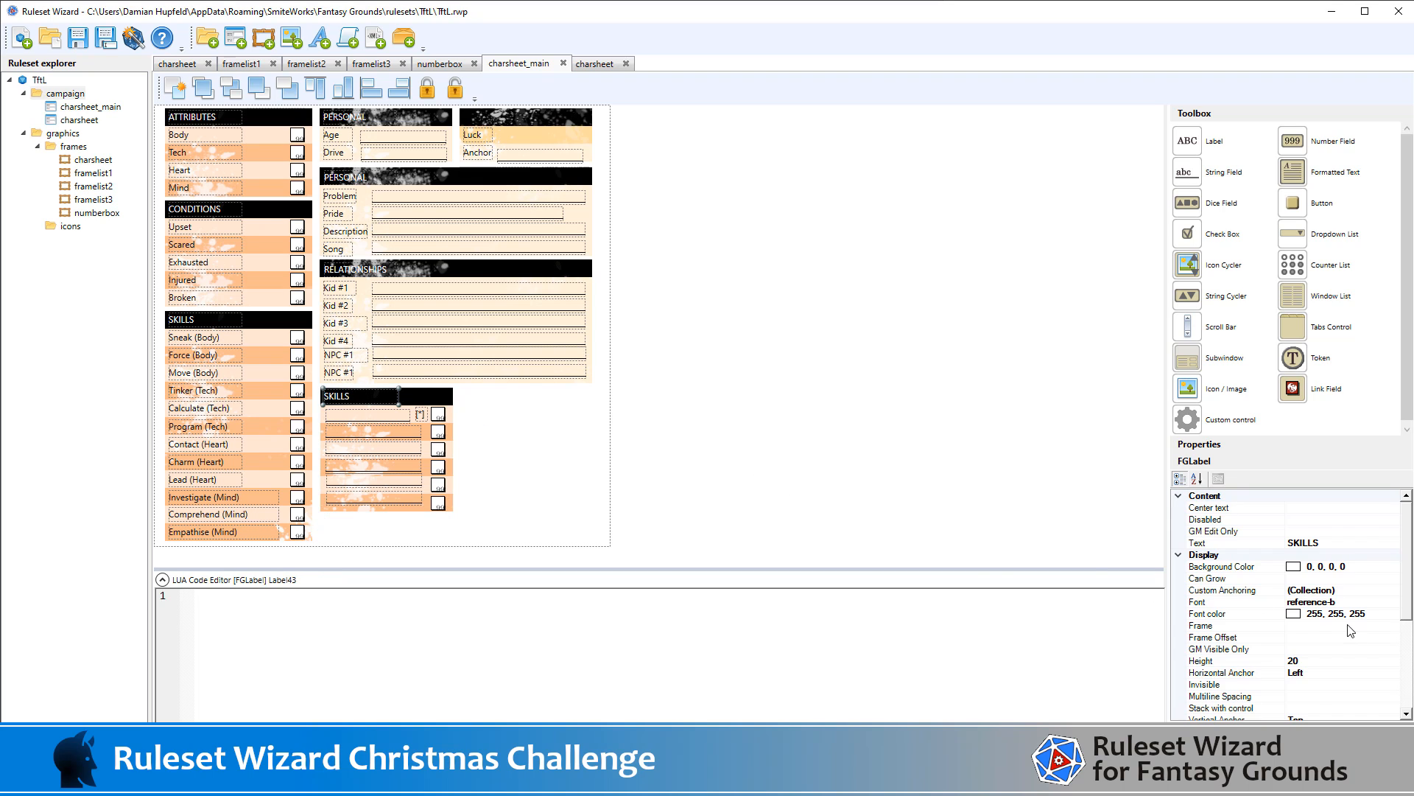
{"action": "scroll", "coordinate": [1335, 634], "scroll_direction": "down", "scroll_amount": 3}
{"action": "scroll", "coordinate": [1335, 634], "scroll_direction": "up", "scroll_amount": 3}
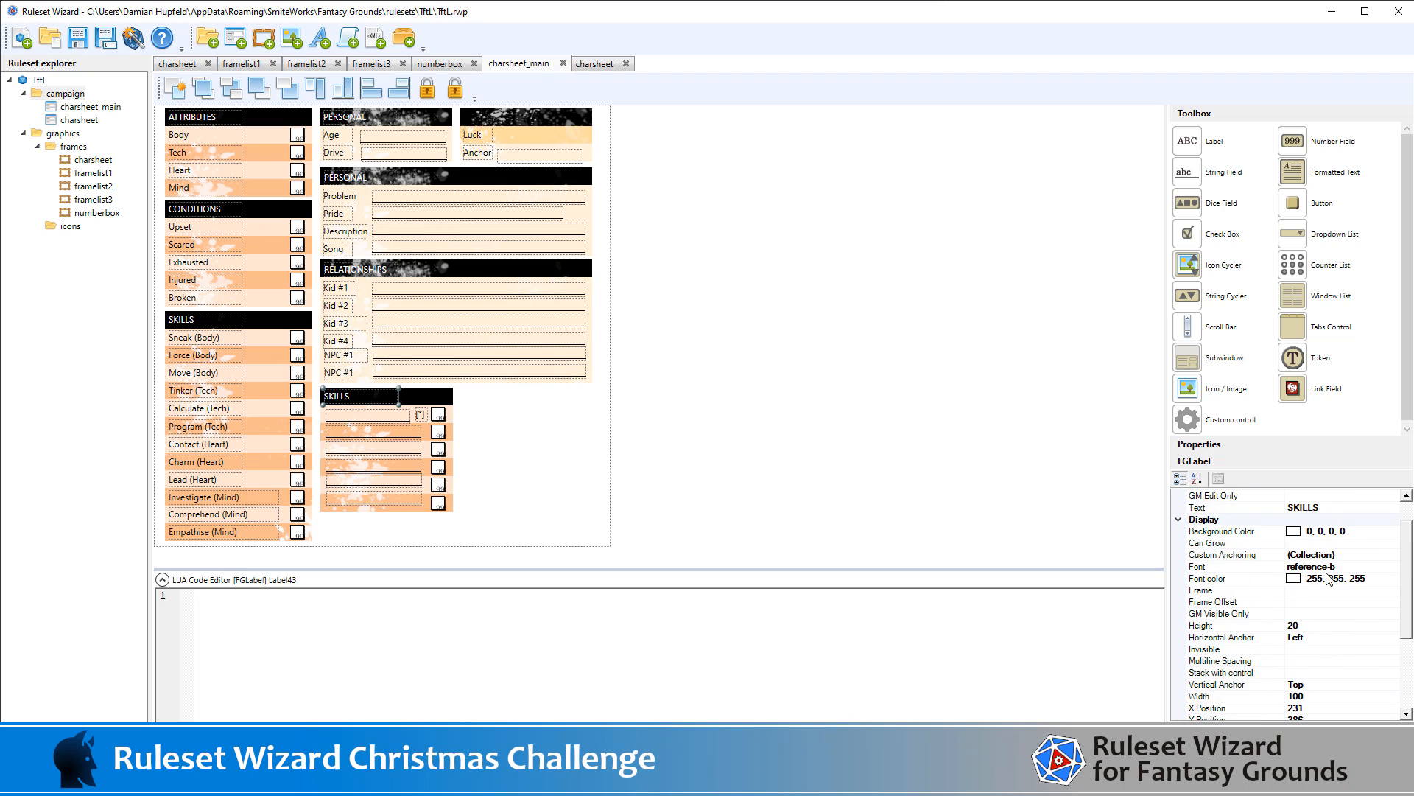
{"action": "left_click", "coordinate": [1316, 507]}
{"action": "left_click", "coordinate": [1315, 507]}
{"action": "key", "text": "BackSpace"}
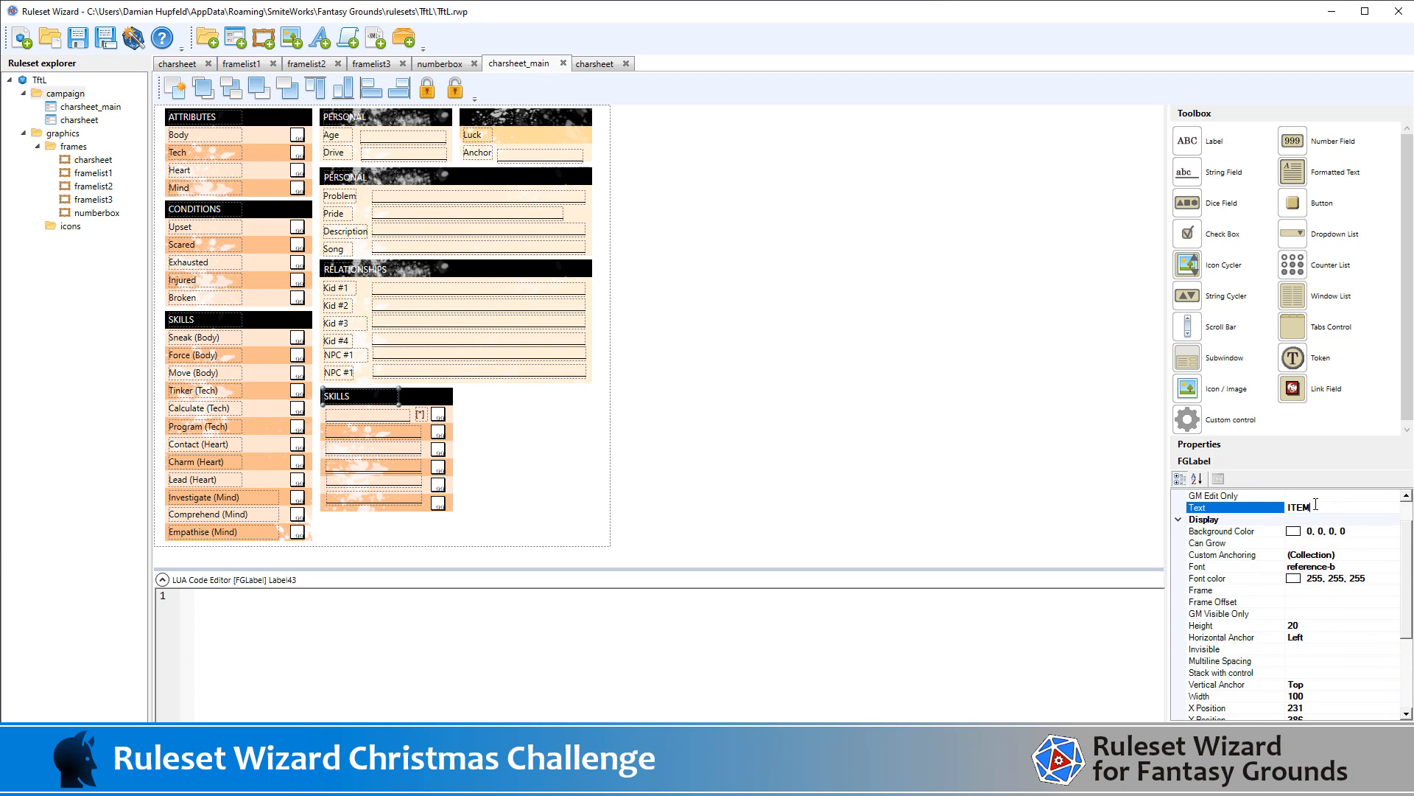
{"action": "key", "text": "Return"}
Rename the ITEMS heading label's control as items_heading
{"action": "scroll", "coordinate": [1315, 506], "scroll_direction": "down", "scroll_amount": 4}
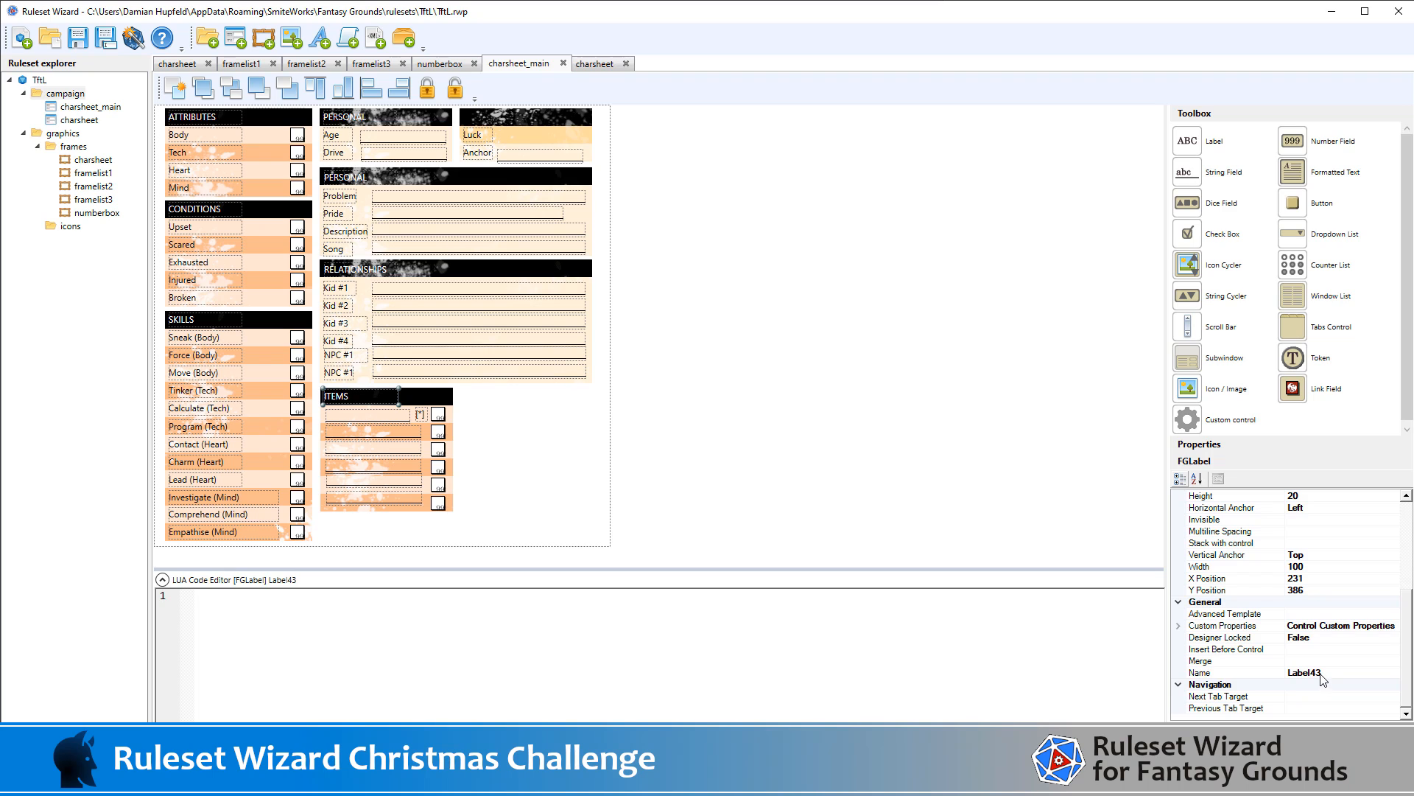
{"action": "left_click", "coordinate": [1322, 673]}
{"action": "type", "text": "item"}
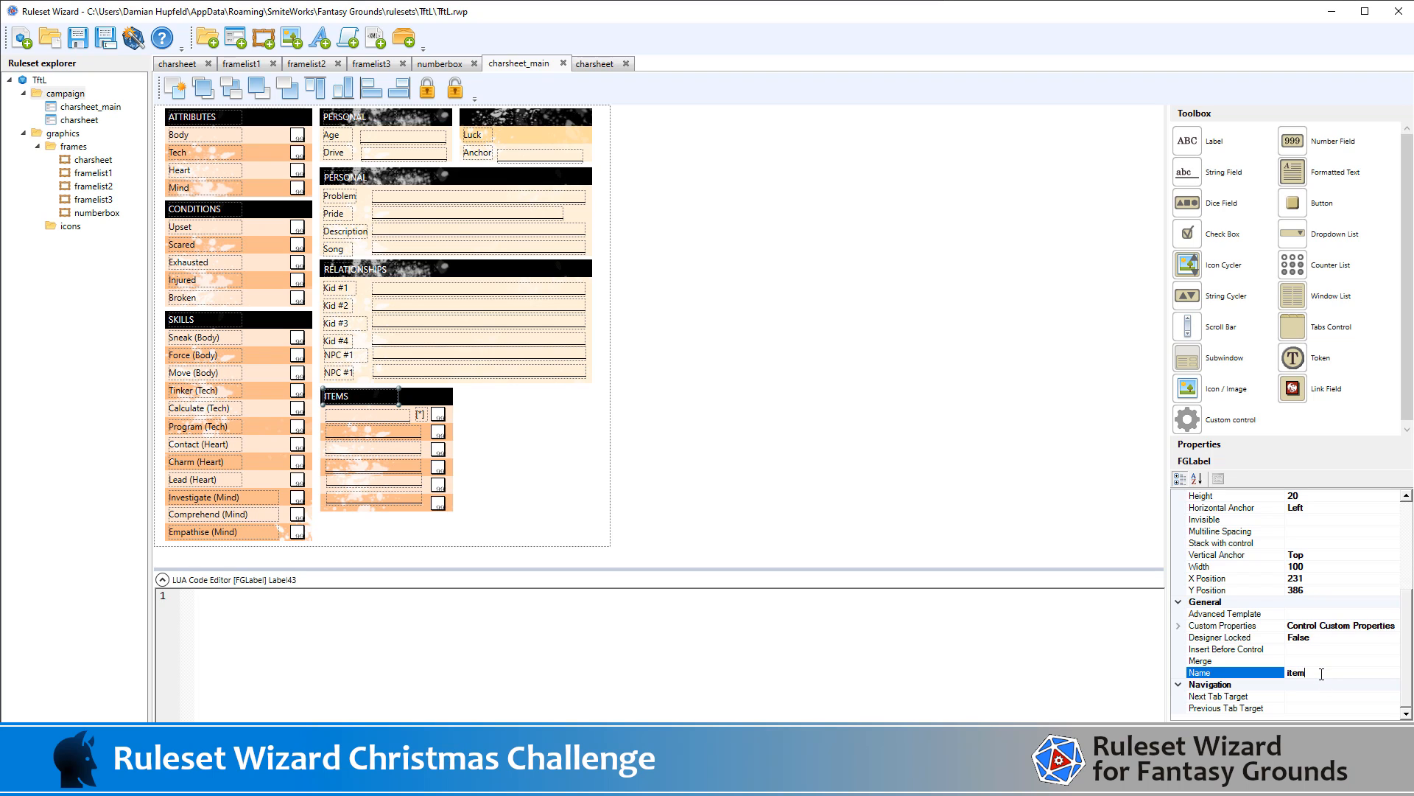
{"action": "type", "text": "s_heading"}
{"action": "left_click", "coordinate": [833, 472]}
Rename the top string field under ITEMS for the iconic item, with a name beginning items_icon
{"action": "left_click", "coordinate": [375, 414]}
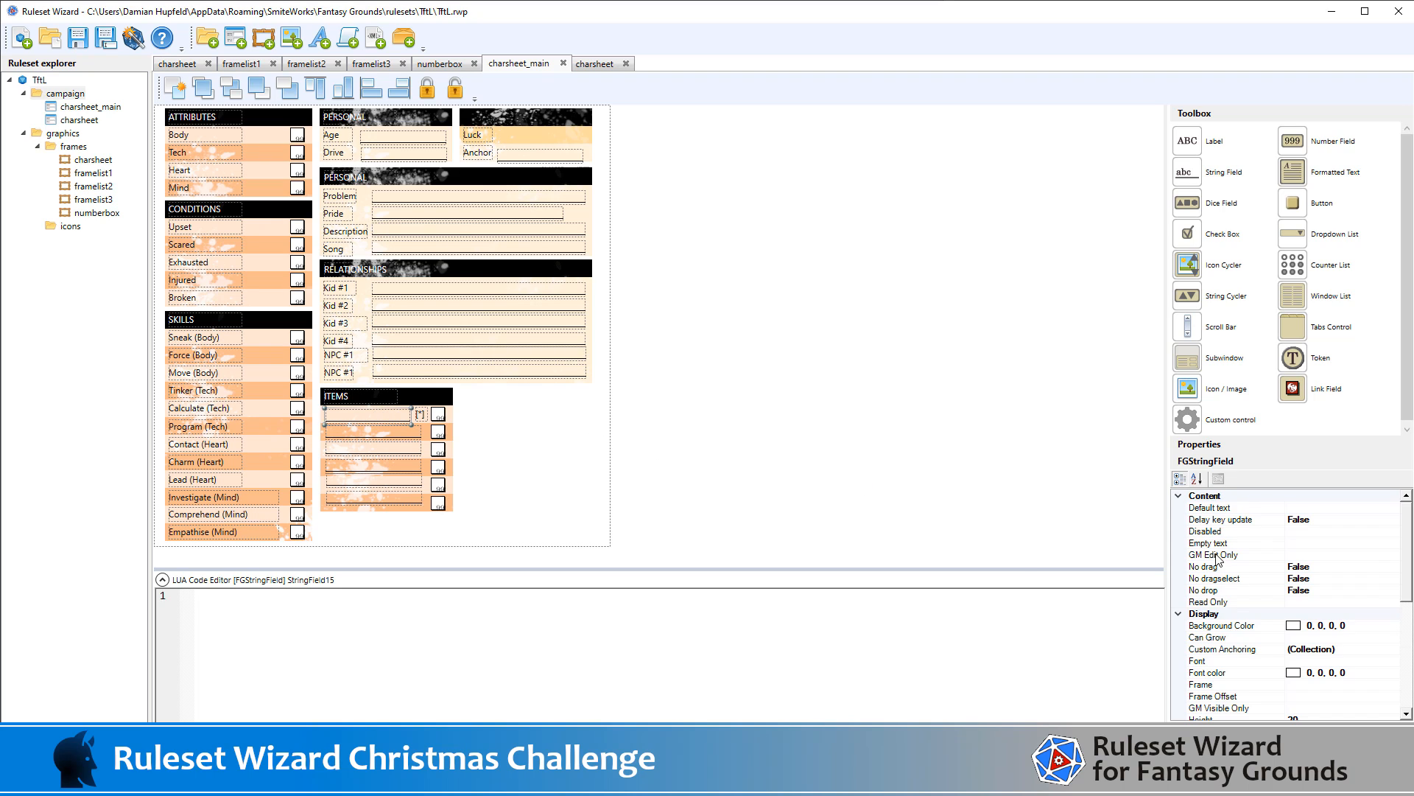
{"action": "scroll", "coordinate": [1308, 634], "scroll_direction": "down", "scroll_amount": 7}
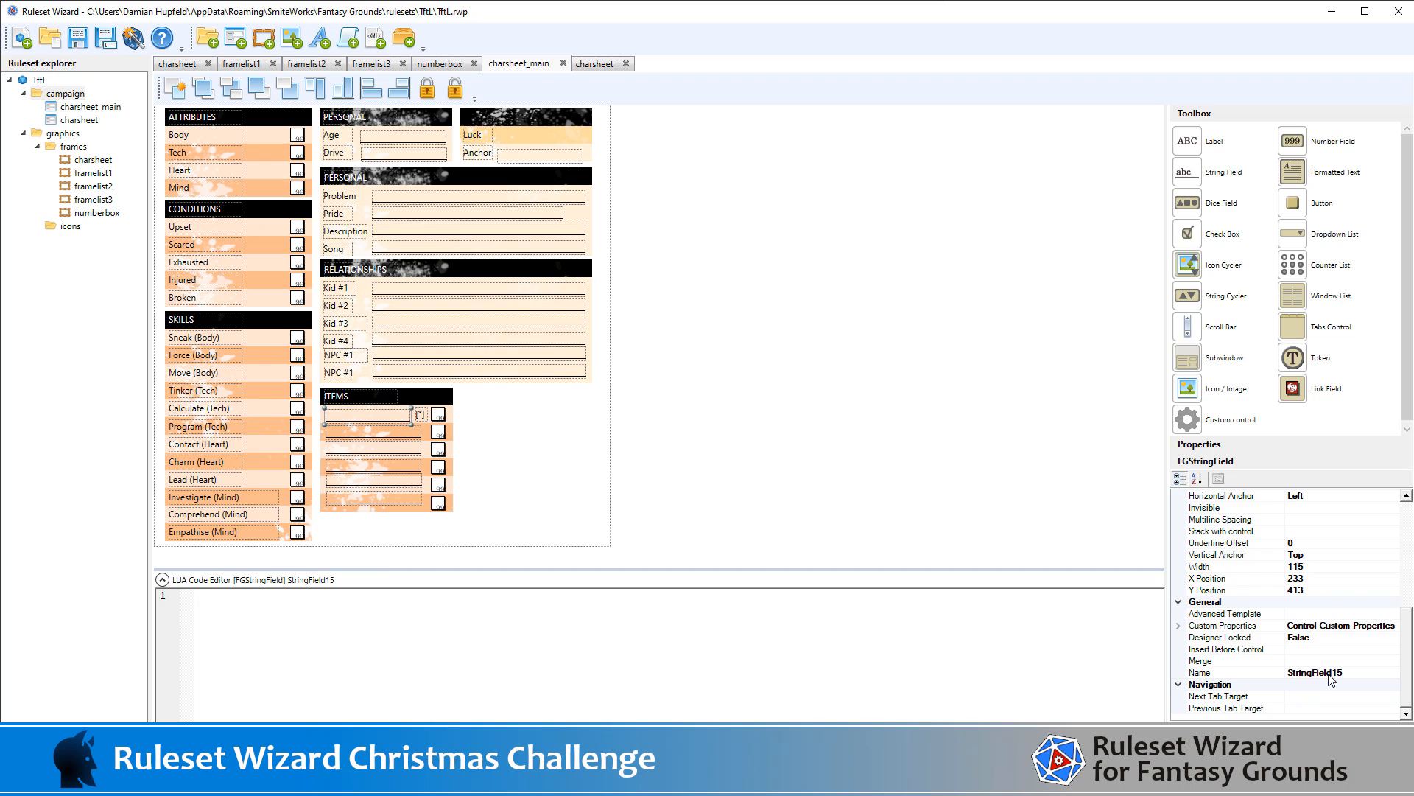
{"action": "left_click", "coordinate": [1336, 675]}
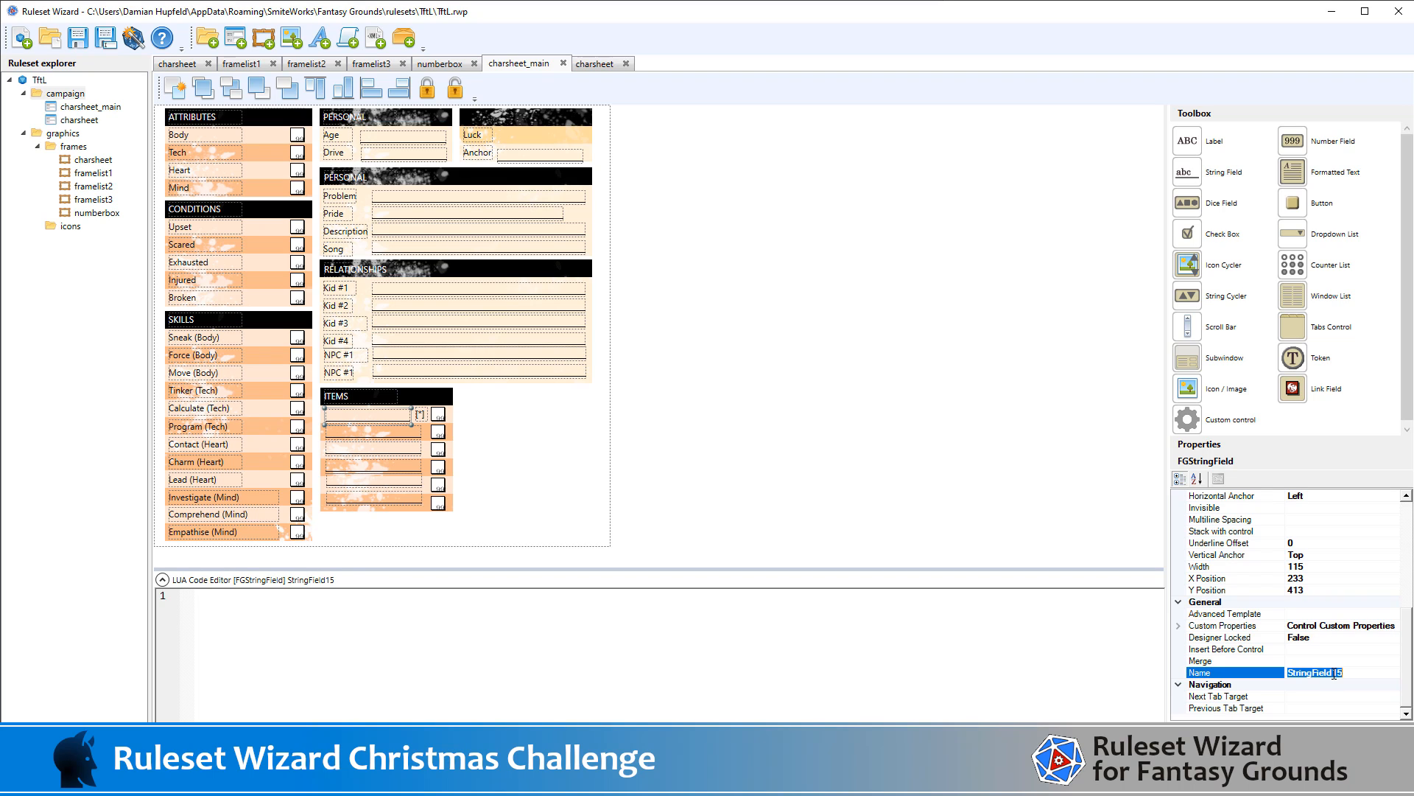
{"action": "type", "text": "items_icon"}
{"action": "type", "text": "c"}
Rename the second string field under ITEMS as items_1 and copy the name for reuse
{"action": "left_click", "coordinate": [372, 434]}
{"action": "scroll", "coordinate": [1333, 663], "scroll_direction": "down", "scroll_amount": 6}
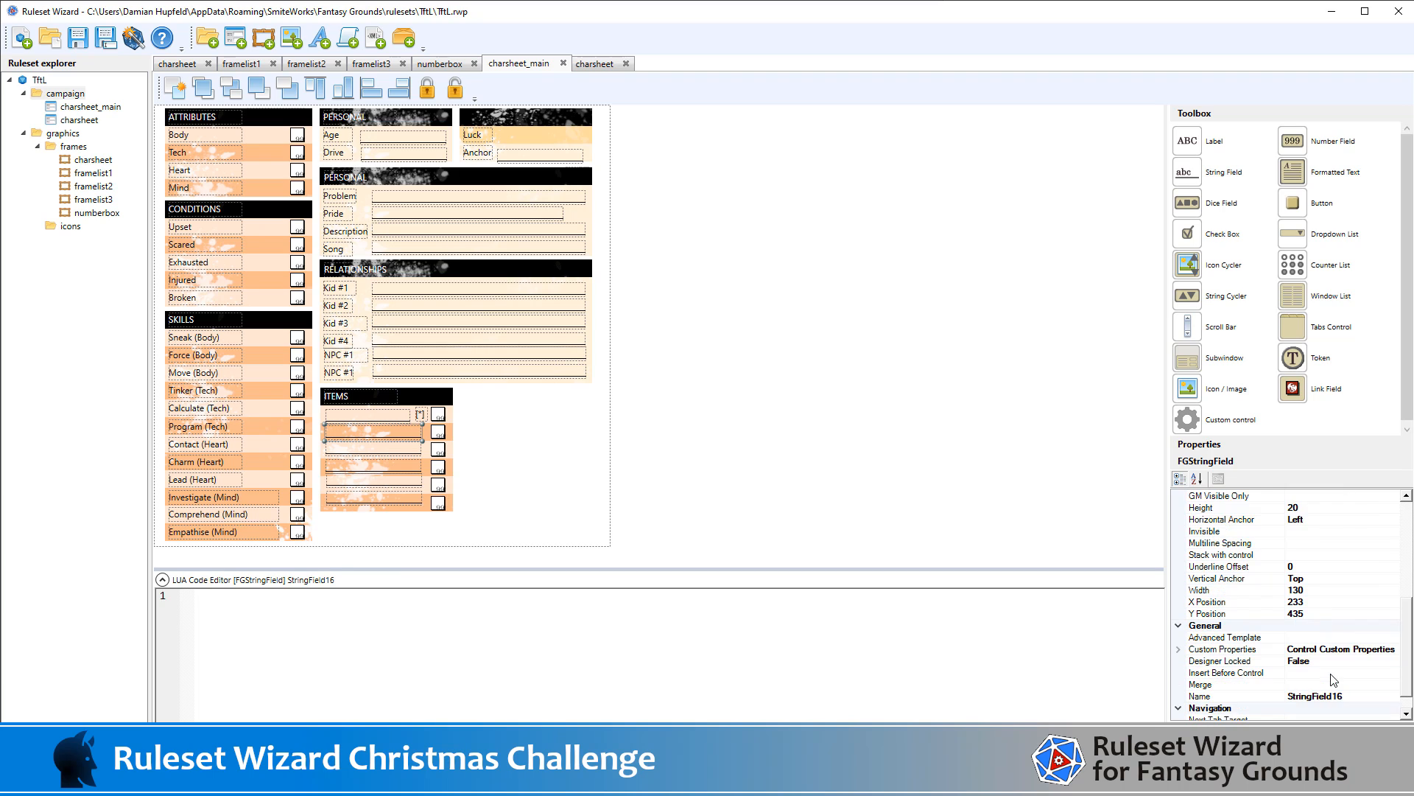
{"action": "scroll", "coordinate": [1333, 692], "scroll_direction": "down", "scroll_amount": 1}
{"action": "left_click", "coordinate": [1326, 672]}
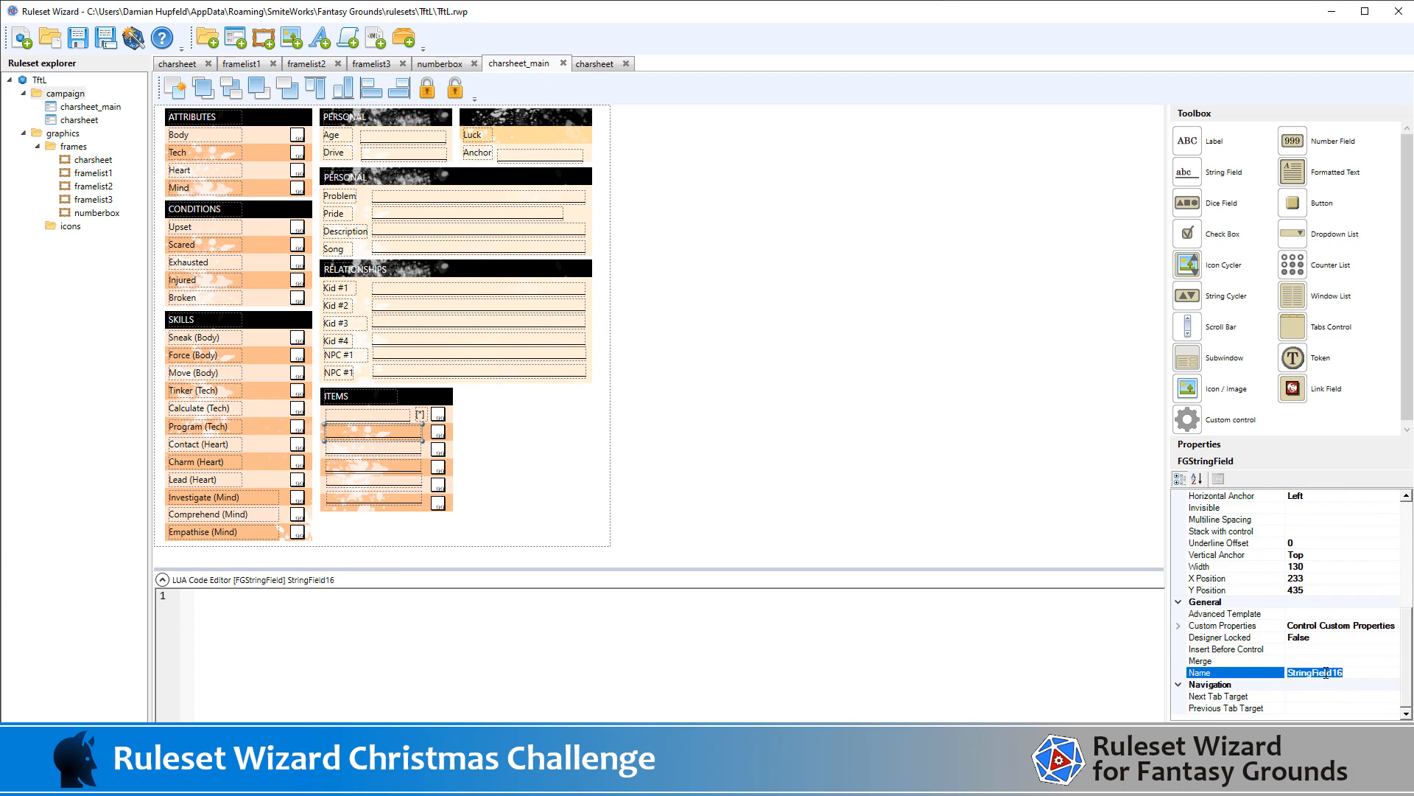
{"action": "type", "text": "icon"}
{"action": "key", "text": "BackSpace"}
{"action": "key", "text": "BackSpace"}
{"action": "key", "text": "BackSpace"}
{"action": "key", "text": "Return"}
{"action": "key", "text": "ctrl+c"}
Rename the third and fourth string fields under ITEMS using the copied items_ prefix, with the fourth as items_3
{"action": "left_click", "coordinate": [395, 446]}
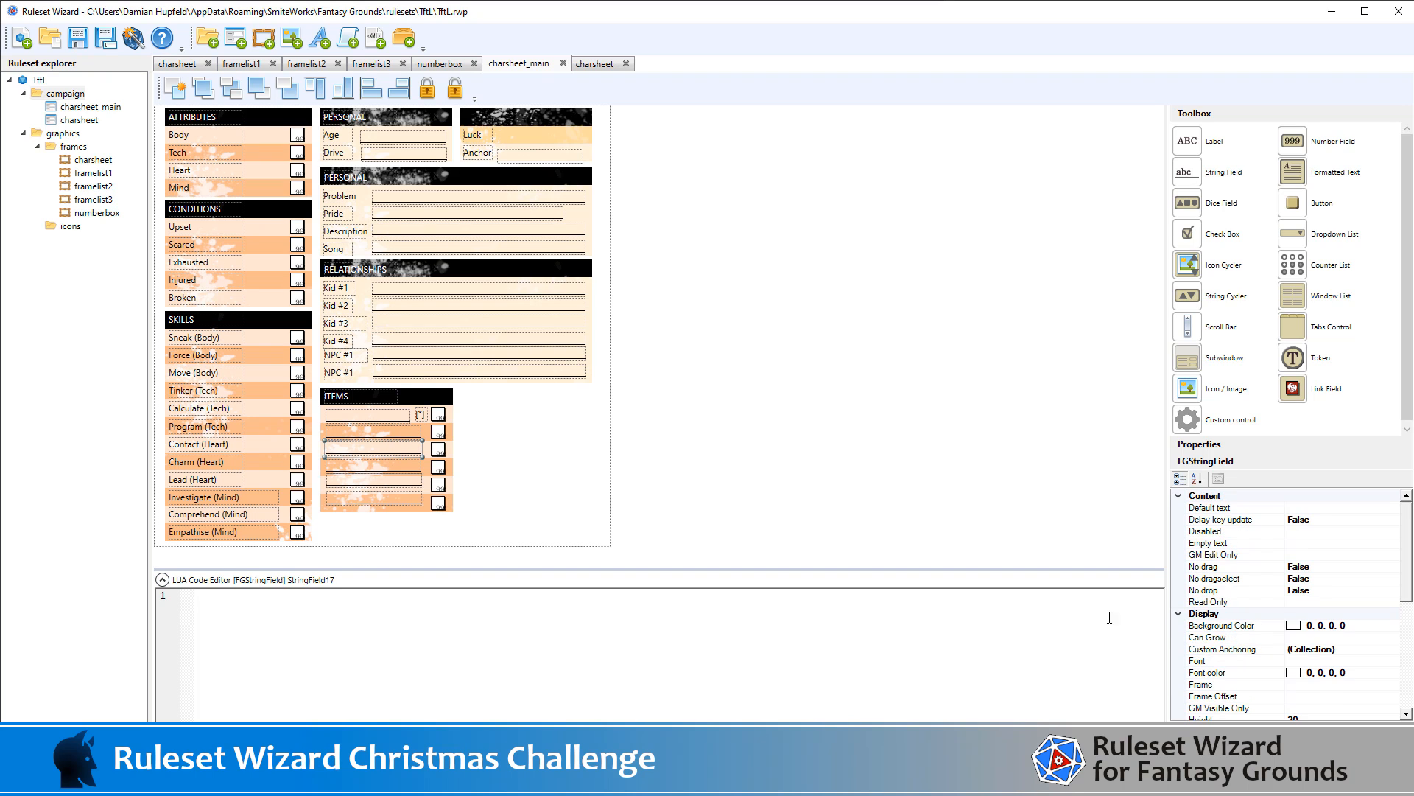
{"action": "scroll", "coordinate": [1320, 685], "scroll_direction": "down", "scroll_amount": 5}
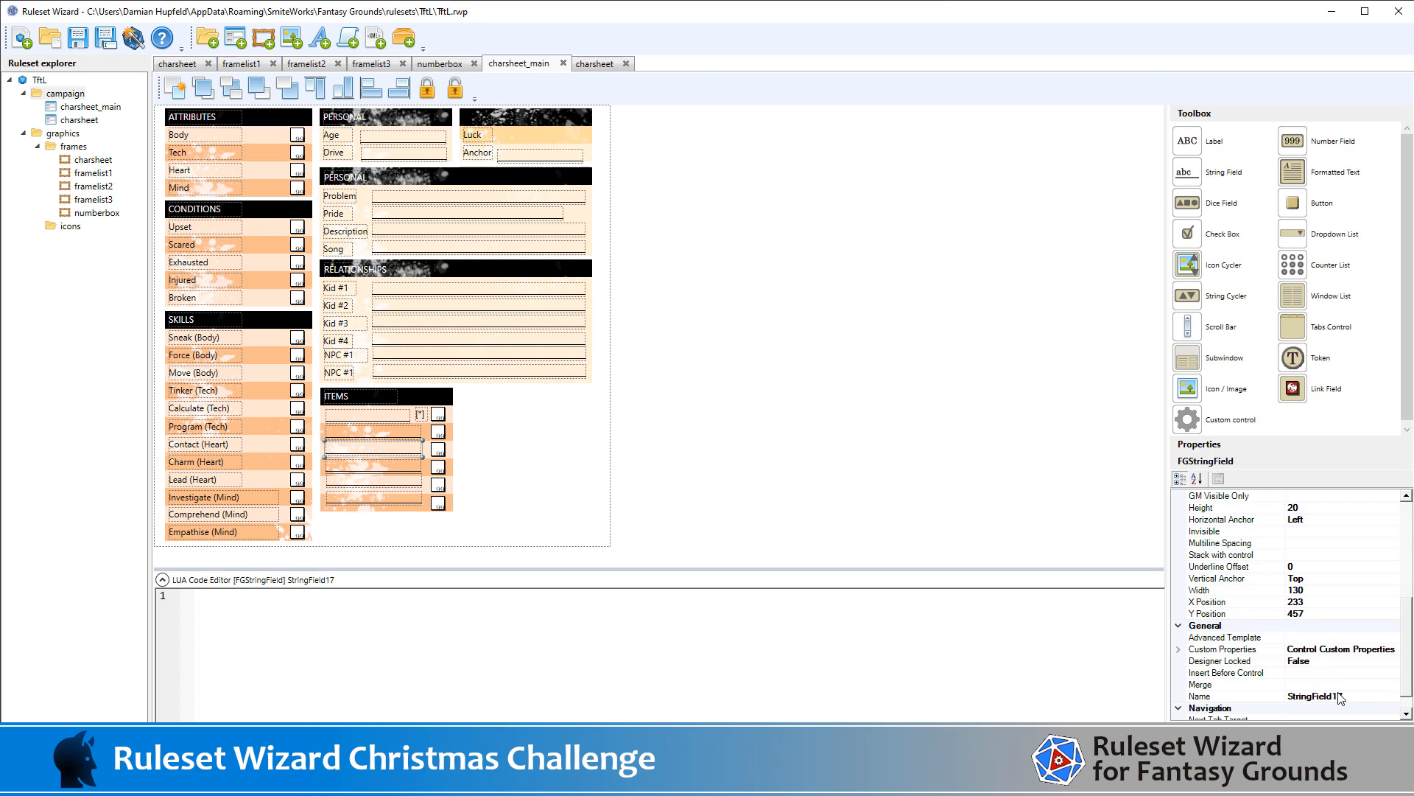
{"action": "left_click", "coordinate": [1339, 694]}
{"action": "left_click", "coordinate": [1340, 693]}
{"action": "key", "text": "ctrl+v"}
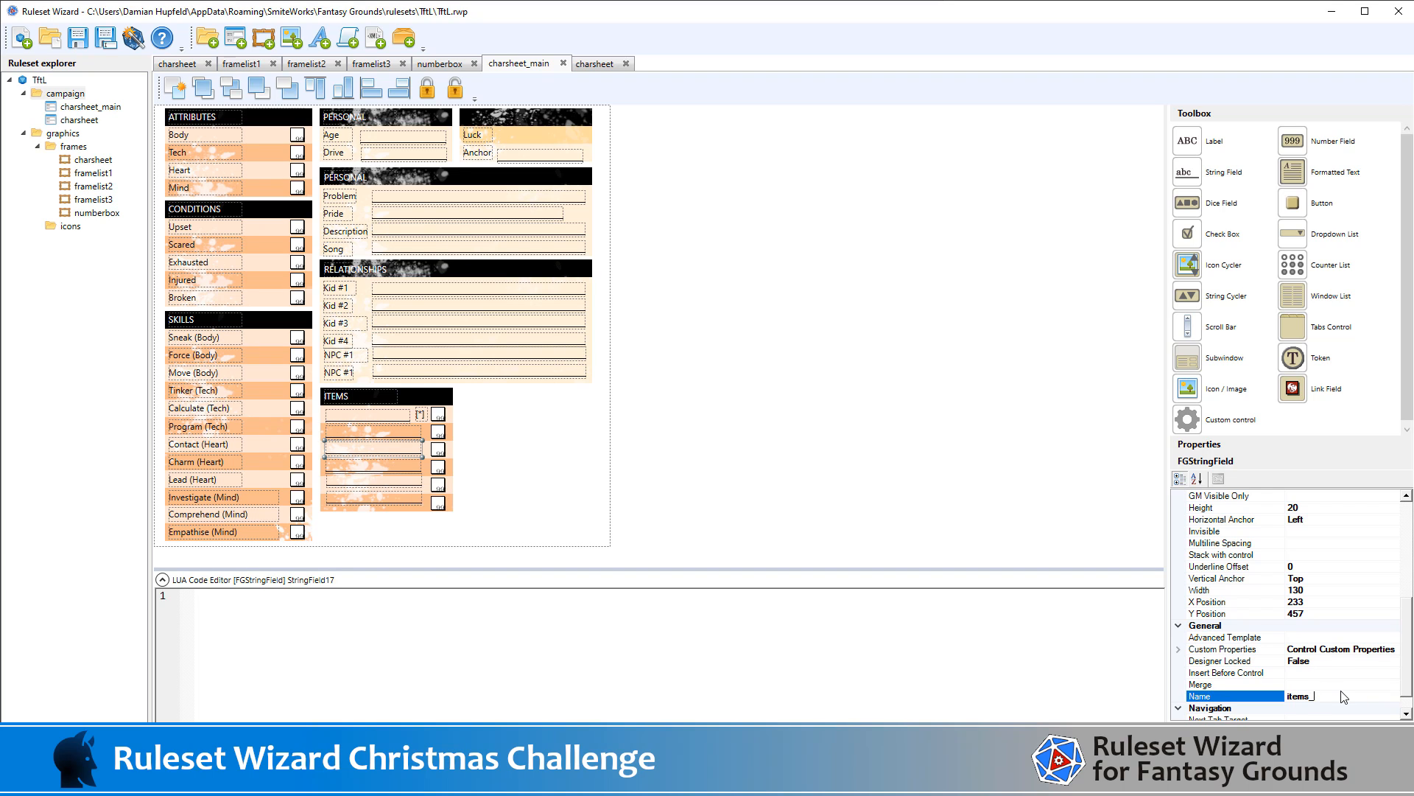
{"action": "left_click", "coordinate": [400, 467]}
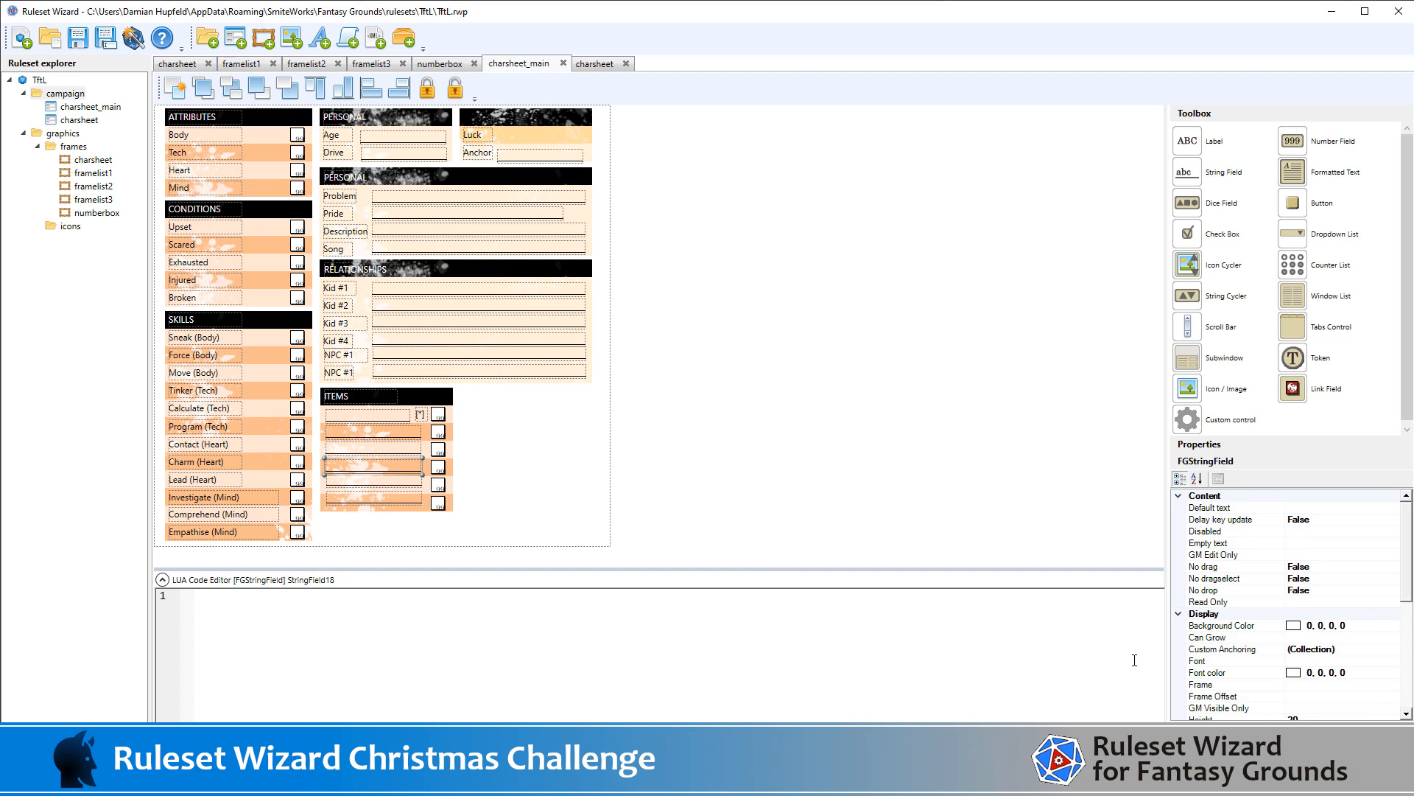
{"action": "scroll", "coordinate": [1307, 693], "scroll_direction": "down", "scroll_amount": 3}
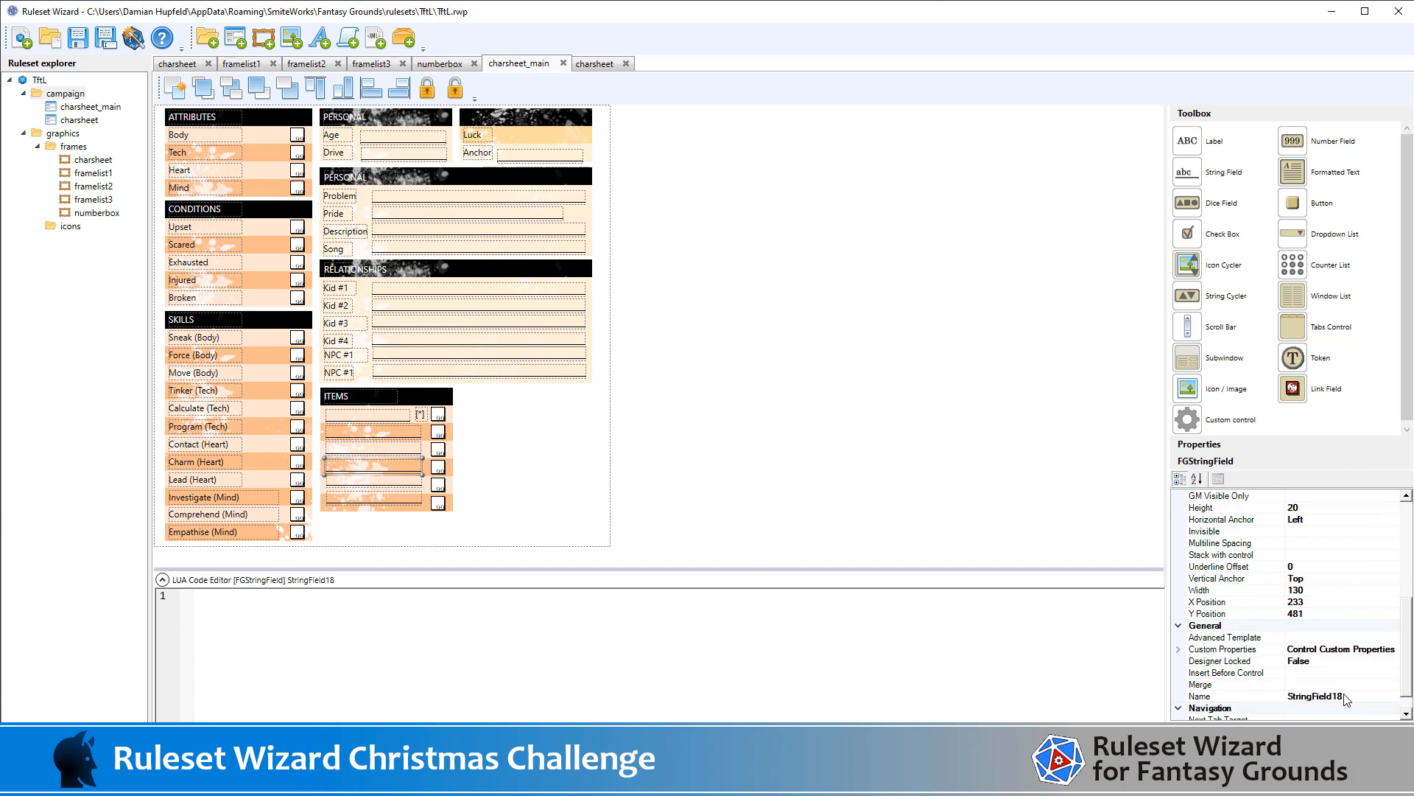
{"action": "left_click", "coordinate": [1345, 697]}
{"action": "left_click", "coordinate": [1345, 696]}
{"action": "key", "text": "ctrl+v"}
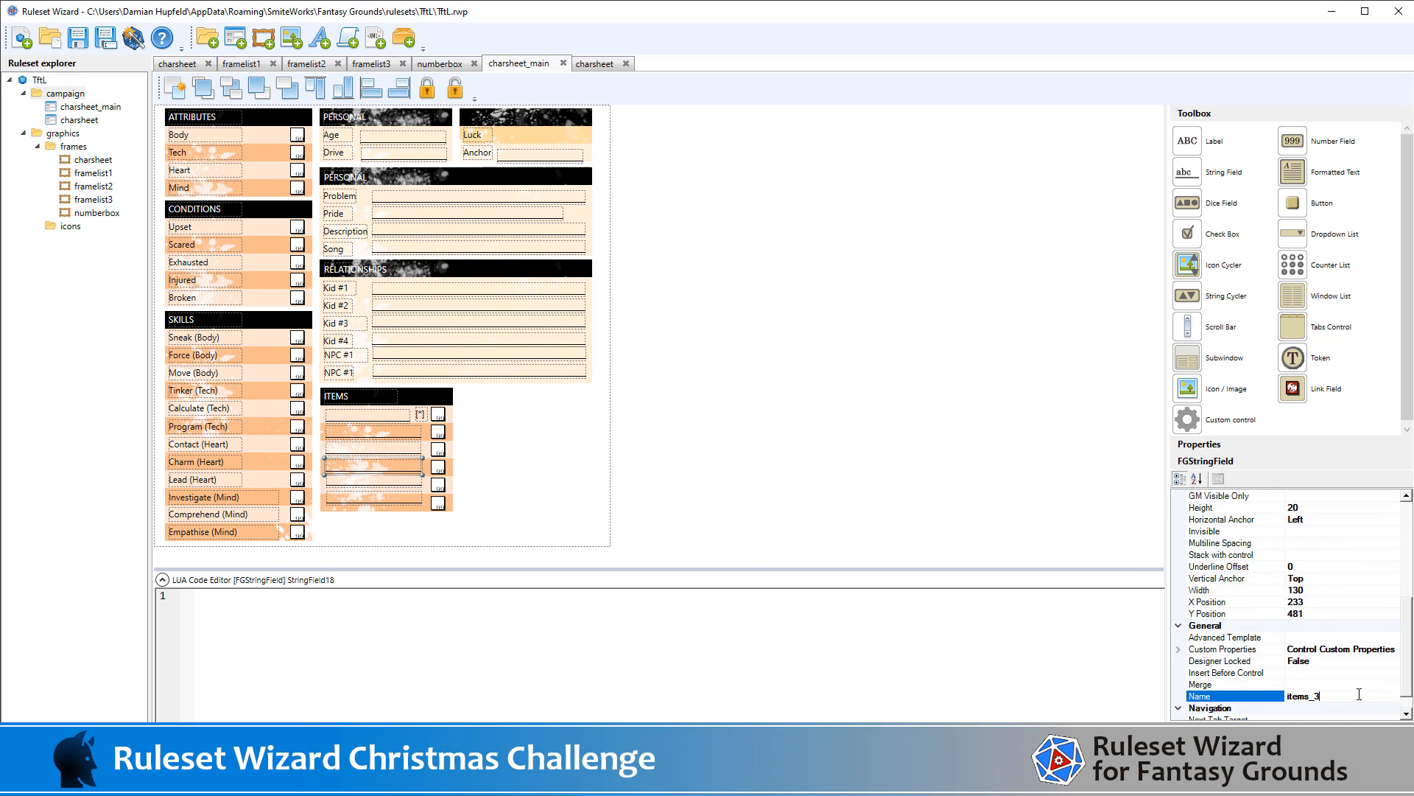
Rename the fifth string field under ITEMS as items_4
{"action": "left_click", "coordinate": [387, 483]}
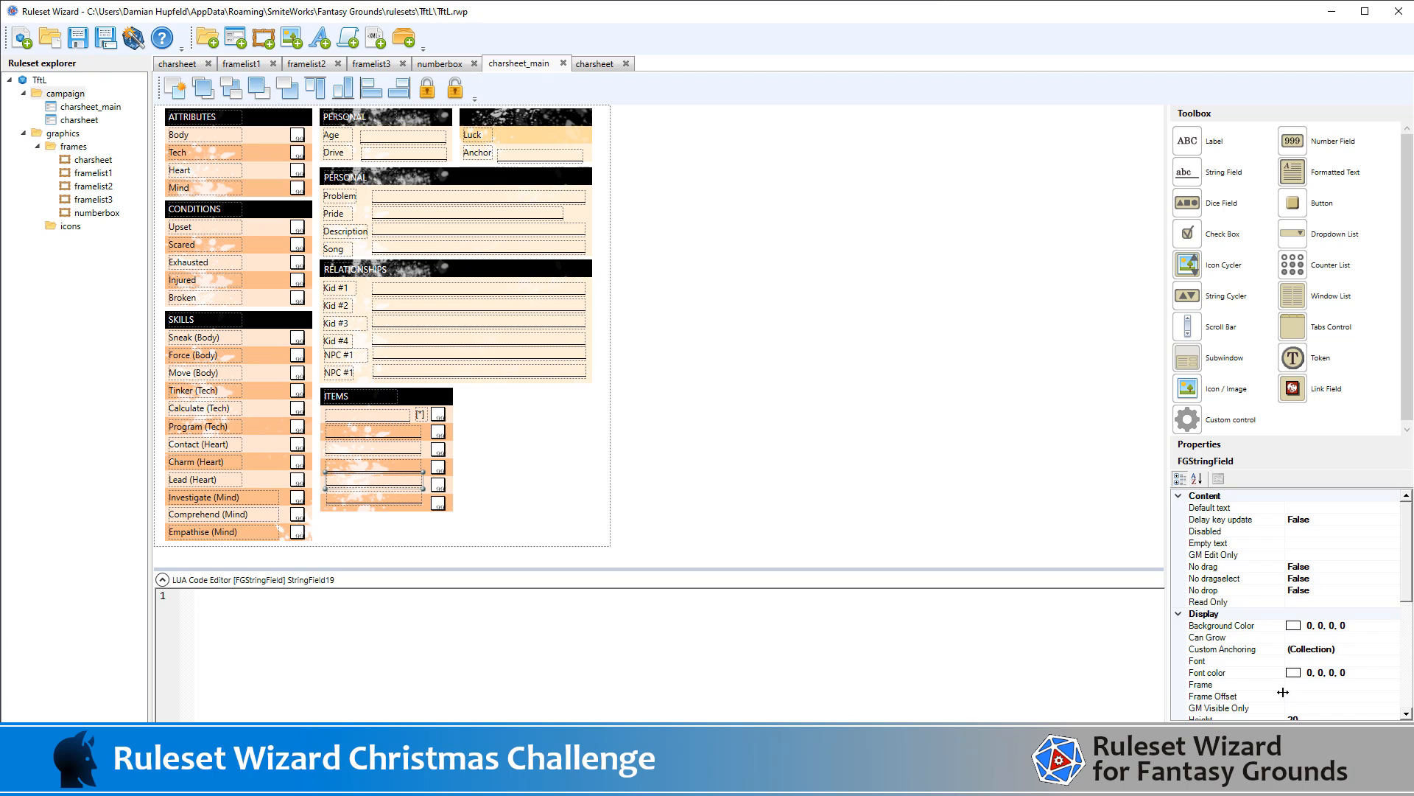
{"action": "scroll", "coordinate": [1336, 683], "scroll_direction": "down", "scroll_amount": 4}
{"action": "scroll", "coordinate": [1324, 662], "scroll_direction": "down", "scroll_amount": 3}
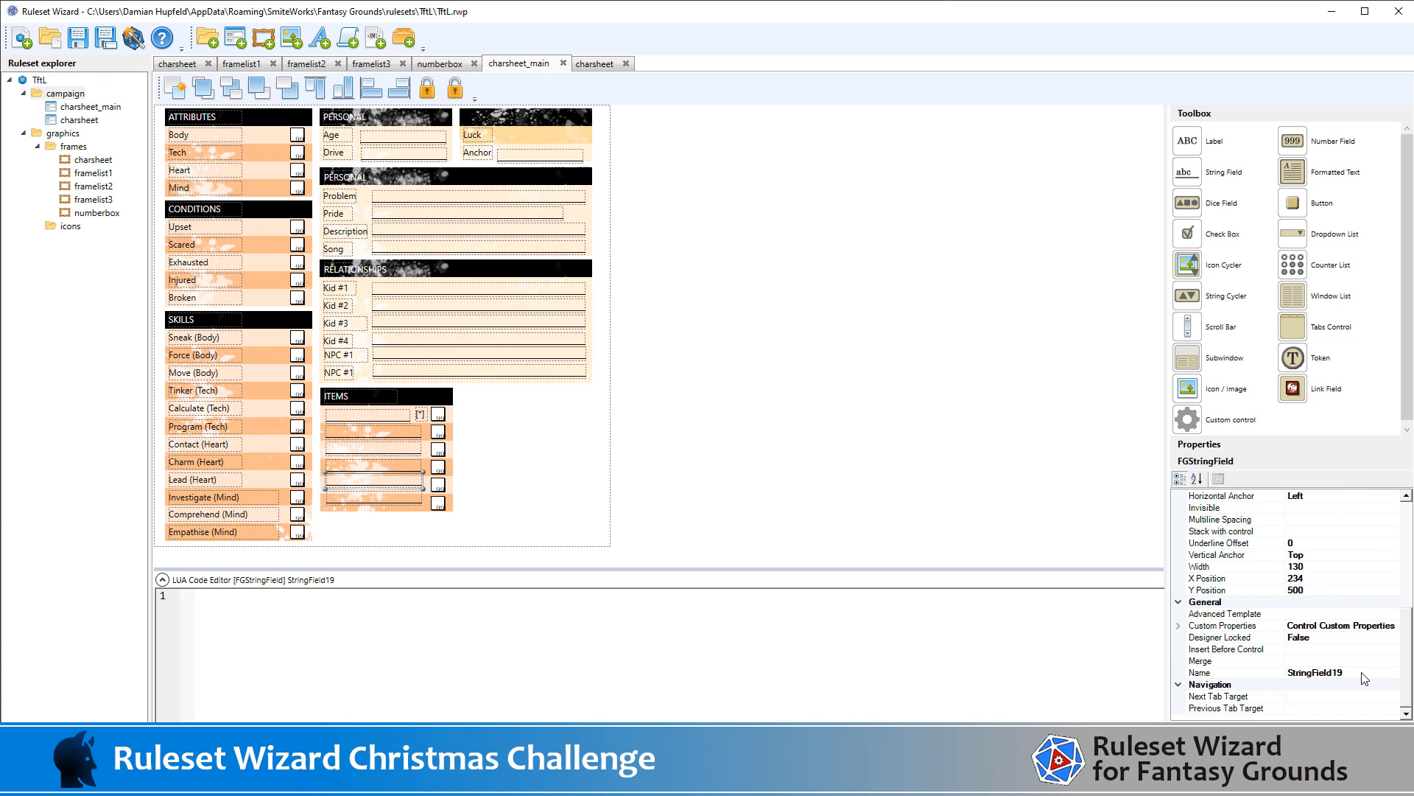
{"action": "left_click", "coordinate": [1358, 671]}
{"action": "type", "text": "items_1"}
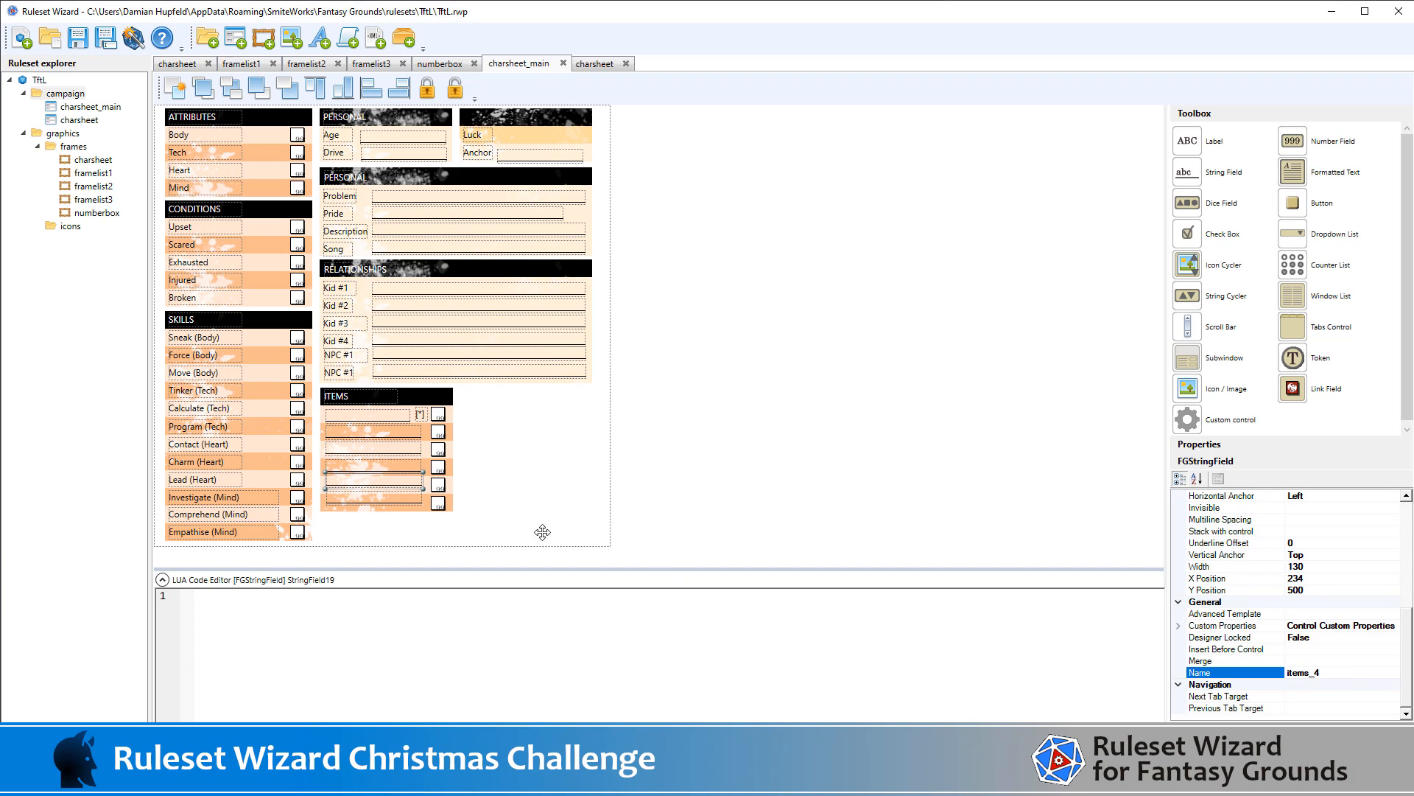
Rename the sixth, lowest string field under ITEMS, continuing the numbered items_ series
{"action": "left_click", "coordinate": [401, 499]}
{"action": "scroll", "coordinate": [1337, 692], "scroll_direction": "down", "scroll_amount": 3}
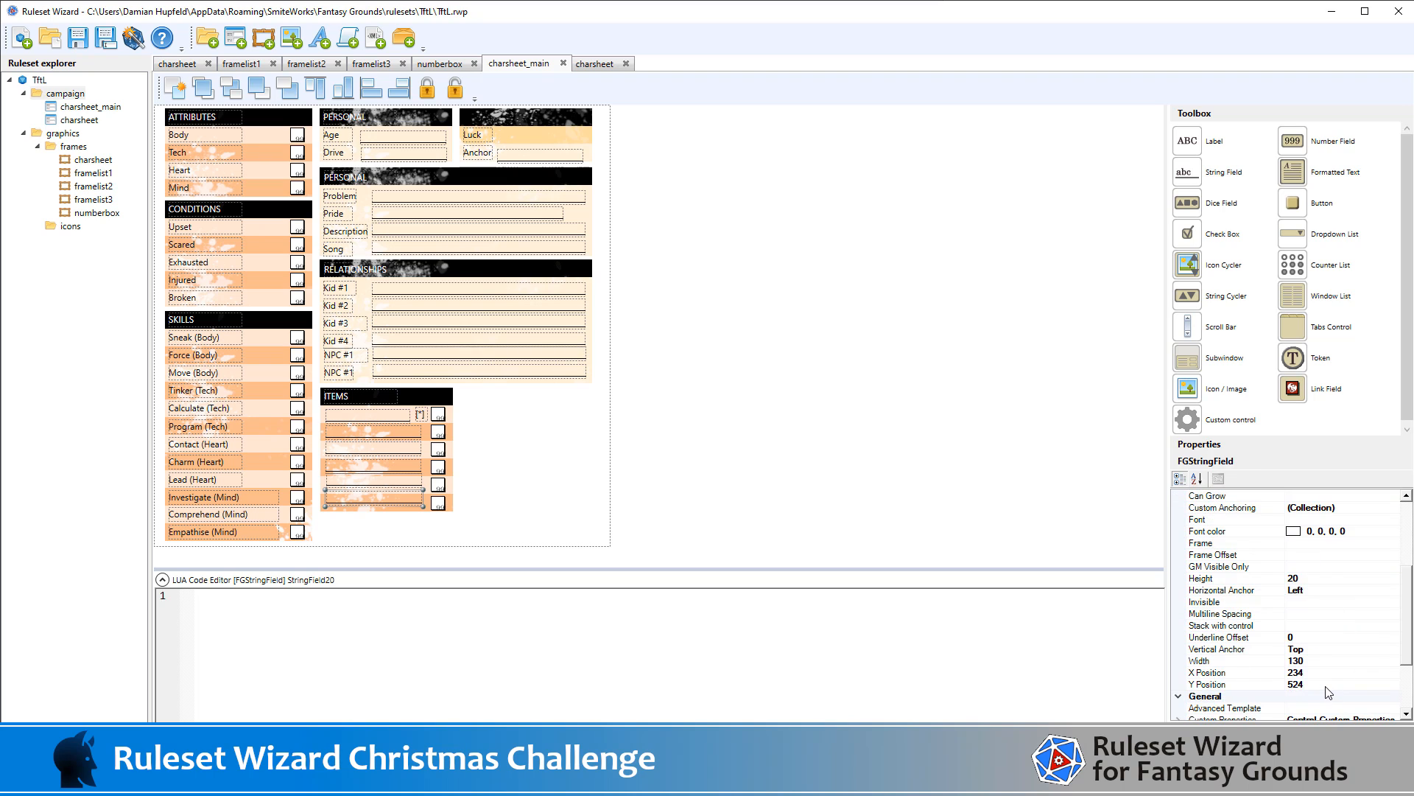
{"action": "scroll", "coordinate": [1334, 694], "scroll_direction": "down", "scroll_amount": 3}
{"action": "left_click", "coordinate": [1331, 697]}
{"action": "double_click", "coordinate": [1332, 696]}
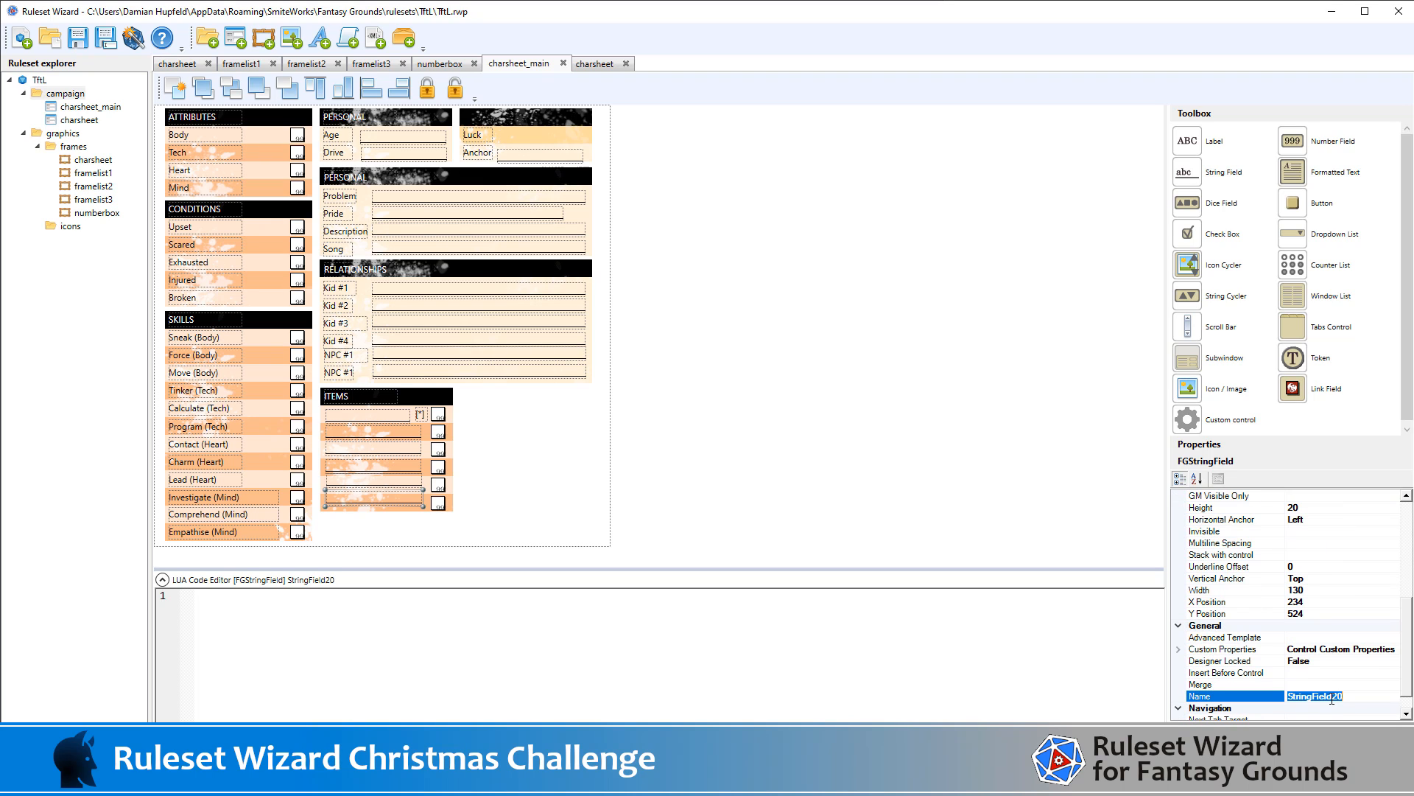
{"action": "type", "text": "items_1"}
{"action": "left_click", "coordinate": [875, 510]}
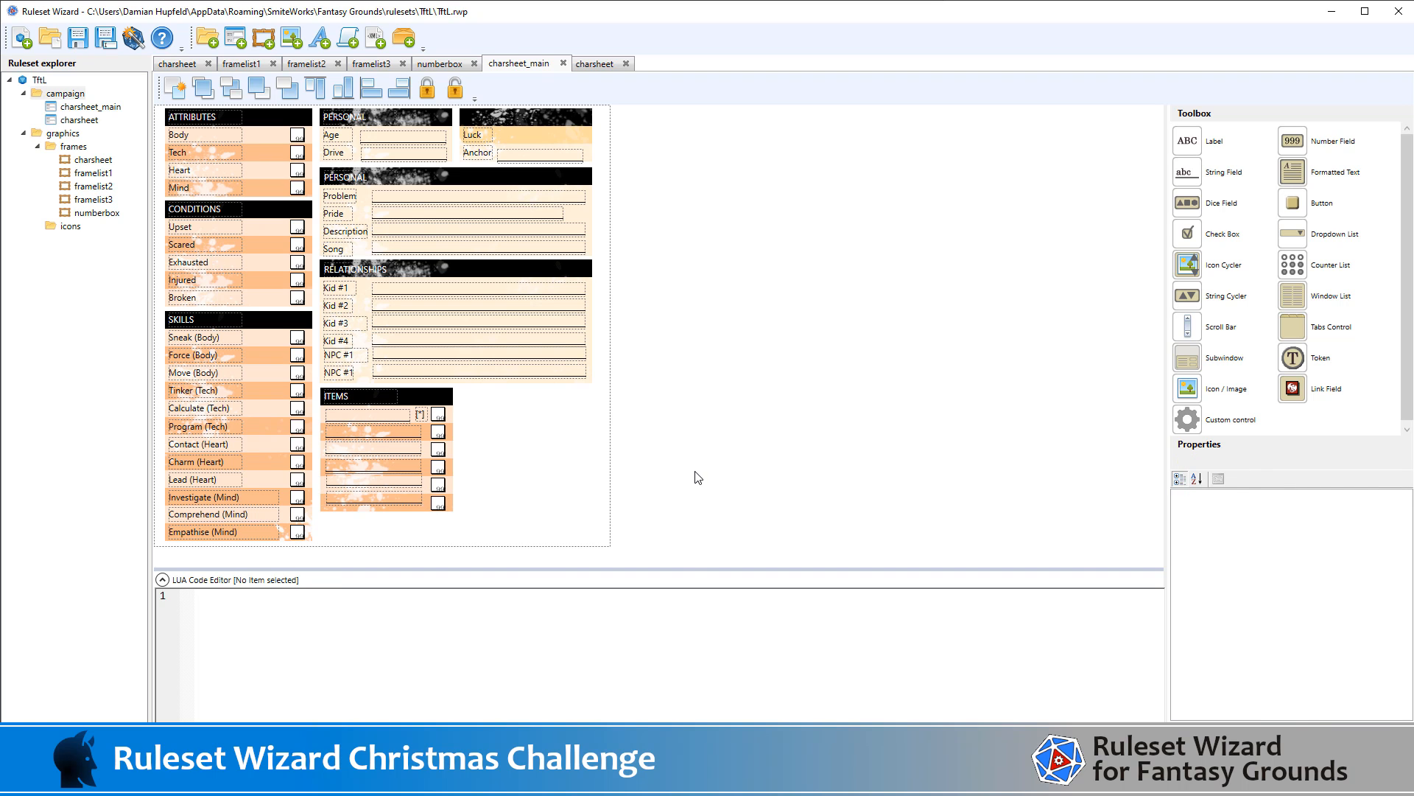
Switch to the character sheet PDF in Adobe Acrobat Reader to check the layout of its Items section
{"action": "key", "text": "alt+Tab"}
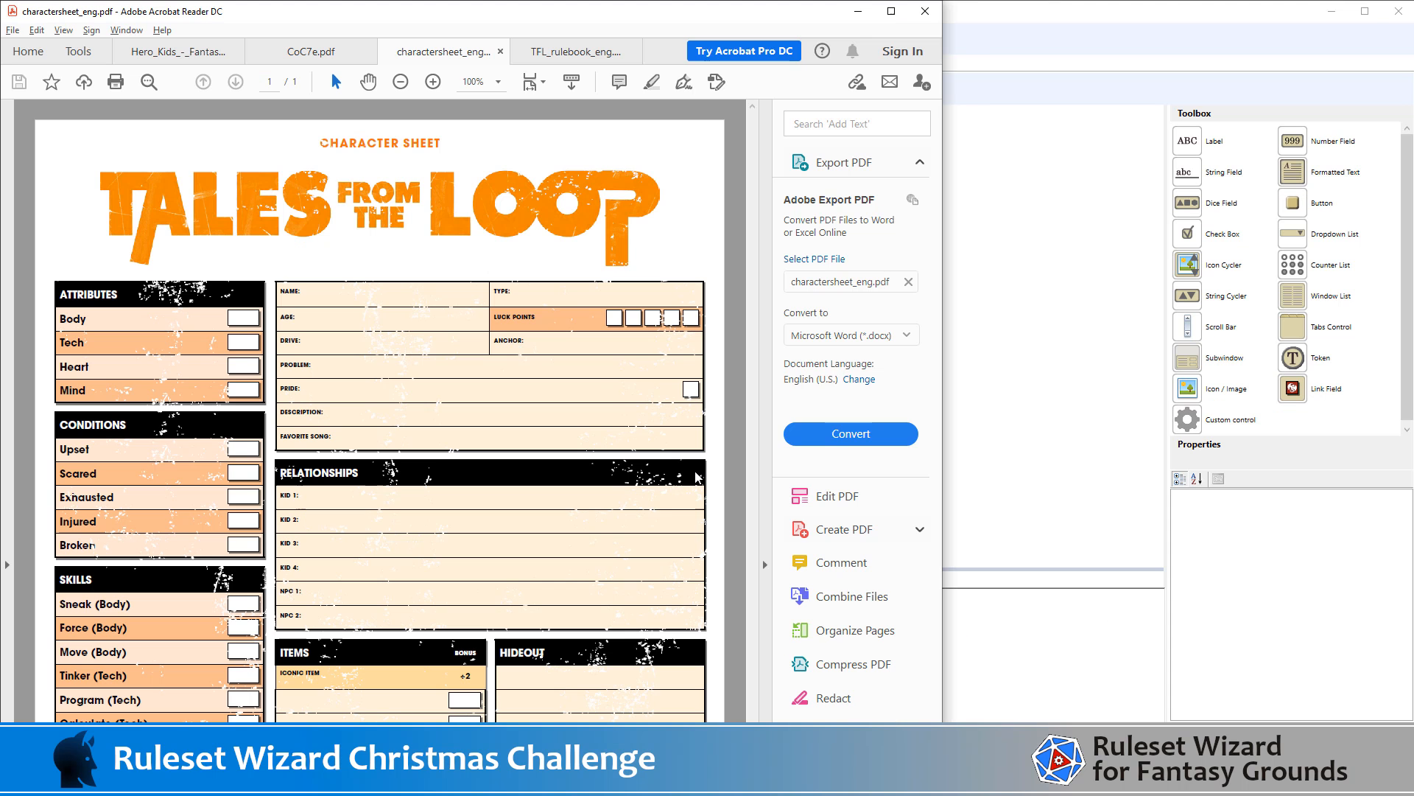